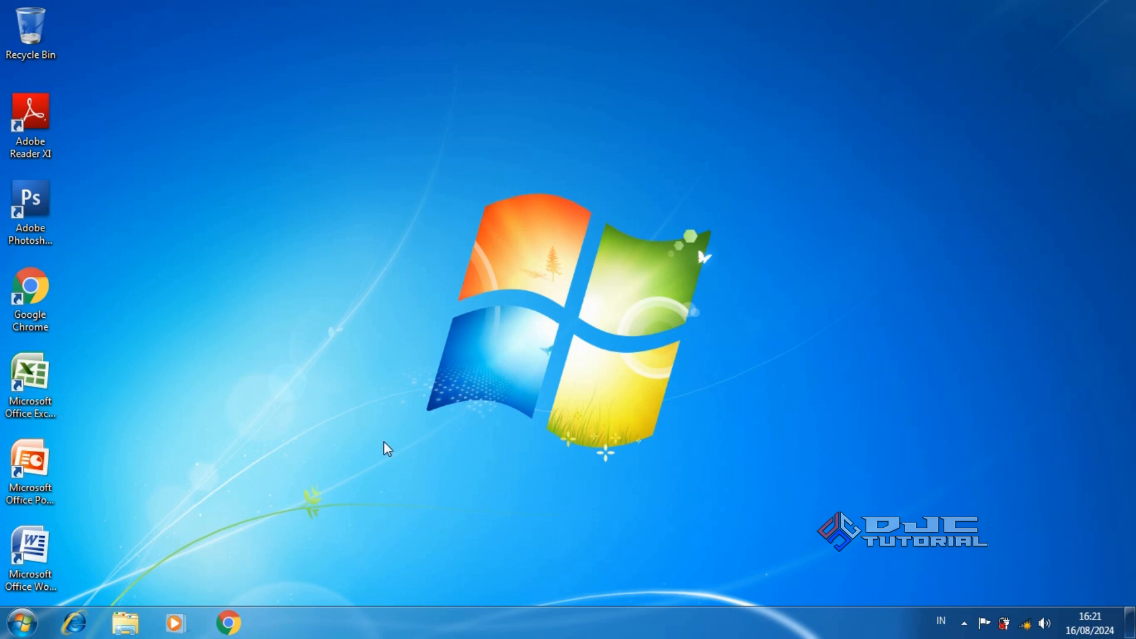
# Copy all eleven folders inside the user's profile folder under C:\Users
pyautogui.click(126, 624)
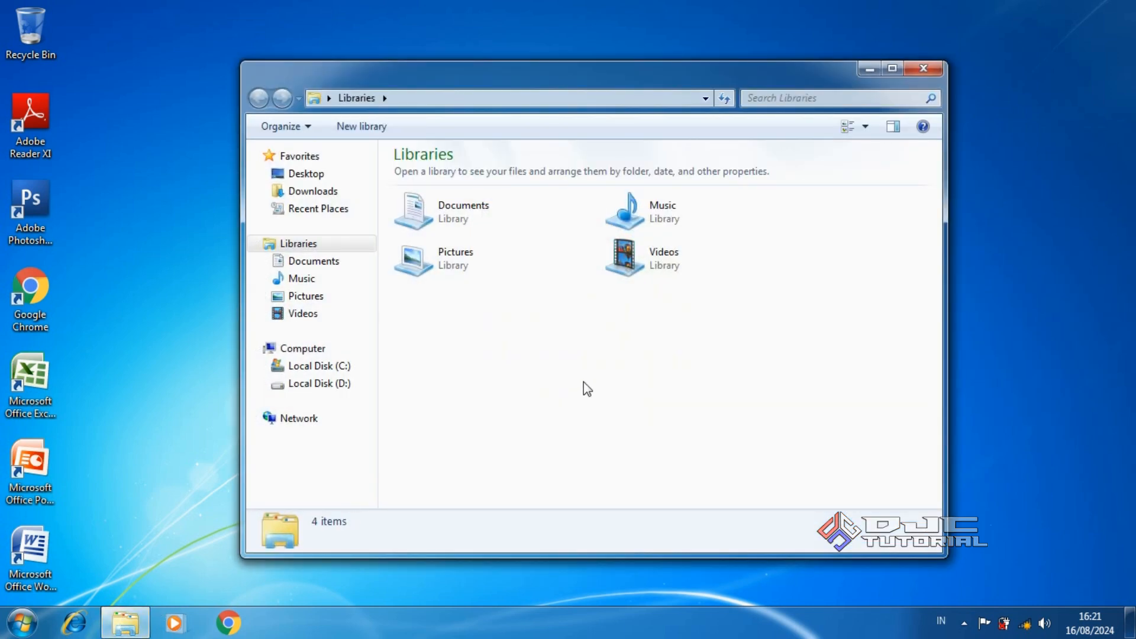
pyautogui.click(354, 367)
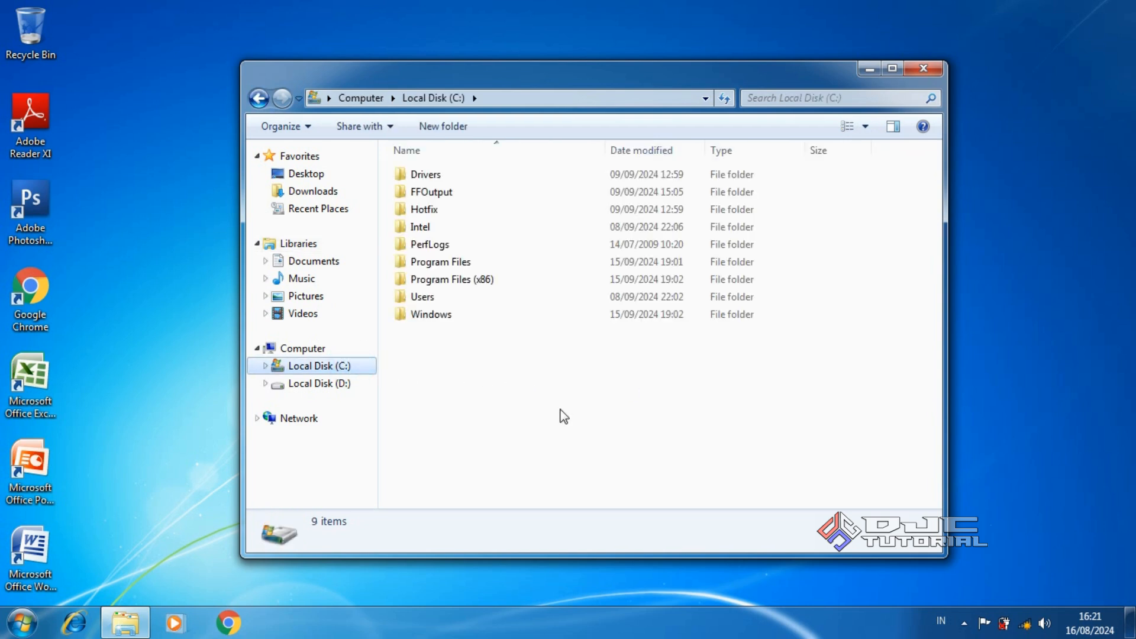
pyautogui.doubleClick(502, 300)
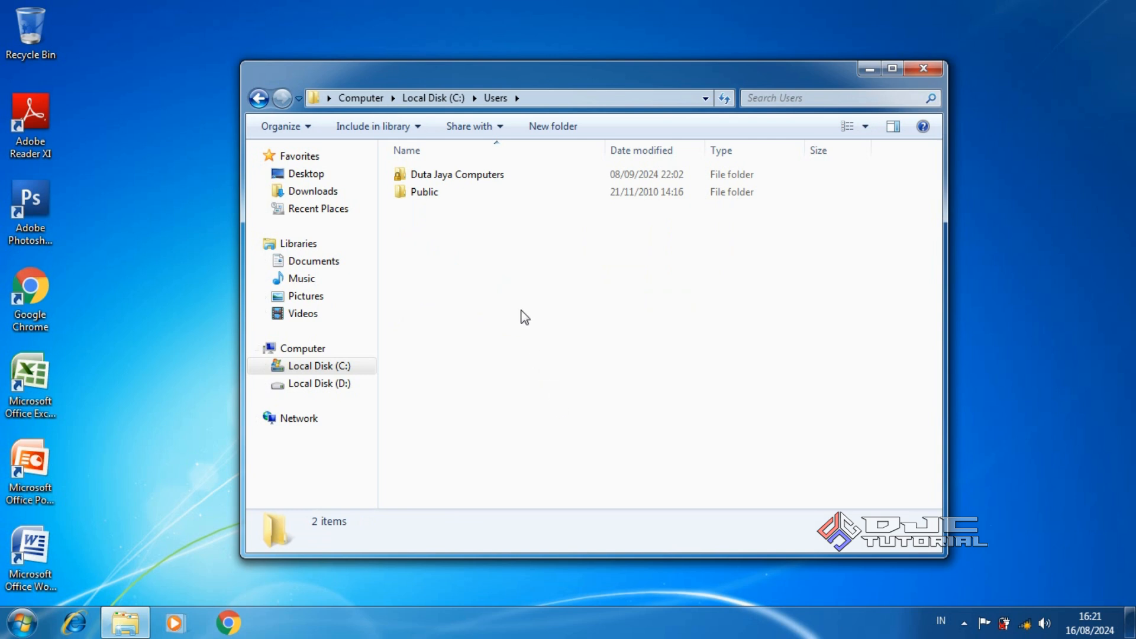
pyautogui.doubleClick(494, 181)
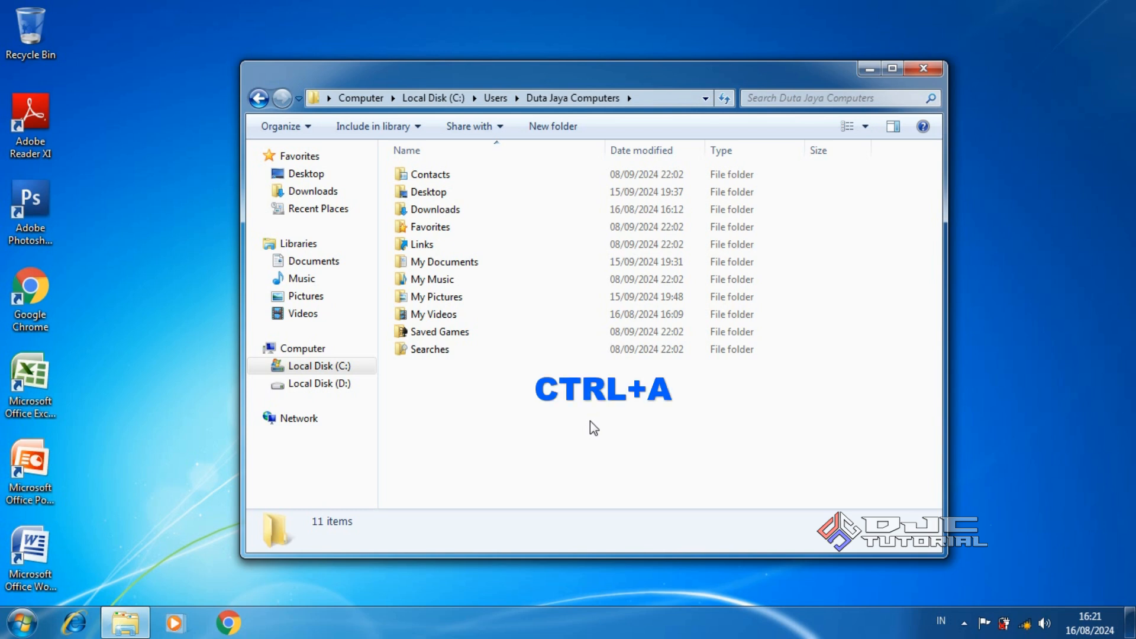
pyautogui.hotkey('ctrl', 'a')
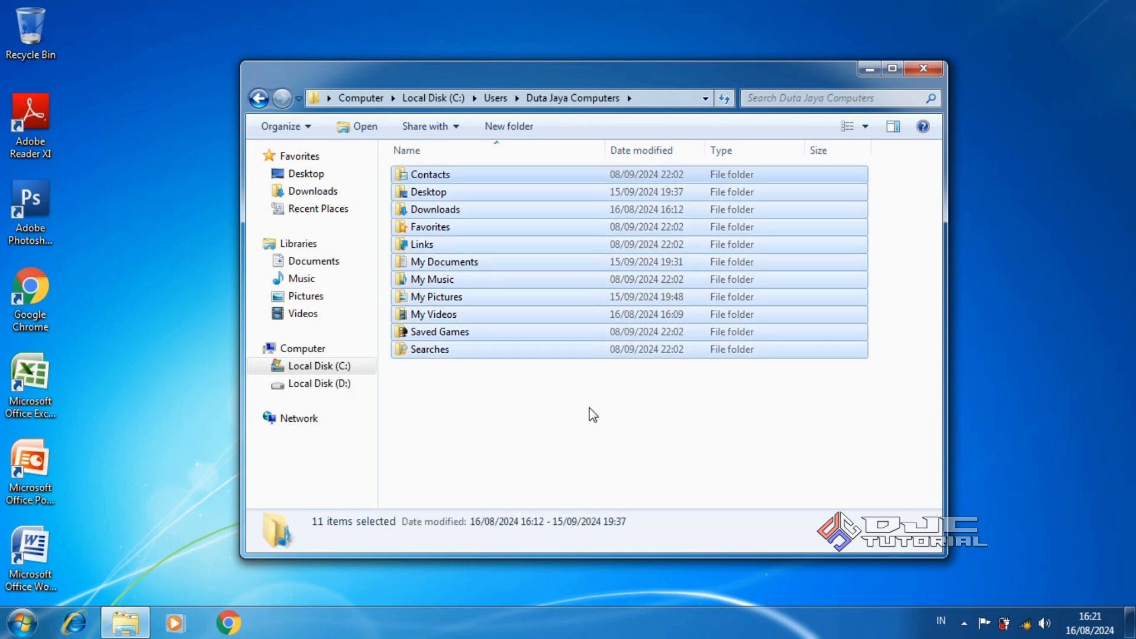
pyautogui.rightClick(562, 276)
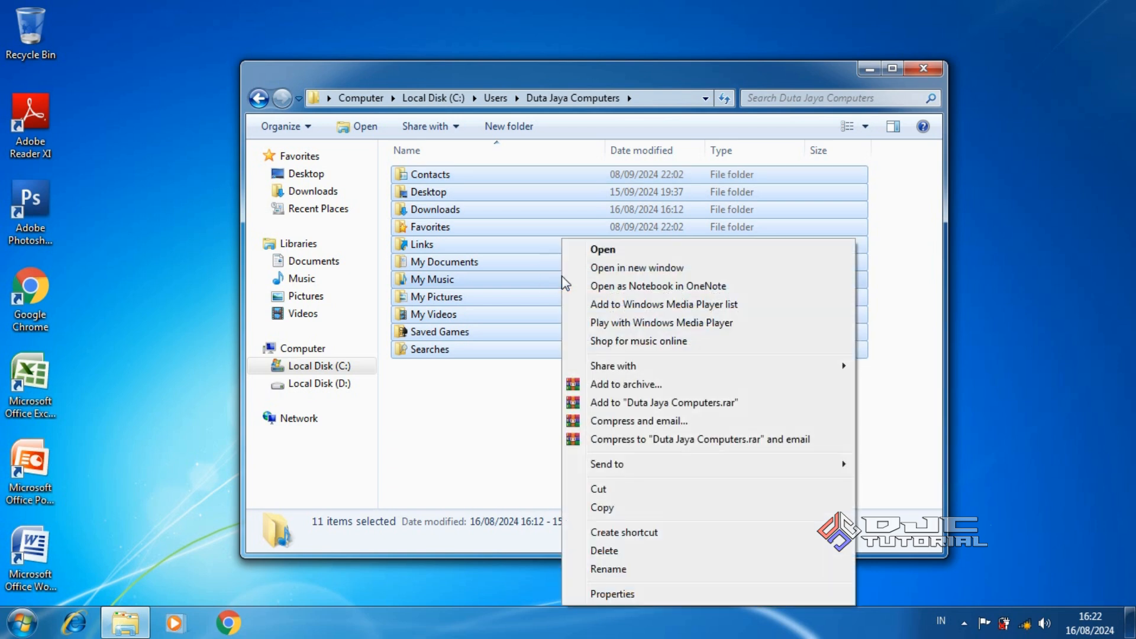
pyautogui.click(623, 507)
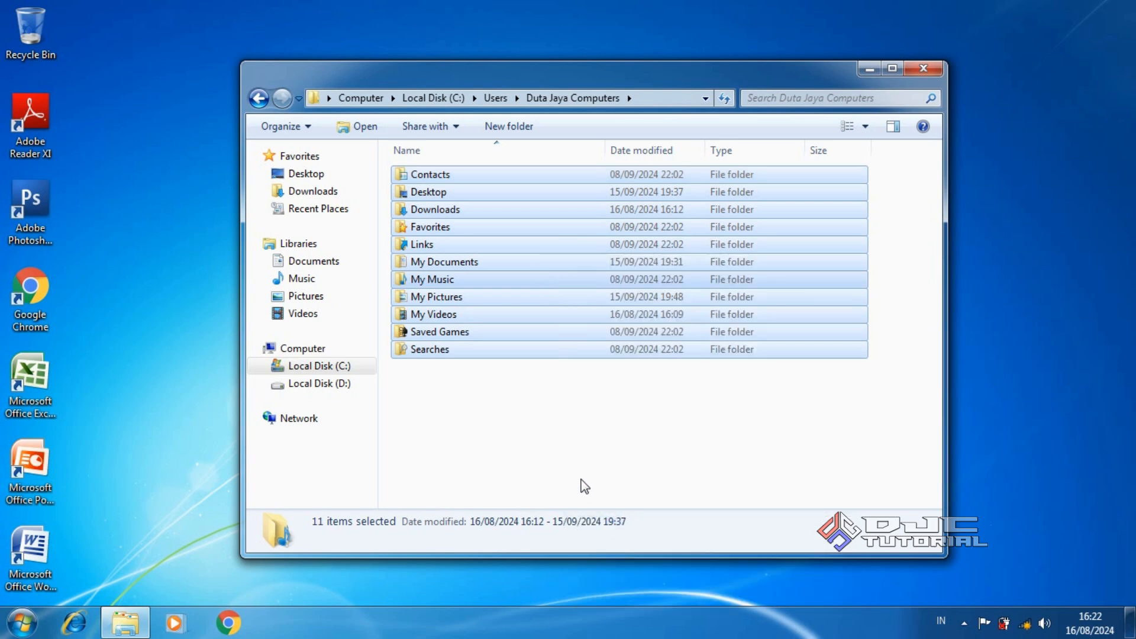
# On Local Disk (D:), create a new folder named BACKUP DATA C and select it
pyautogui.click(342, 385)
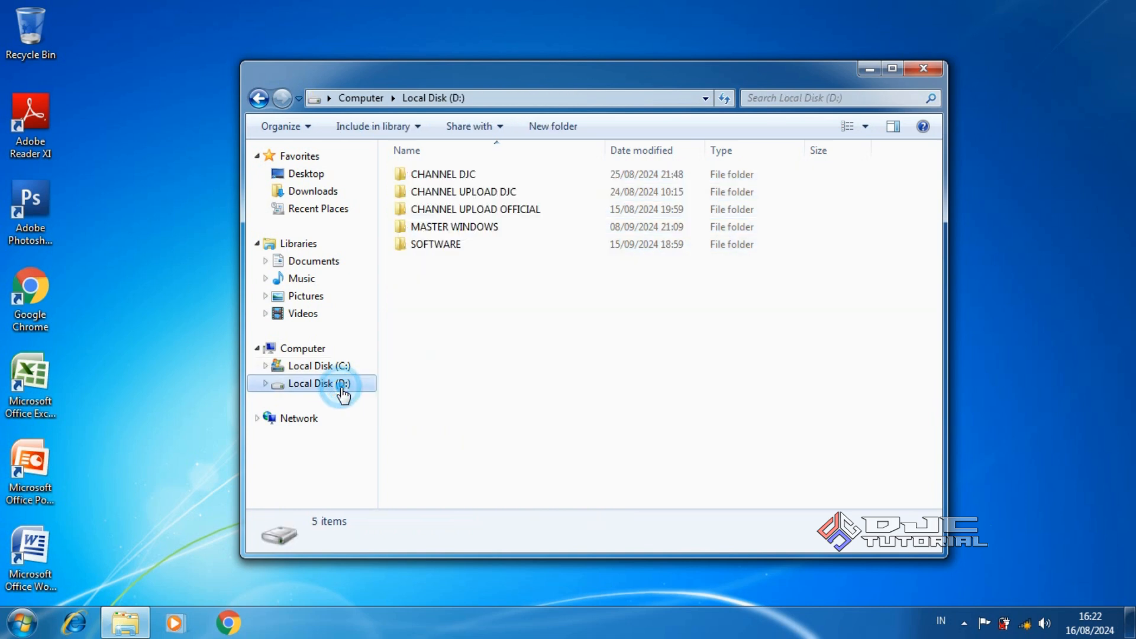
pyautogui.rightClick(555, 364)
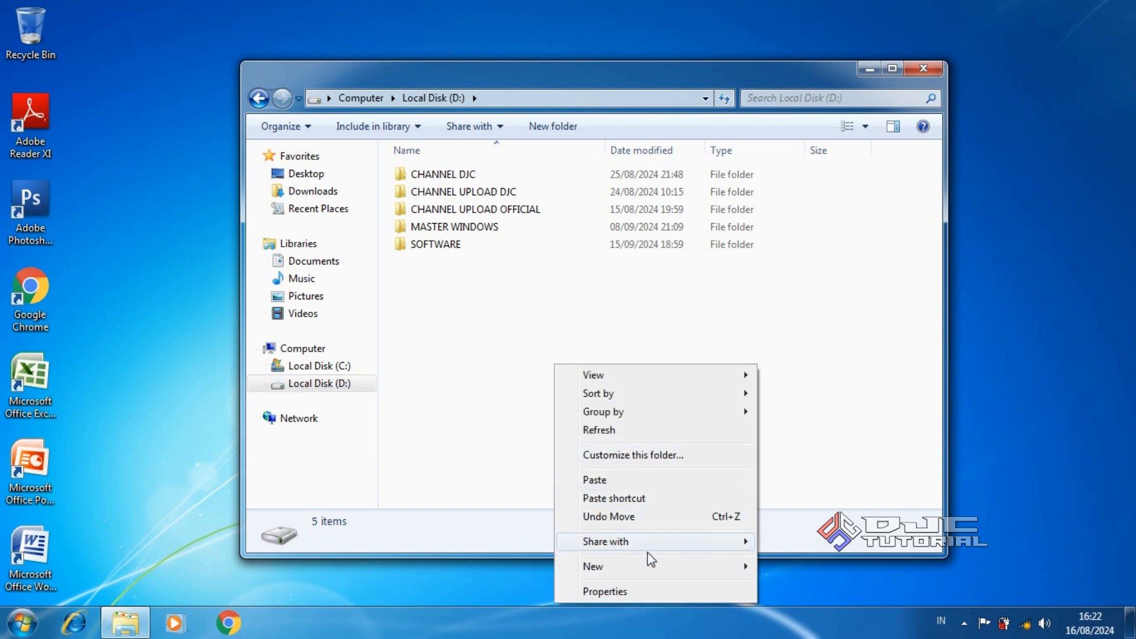
pyautogui.moveTo(662, 567)
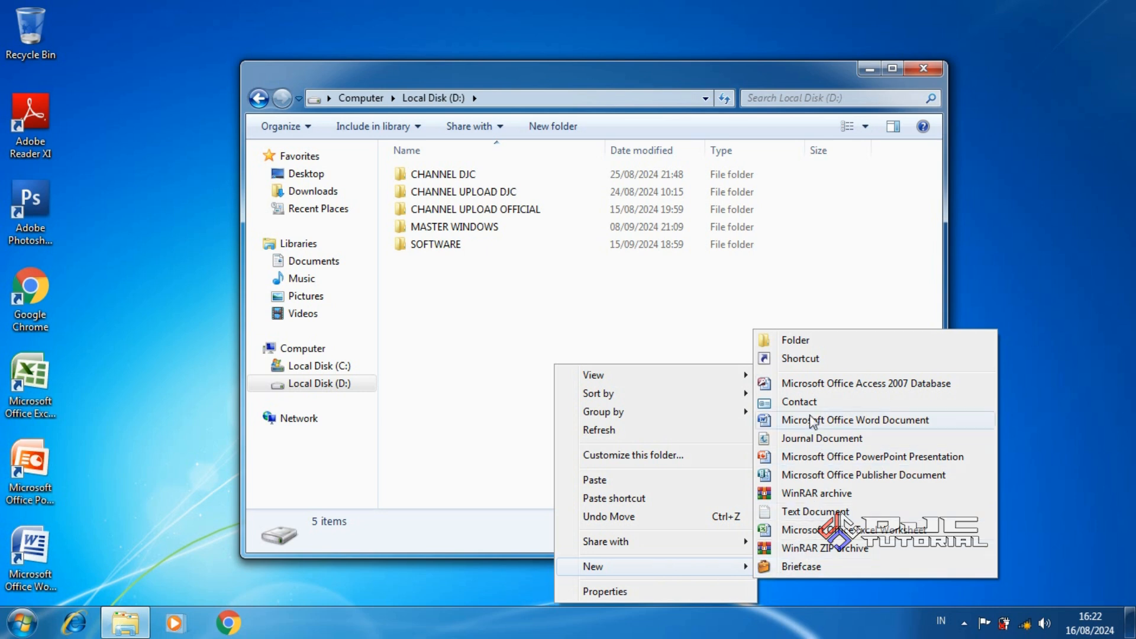
pyautogui.click(800, 342)
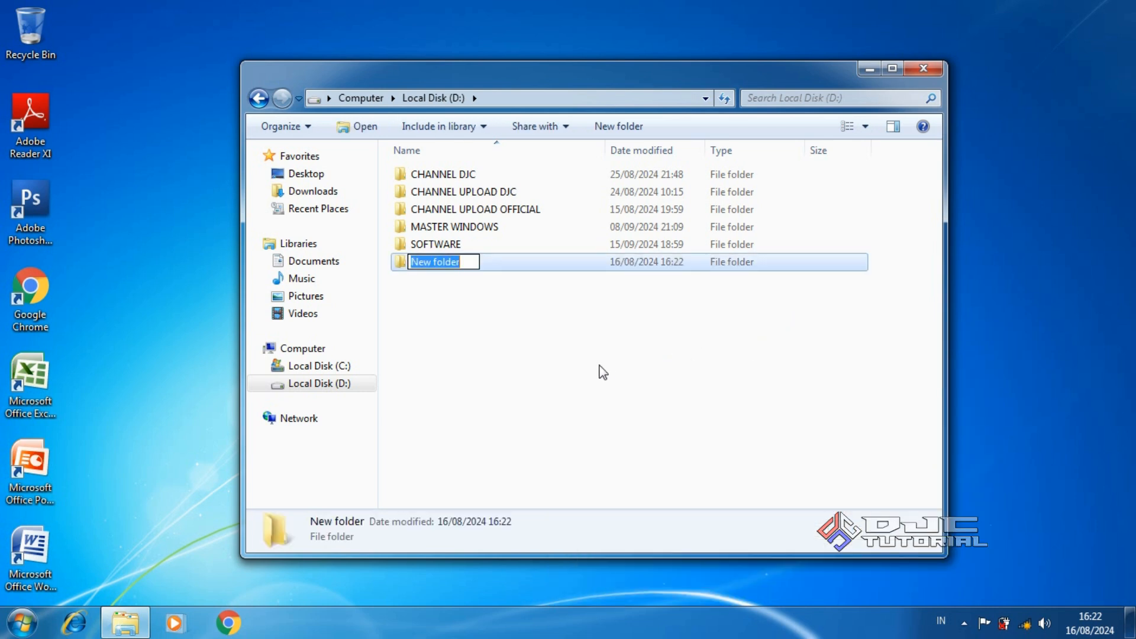
pyautogui.write('B')
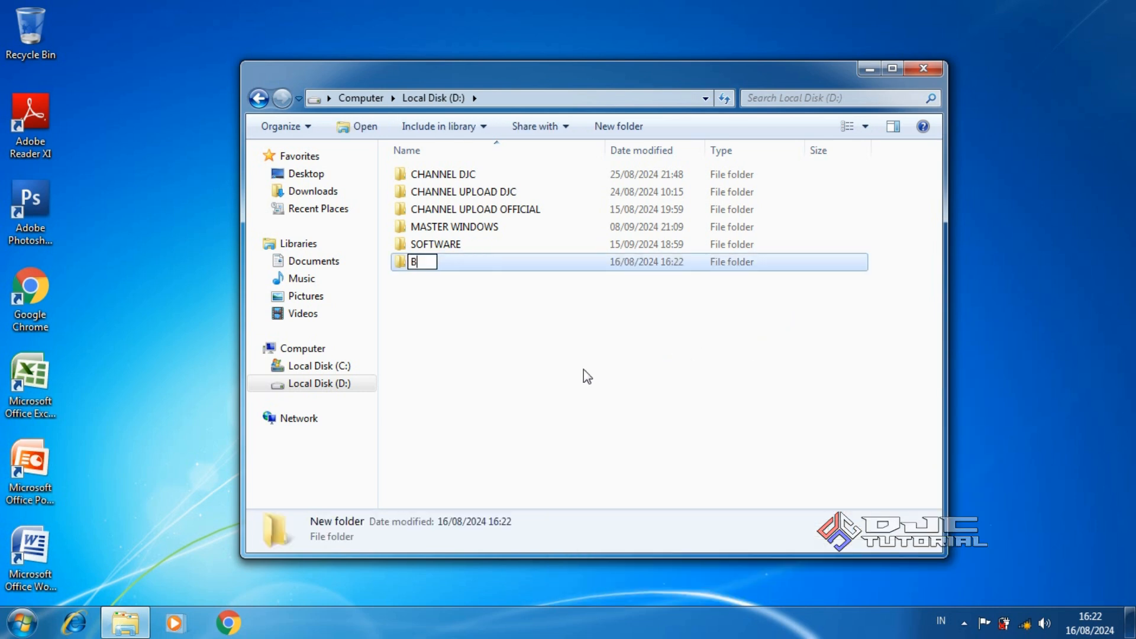
pyautogui.write('ACKUP DATA C')
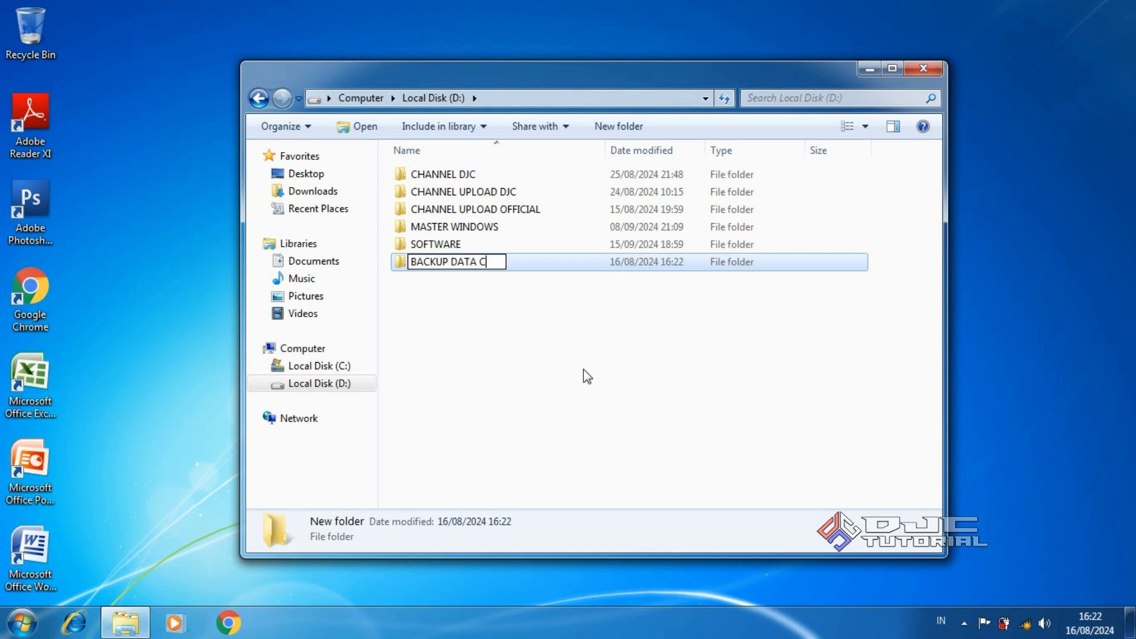
pyautogui.press('Return')
pyautogui.click(569, 361)
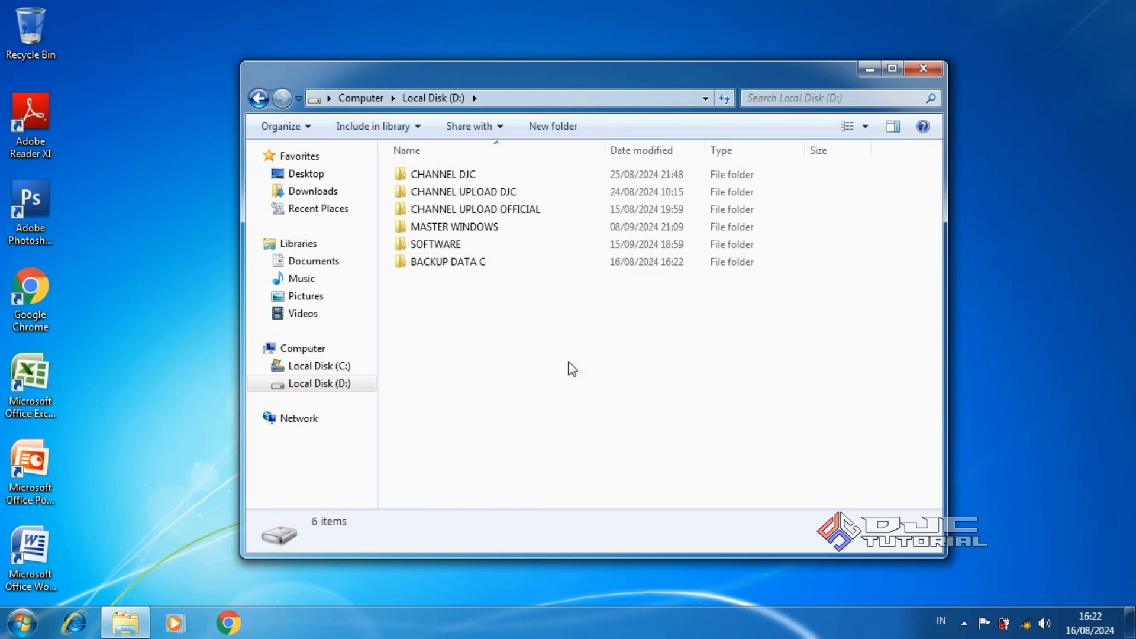
pyautogui.click(490, 268)
# Paste the eleven copied profile folders into BACKUP DATA C, then close Explorer
pyautogui.doubleClick(490, 267)
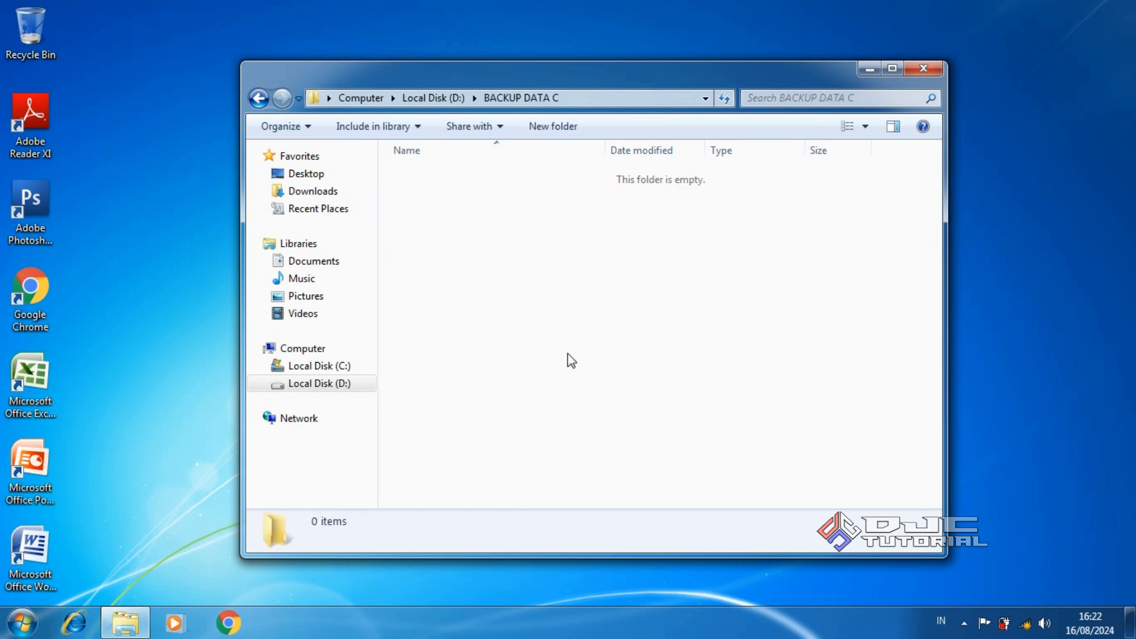
pyautogui.rightClick(583, 336)
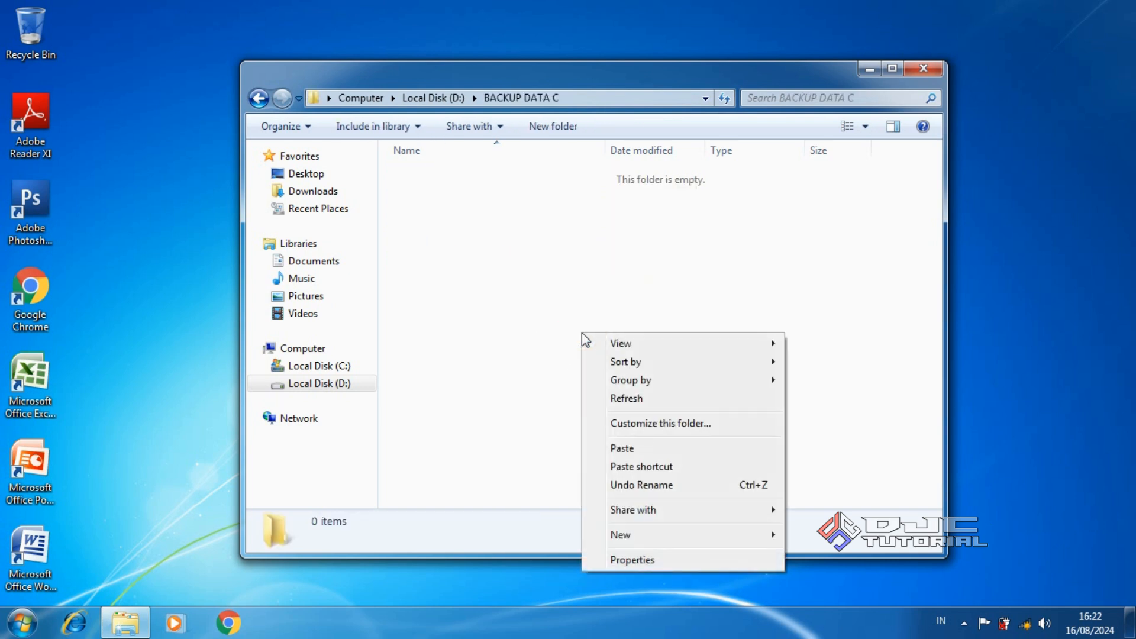
pyautogui.click(633, 448)
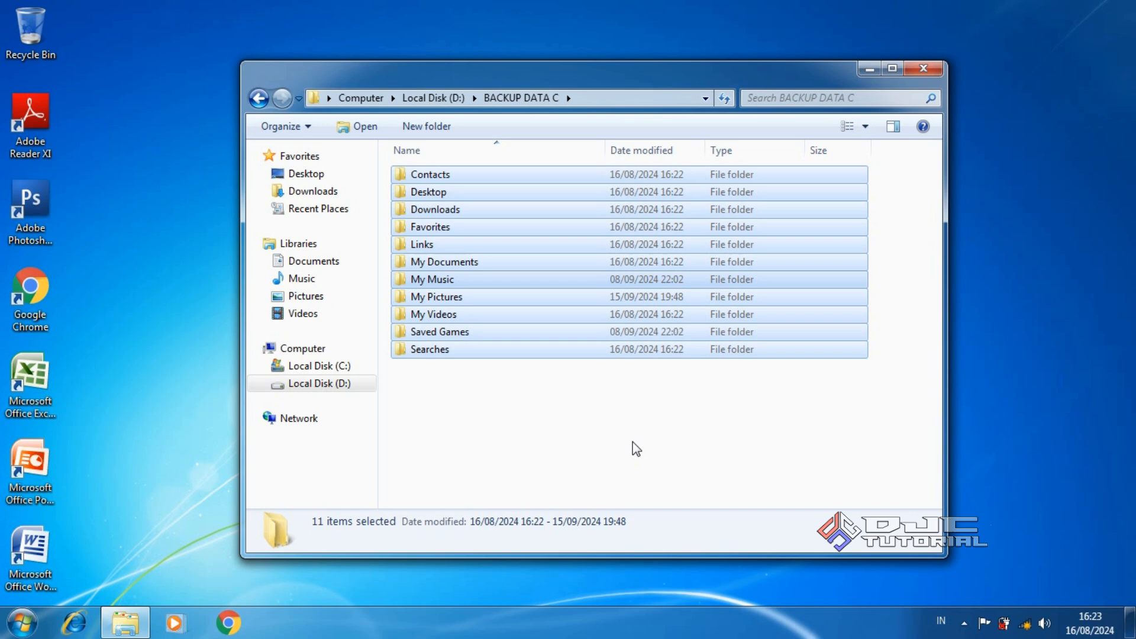
pyautogui.click(918, 70)
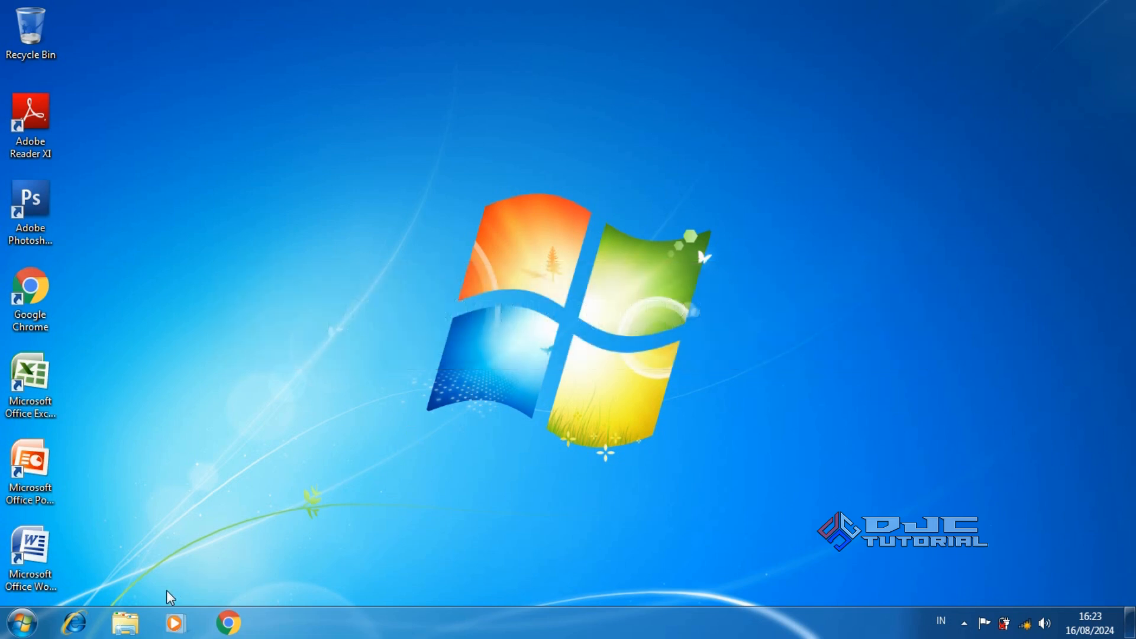
# Copy the inf folder from C:\Windows, then switch to Local Disk (D:)
pyautogui.click(126, 622)
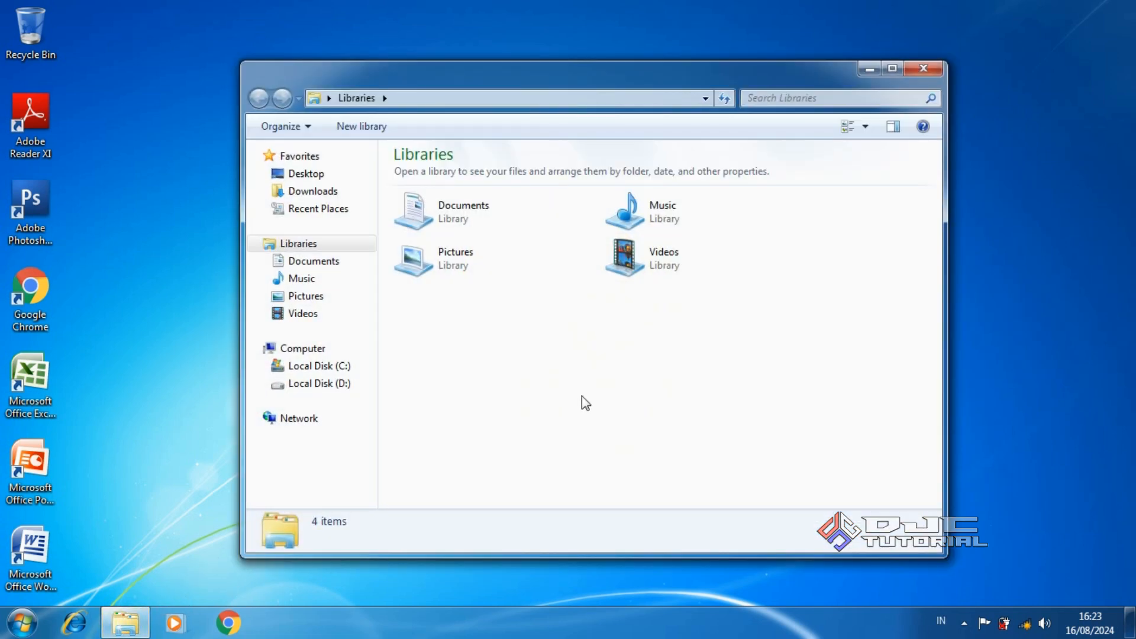
pyautogui.click(349, 374)
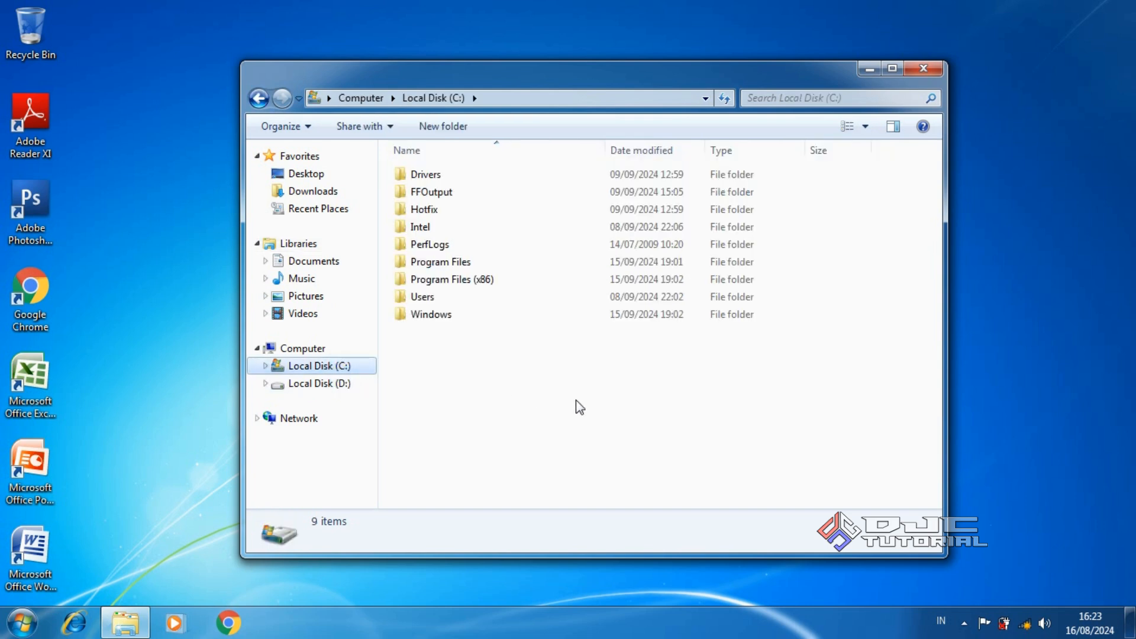
pyautogui.click(526, 318)
pyautogui.doubleClick(526, 318)
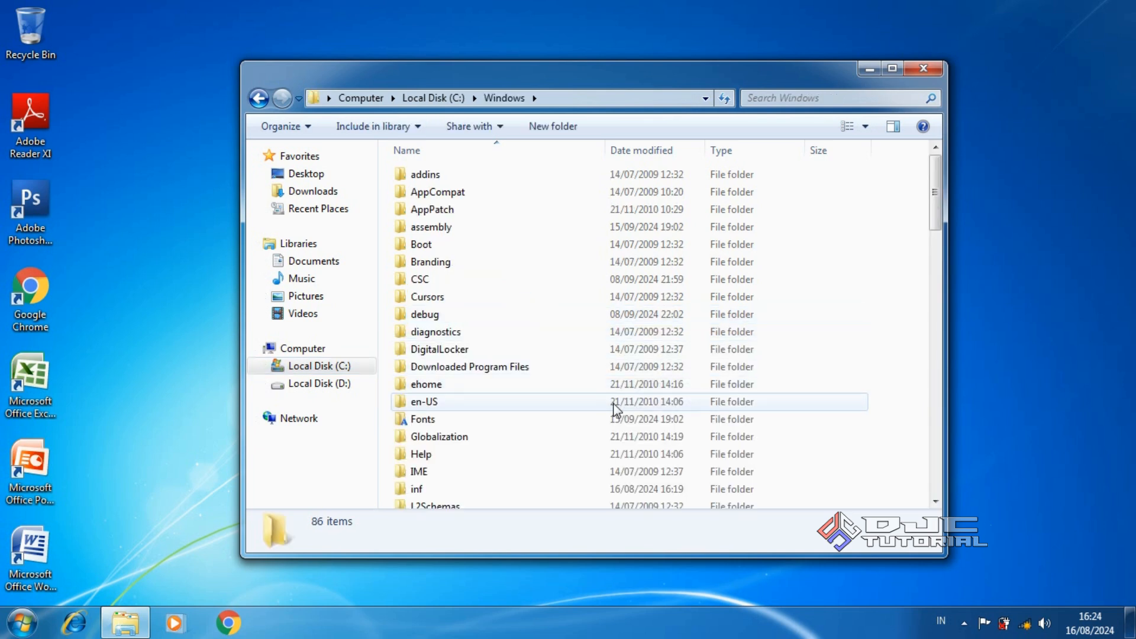
pyautogui.moveTo(935, 214); pyautogui.dragTo(936, 235)
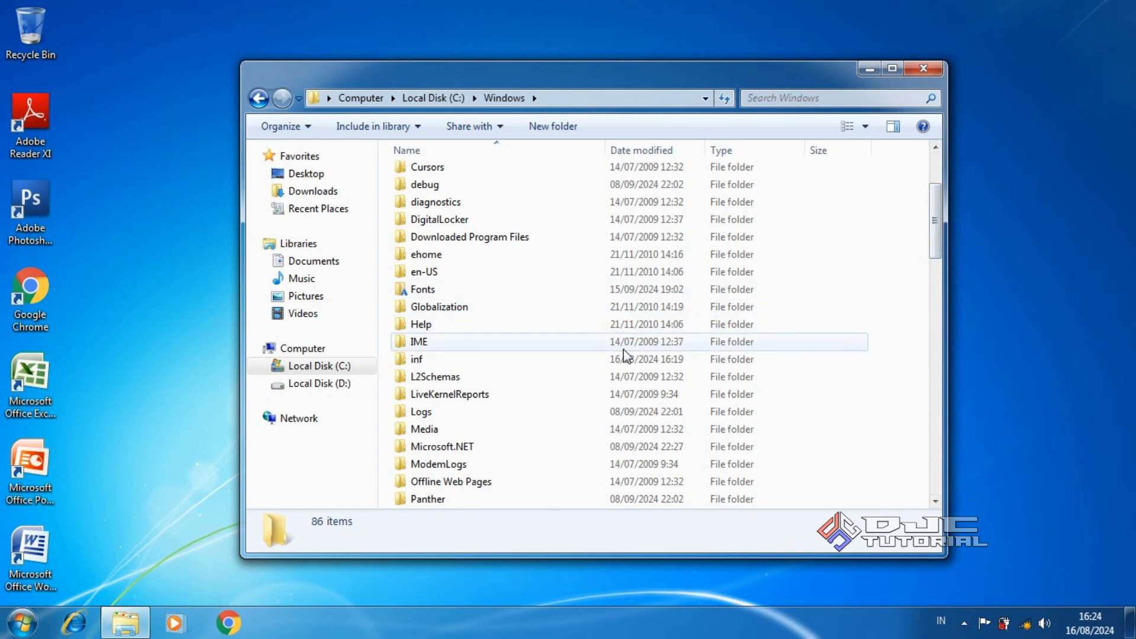
pyautogui.click(542, 368)
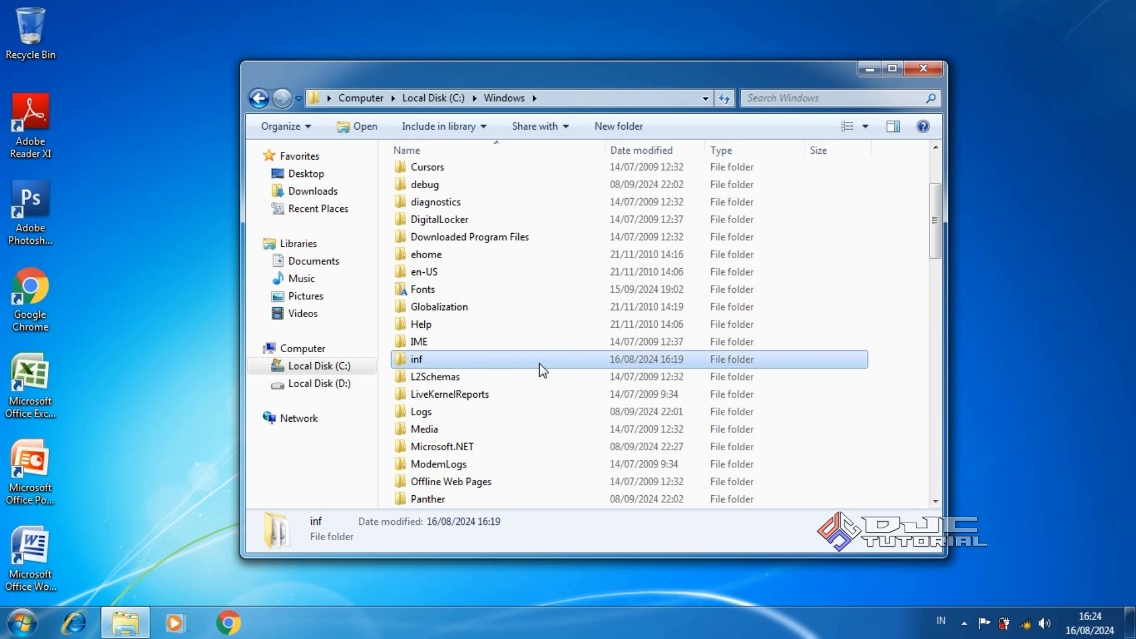
pyautogui.rightClick(539, 367)
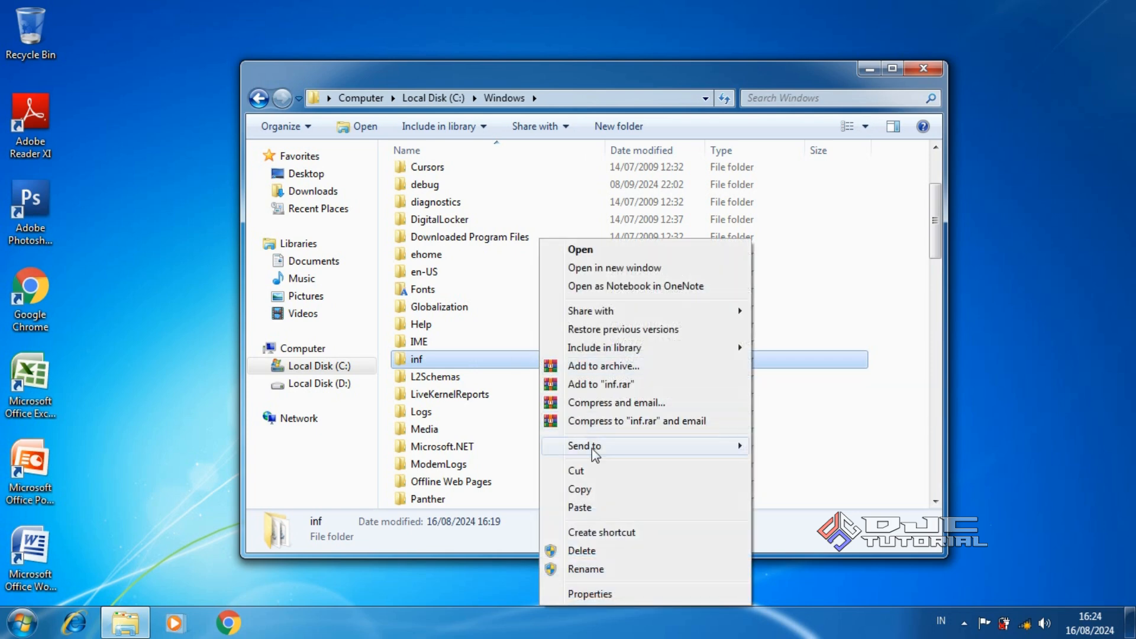
pyautogui.click(614, 489)
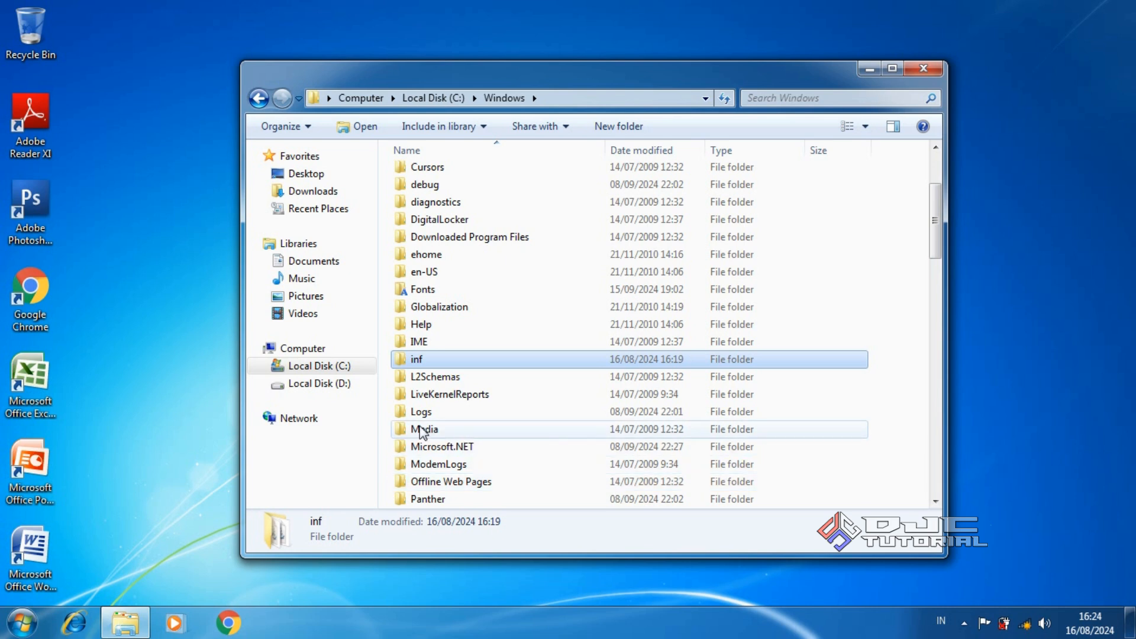
pyautogui.click(348, 384)
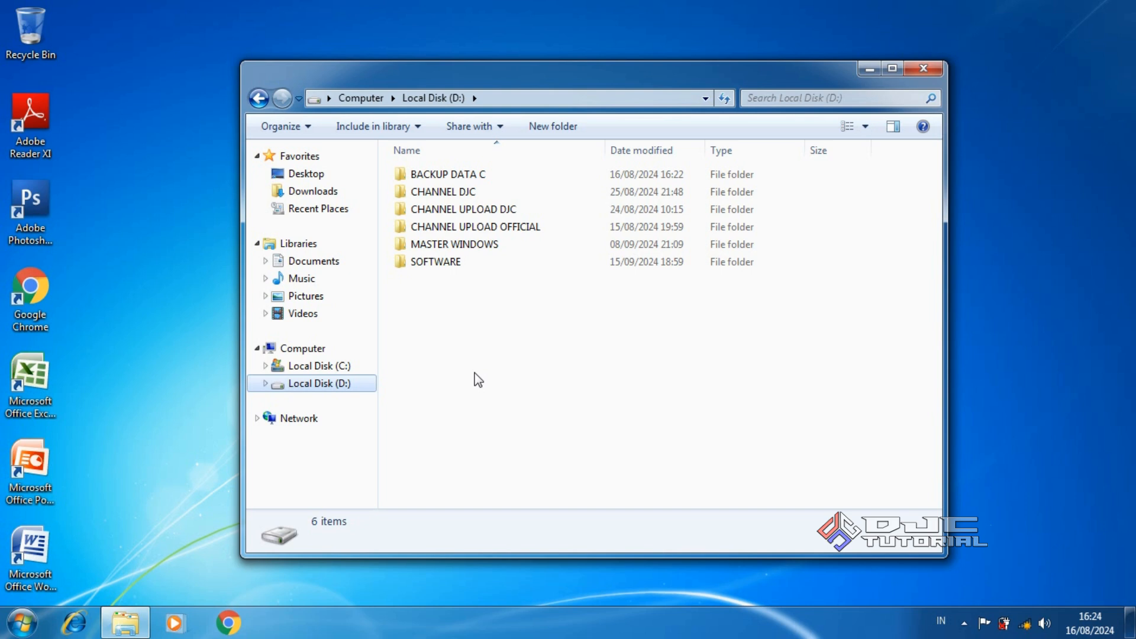
# Create a new folder named BACKUP DRIVER on drive D:
pyautogui.rightClick(506, 369)
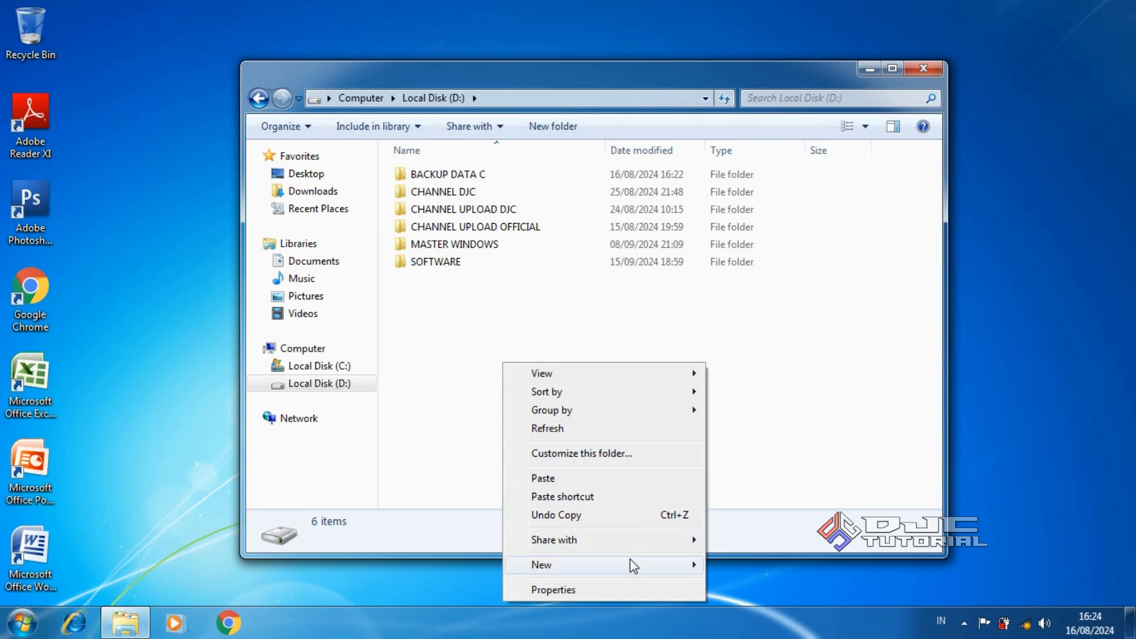
pyautogui.moveTo(631, 565)
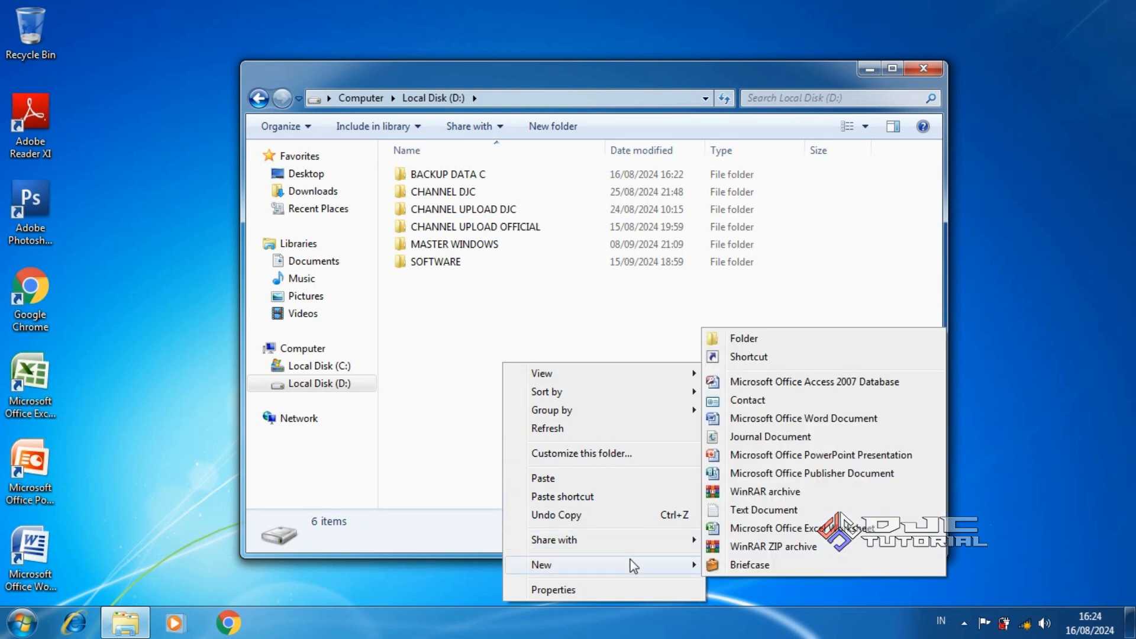
pyautogui.click(776, 336)
pyautogui.write('BACKUP ')
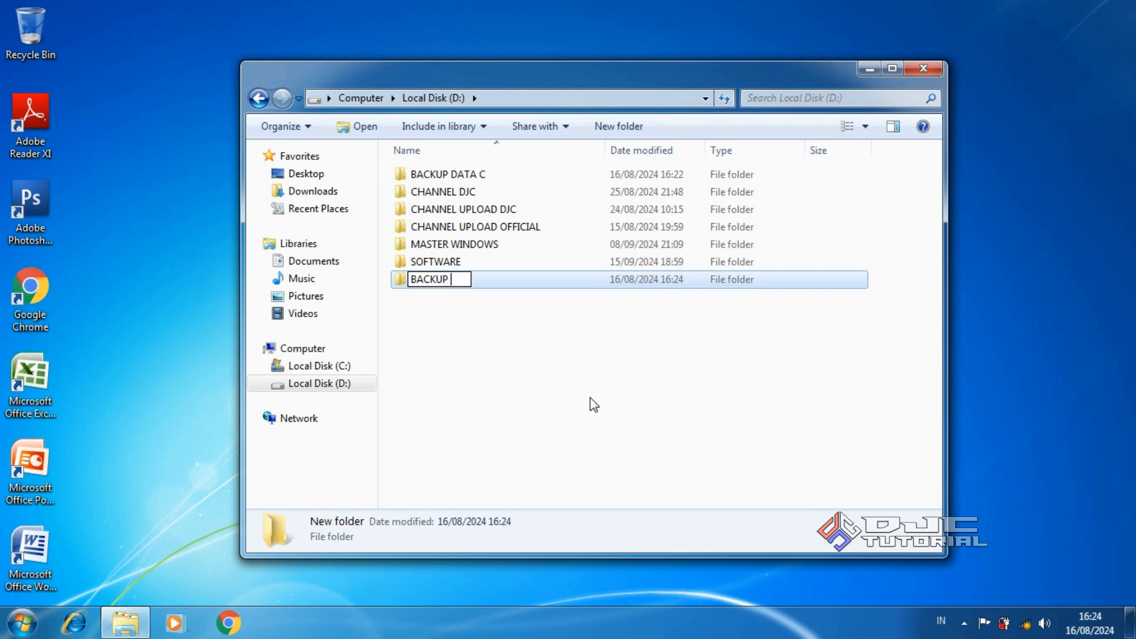
pyautogui.write('DRIVER')
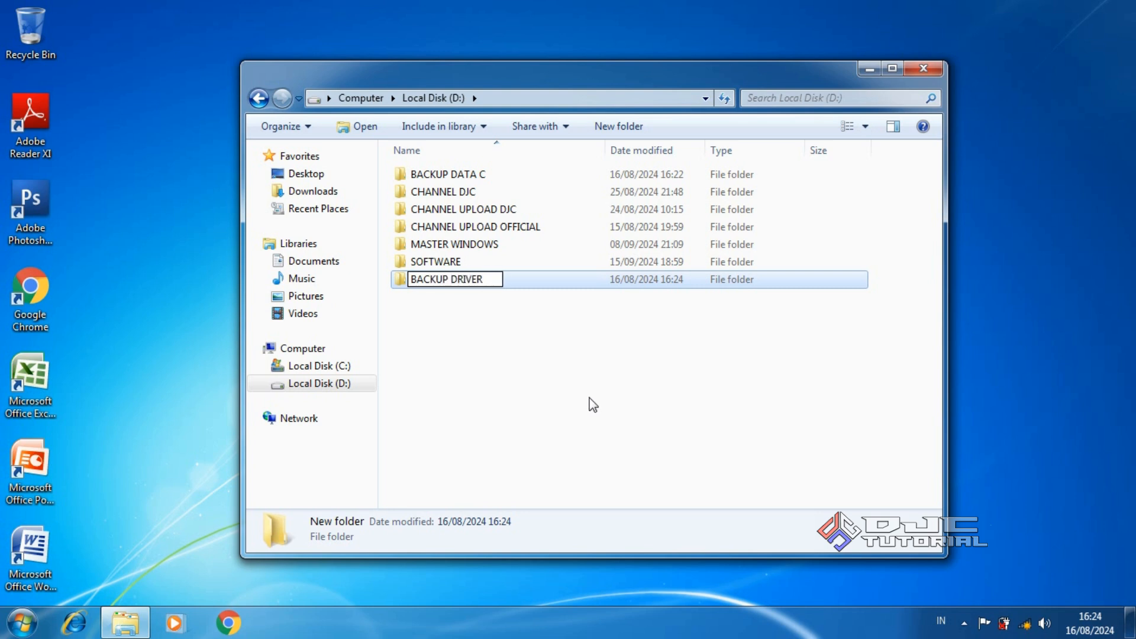
pyautogui.click(586, 389)
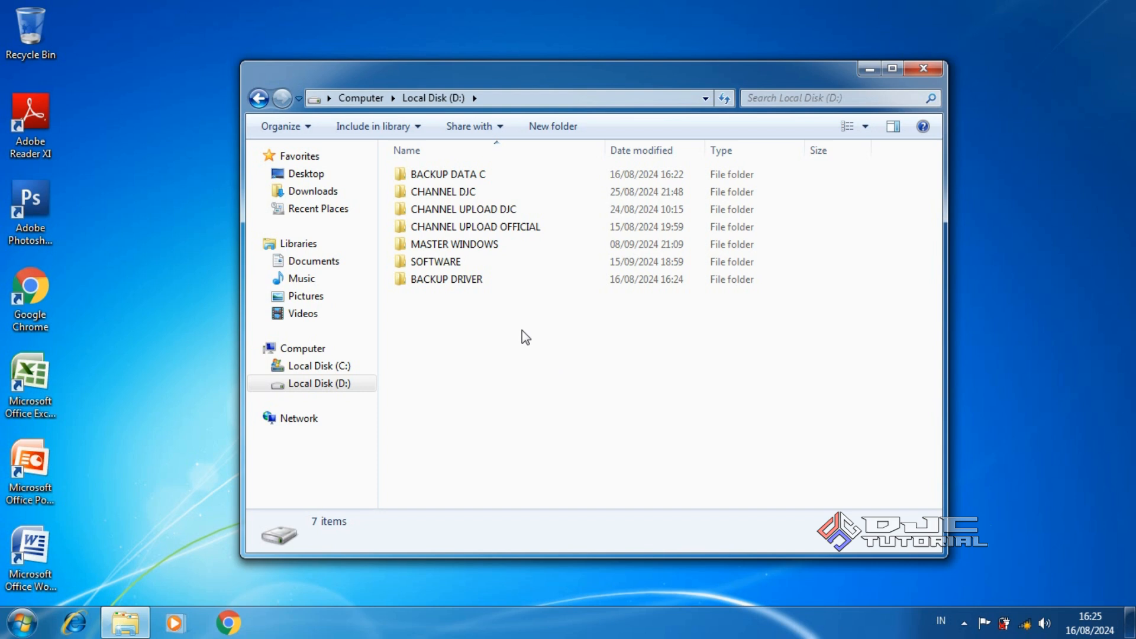
# Paste the copied inf folder into BACKUP DRIVER
pyautogui.doubleClick(488, 286)
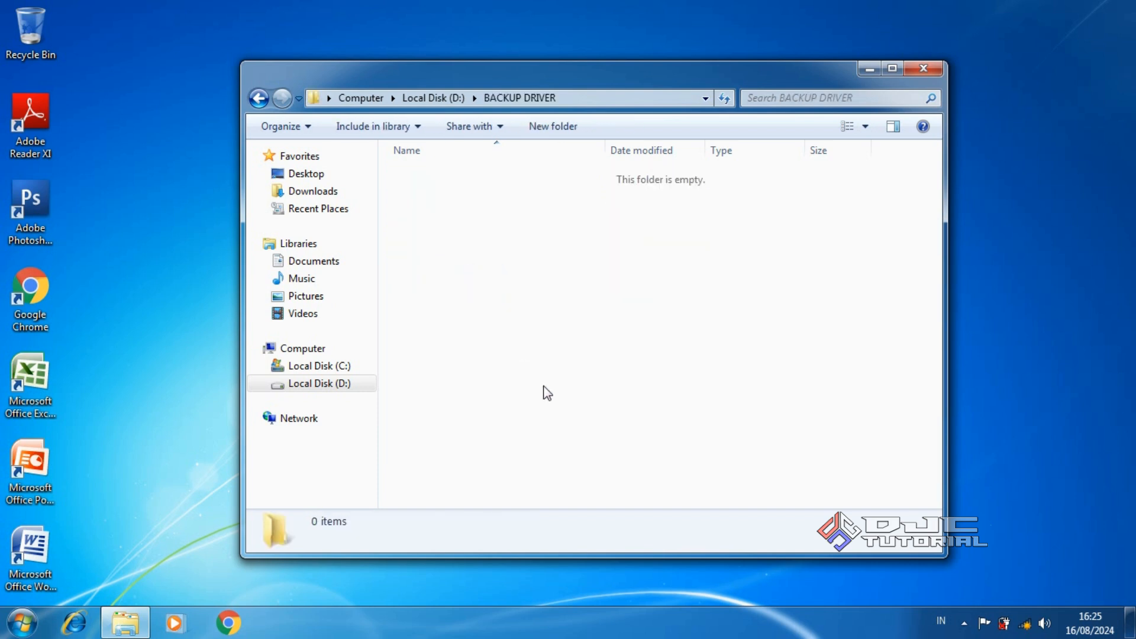
pyautogui.rightClick(568, 362)
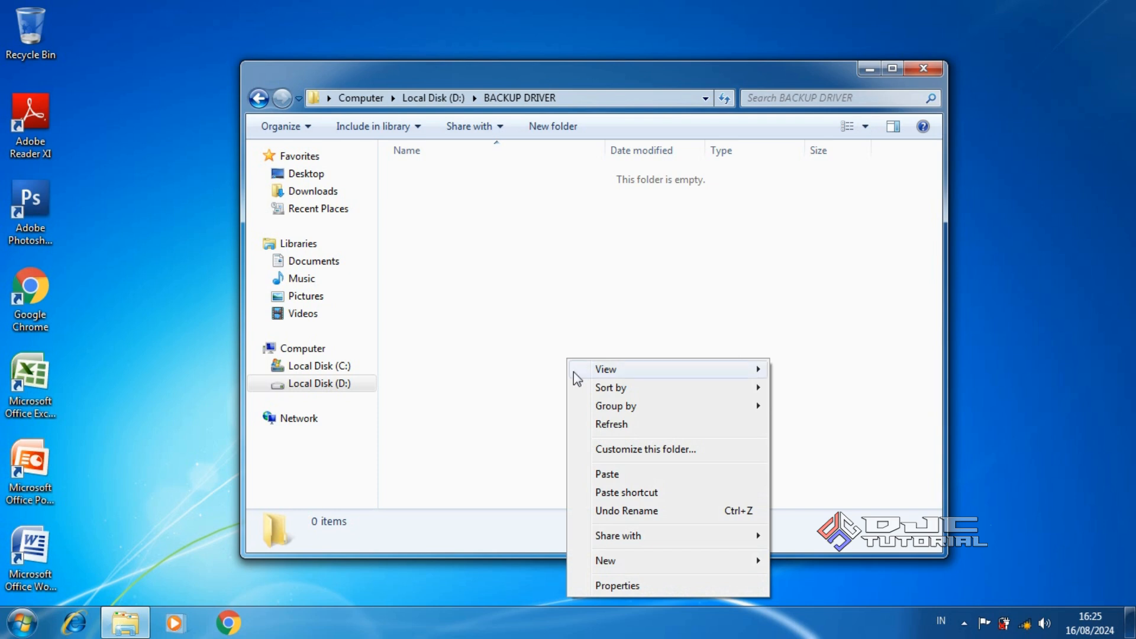
pyautogui.click(640, 478)
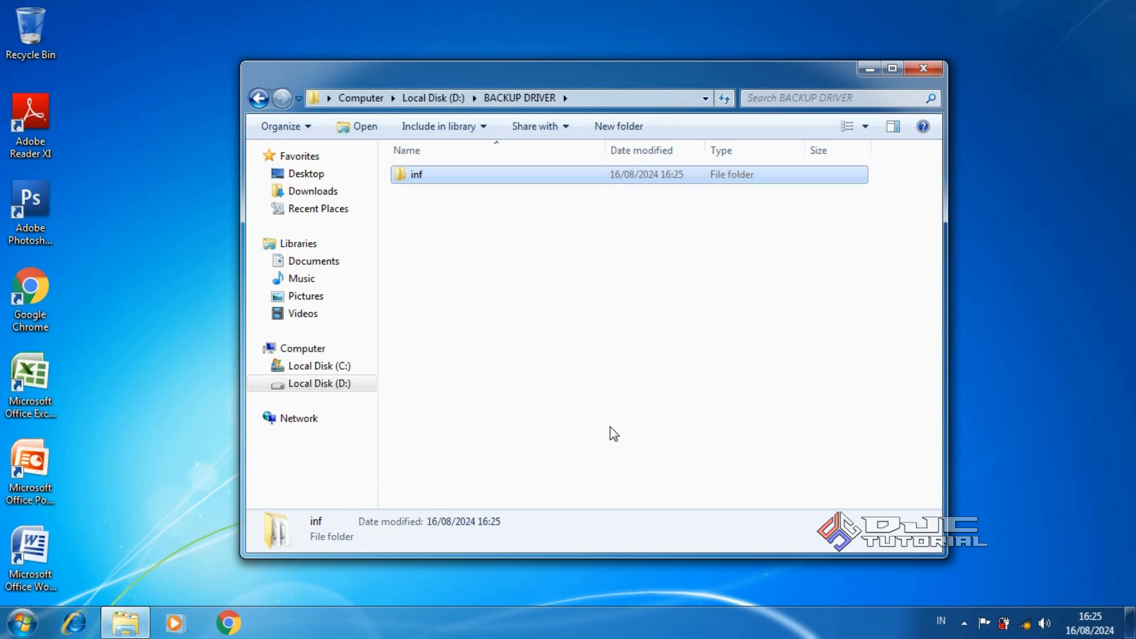
# In C:\Windows\System32, select both drivers and DriverStore and copy them
pyautogui.click(358, 369)
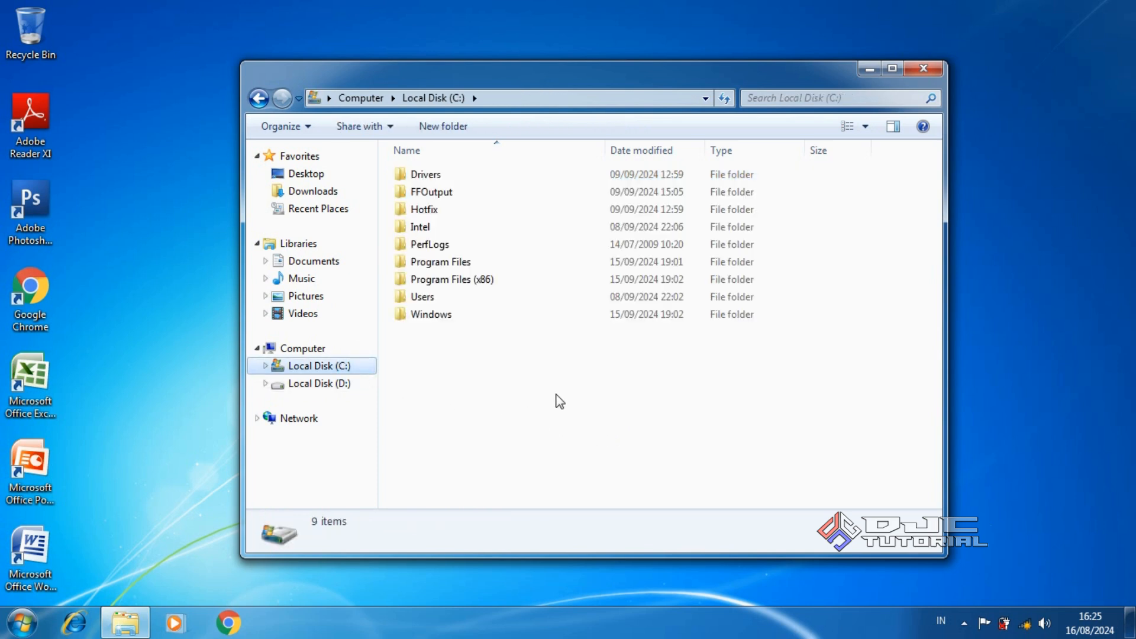
pyautogui.doubleClick(507, 319)
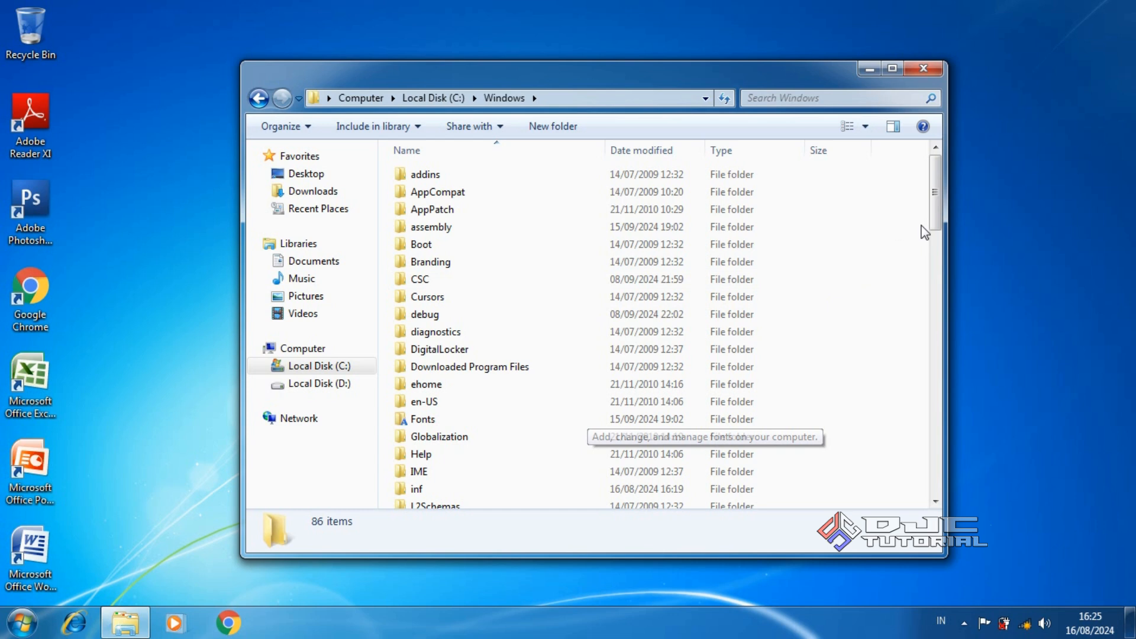
pyautogui.moveTo(932, 216); pyautogui.dragTo(950, 353)
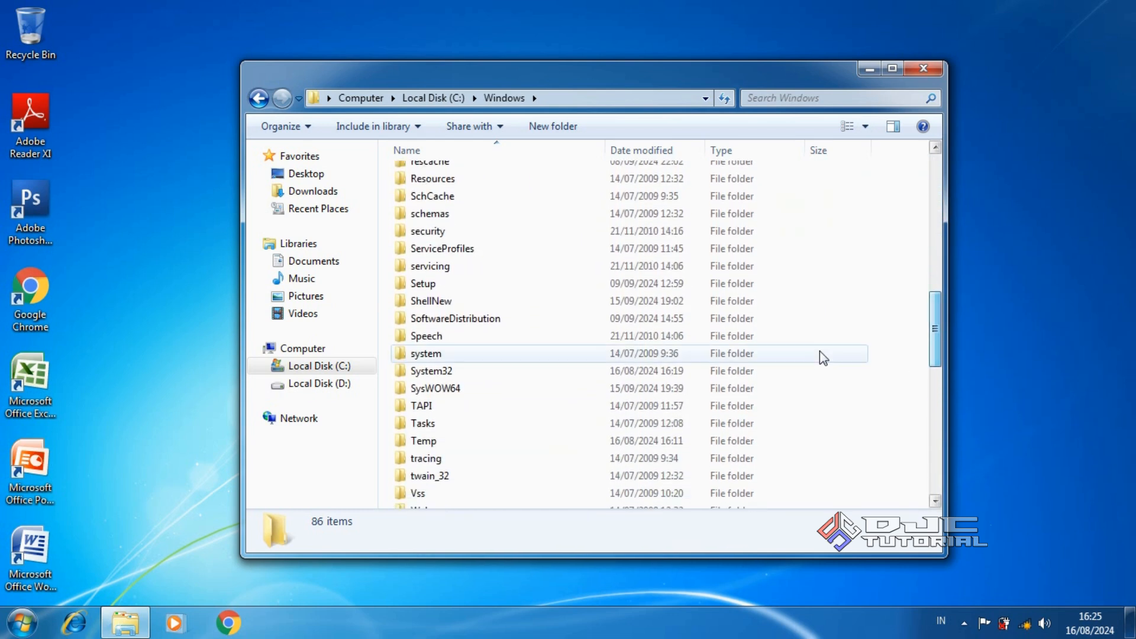
pyautogui.moveTo(568, 379)
pyautogui.doubleClick(565, 372)
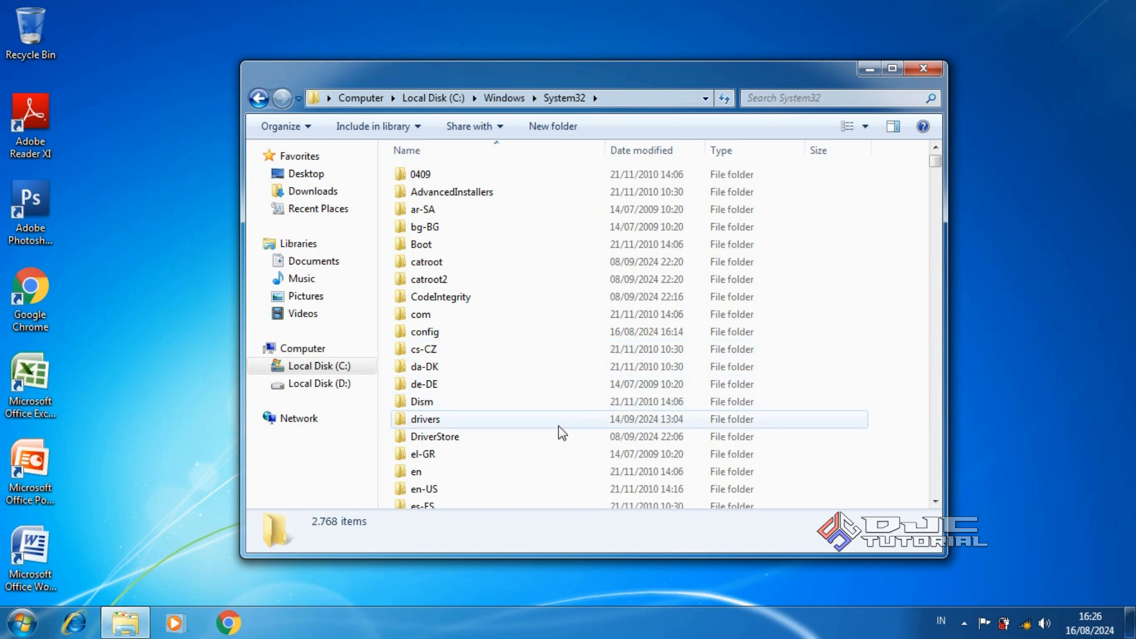
pyautogui.moveTo(570, 448)
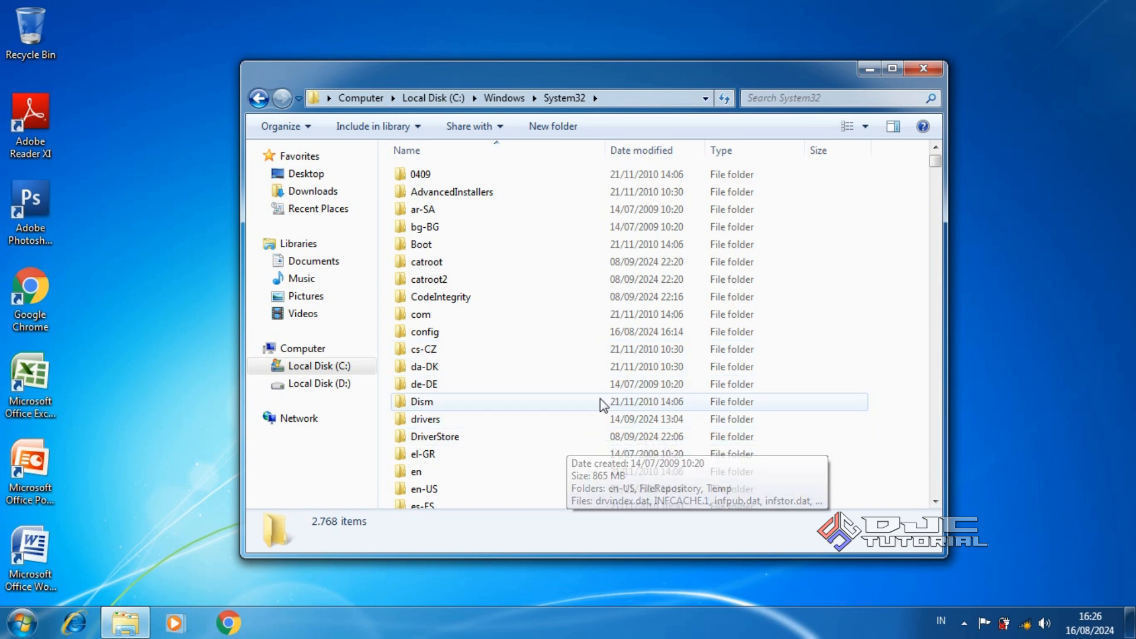
pyautogui.press('ctrl')
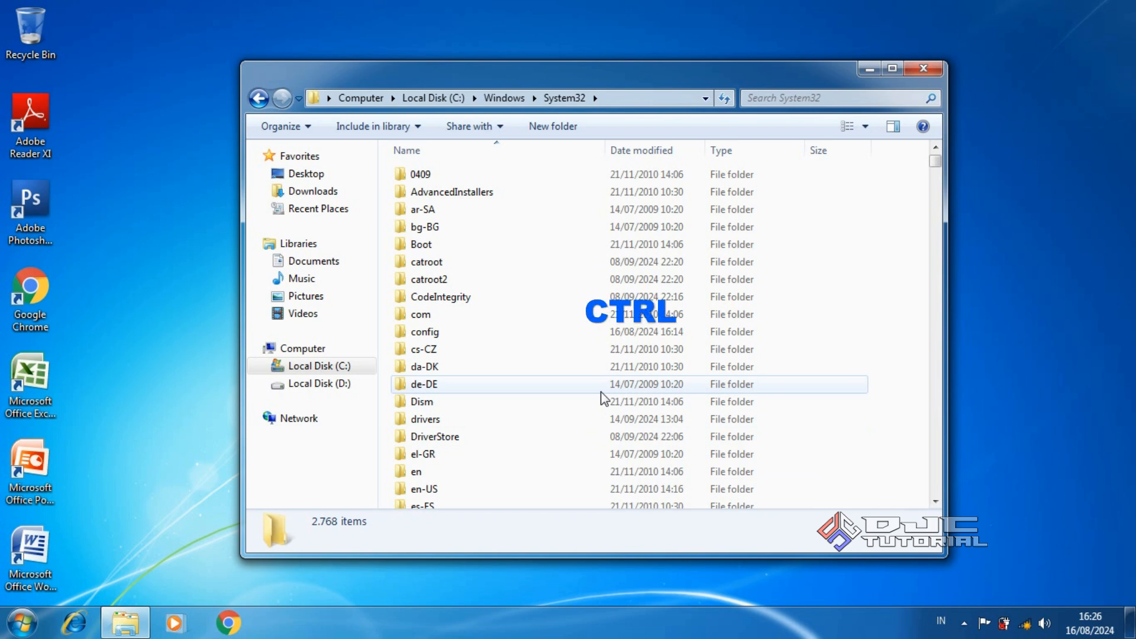
pyautogui.keyDown('ctrl'); pyautogui.click(549, 417); pyautogui.keyUp('ctrl')
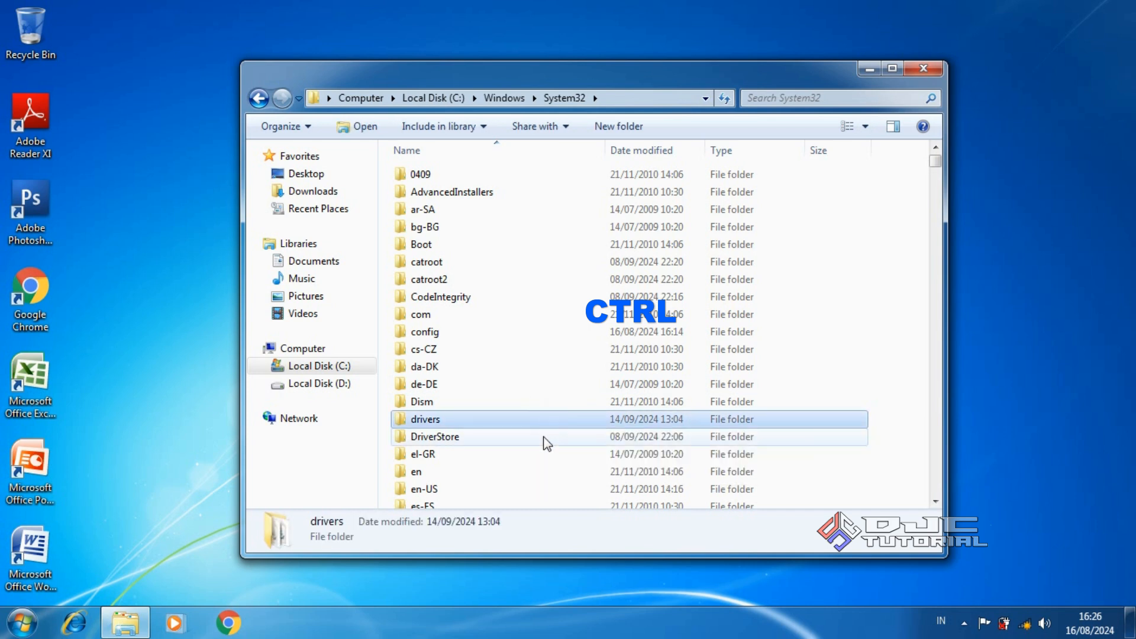
pyautogui.keyDown('ctrl'); pyautogui.click(544, 437); pyautogui.keyUp('ctrl')
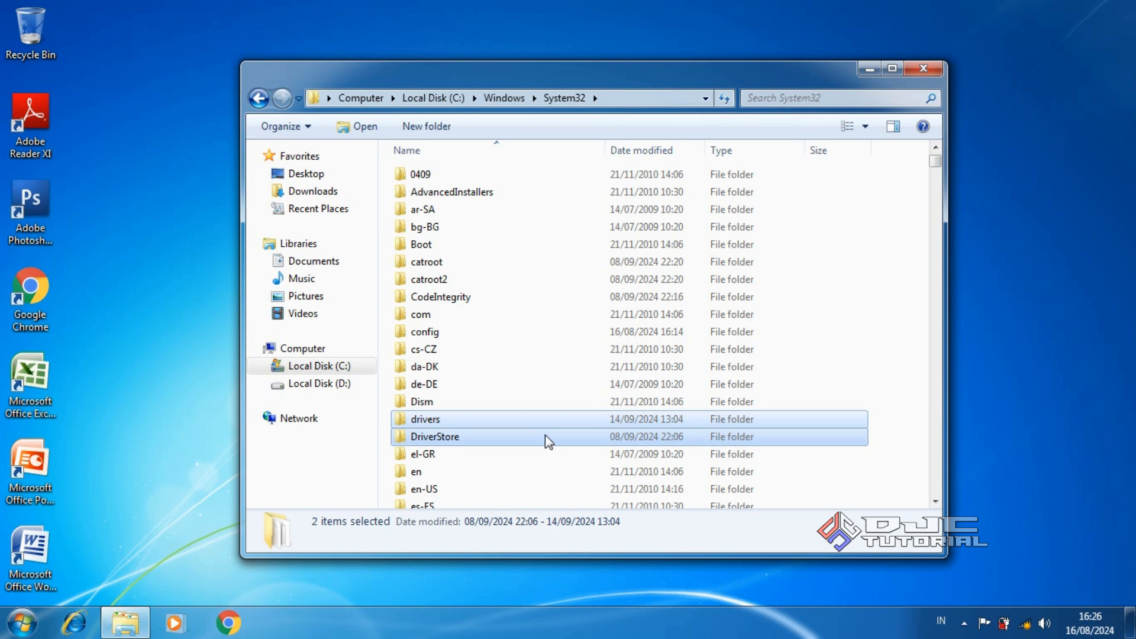
pyautogui.rightClick(545, 435)
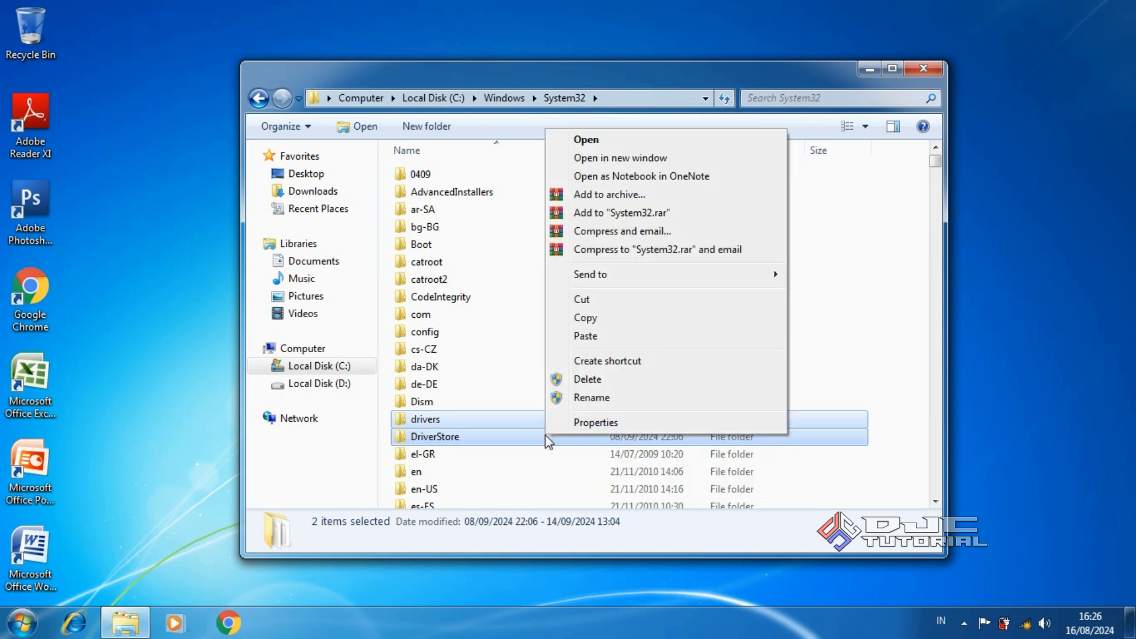
pyautogui.click(627, 319)
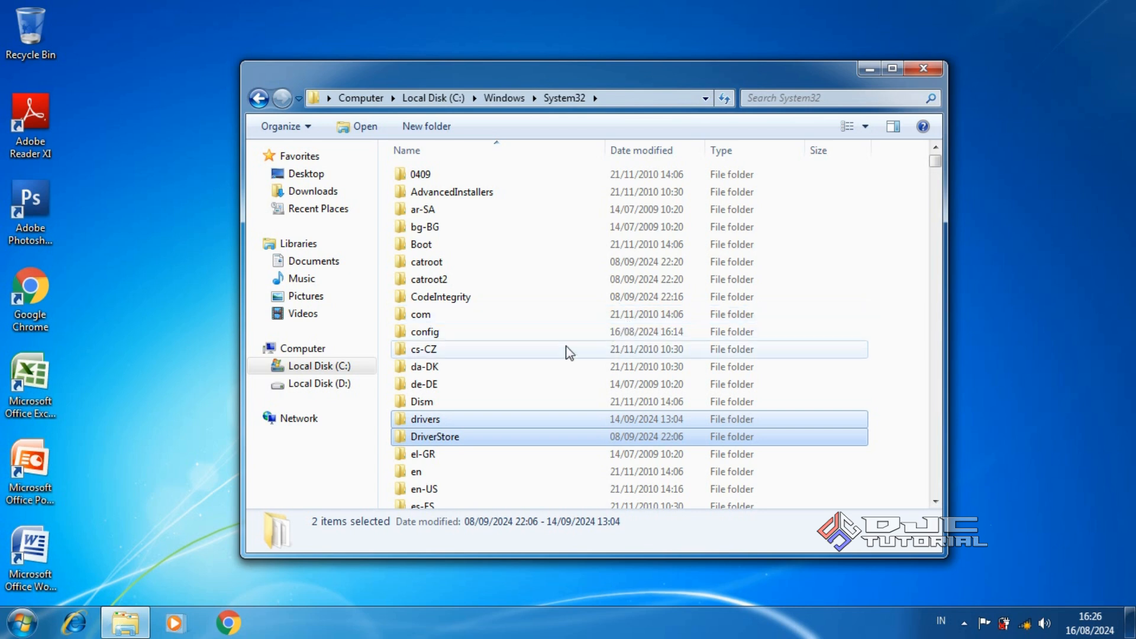
# Paste drivers and DriverStore into D:\BACKUP DRIVER beside inf
pyautogui.click(341, 385)
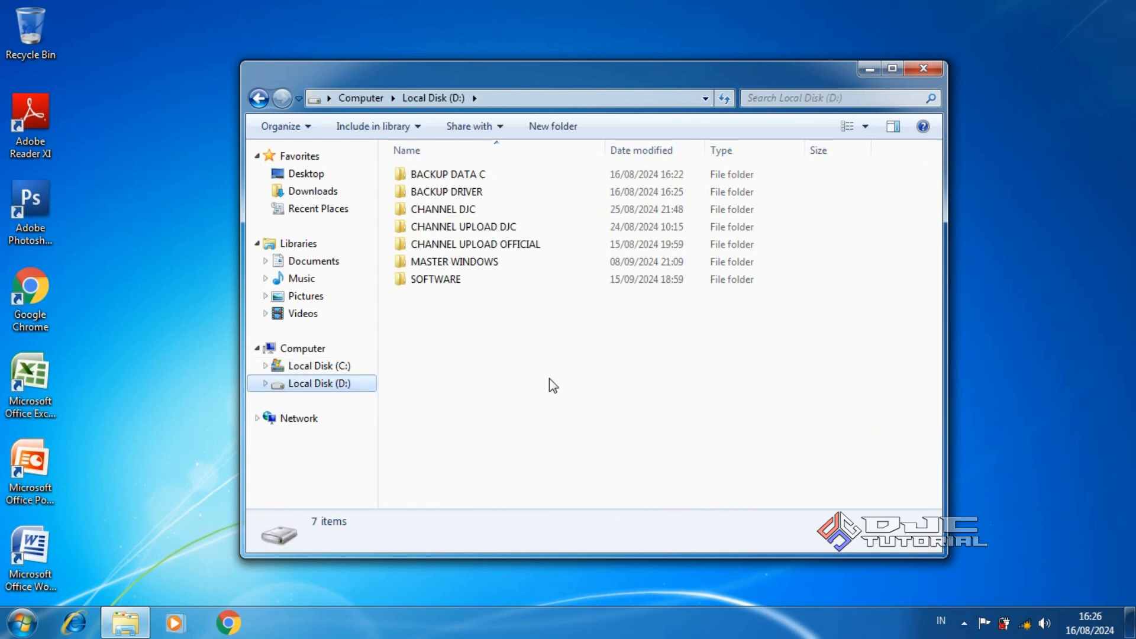
pyautogui.doubleClick(474, 193)
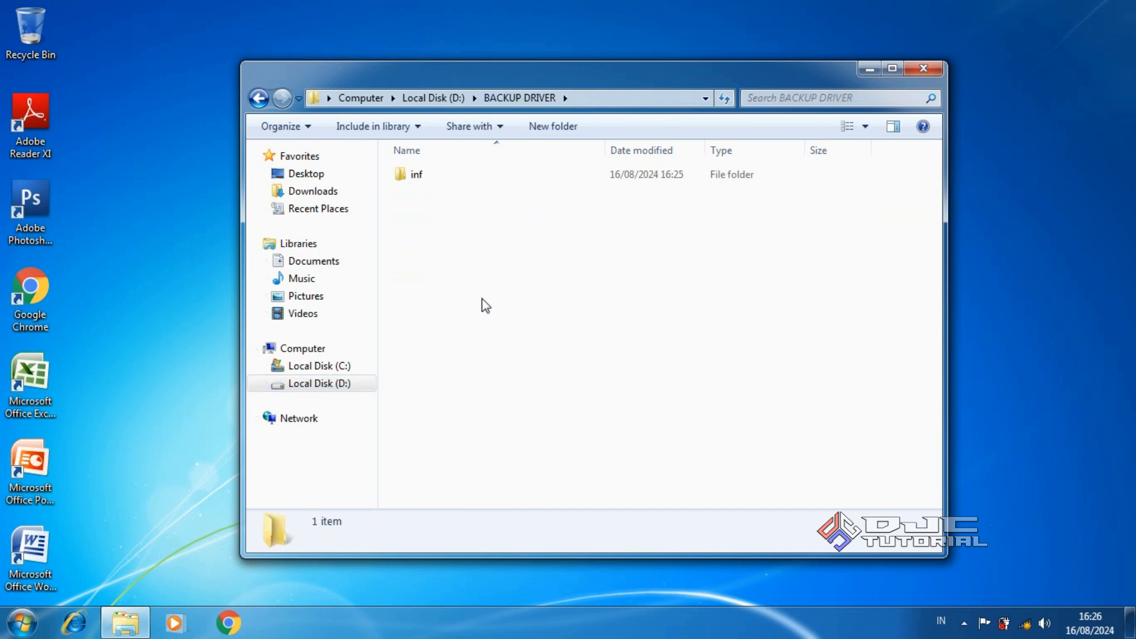
pyautogui.rightClick(516, 279)
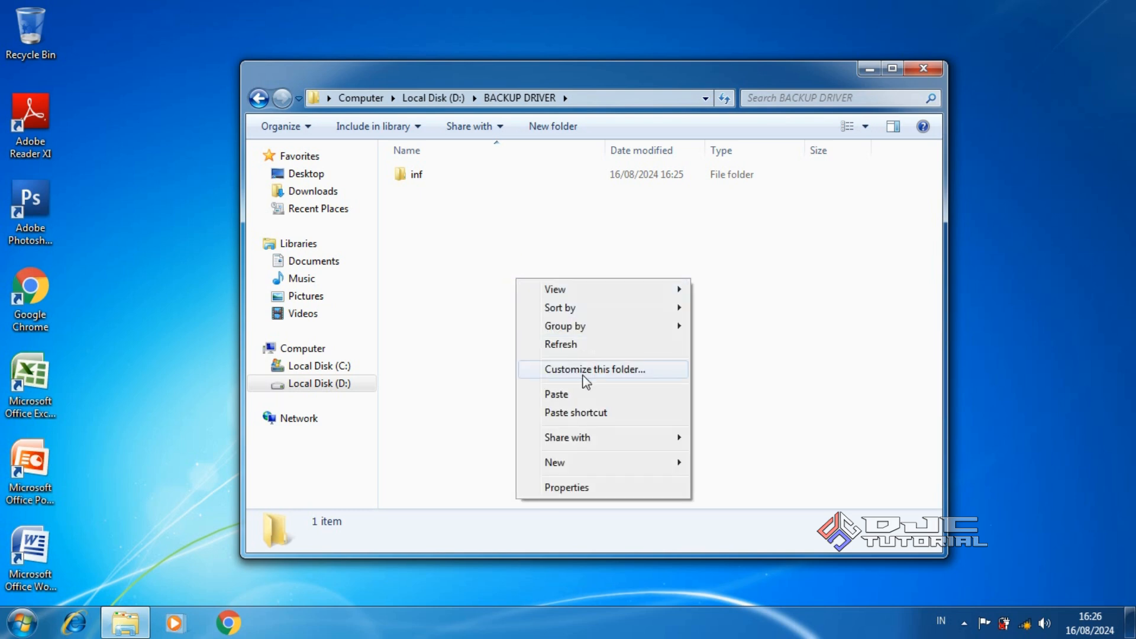
pyautogui.click(591, 394)
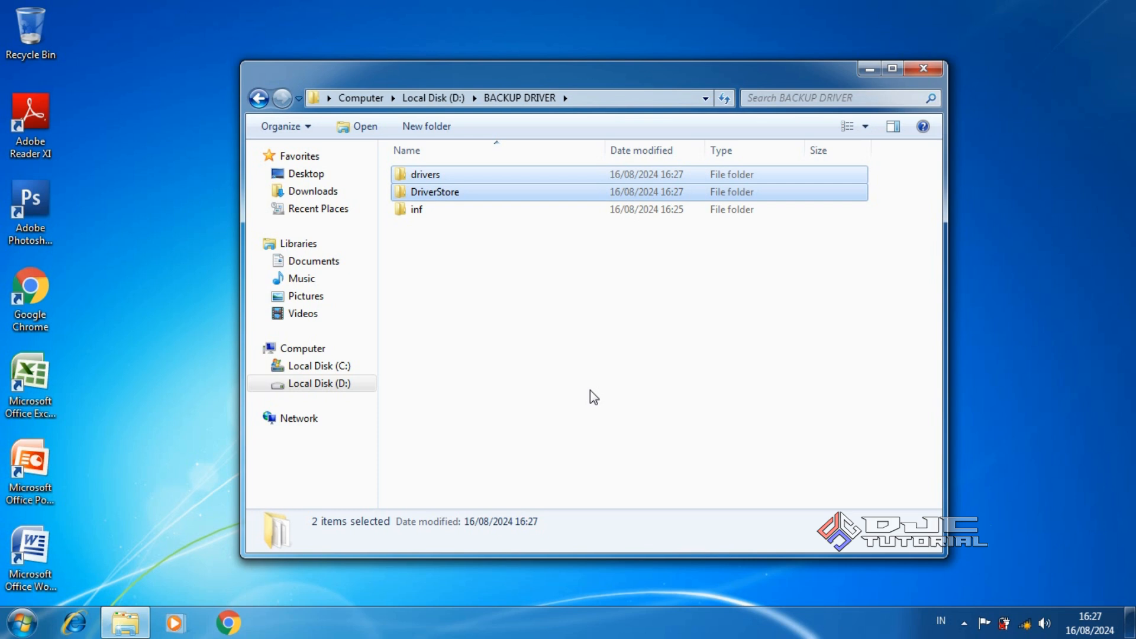
# Close Explorer, view Computer's System properties (Windows 7 Ultimate, 64-bit, 8,00 GB RAM), then close them
pyautogui.click(924, 70)
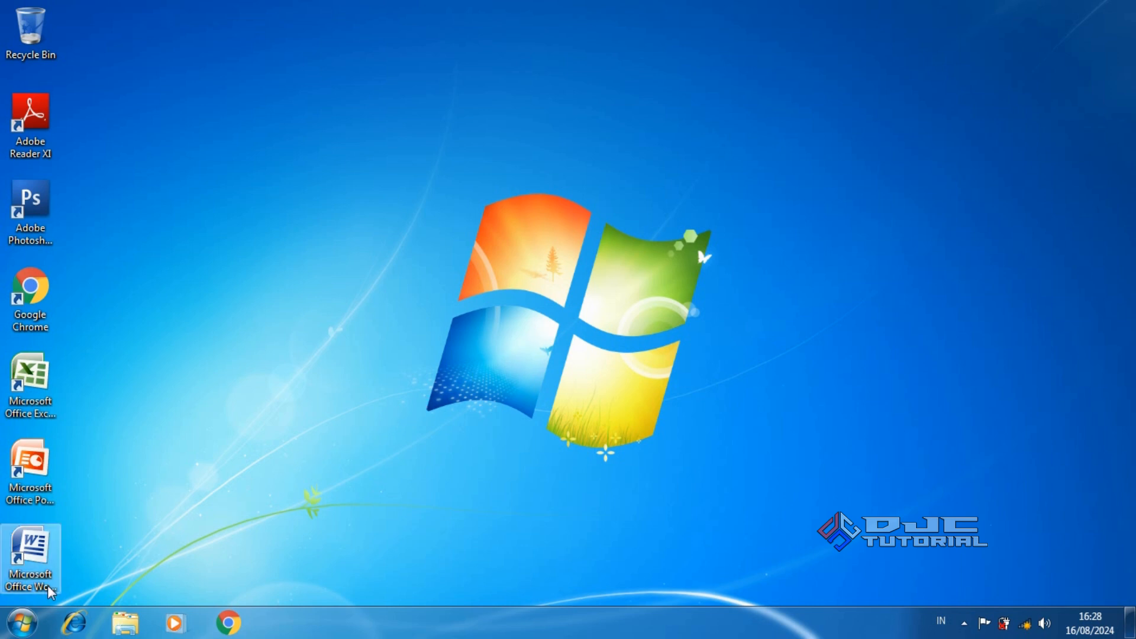
pyautogui.click(24, 623)
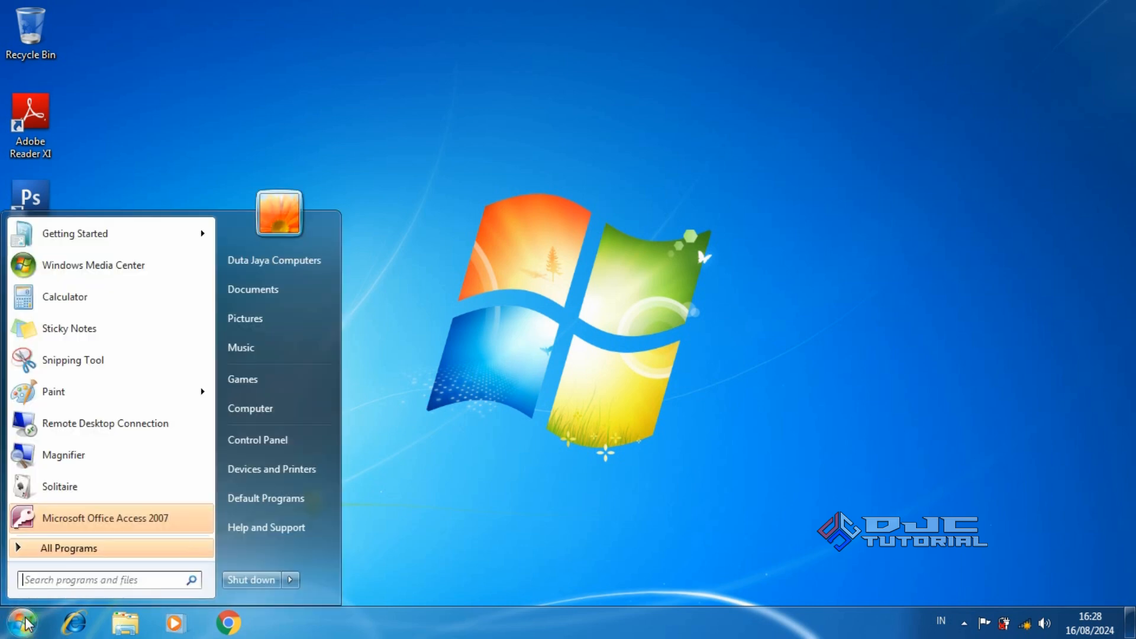
pyautogui.rightClick(270, 409)
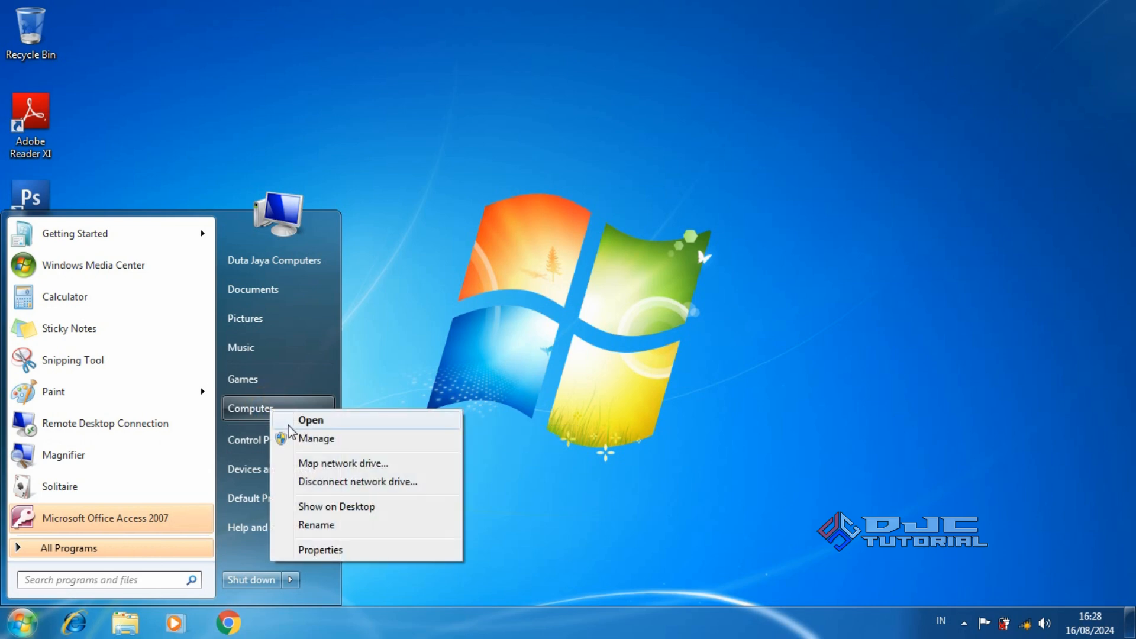
pyautogui.click(361, 548)
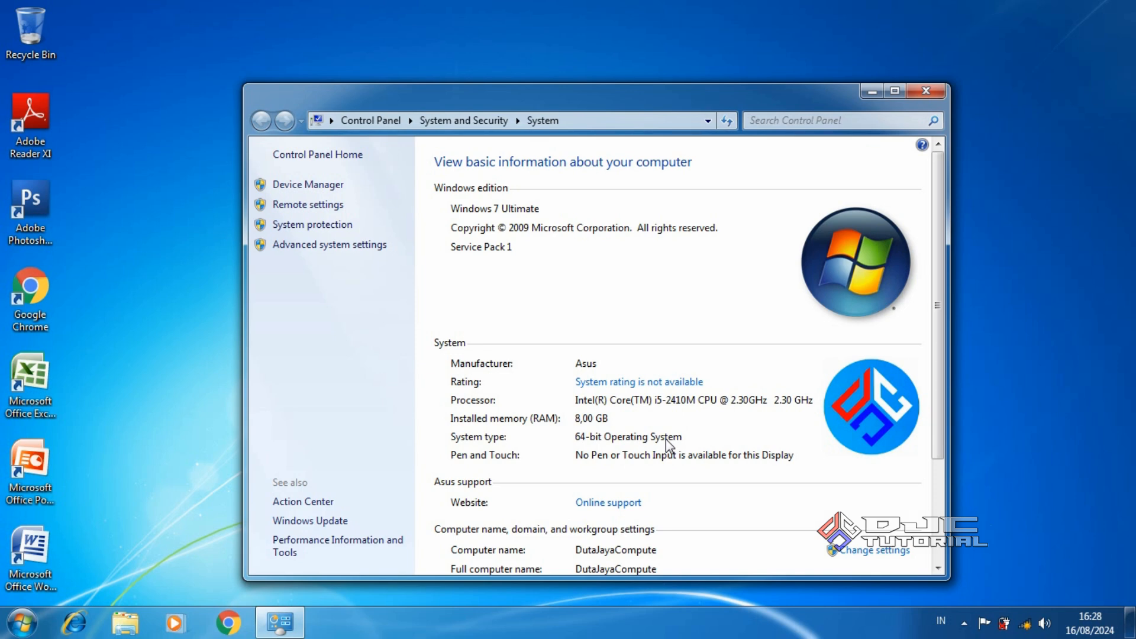
pyautogui.click(925, 90)
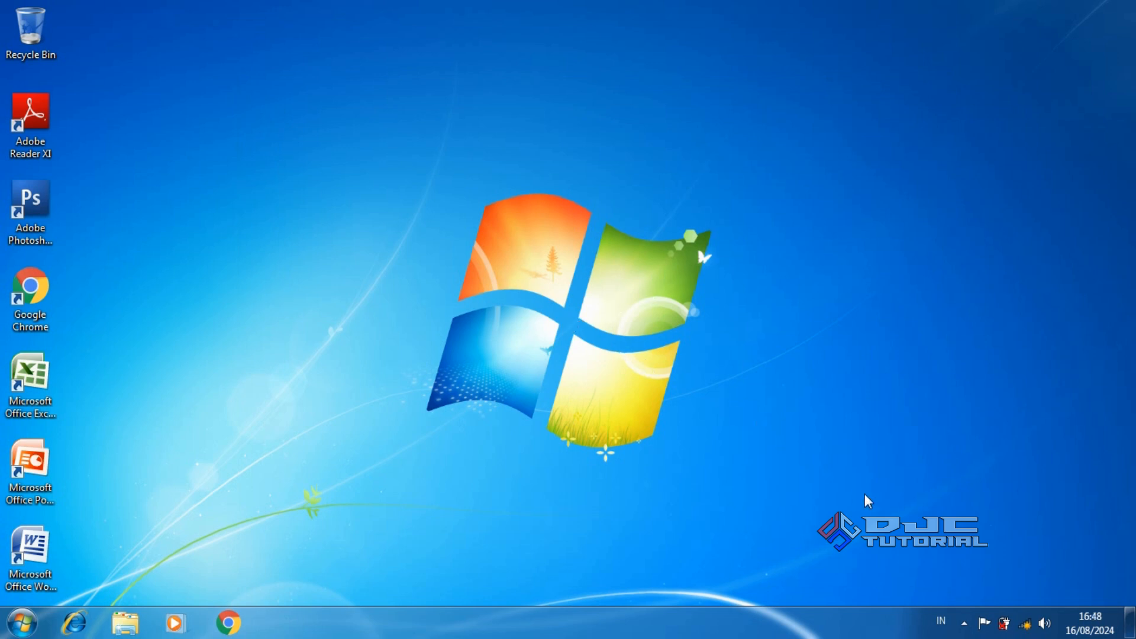
# Choose the Duta Jaya Computers wireless network with automatic connection turned off
pyautogui.click(1026, 623)
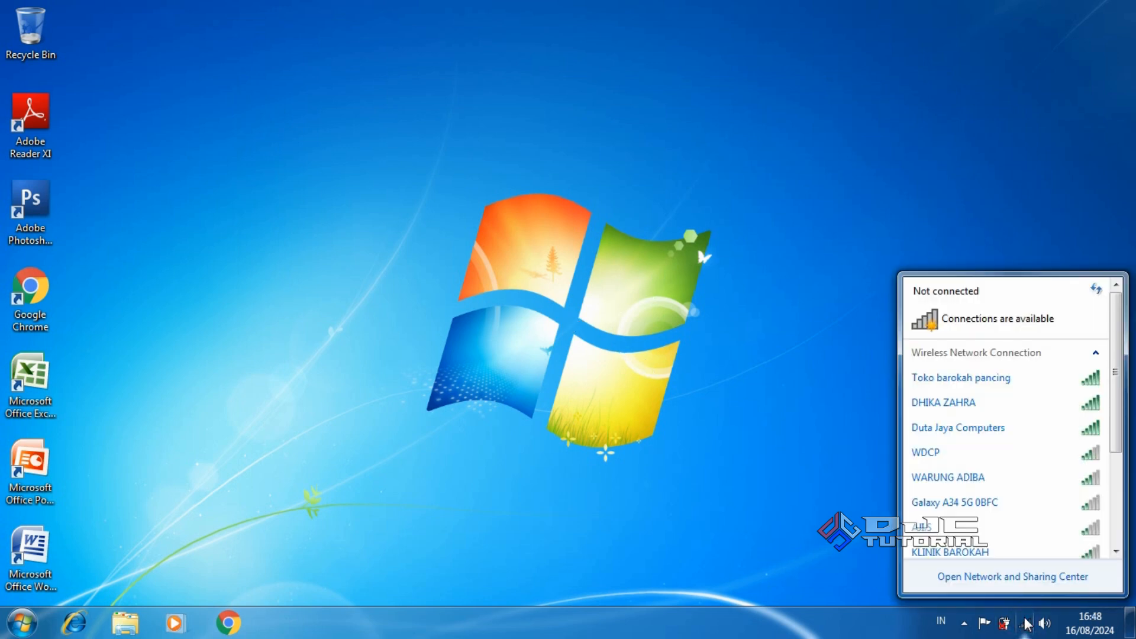
pyautogui.click(999, 429)
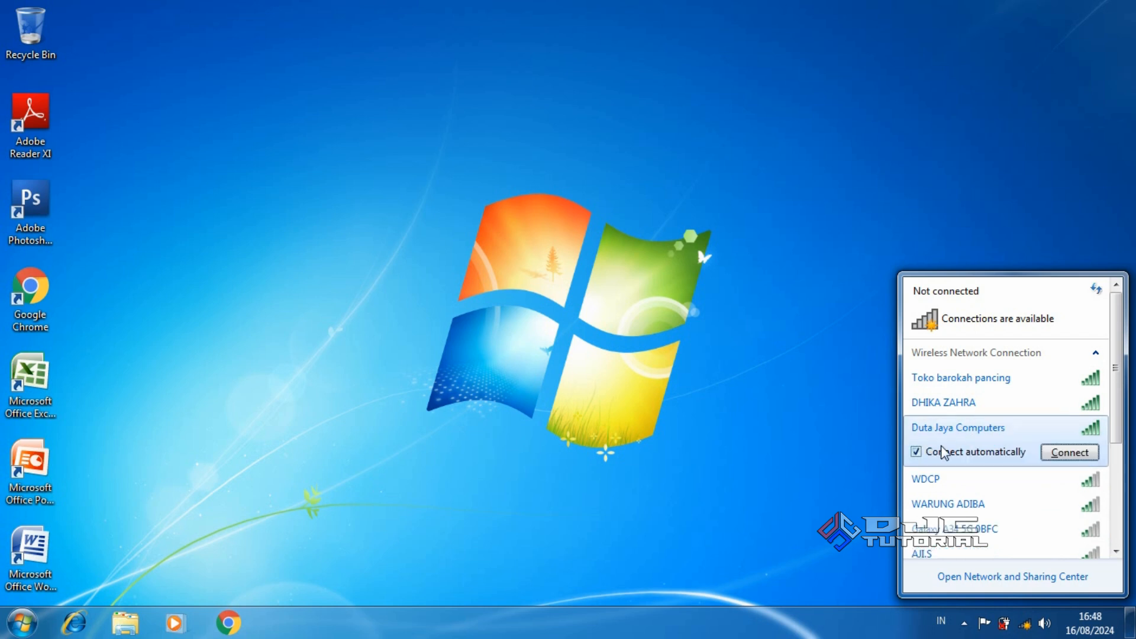
pyautogui.click(917, 452)
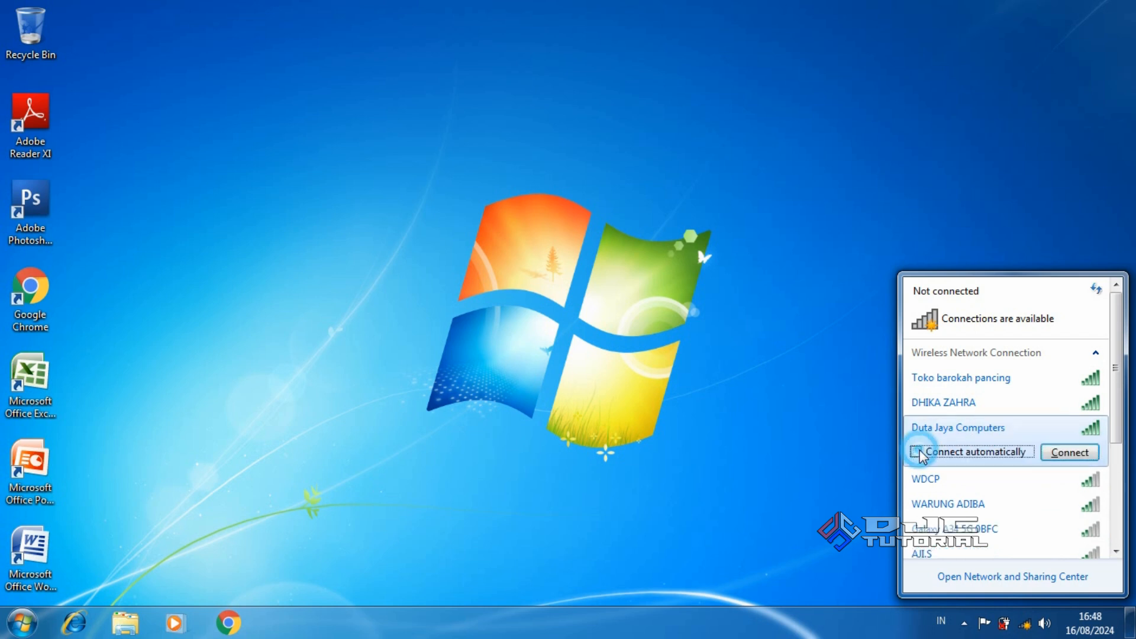
pyautogui.click(1063, 453)
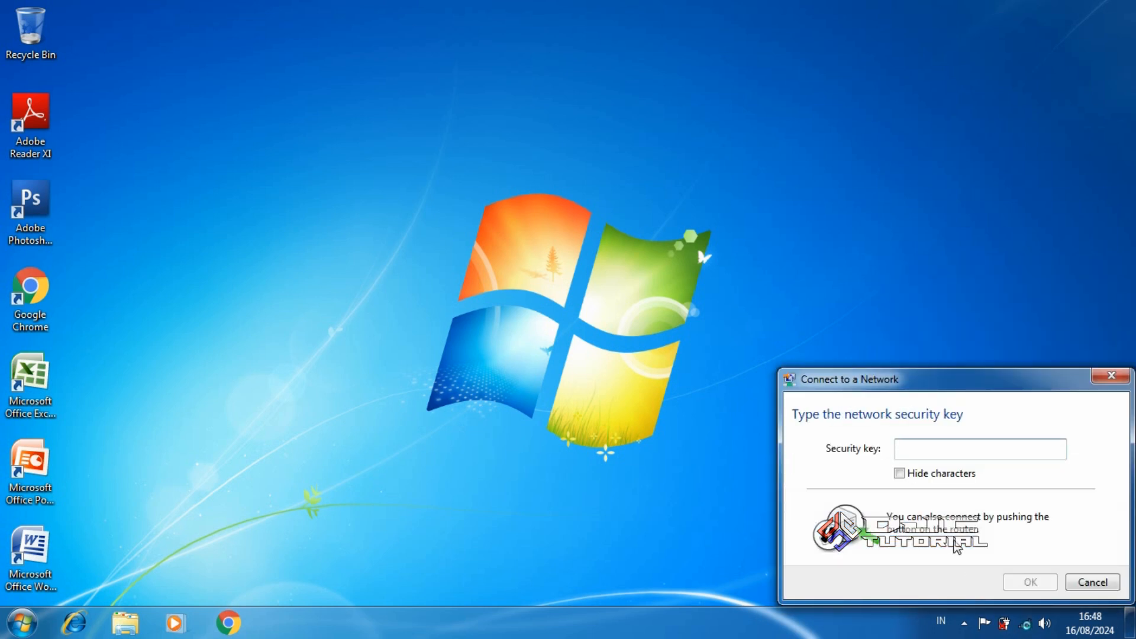
# Enter the network's security key with characters hidden and connect
pyautogui.click(899, 473)
pyautogui.click(1032, 450)
pyautogui.write('12345678')
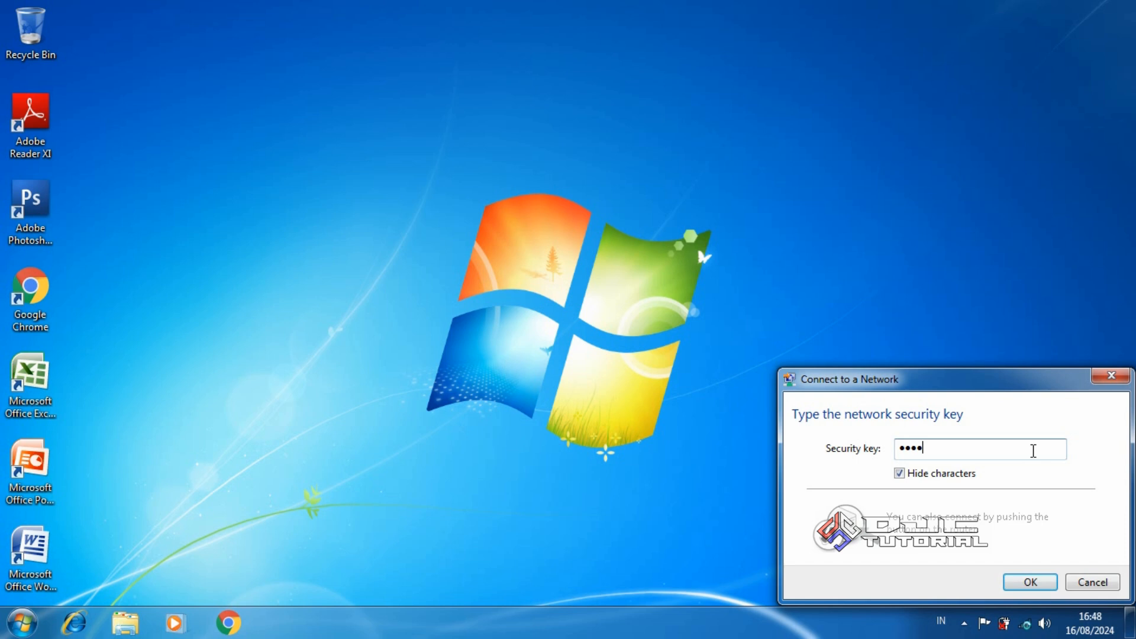
pyautogui.write('90')
pyautogui.click(1042, 582)
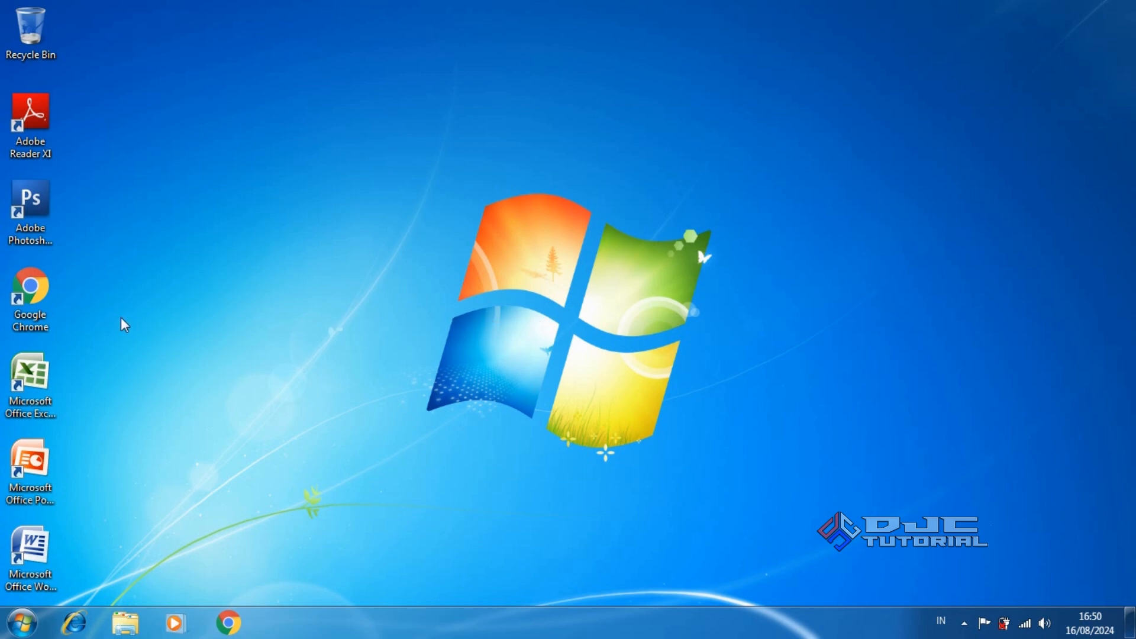
# Launch Google Chrome and run a Google search for 'rufus'
pyautogui.doubleClick(47, 300)
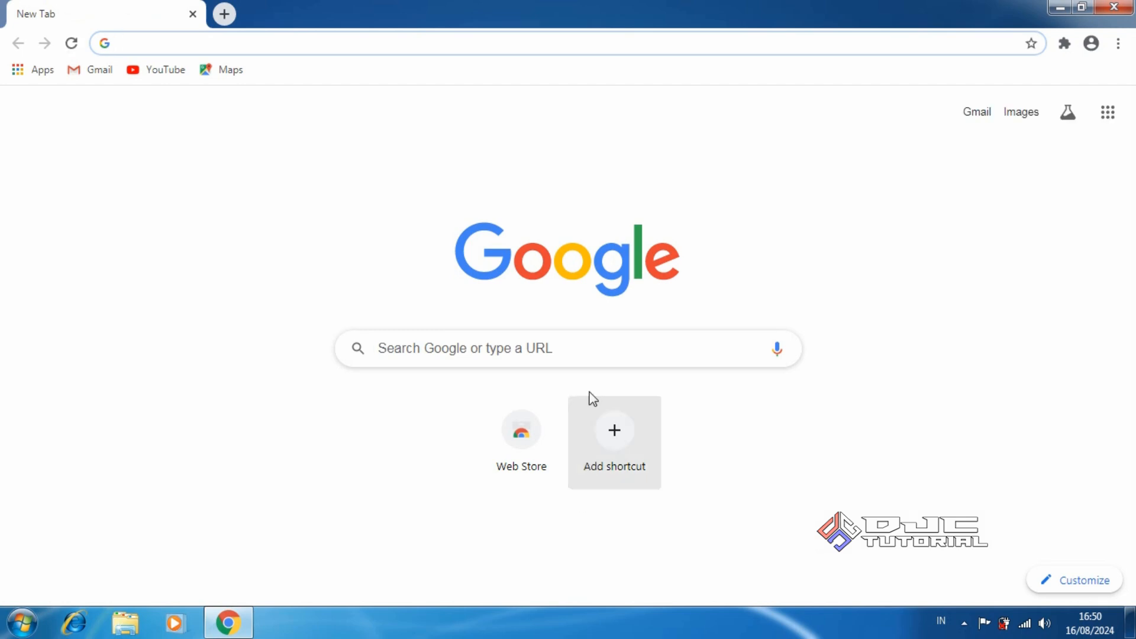
pyautogui.click(614, 349)
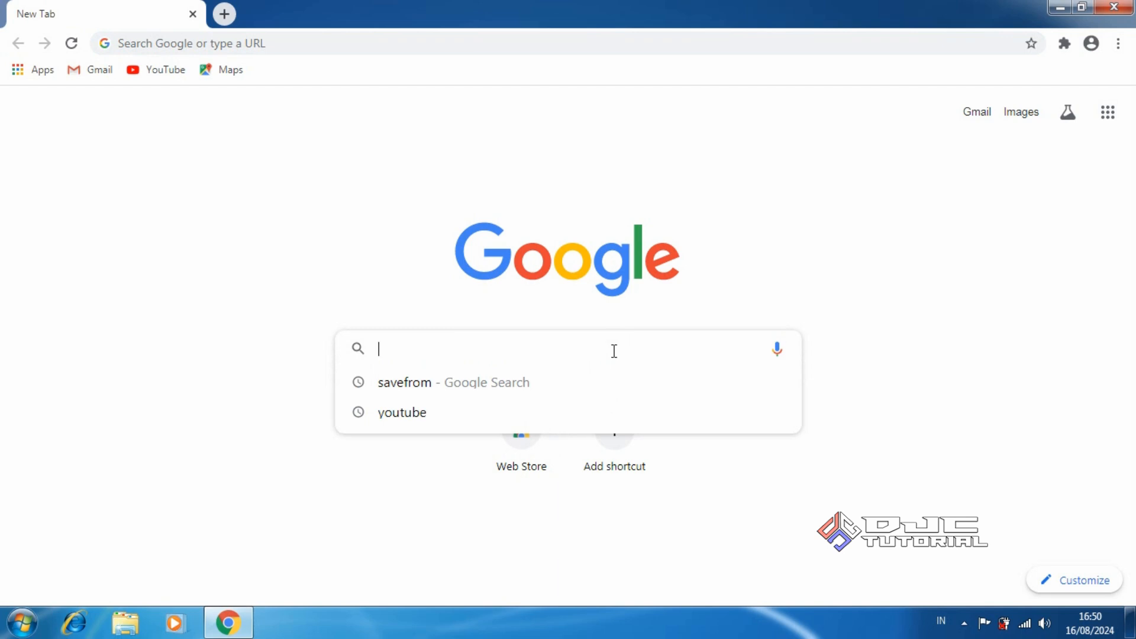
pyautogui.write('rufus')
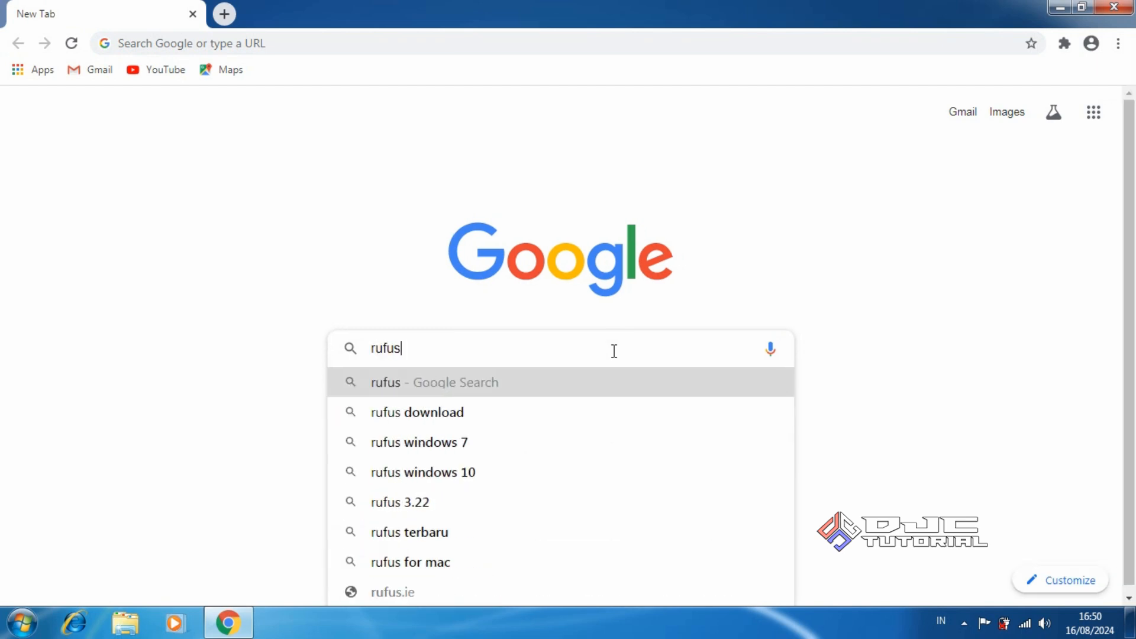
pyautogui.press('Return')
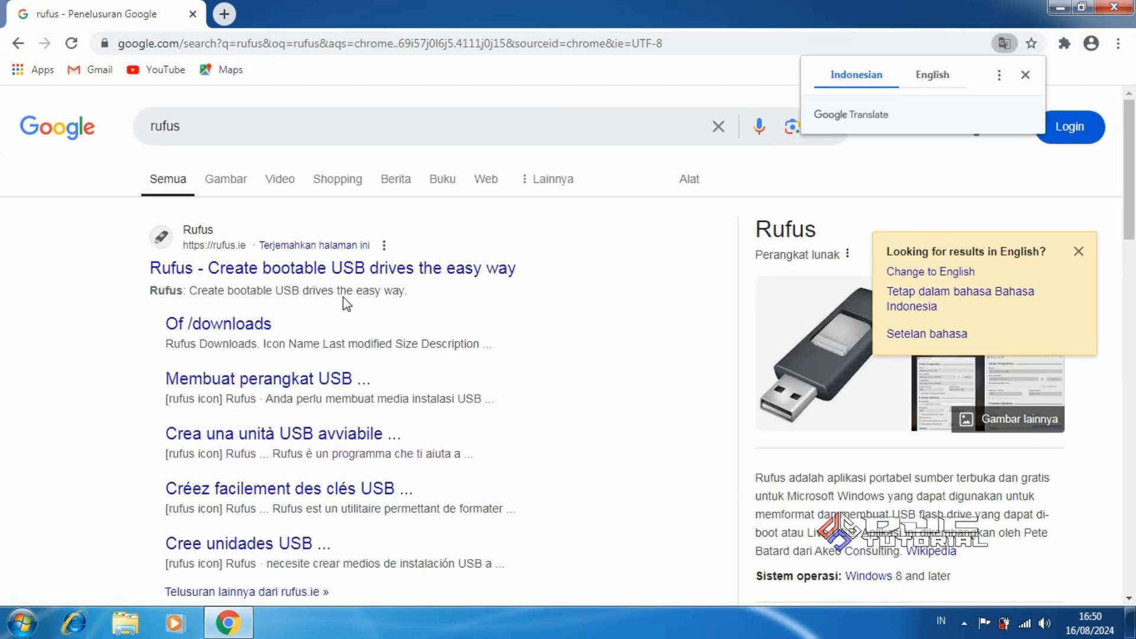
# Download the portable rufus-3.22p.exe from rufus.ie's Other versions list, then close Chrome
pyautogui.click(304, 273)
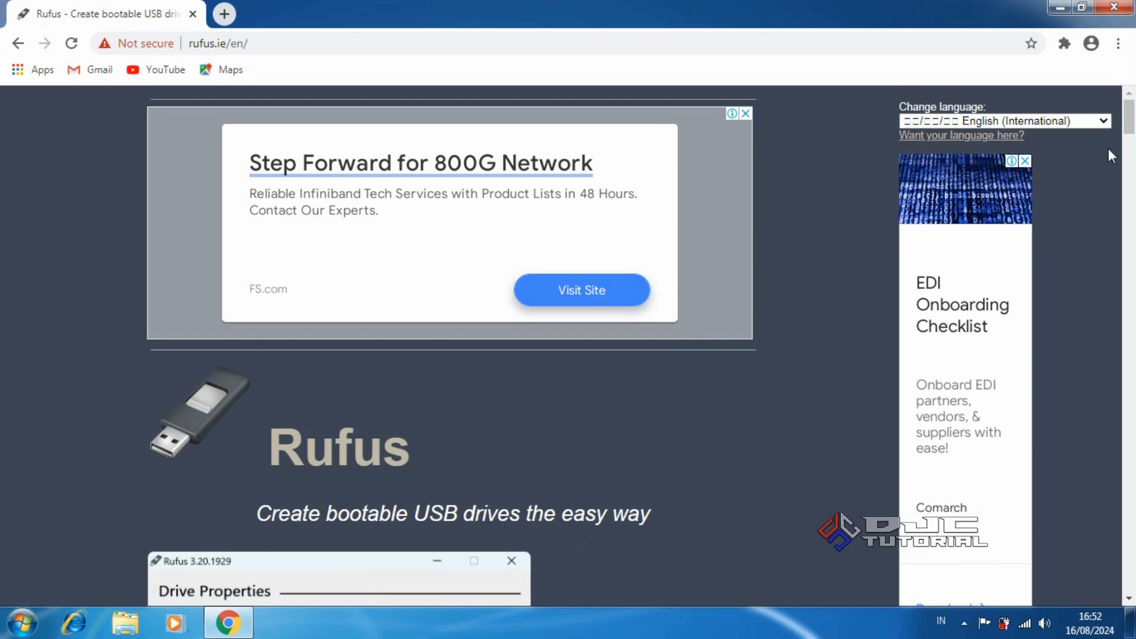
pyautogui.moveTo(1129, 131); pyautogui.dragTo(1133, 378)
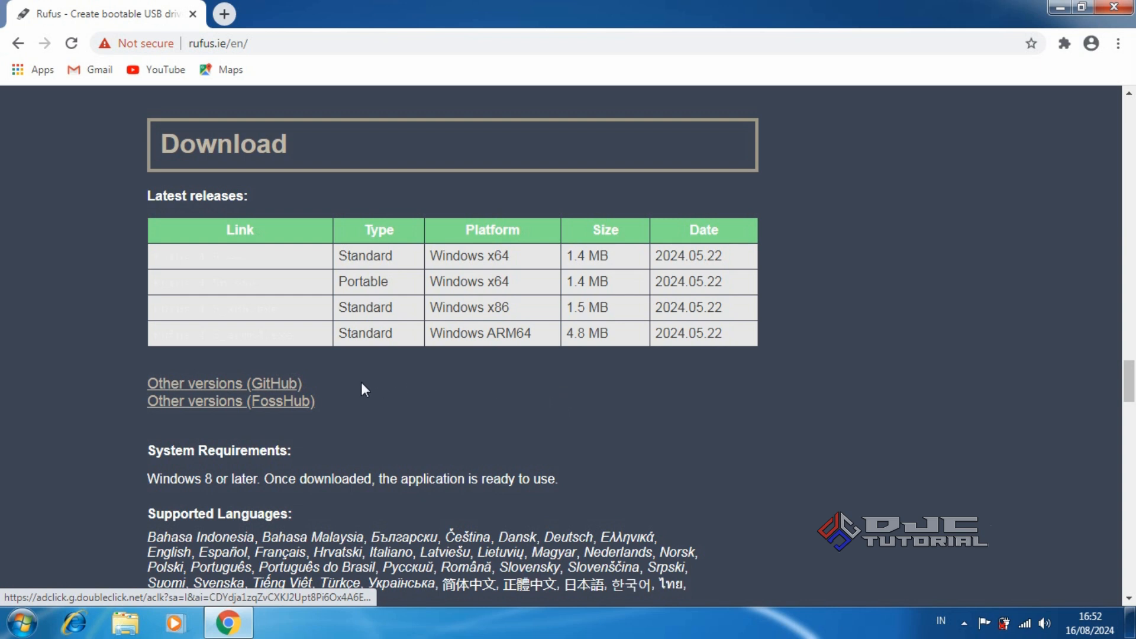
pyautogui.click(292, 385)
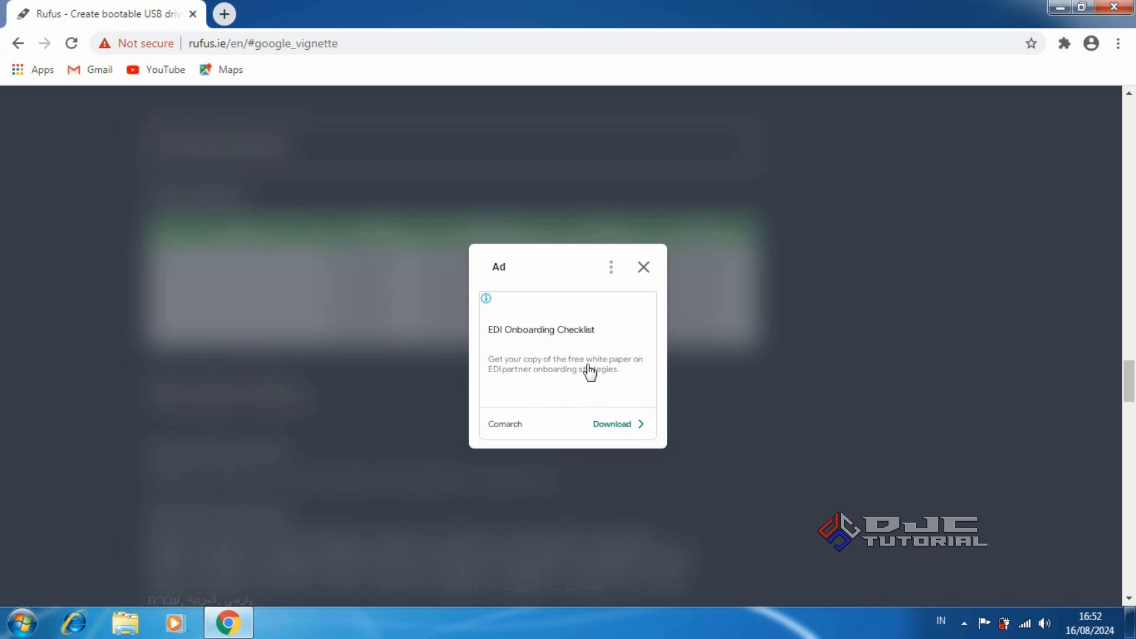
pyautogui.click(644, 267)
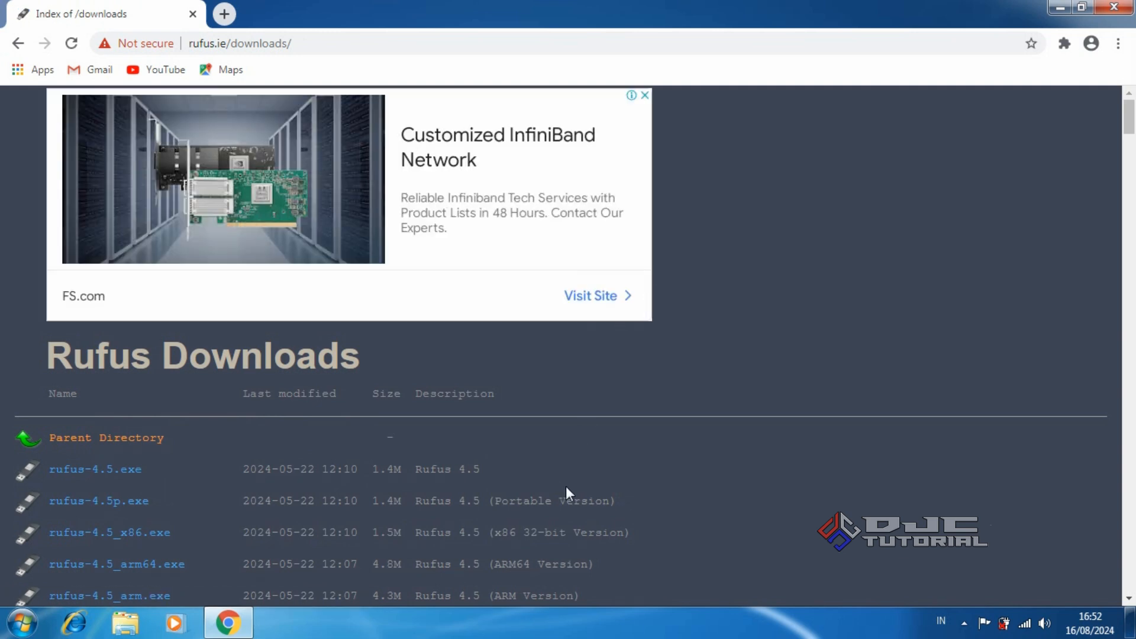
pyautogui.moveTo(1128, 115); pyautogui.dragTo(1132, 196)
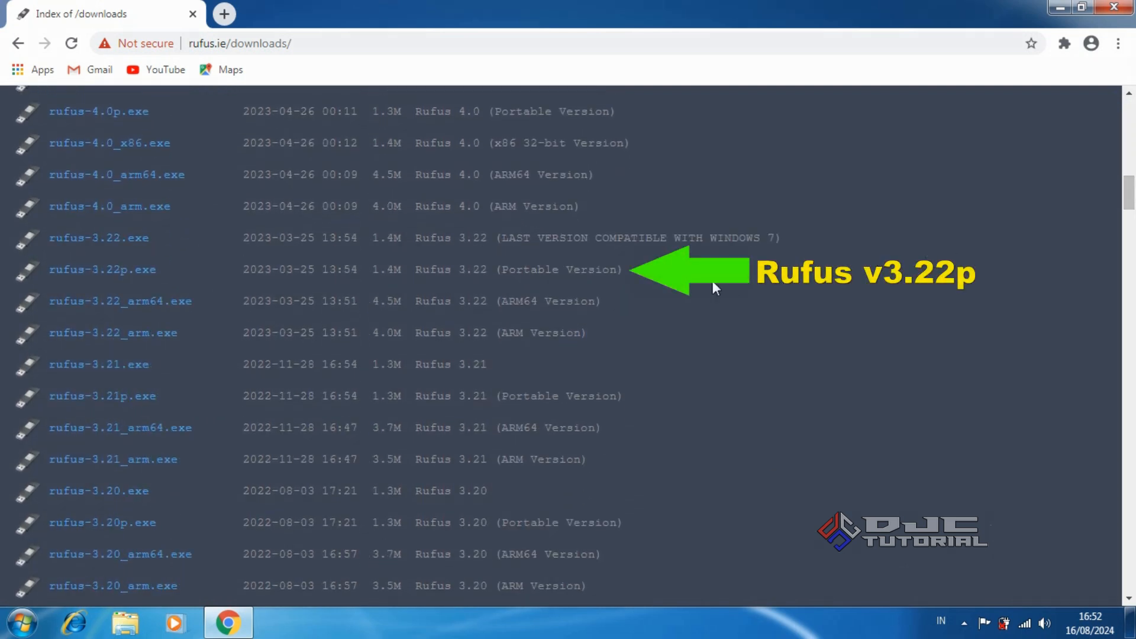
pyautogui.click(143, 273)
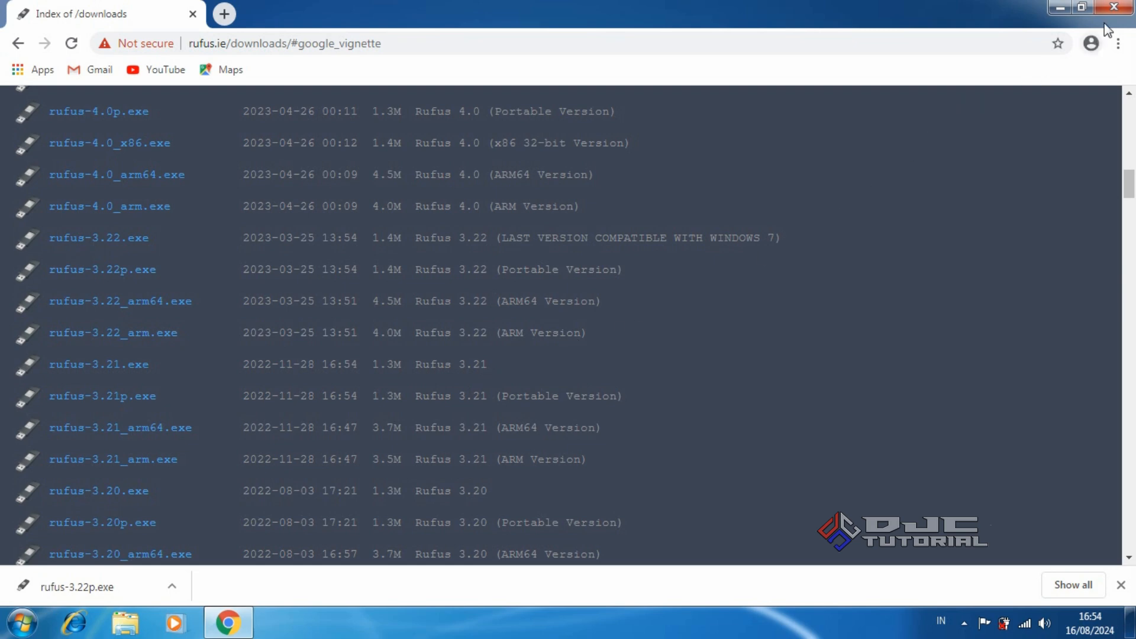
pyautogui.click(1116, 8)
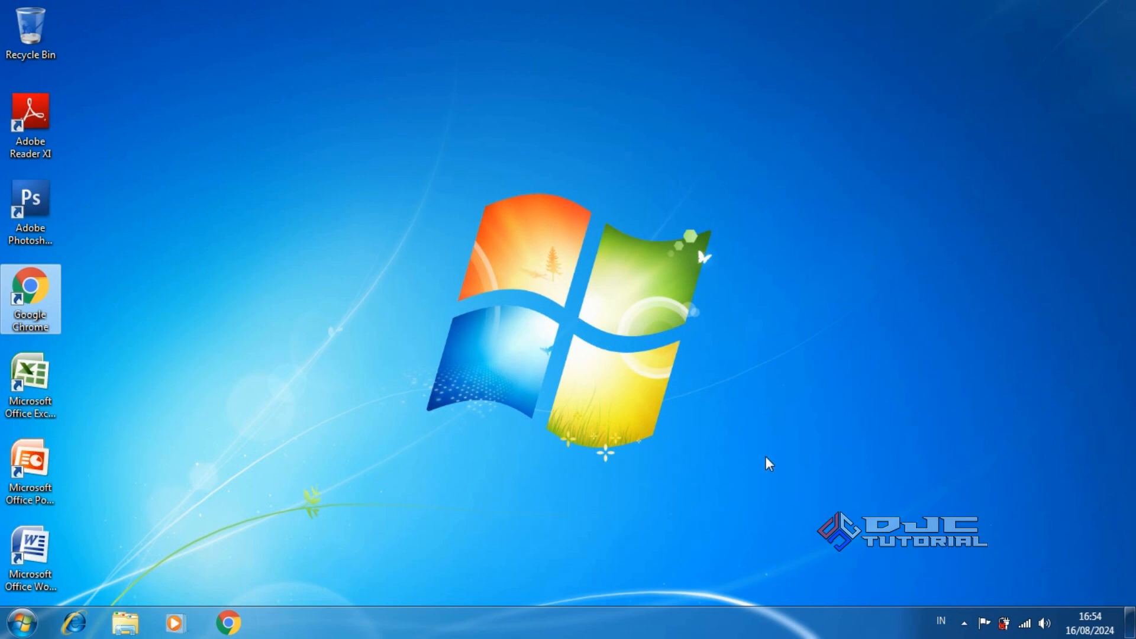
# Disconnect from the Duta Jaya Computers Wi-Fi using the tray network list
pyautogui.click(1024, 623)
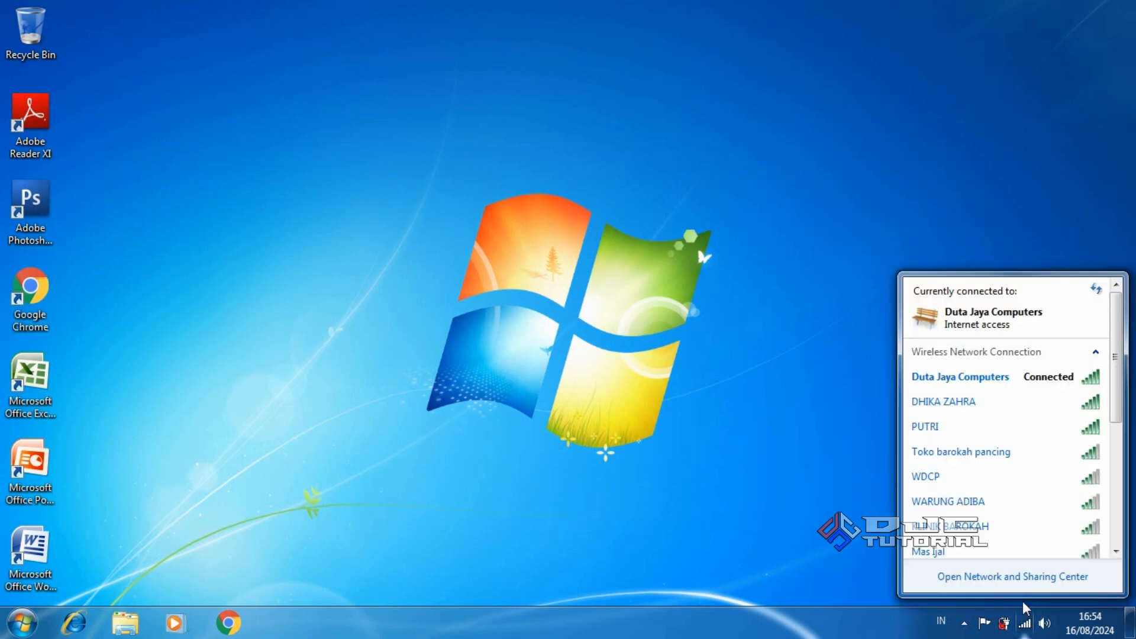
pyautogui.click(1007, 381)
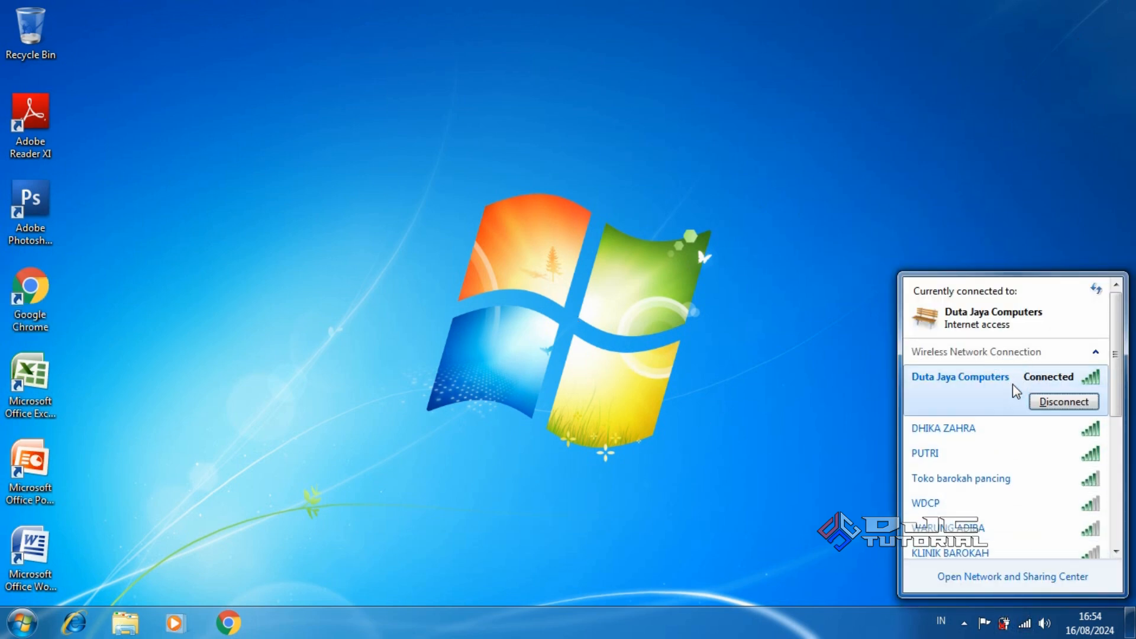
pyautogui.click(1067, 408)
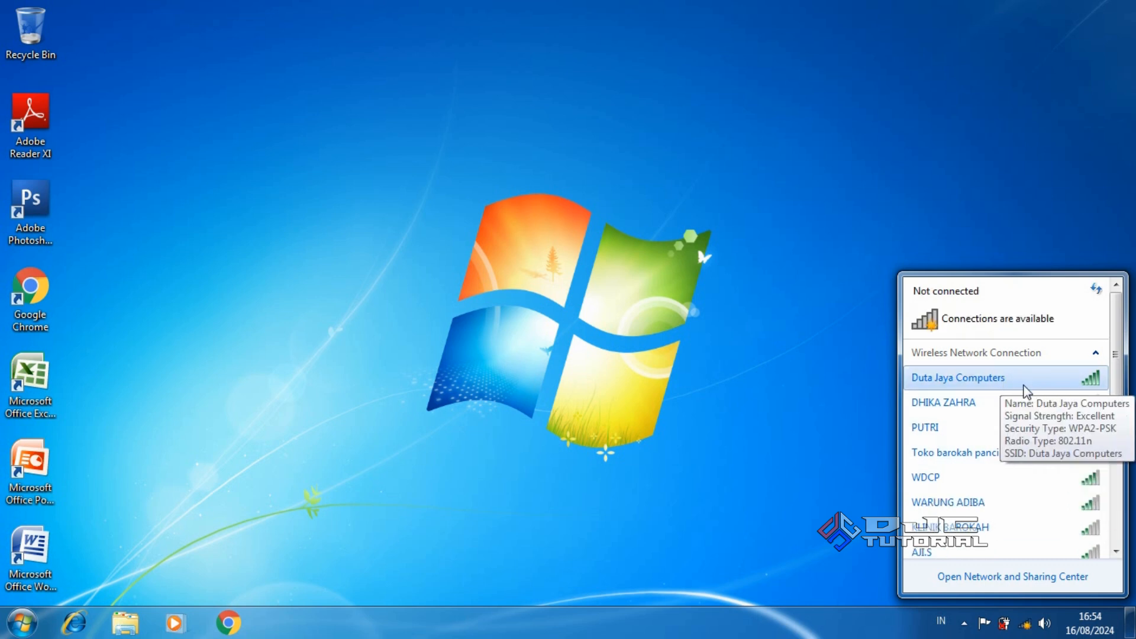
pyautogui.click(563, 310)
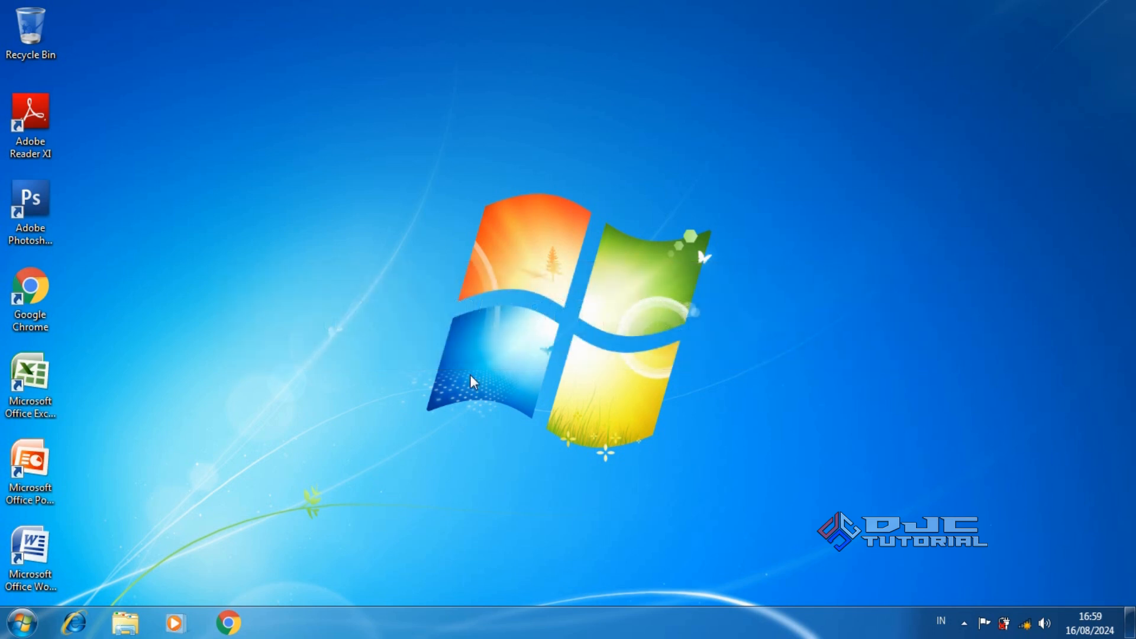
# Open Windows Explorer, dismiss AutoPlay, and view the SOFTWARE and VIDEO folders on FDD (E:)
pyautogui.click(126, 628)
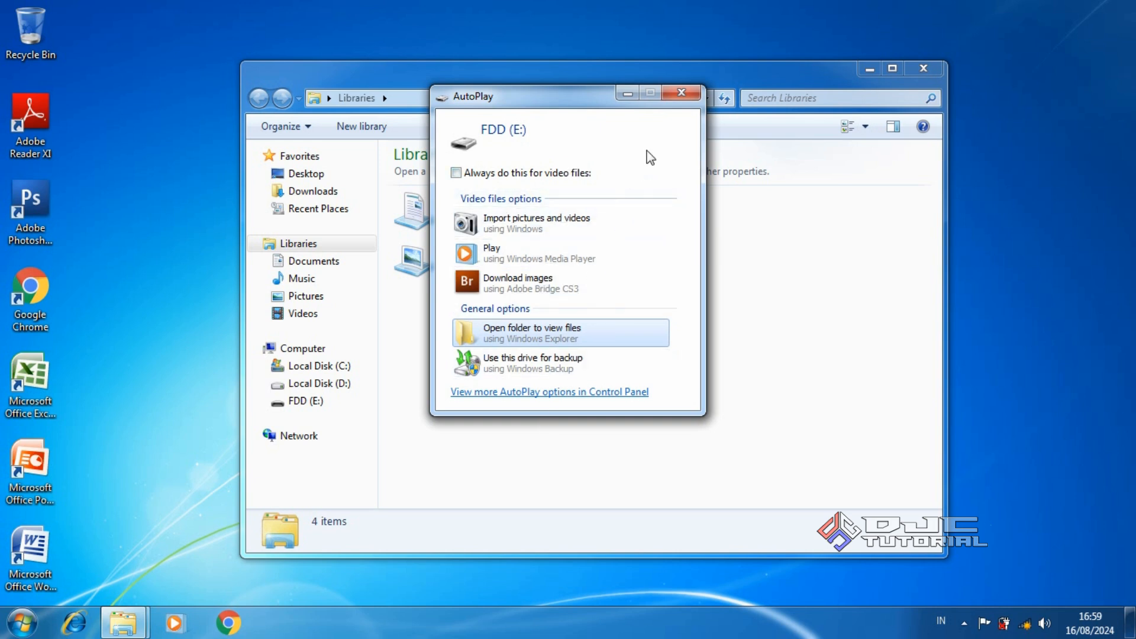
pyautogui.click(681, 93)
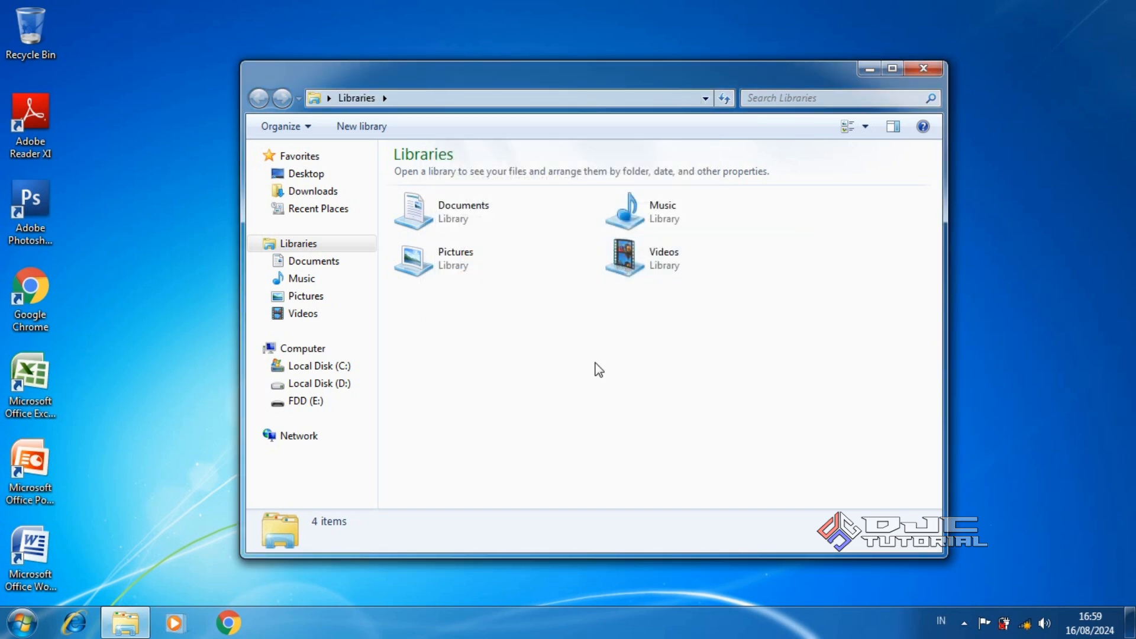
pyautogui.click(328, 403)
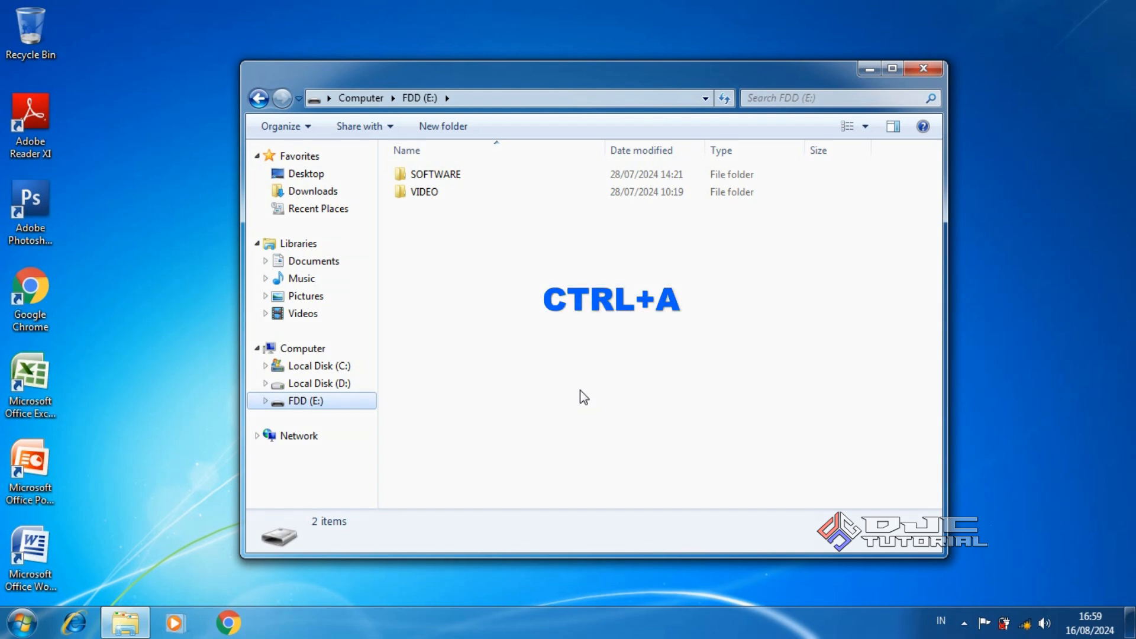
# Copy both SOFTWARE and VIDEO folders from FDD (E:), then go to Local Disk (D:)
pyautogui.hotkey('ctrl', 'a')
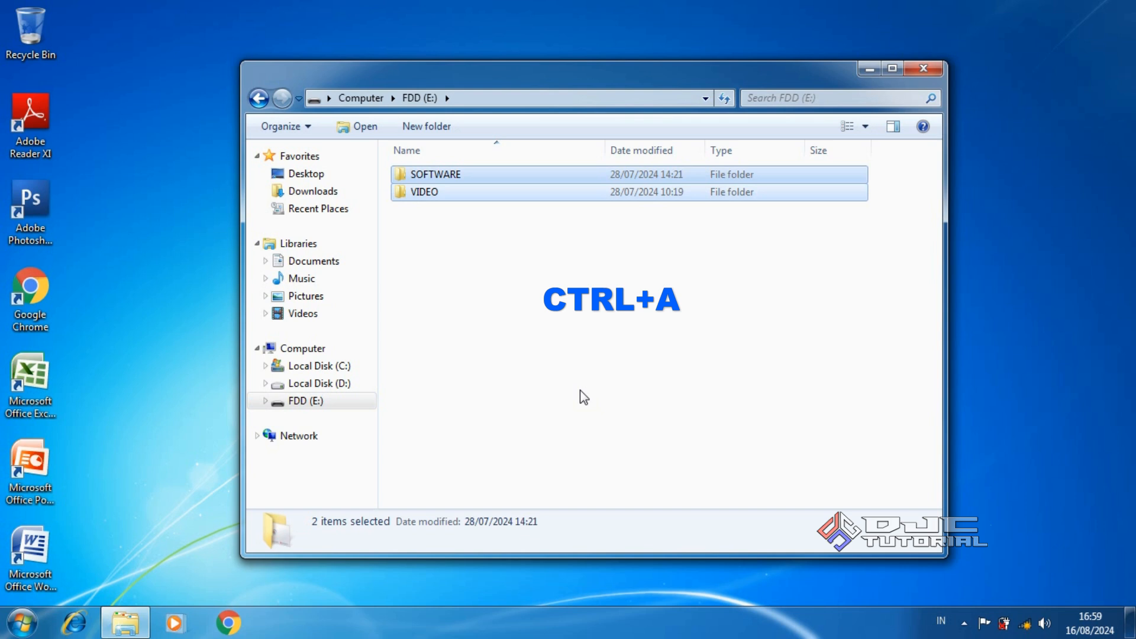
pyautogui.rightClick(527, 198)
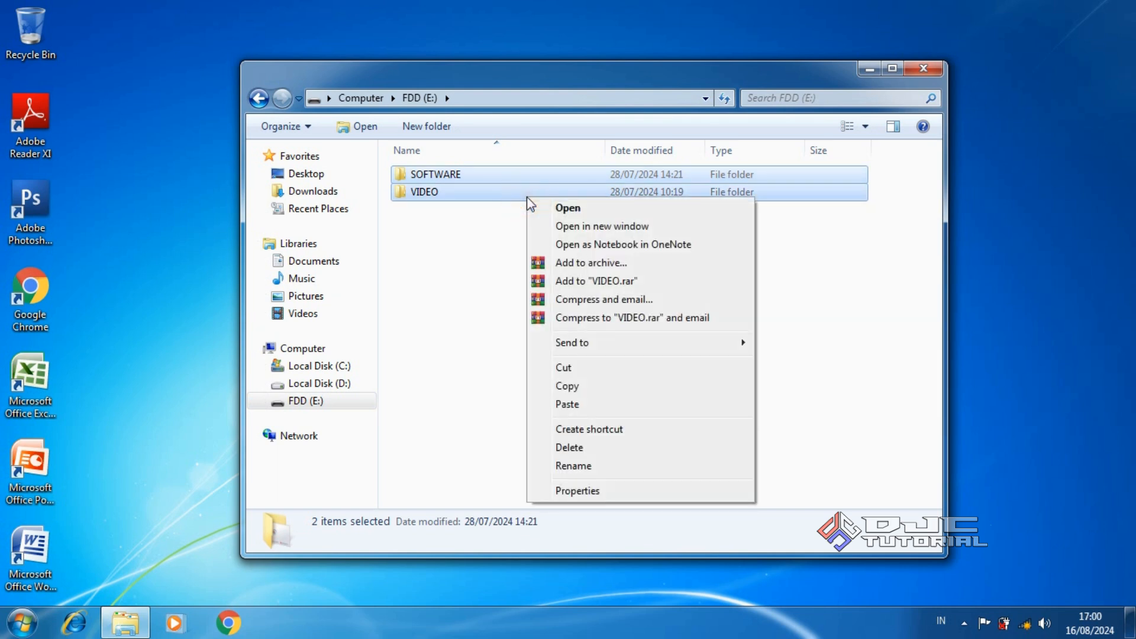
pyautogui.click(598, 385)
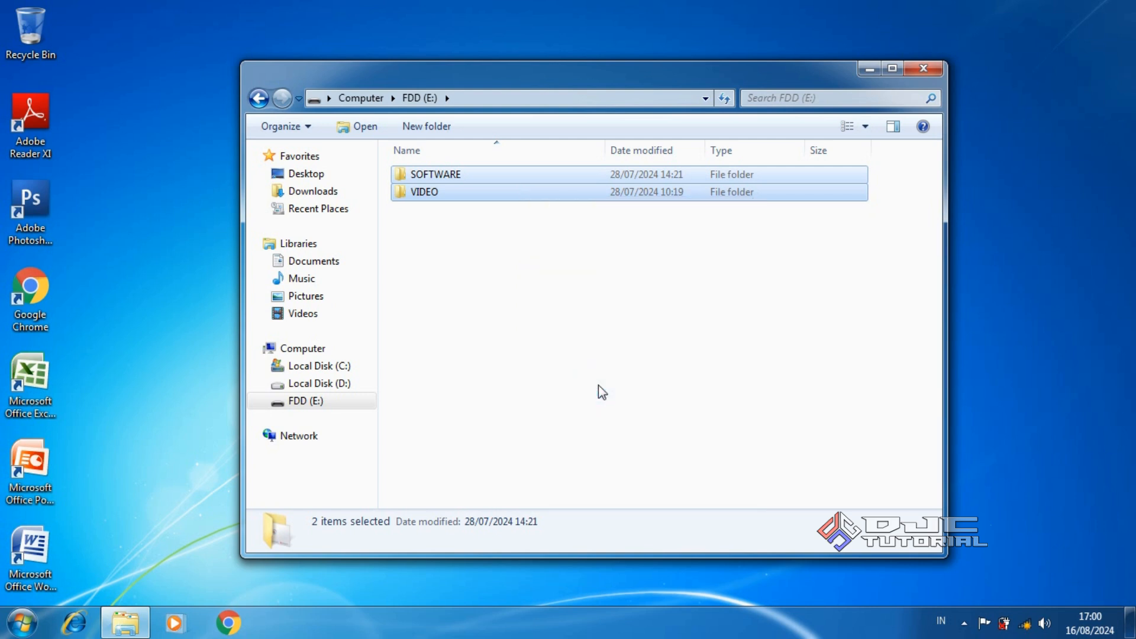
pyautogui.click(355, 384)
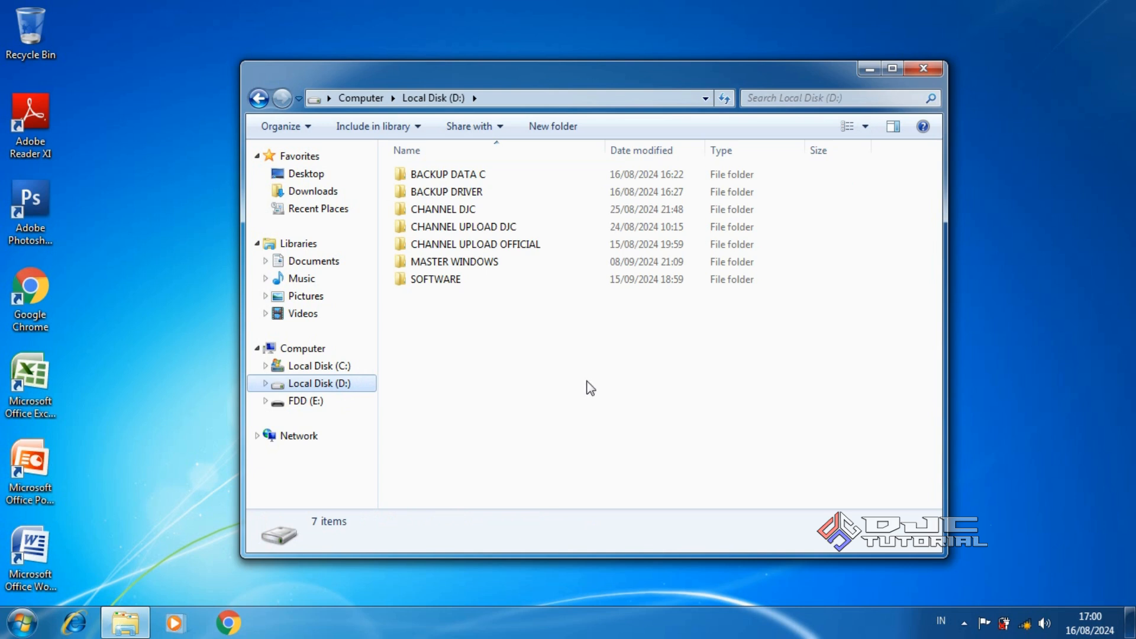
pyautogui.rightClick(587, 383)
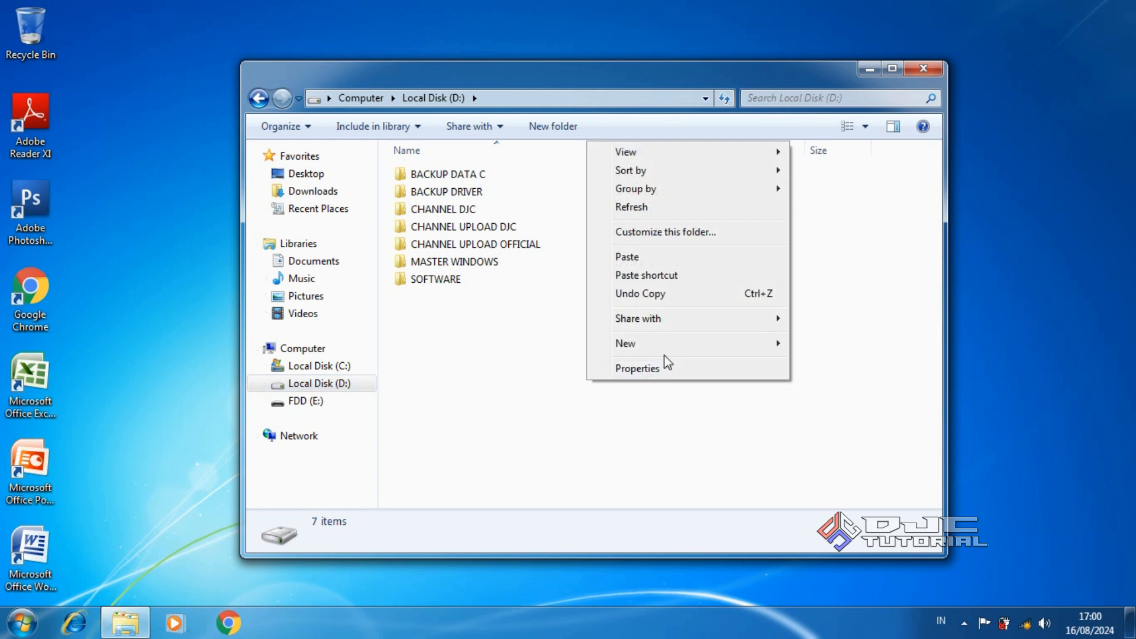
# Create a new folder on Local Disk (D:) named BACKUP DATA FDD
pyautogui.moveTo(690, 350)
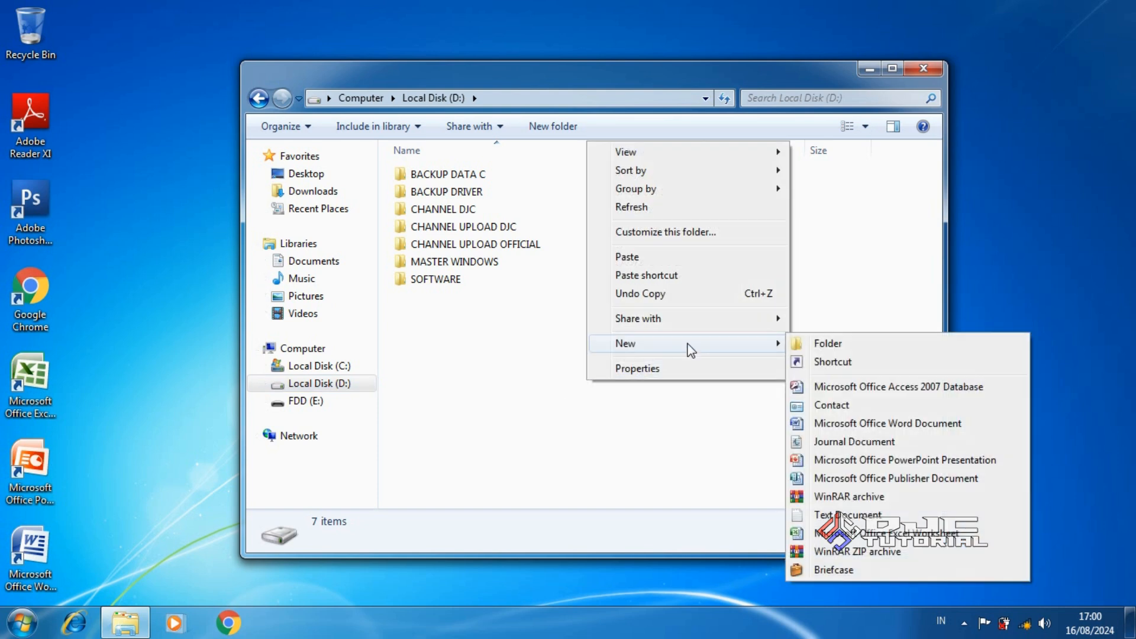
pyautogui.click(805, 343)
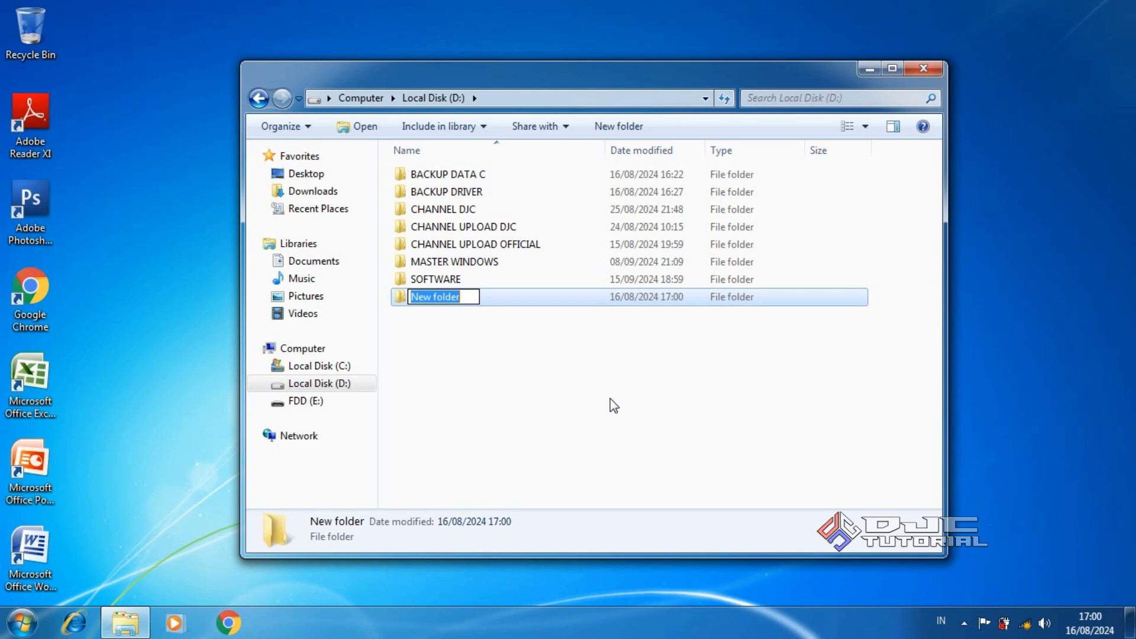
pyautogui.write('BAC')
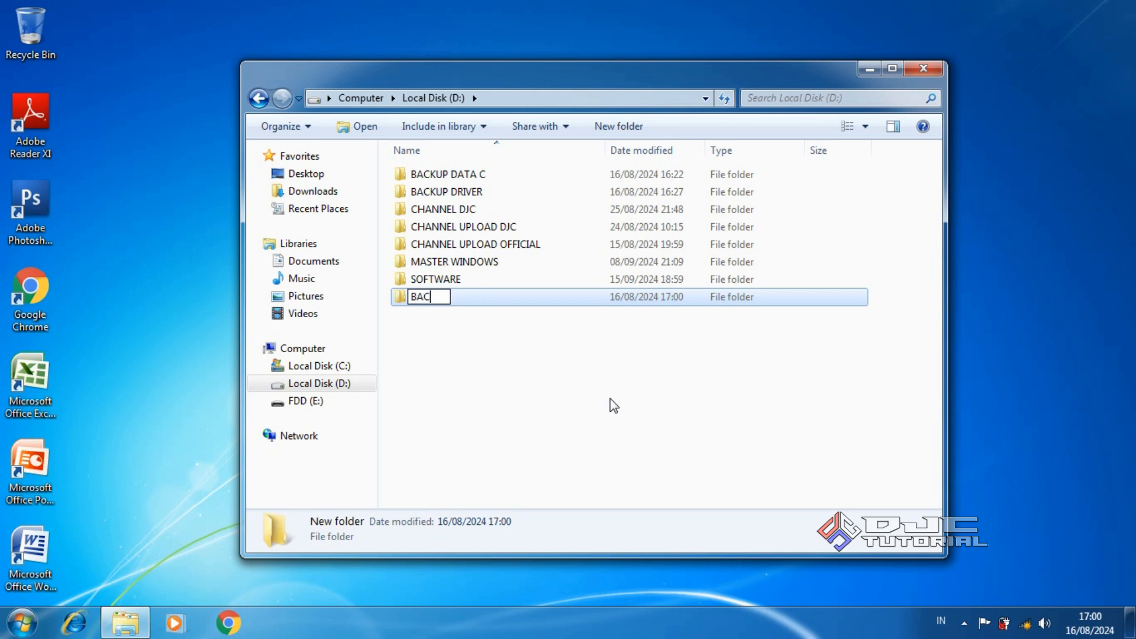
pyautogui.write('KUP DATA FDD')
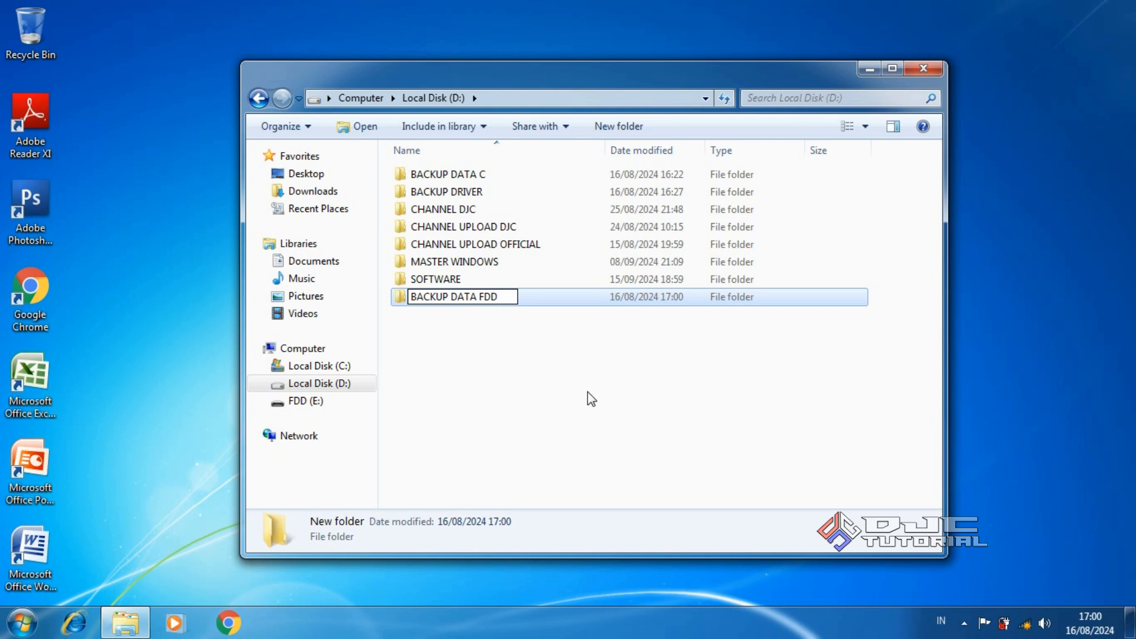
pyautogui.click(591, 398)
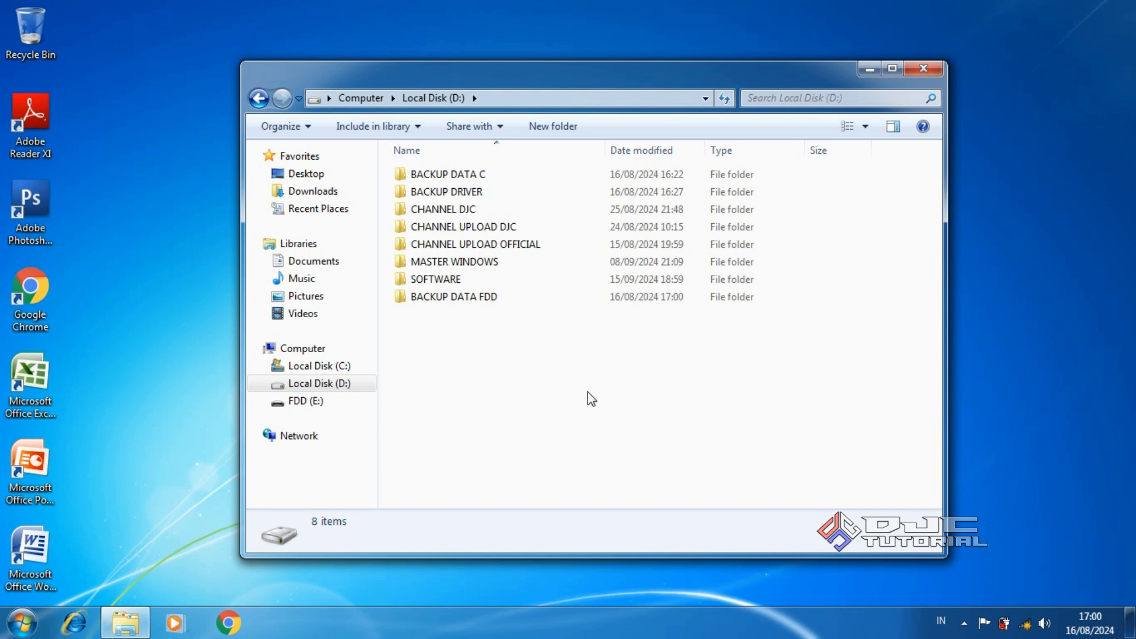
# Paste SOFTWARE and VIDEO into BACKUP DATA FDD, then go to Downloads
pyautogui.click(500, 301)
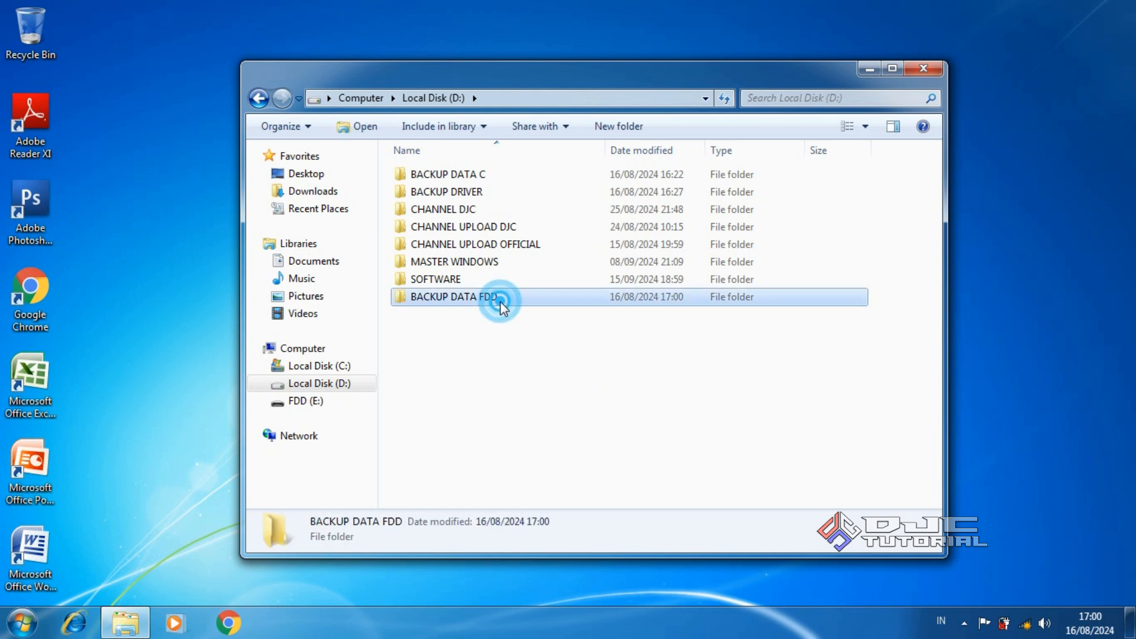
pyautogui.doubleClick(500, 300)
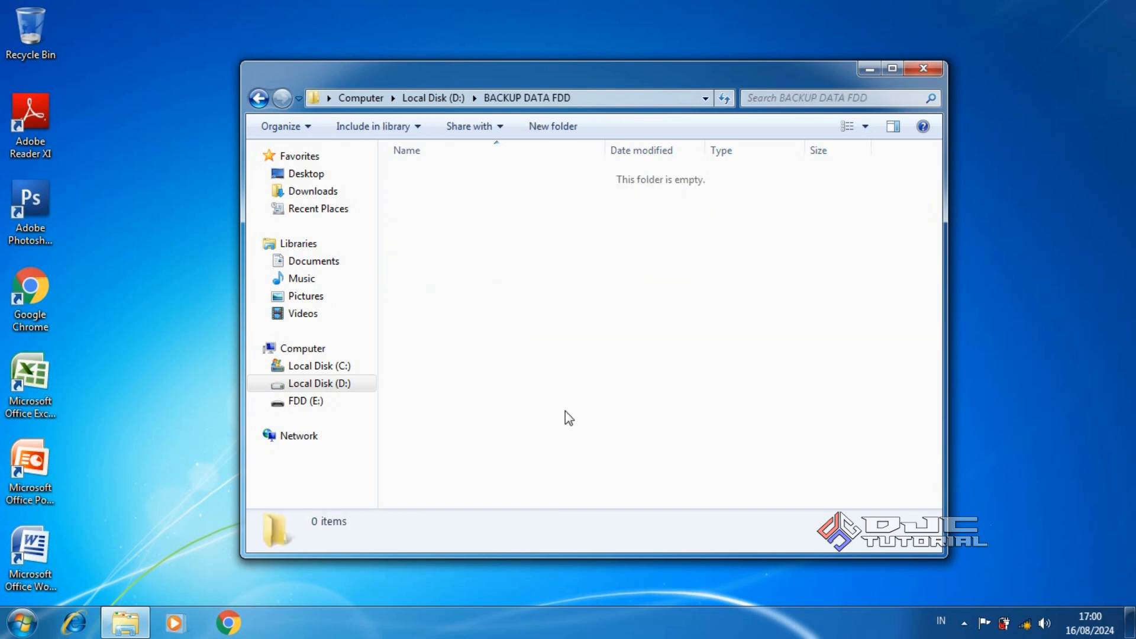
pyautogui.rightClick(588, 358)
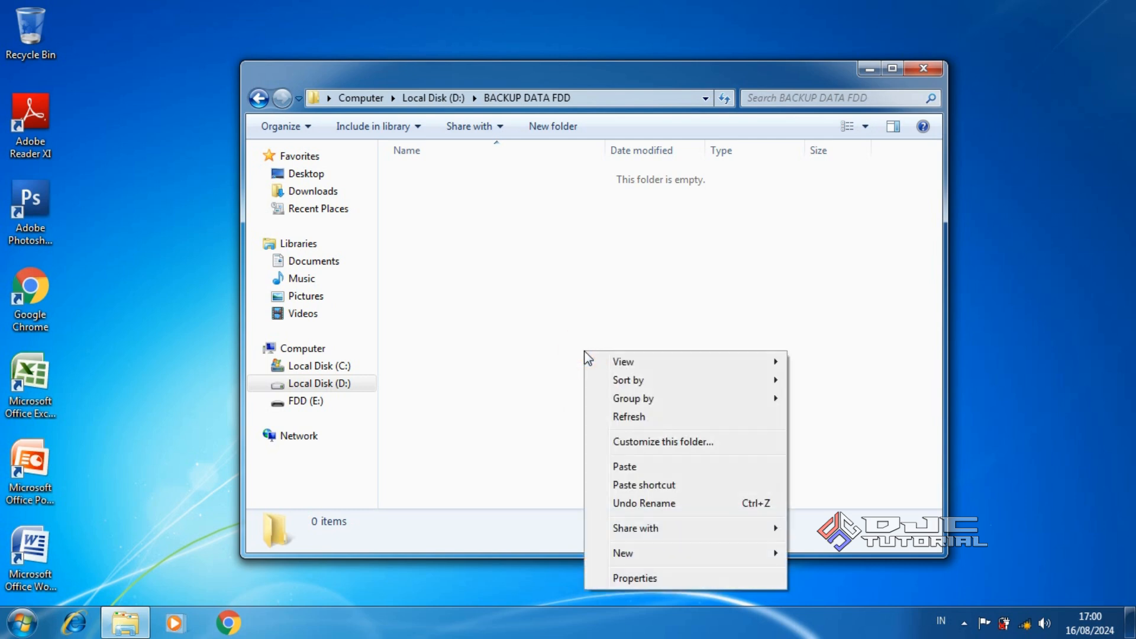
pyautogui.click(625, 467)
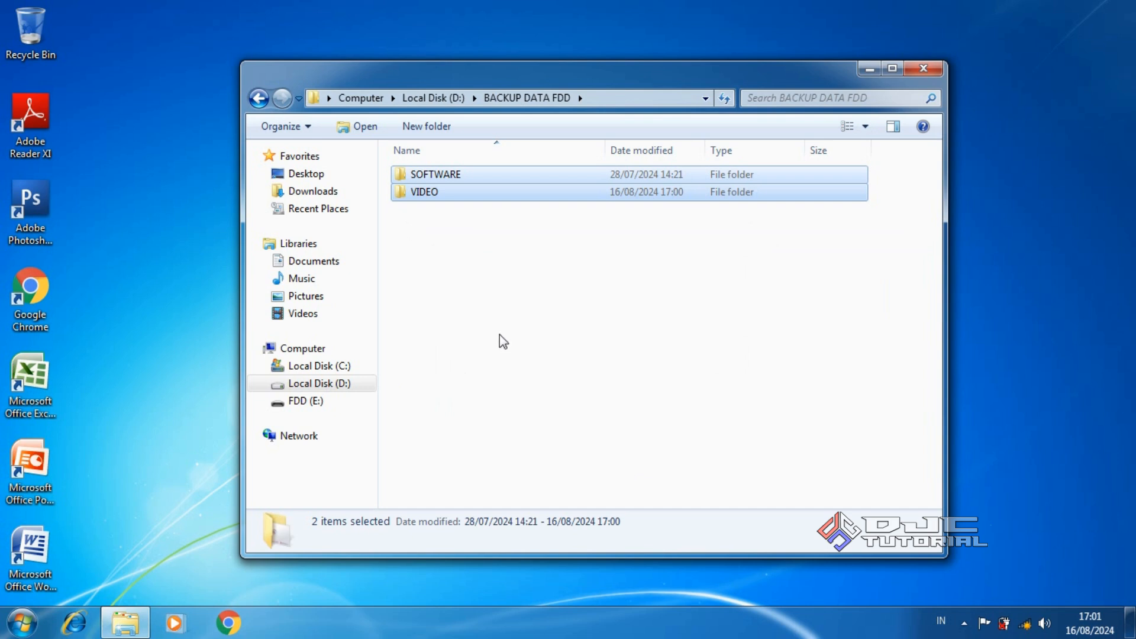
pyautogui.click(332, 192)
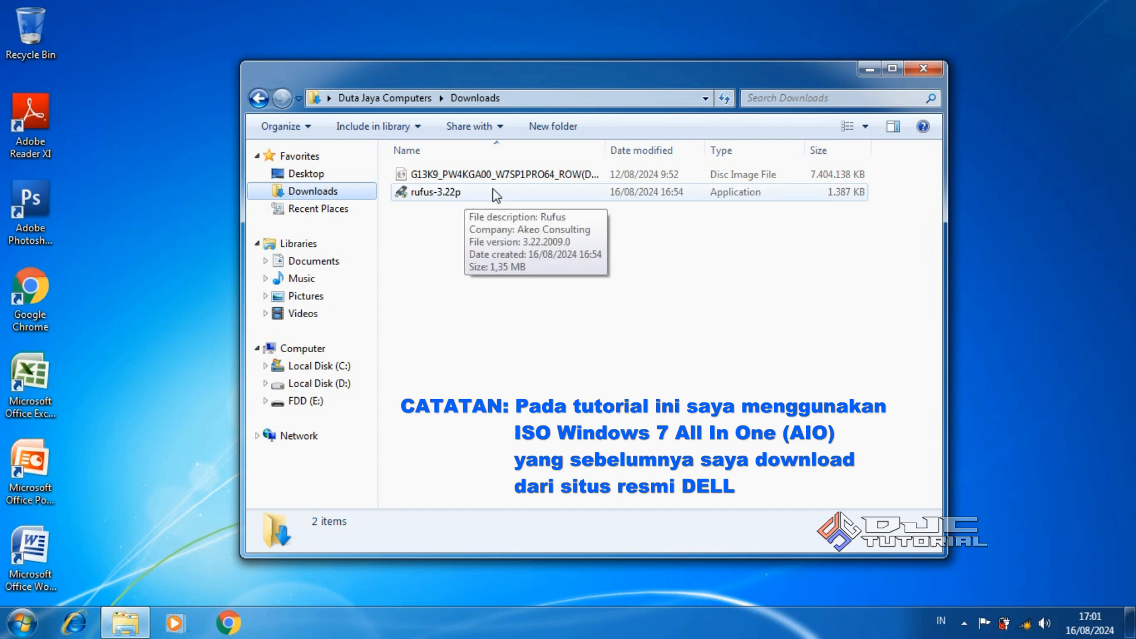
# Run rufus-3.22p as administrator, approve the UAC prompt, and decline online update checks
pyautogui.moveTo(514, 180)
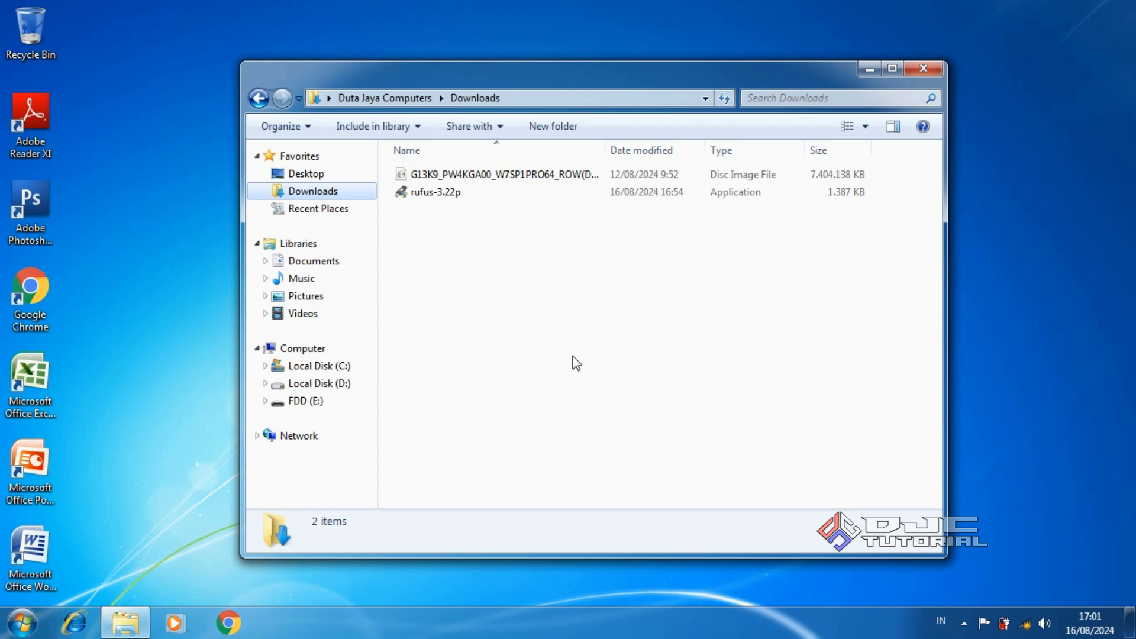
pyautogui.click(474, 201)
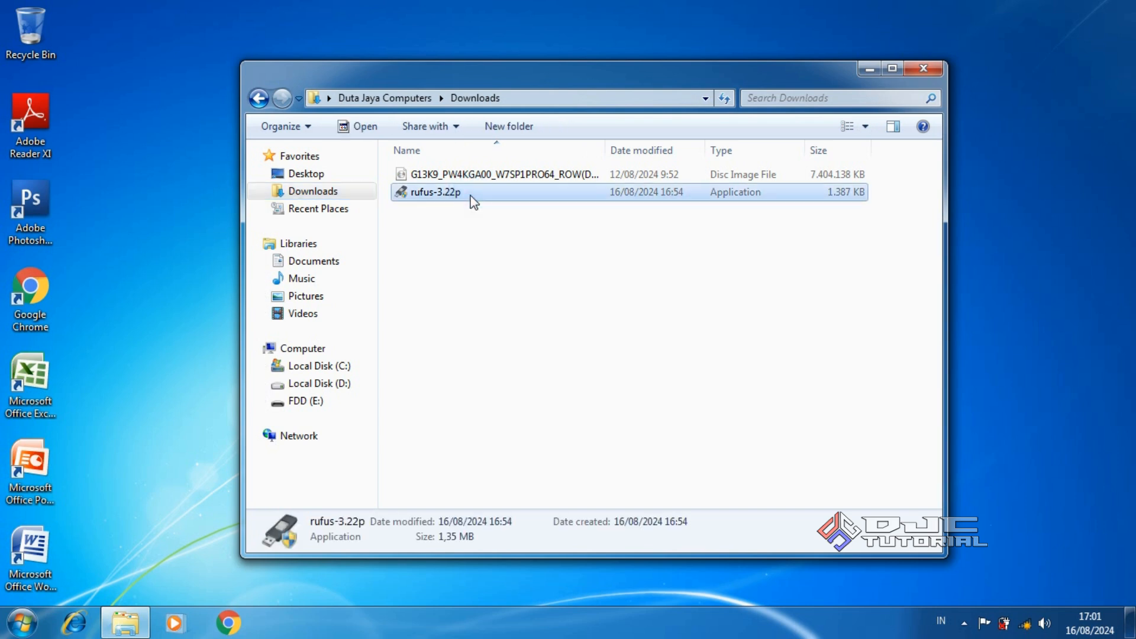
pyautogui.rightClick(471, 197)
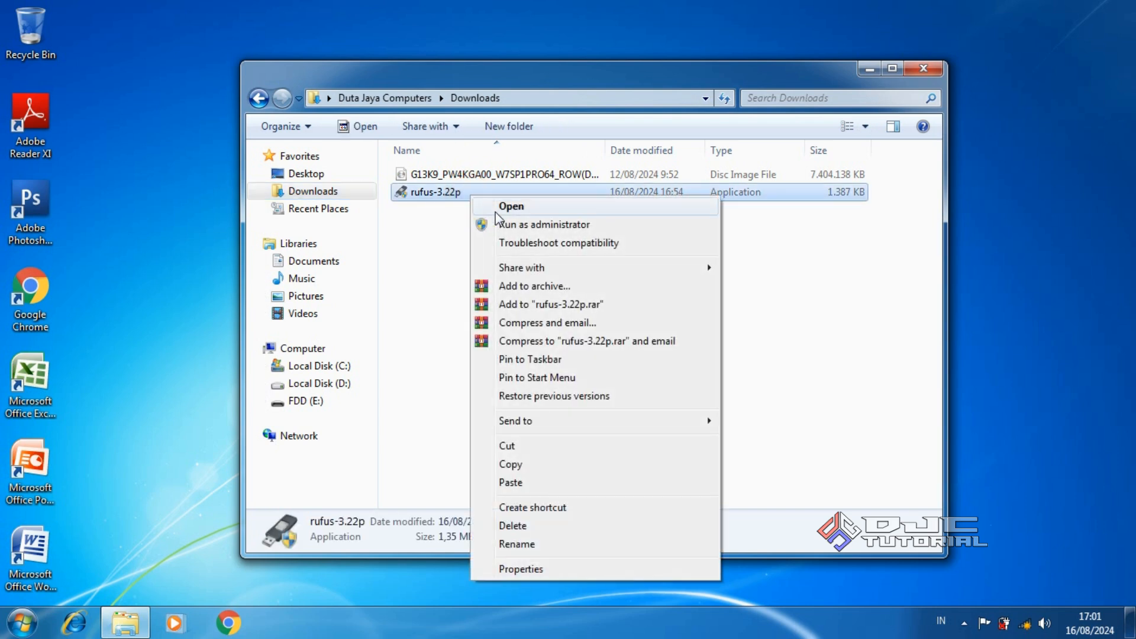
pyautogui.click(522, 225)
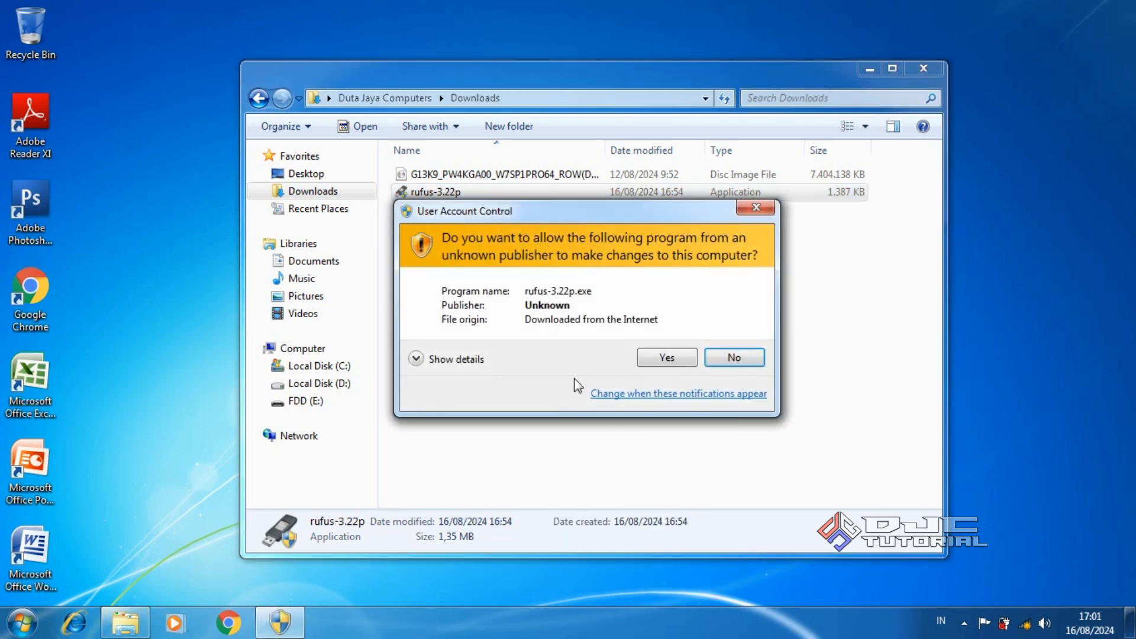
pyautogui.click(665, 358)
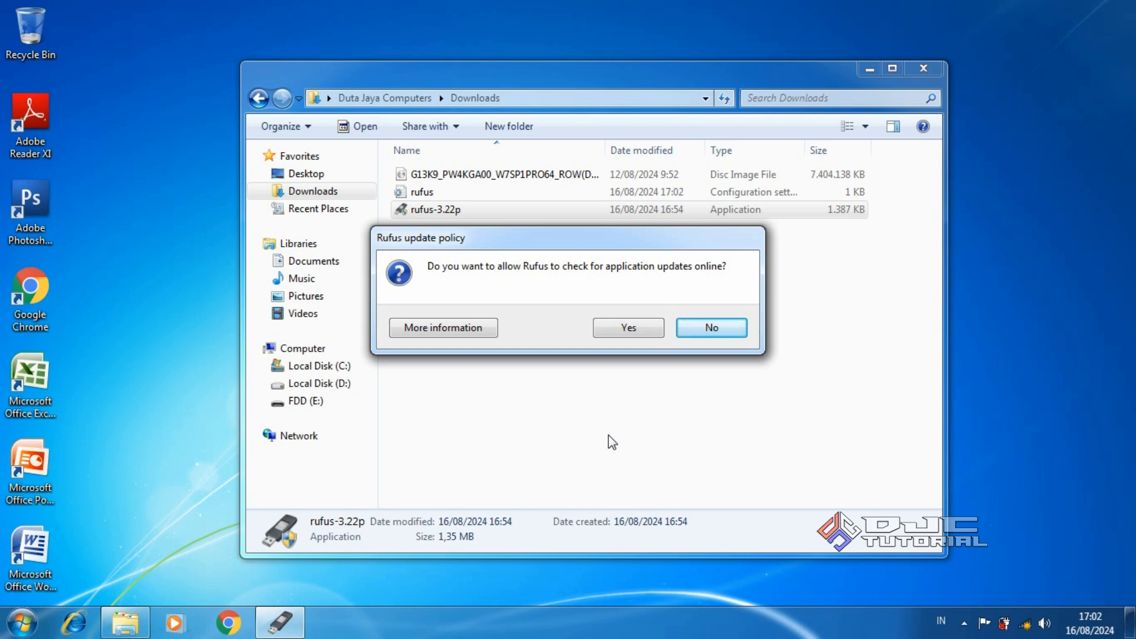
pyautogui.click(712, 328)
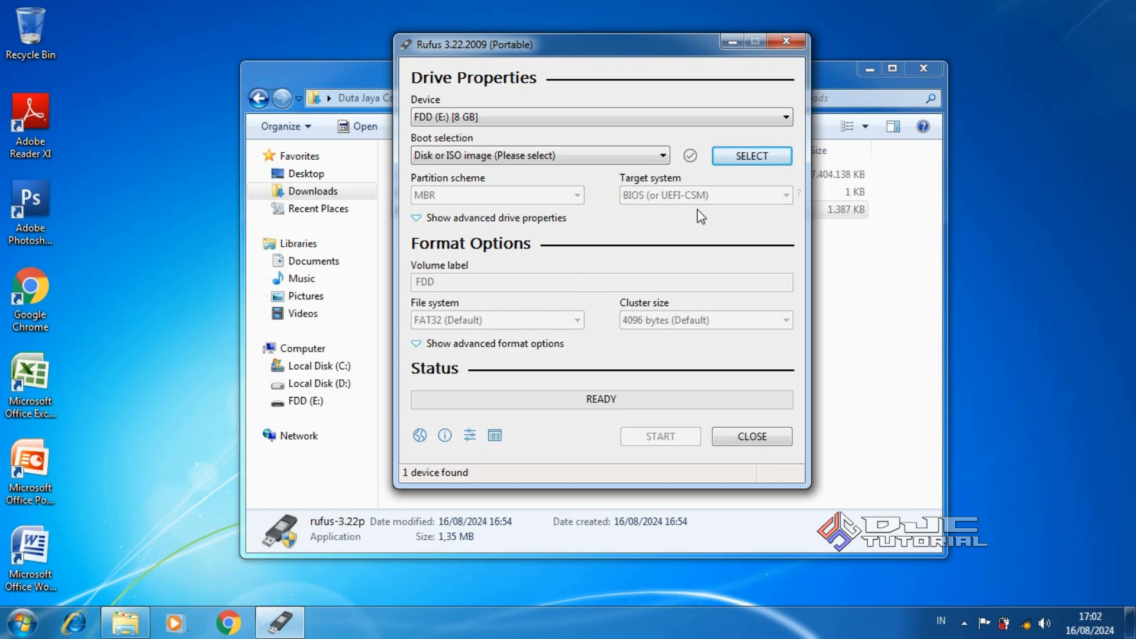
# Load G13K9_PW4KGA00_W7SP1PRO64_ROW(DL).iso from Downloads as Rufus's boot image
pyautogui.click(762, 156)
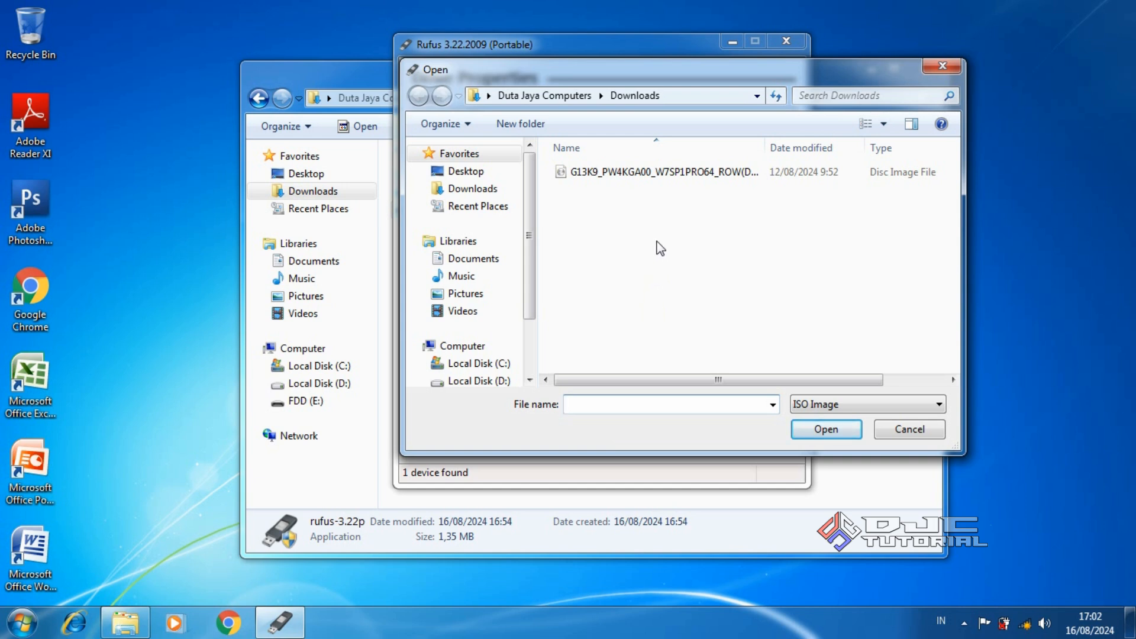
pyautogui.click(665, 178)
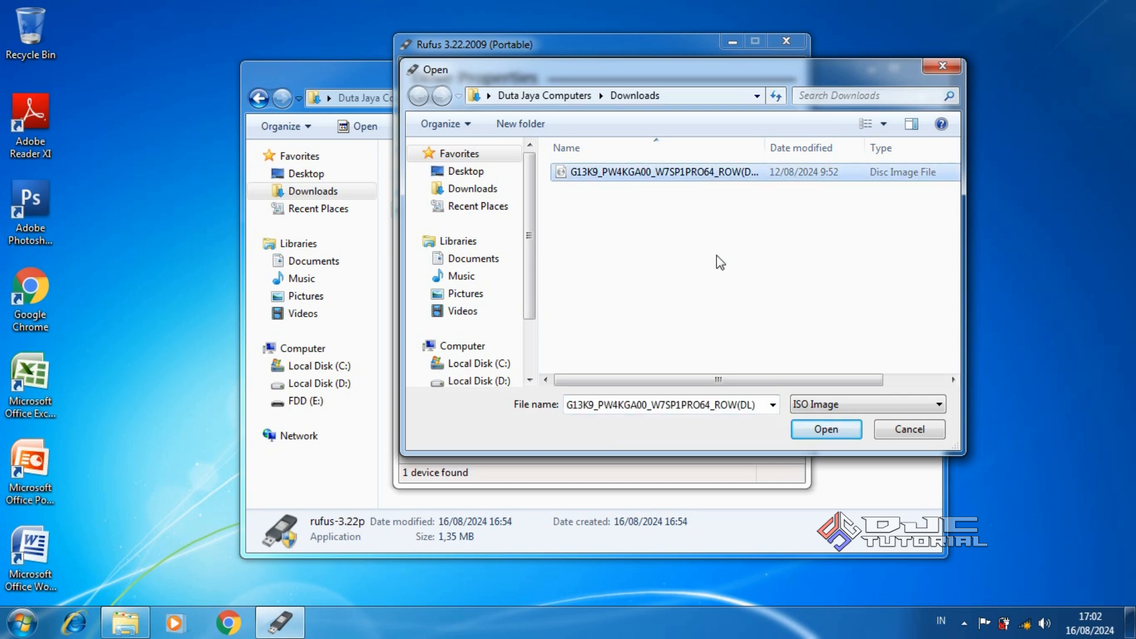
pyautogui.click(824, 430)
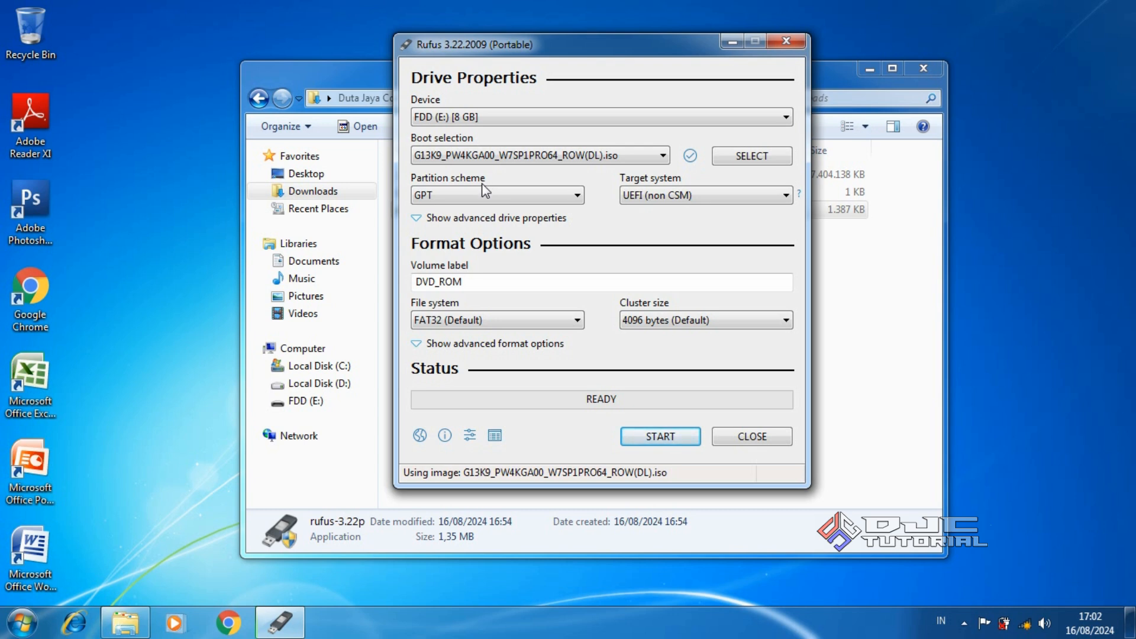
pyautogui.rightClick(326, 352)
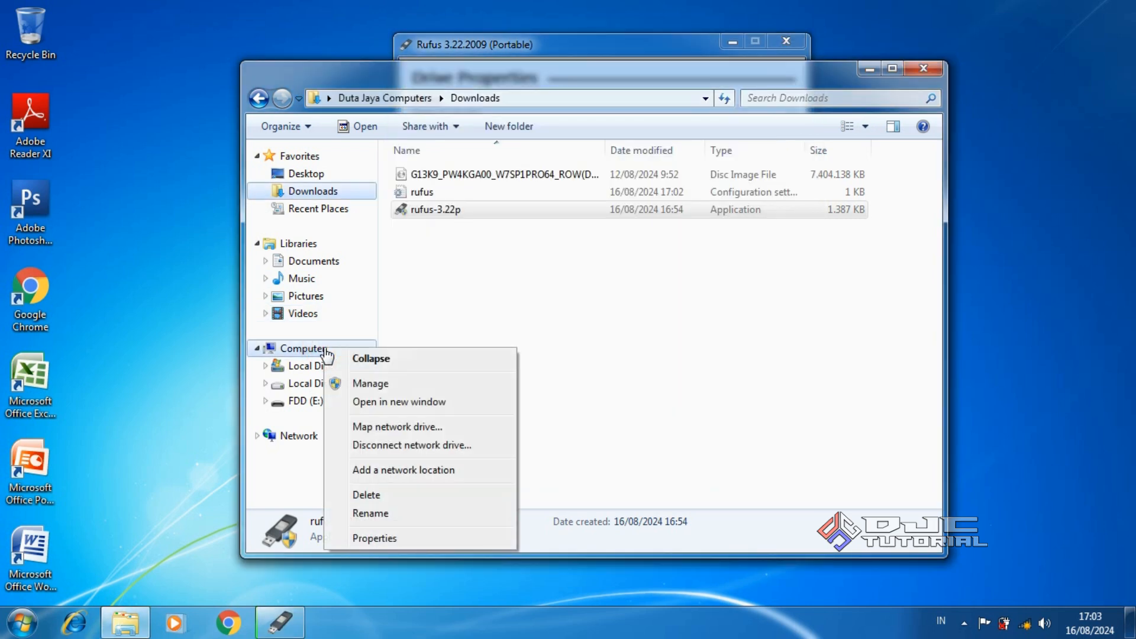
pyautogui.click(367, 383)
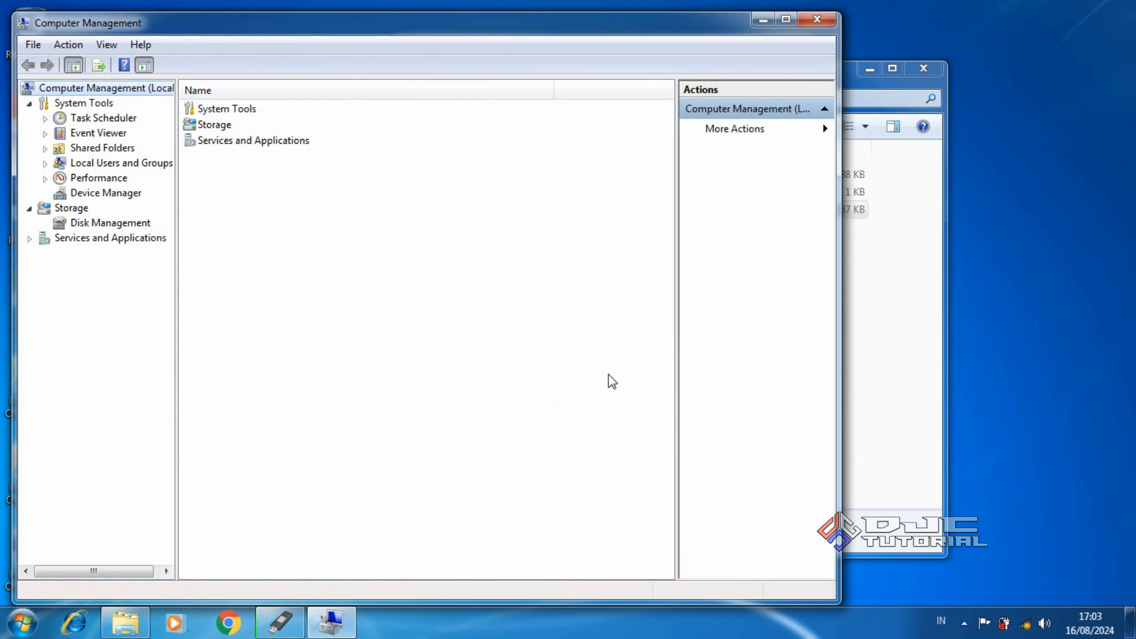
pyautogui.click(132, 226)
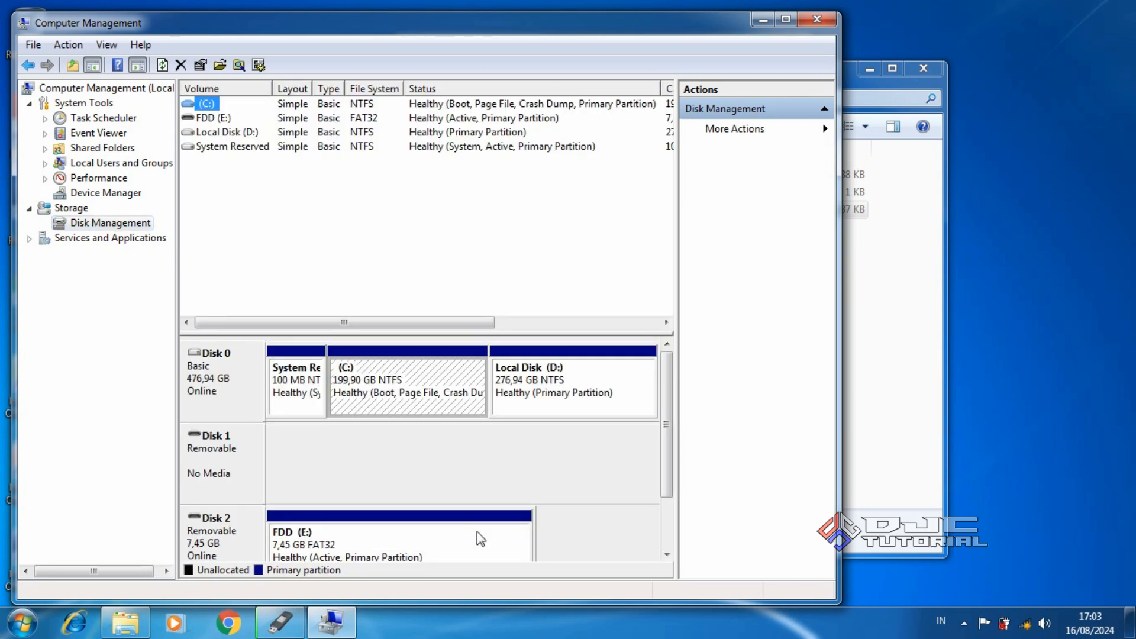
pyautogui.click(247, 391)
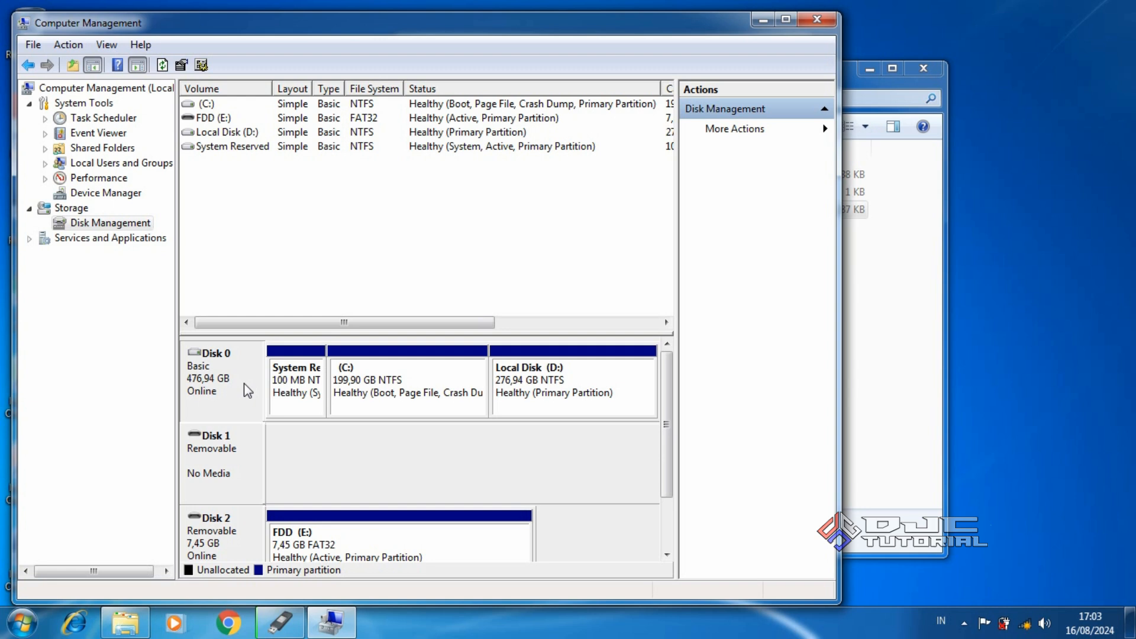
pyautogui.rightClick(247, 390)
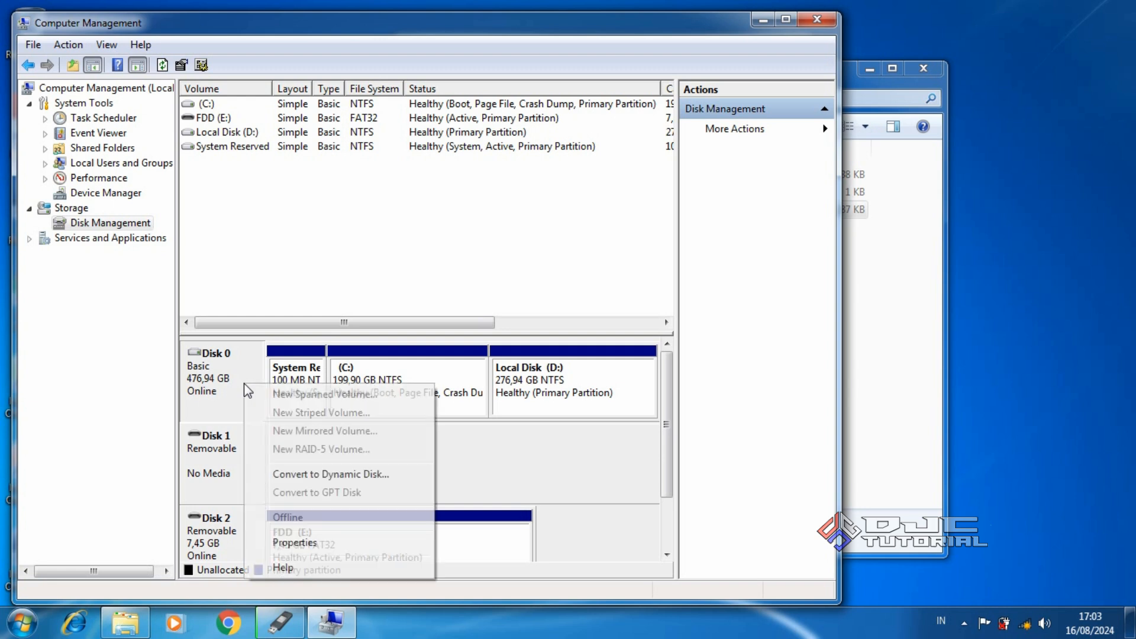
pyautogui.click(309, 541)
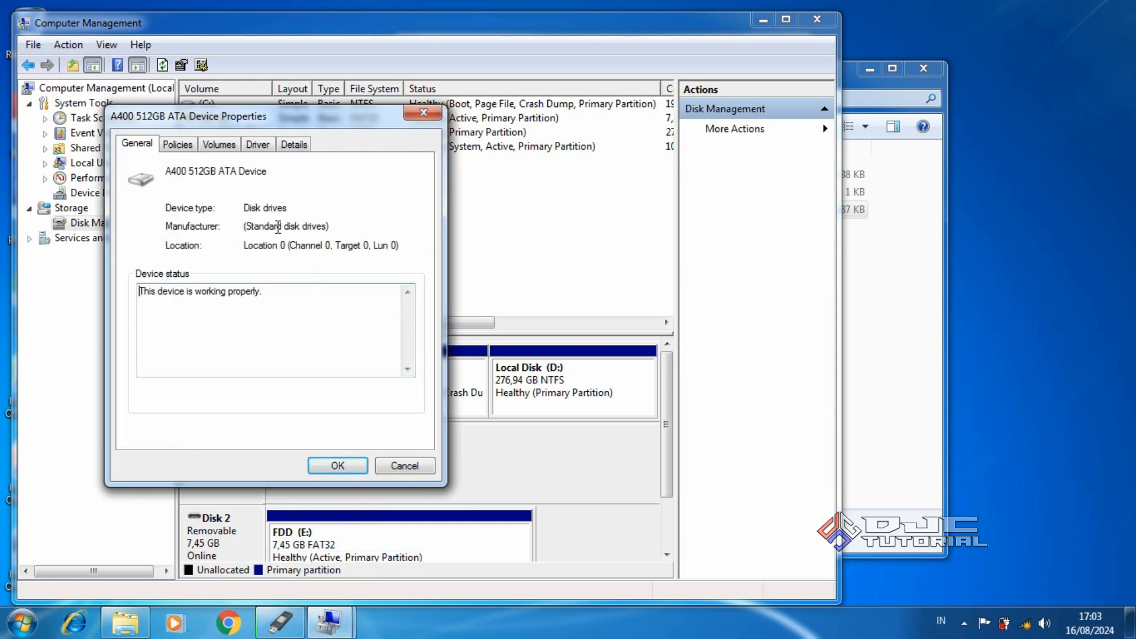
pyautogui.click(225, 147)
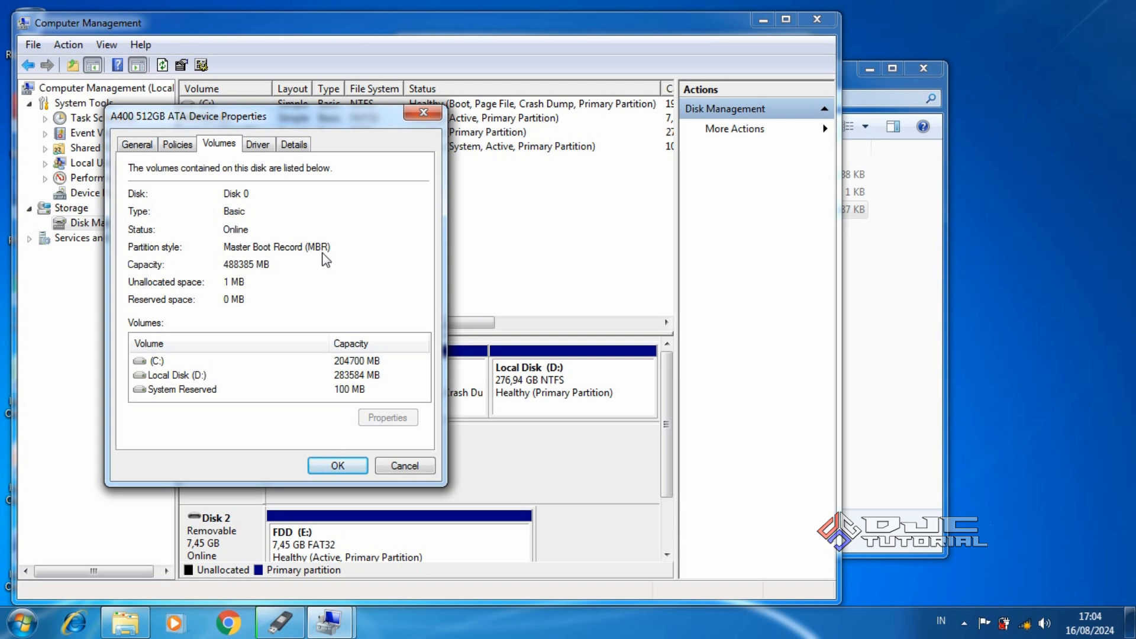
pyautogui.click(422, 112)
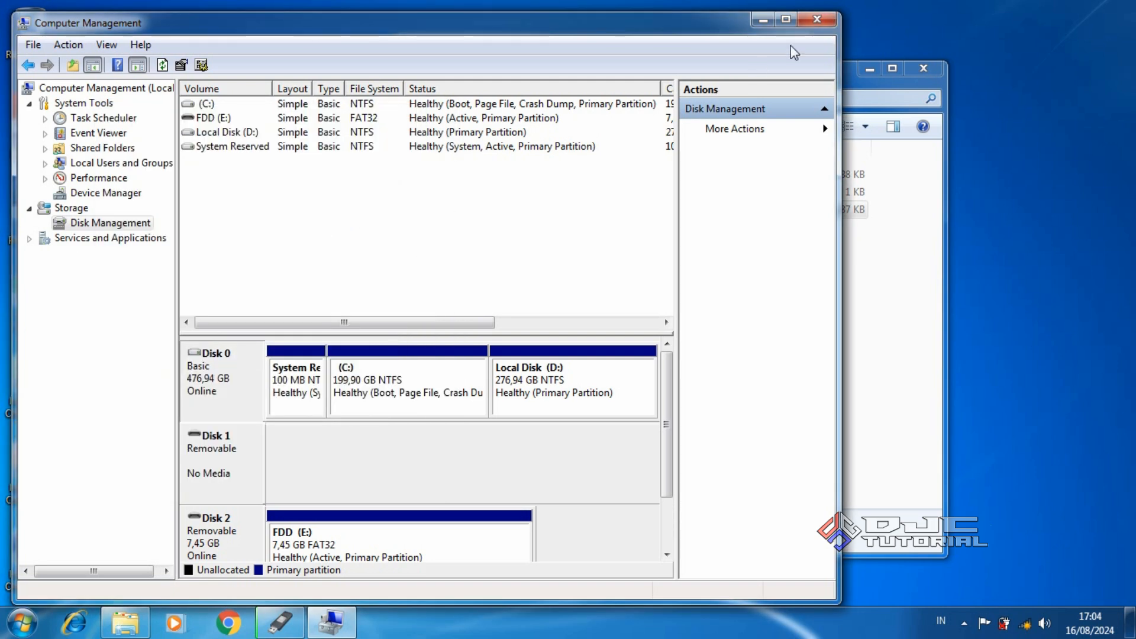
pyautogui.click(816, 21)
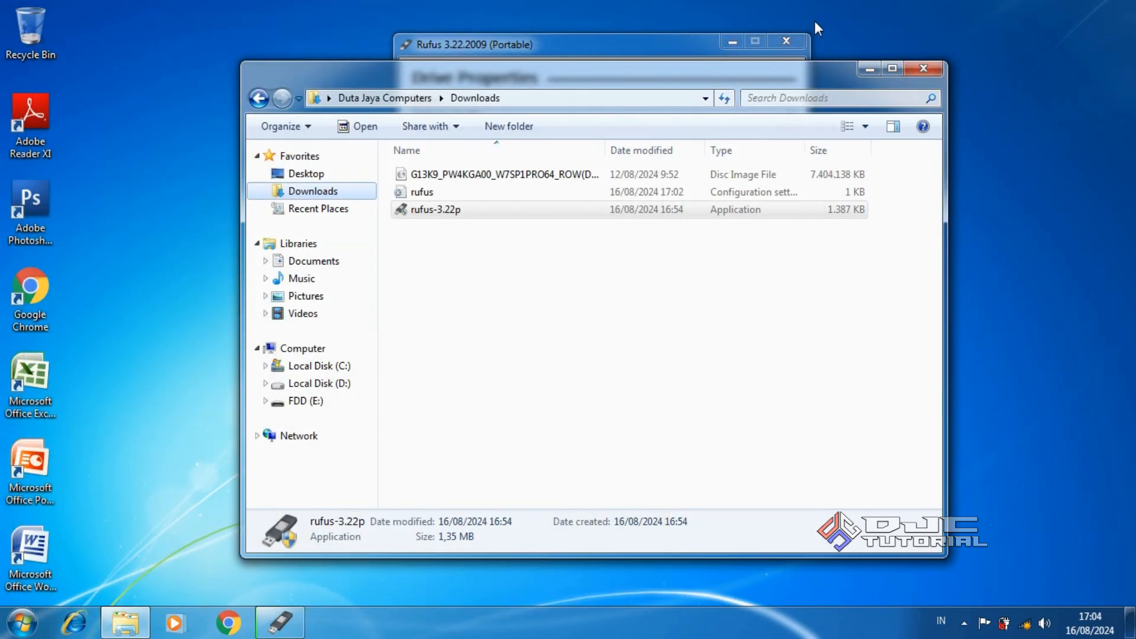
# Bring Rufus forward and set its partition scheme to MBR
pyautogui.click(659, 44)
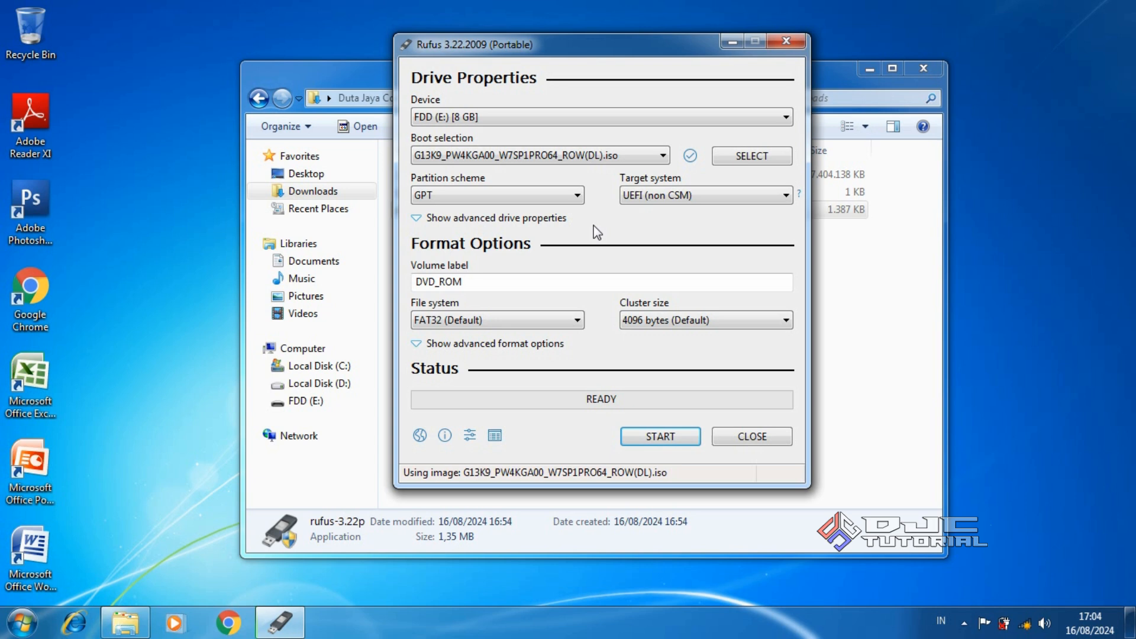
pyautogui.click(524, 200)
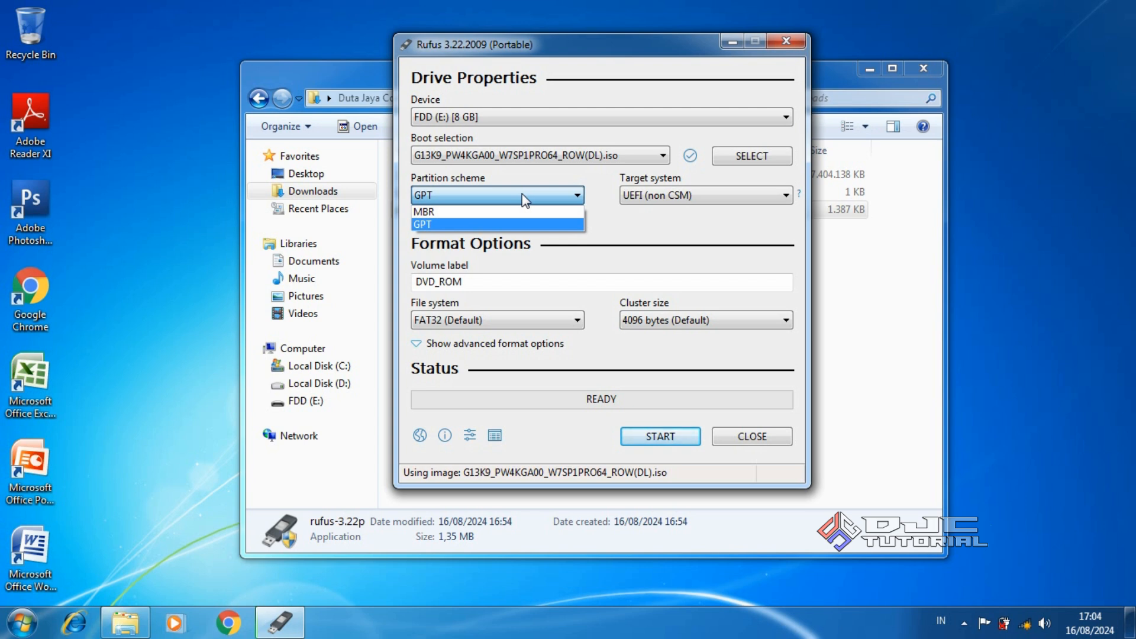
pyautogui.click(529, 212)
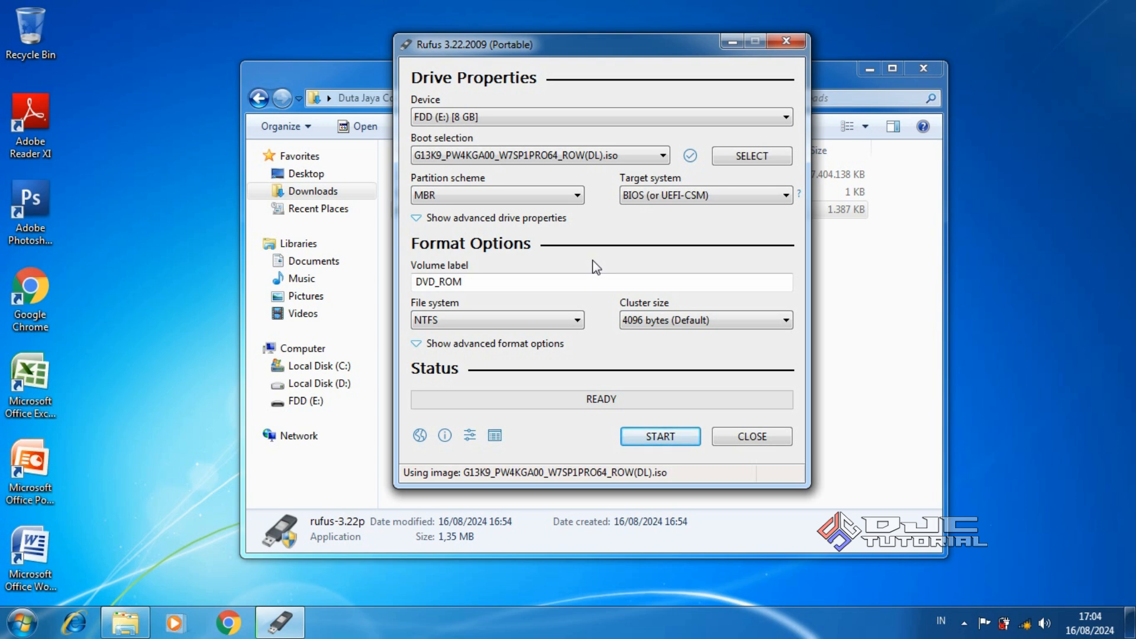
# Write the Windows 7 image to the USB drive, confirming the erase, then close Rufus
pyautogui.click(656, 437)
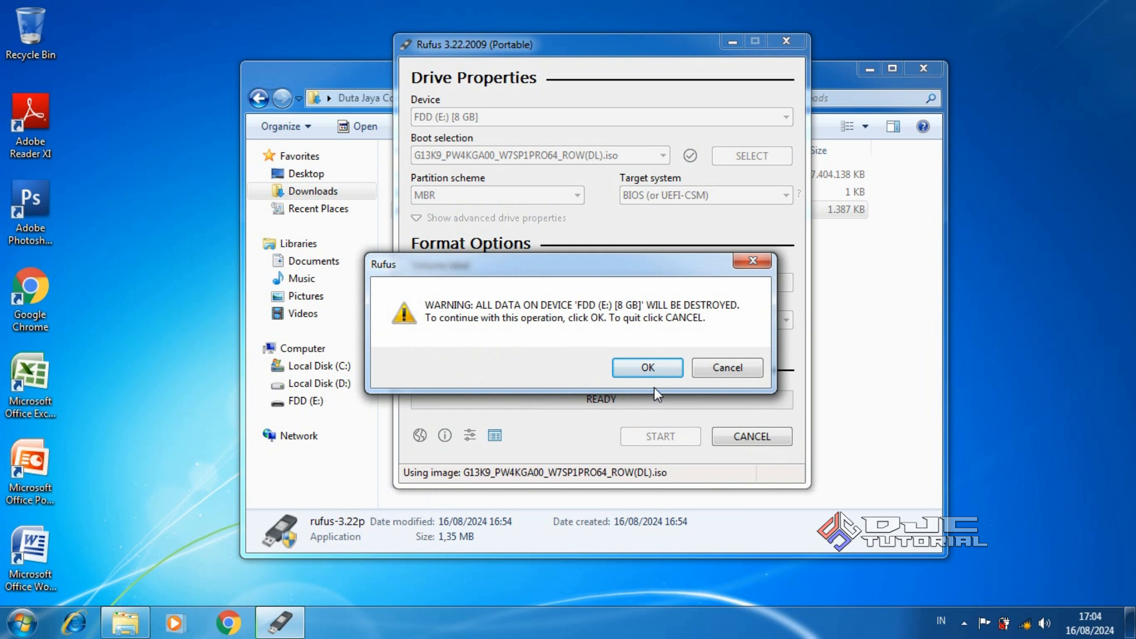
pyautogui.click(653, 369)
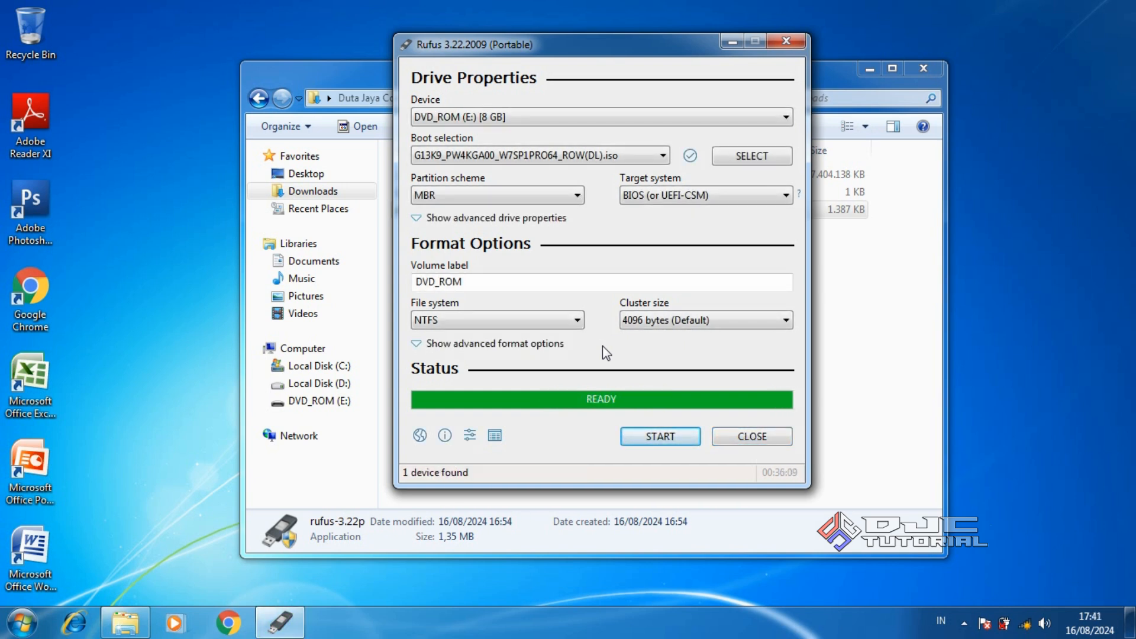
pyautogui.click(743, 435)
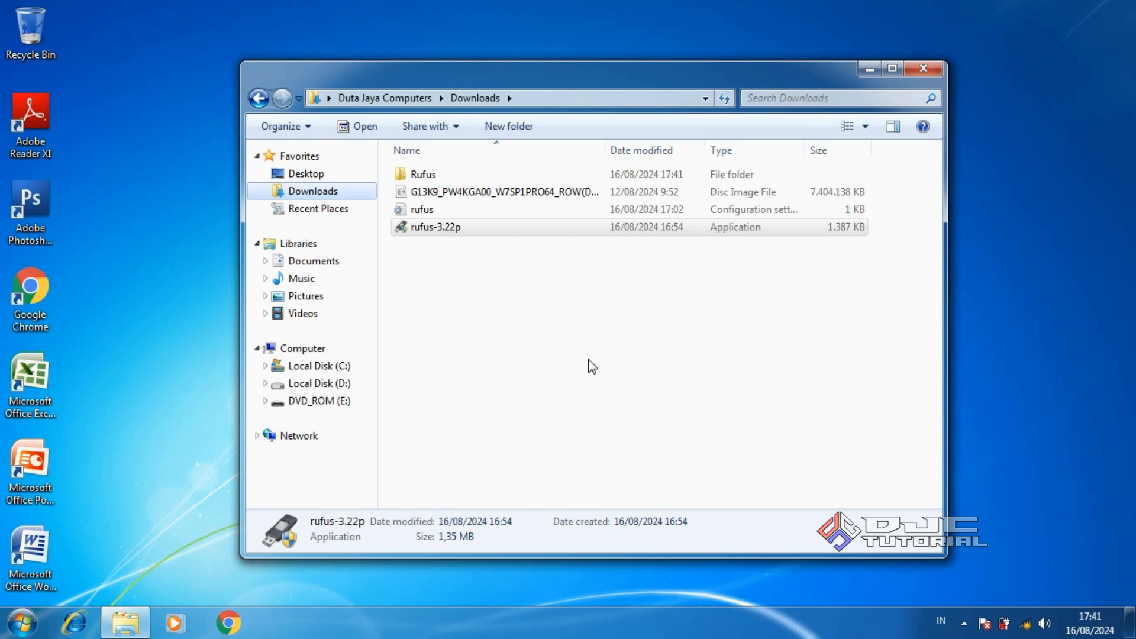
# Browse to DVD_ROM (E:)\sources and select ei.cfg
pyautogui.click(354, 400)
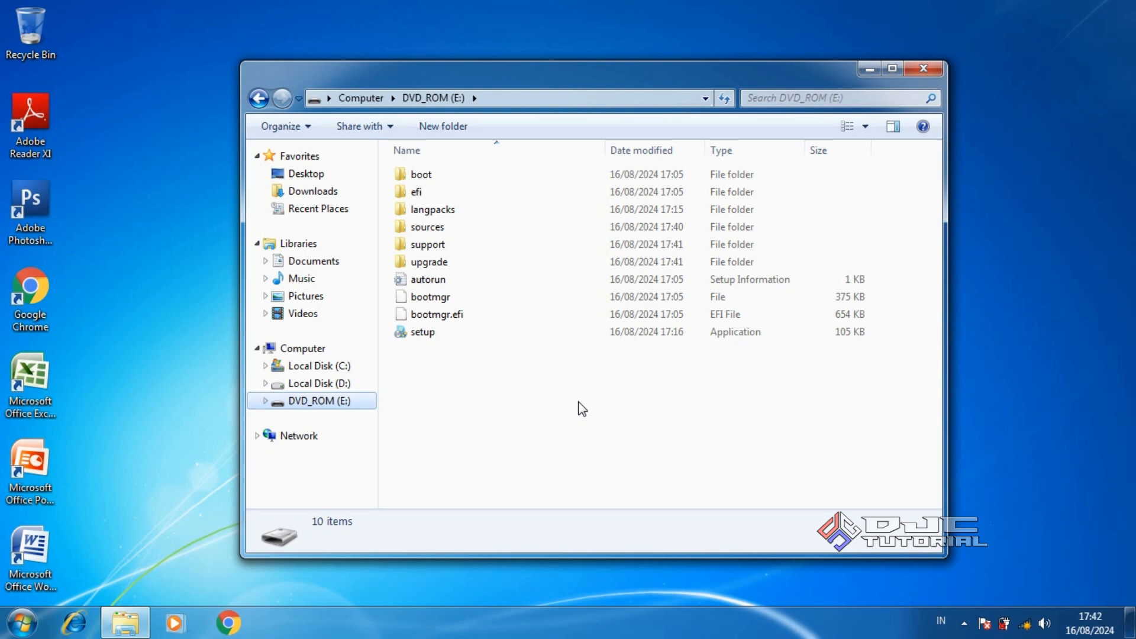
pyautogui.doubleClick(506, 230)
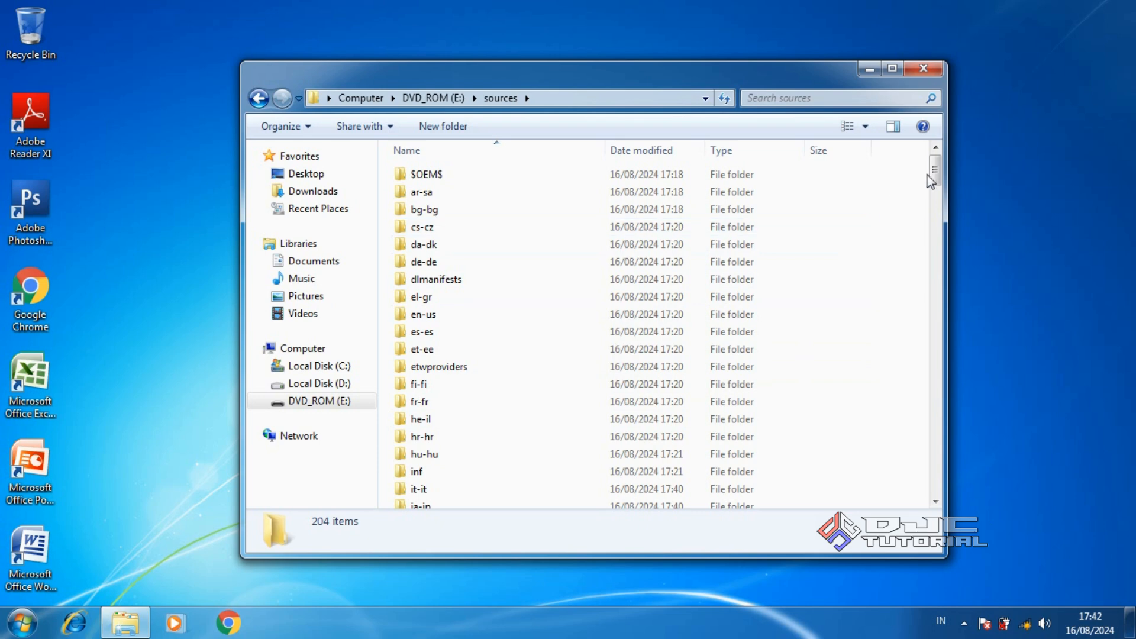
pyautogui.moveTo(929, 177); pyautogui.dragTo(958, 297)
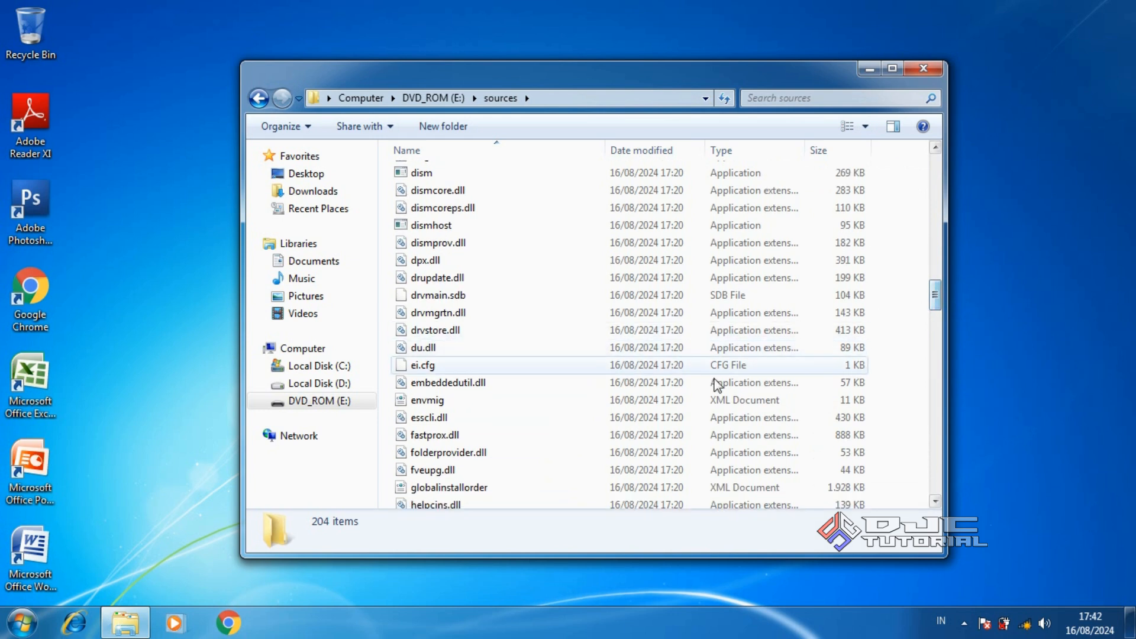
pyautogui.click(498, 366)
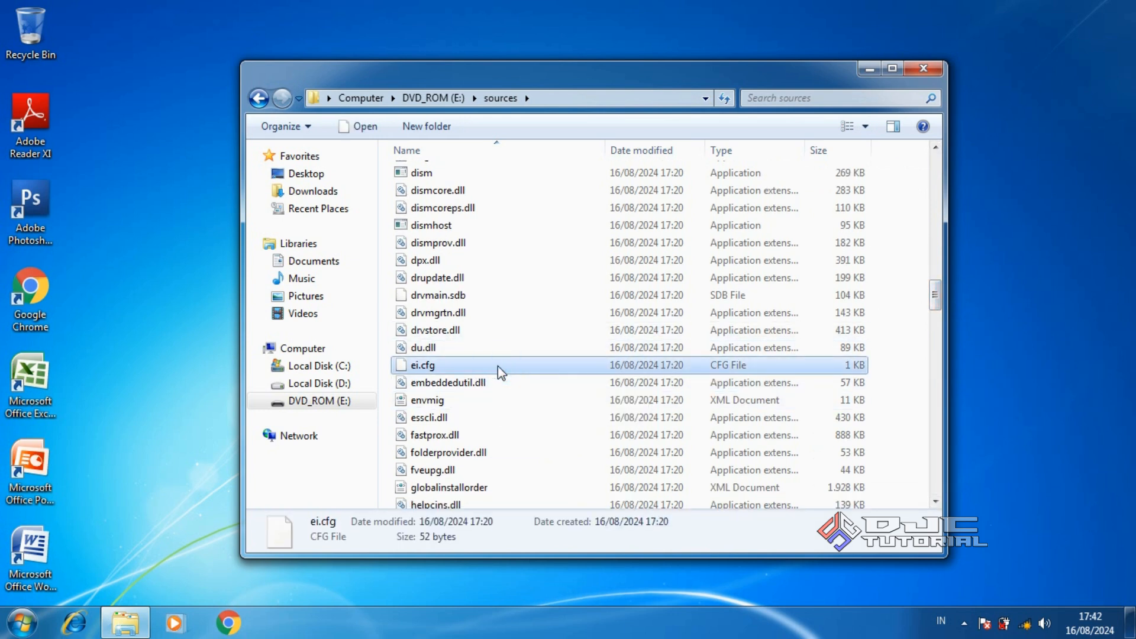
# Open ei.cfg with Notepad chosen from the installed programs list
pyautogui.rightClick(498, 366)
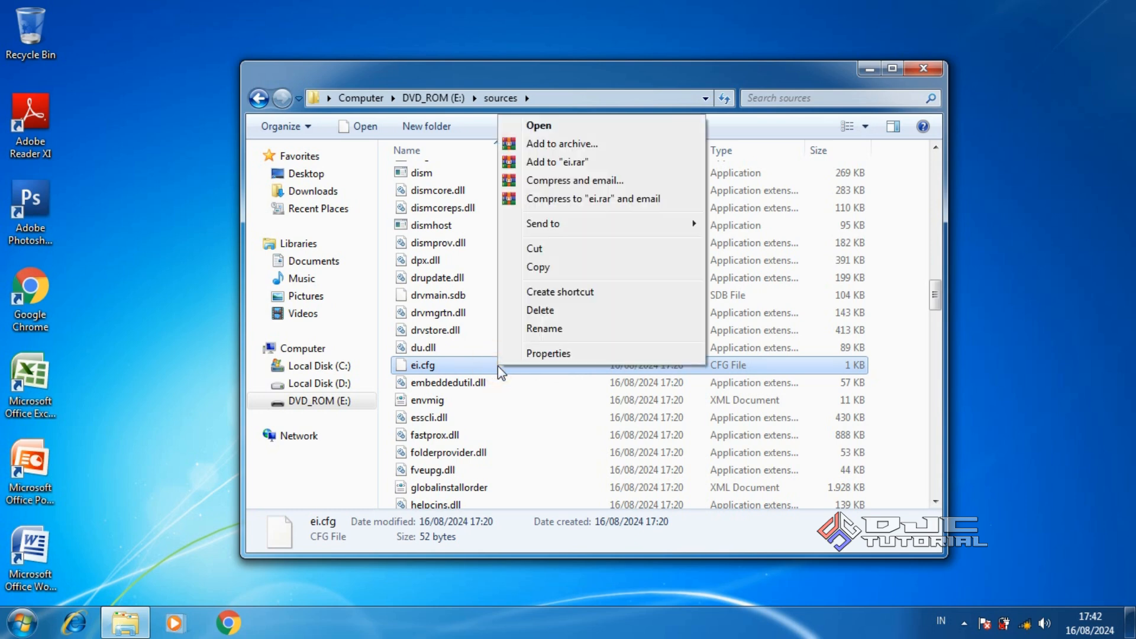
pyautogui.click(573, 126)
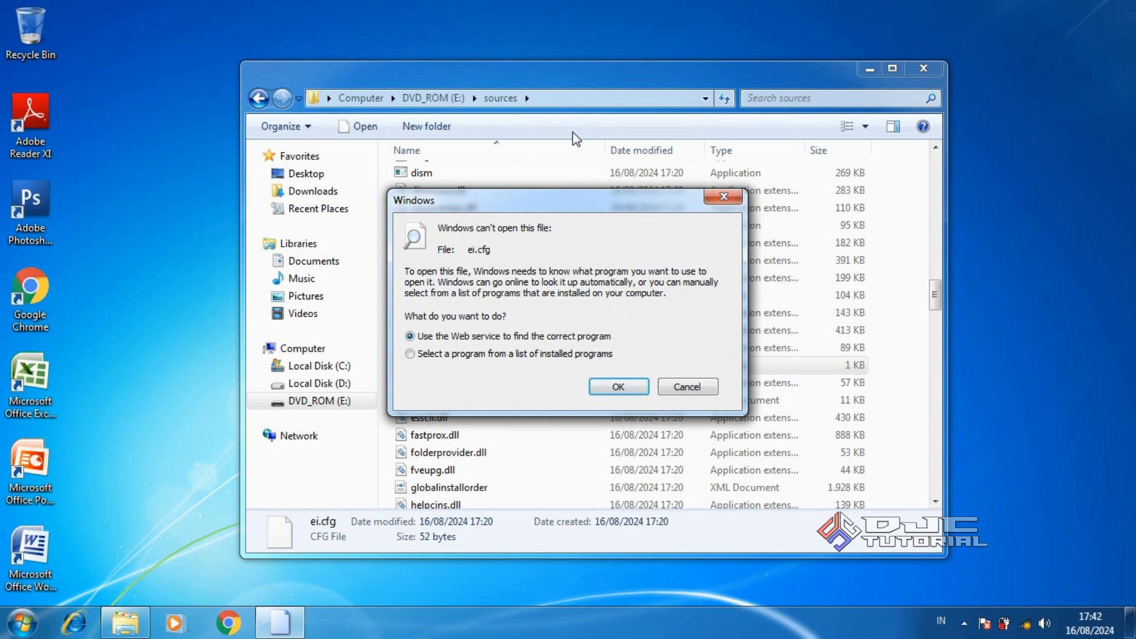
pyautogui.click(520, 359)
pyautogui.click(608, 385)
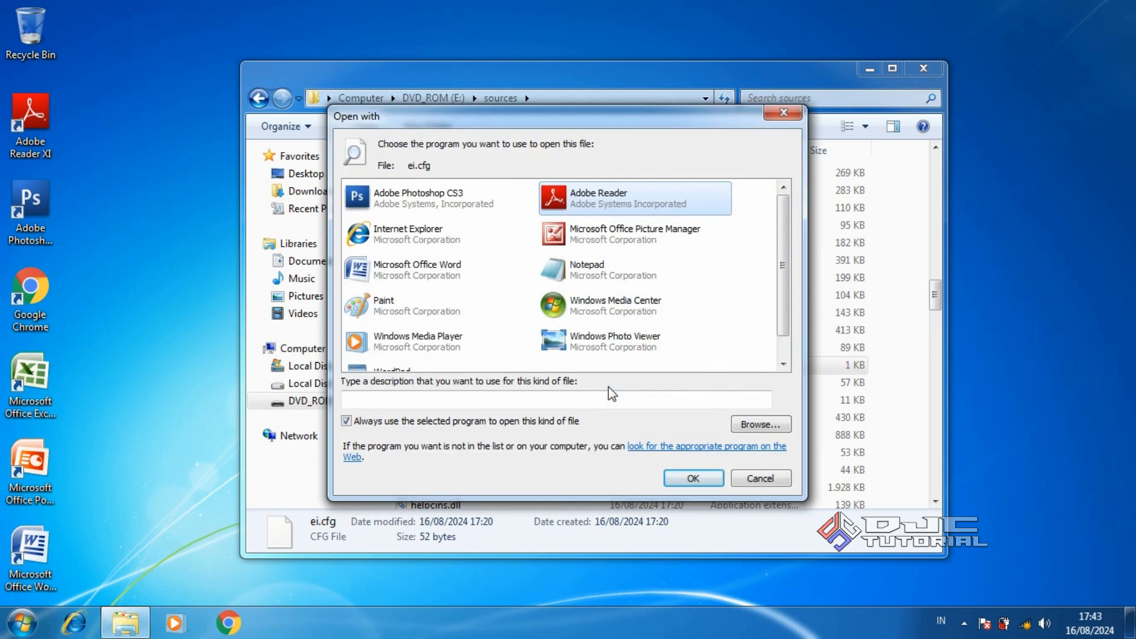
pyautogui.click(610, 275)
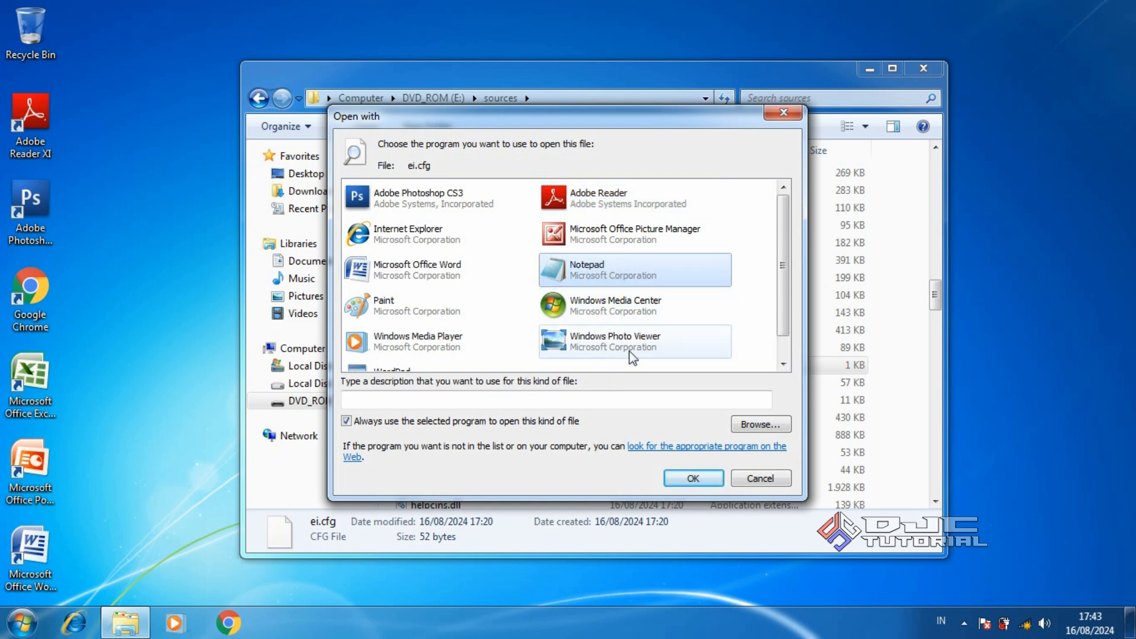
pyautogui.click(681, 475)
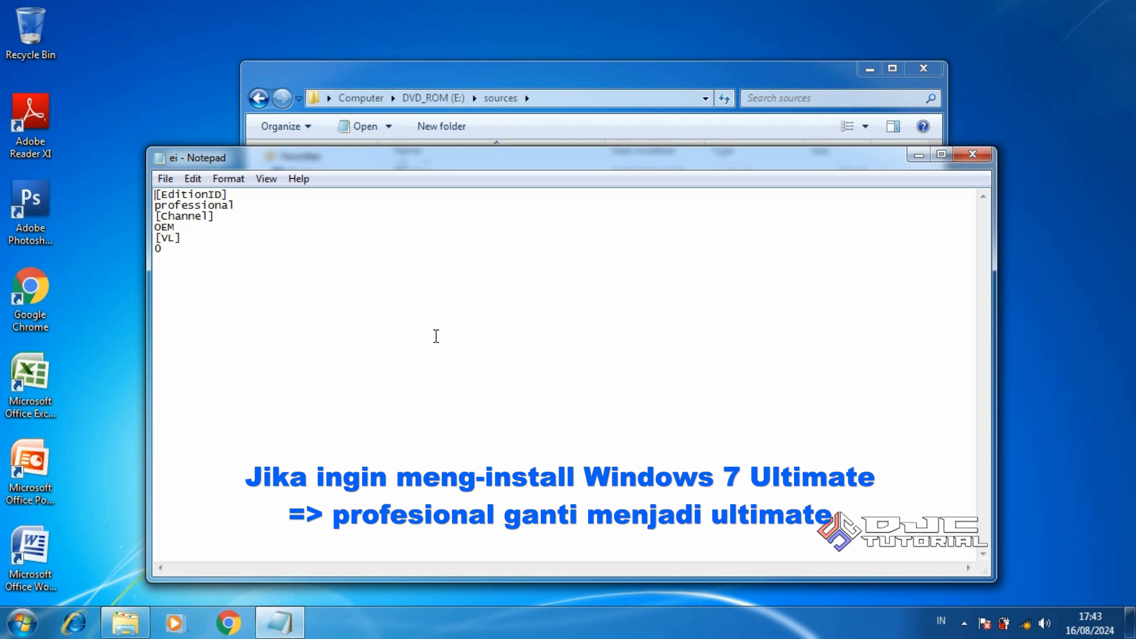
# Replace 'professional' with 'ultimate' on line 2 of ei.cfg, save the file and close Notepad
pyautogui.moveTo(156, 205); pyautogui.dragTo(240, 205)
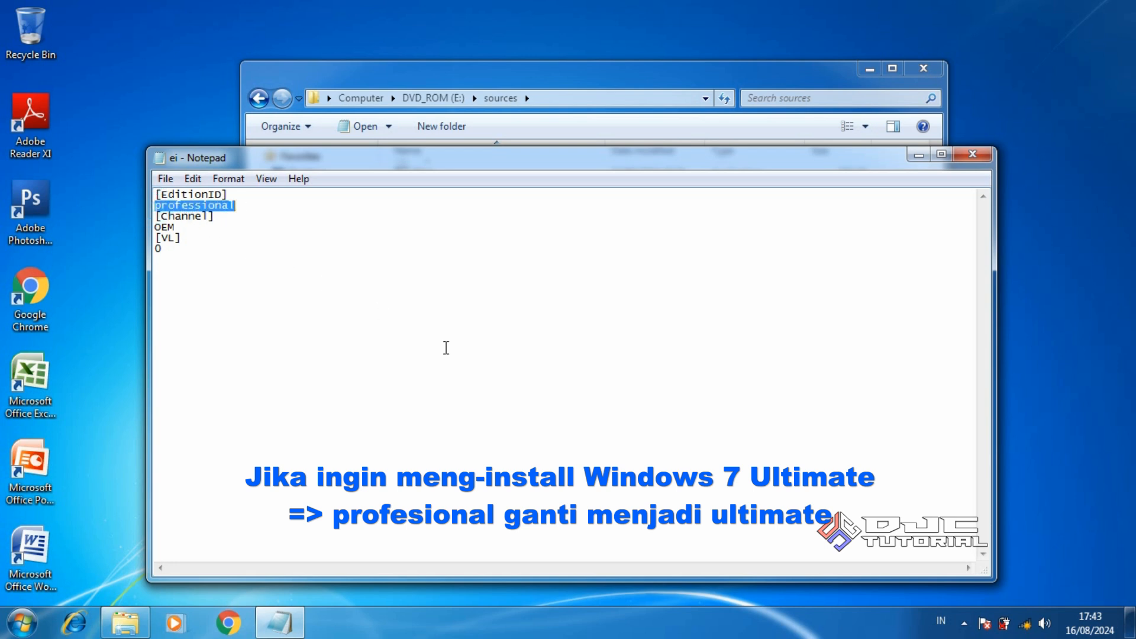
pyautogui.write('ultimate')
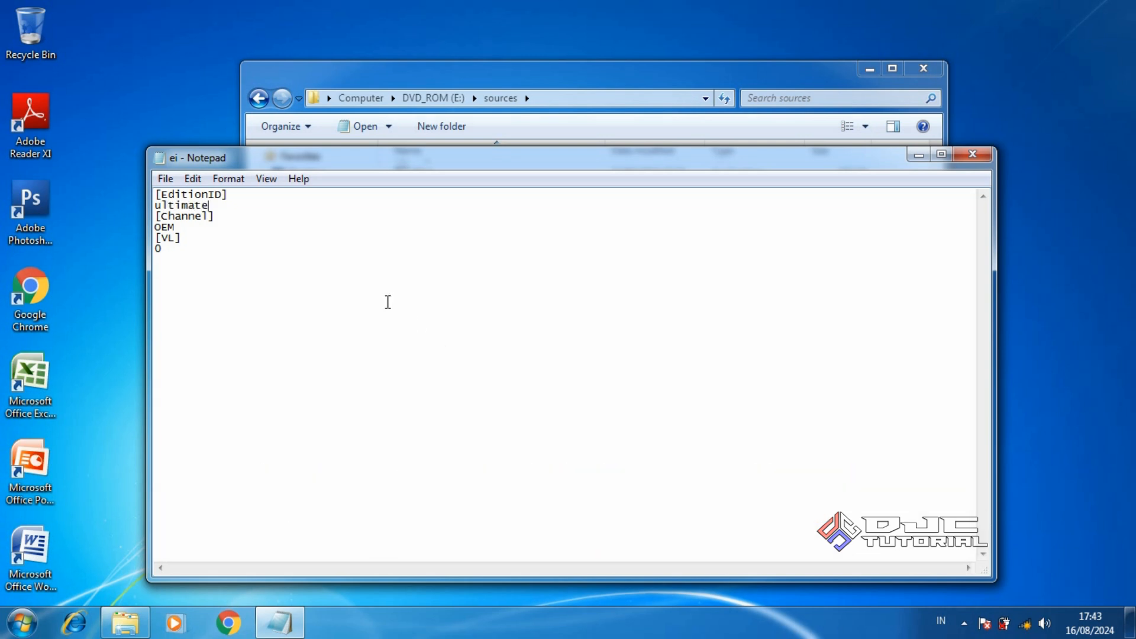
pyautogui.click(167, 179)
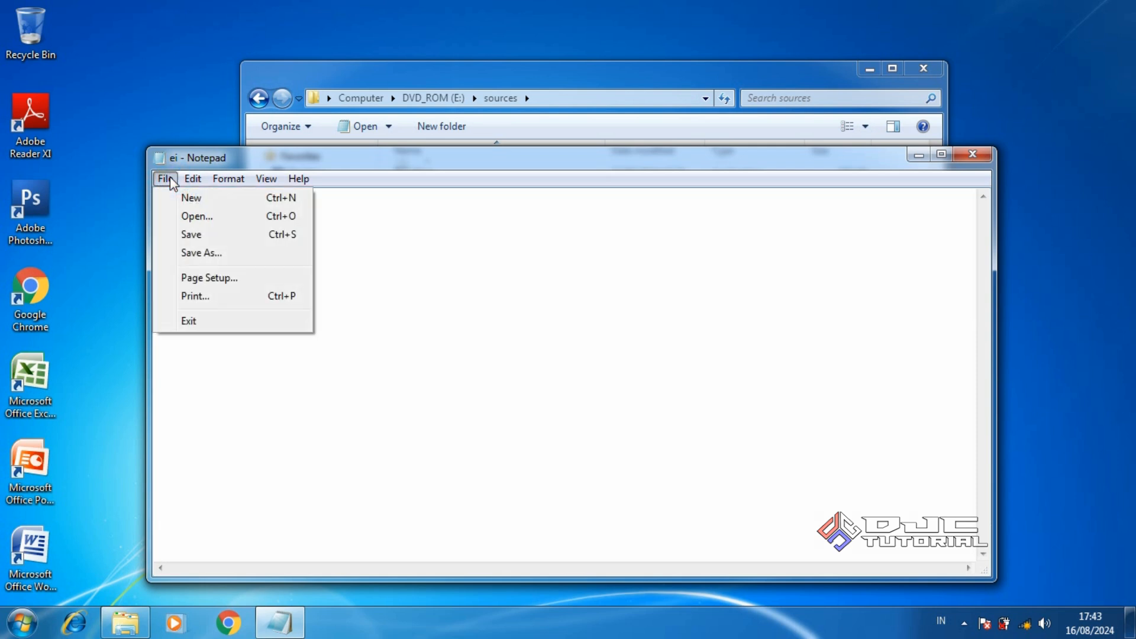
pyautogui.click(196, 231)
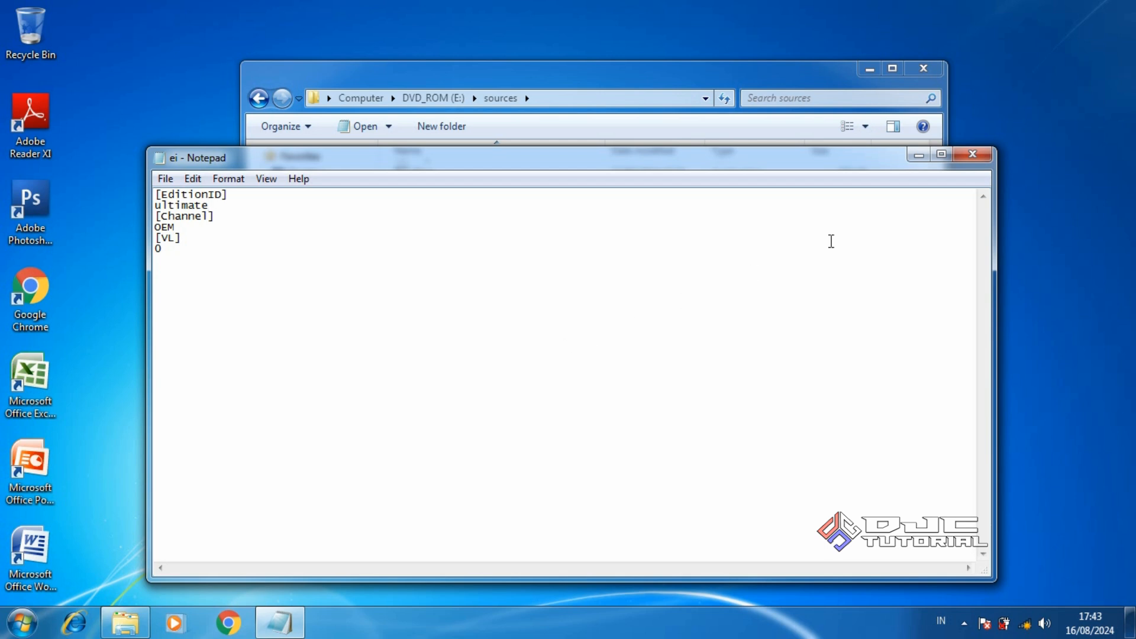
pyautogui.click(968, 157)
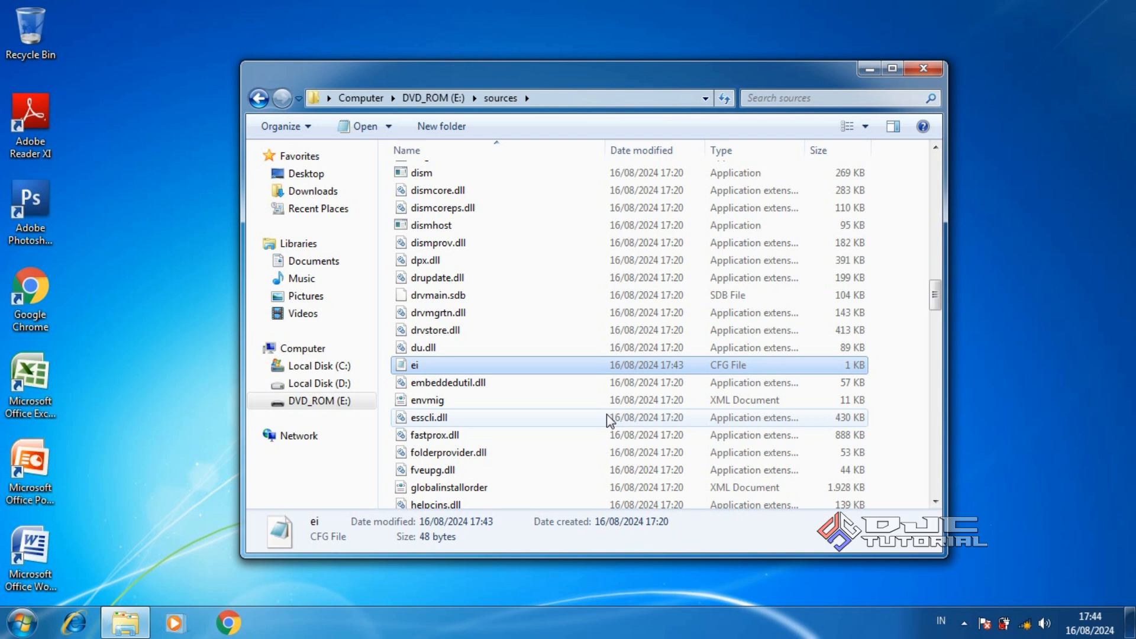
# Eject the Cruzer Blade USB drive through Safely Remove Hardware in the notification area
pyautogui.click(963, 623)
pyautogui.click(990, 517)
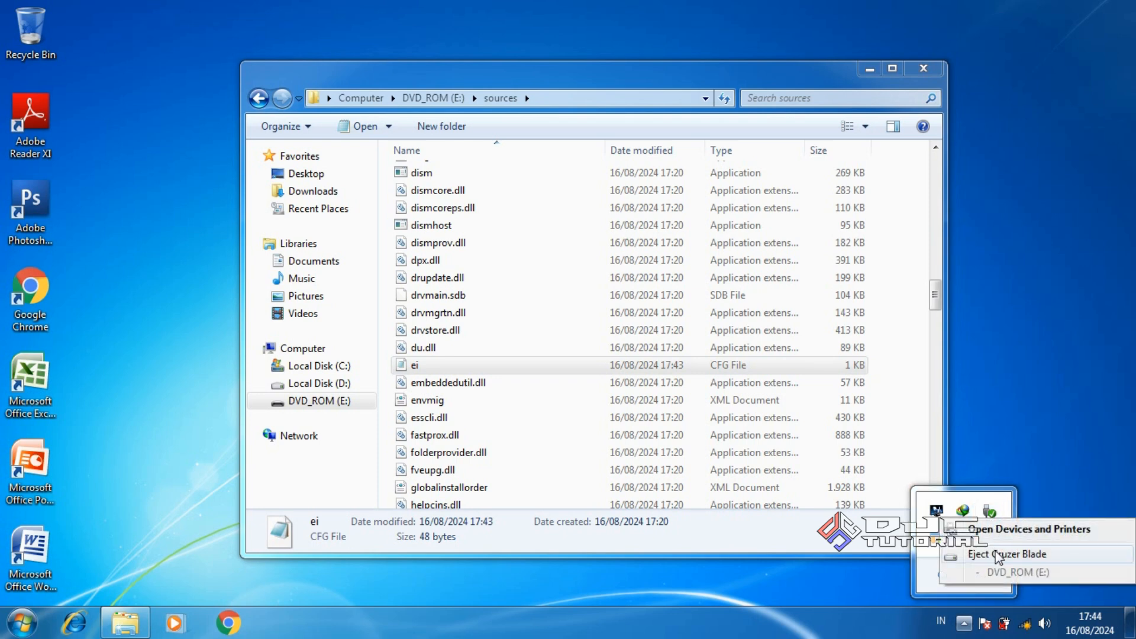
pyautogui.click(999, 554)
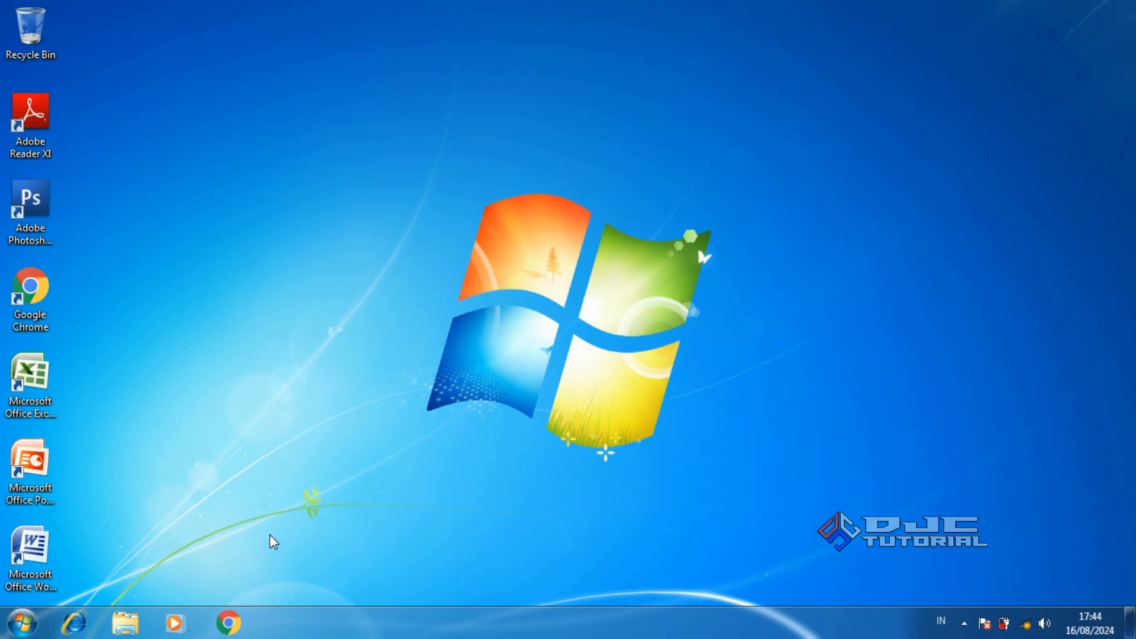
# Rename Local Disk (D:) to DATA in Explorer, granting administrator permission for the change
pyautogui.click(125, 622)
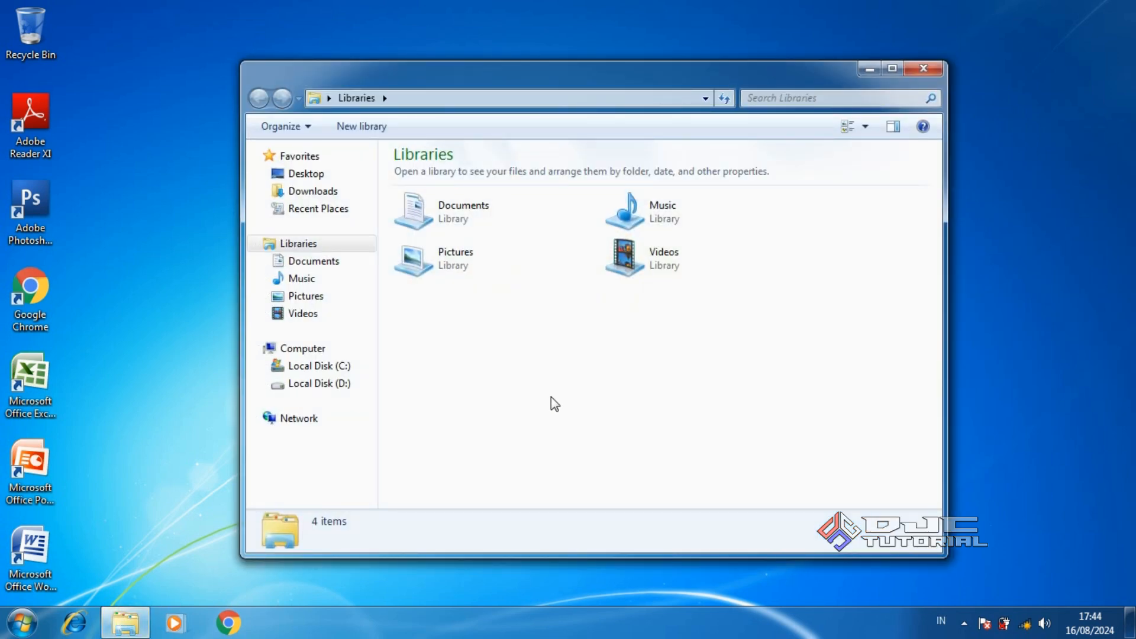
pyautogui.click(342, 384)
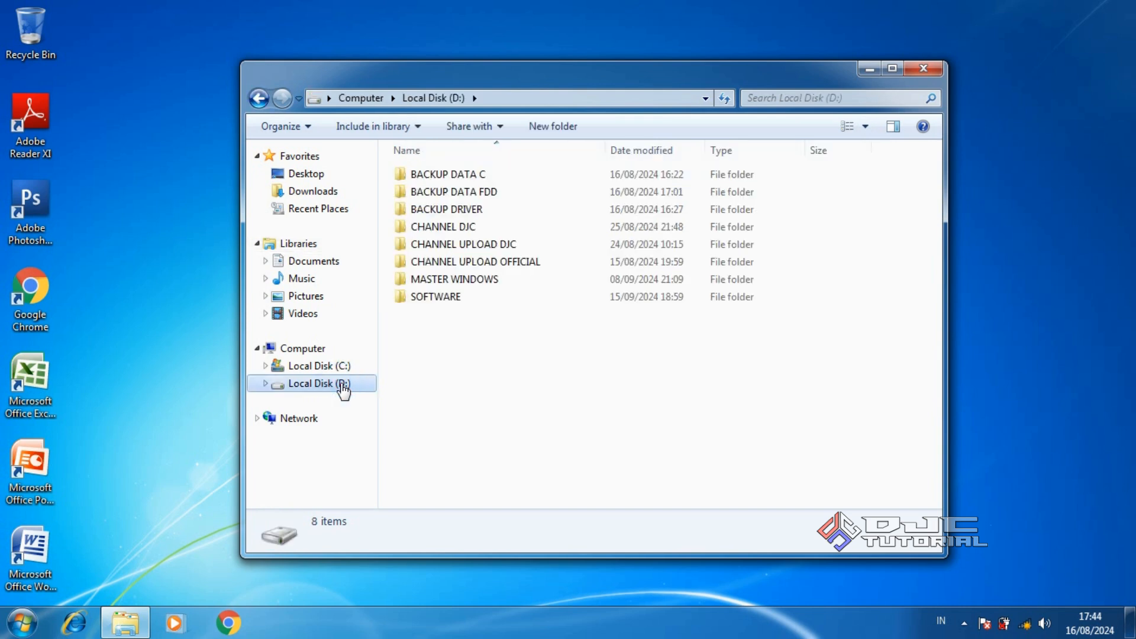
pyautogui.rightClick(342, 386)
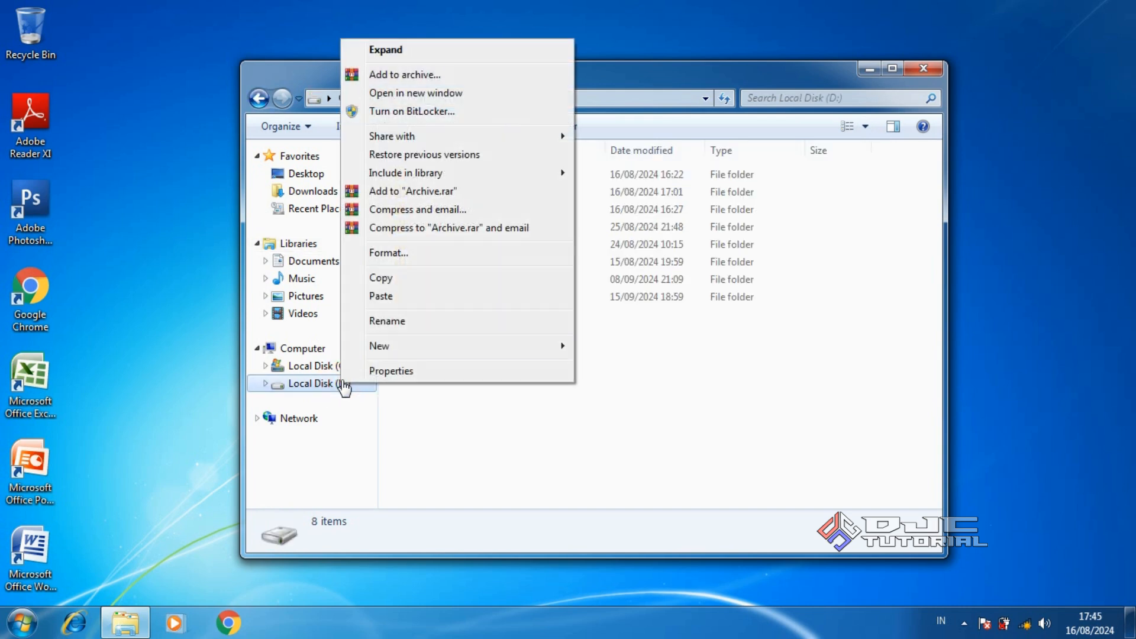
pyautogui.click(421, 328)
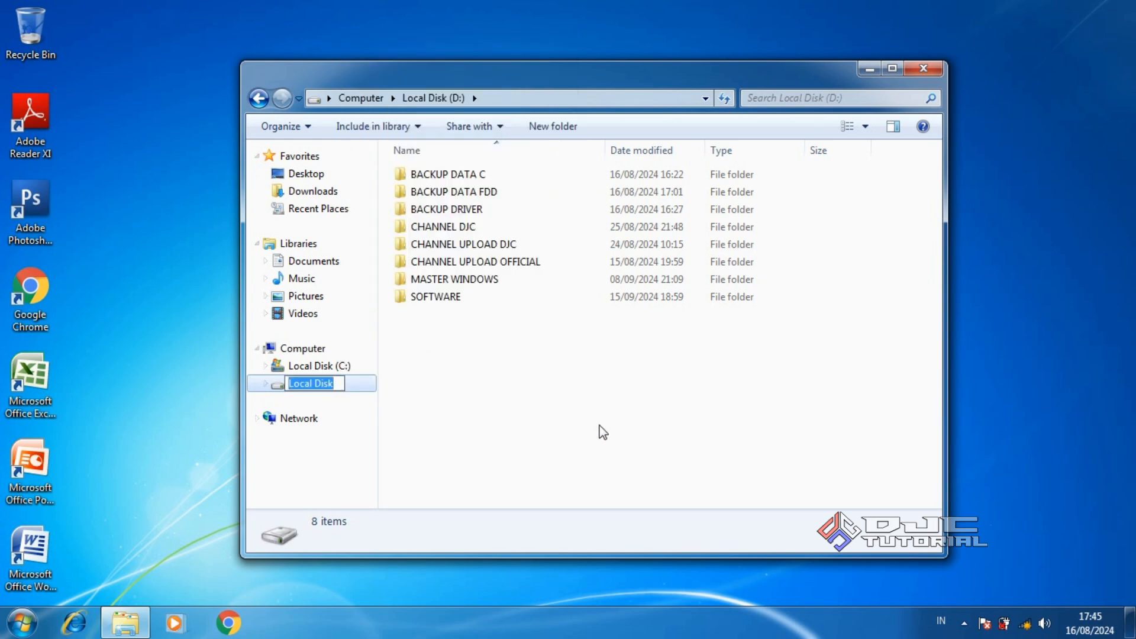
pyautogui.write('DATA')
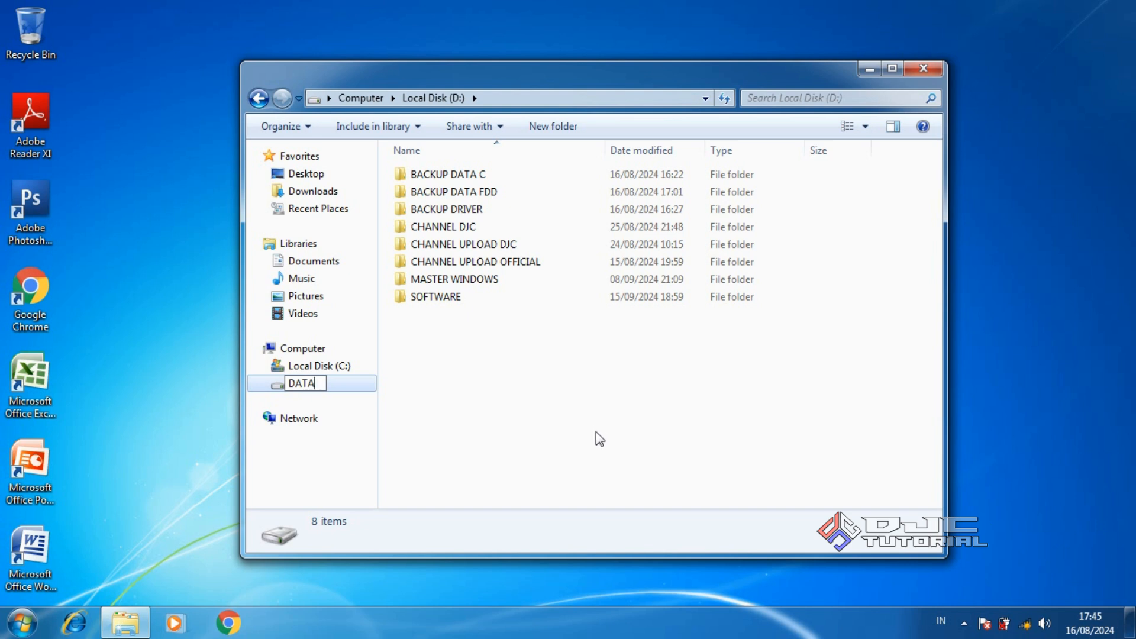
pyautogui.press('Return')
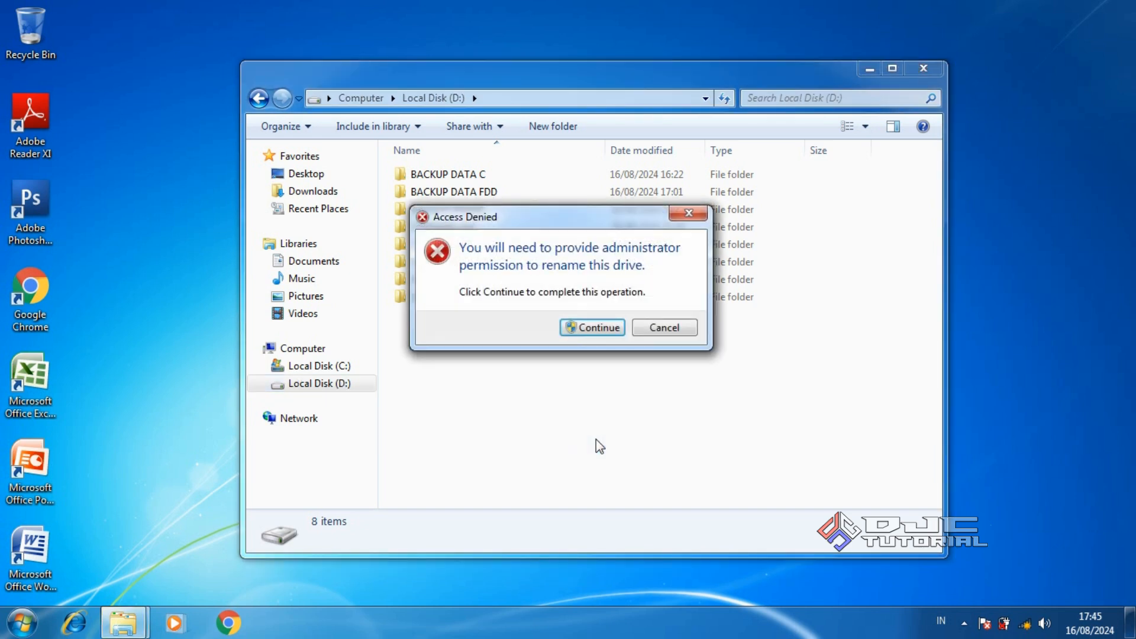
pyautogui.click(599, 329)
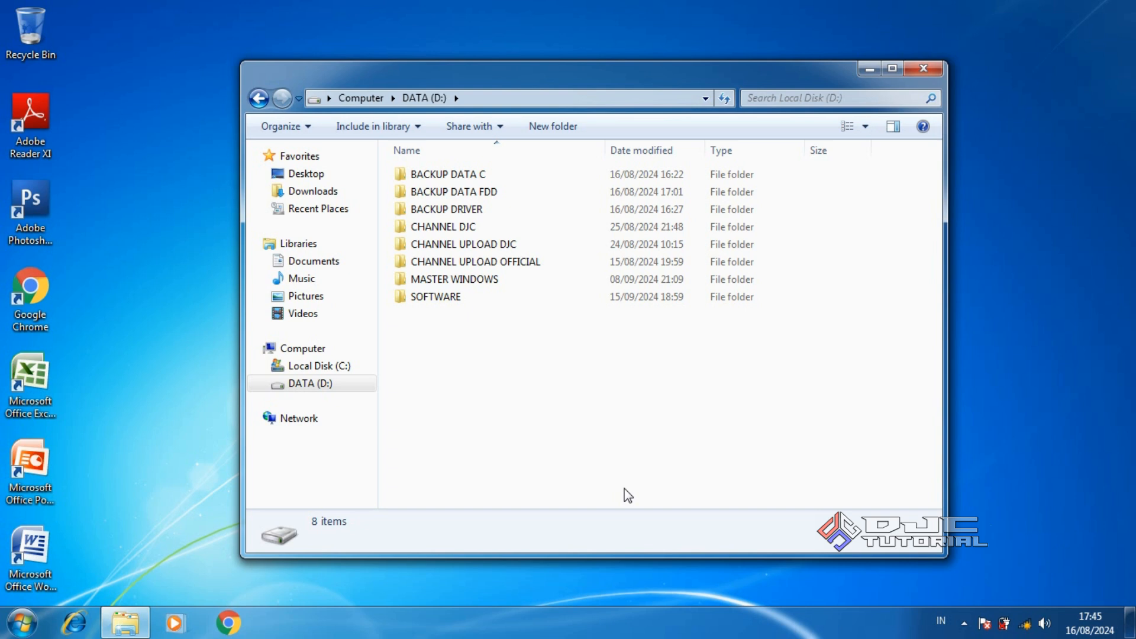
# Open Computer Management from Computer's context menu and show Disk Management
pyautogui.rightClick(324, 356)
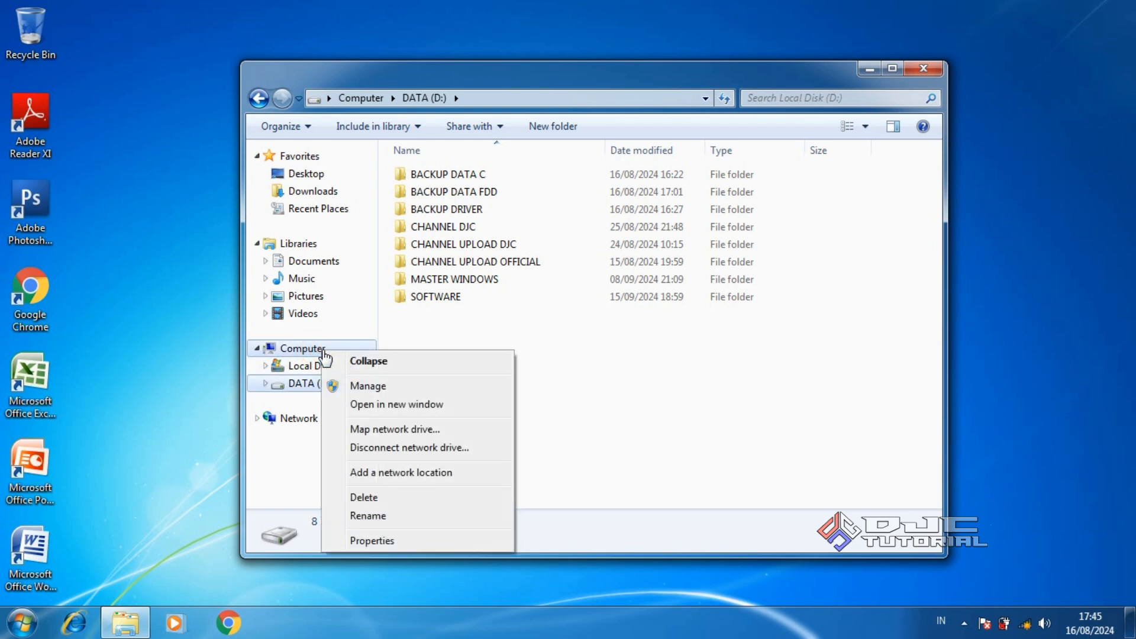
pyautogui.click(376, 385)
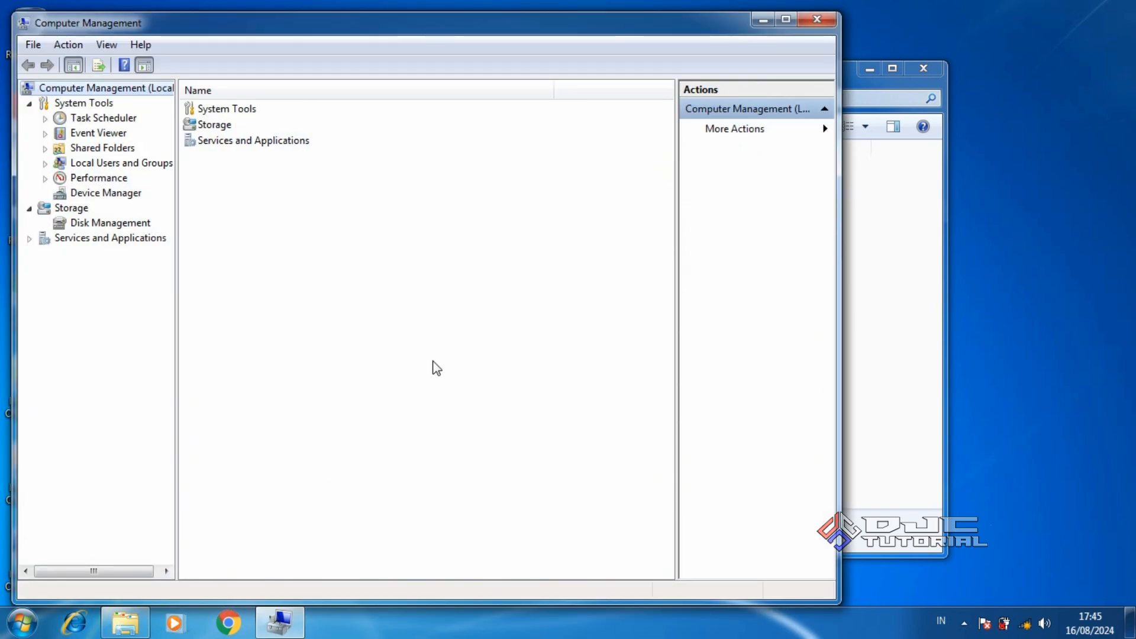
pyautogui.click(112, 223)
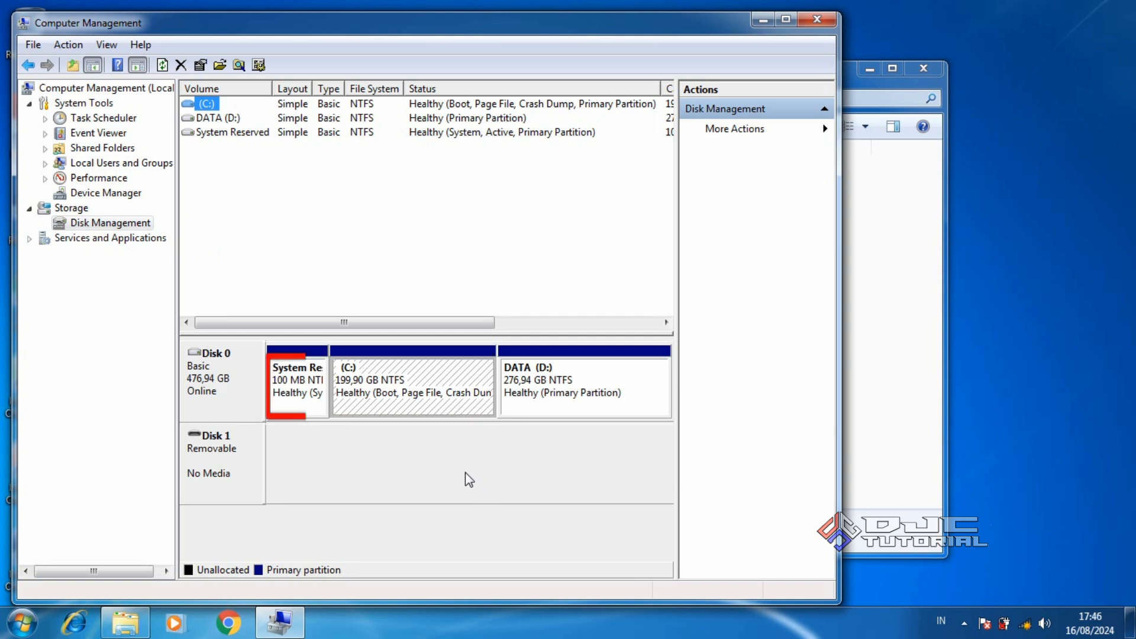
# Inspect the System Reserved, C: and DATA (D:) partitions, then close Computer Management
pyautogui.click(297, 395)
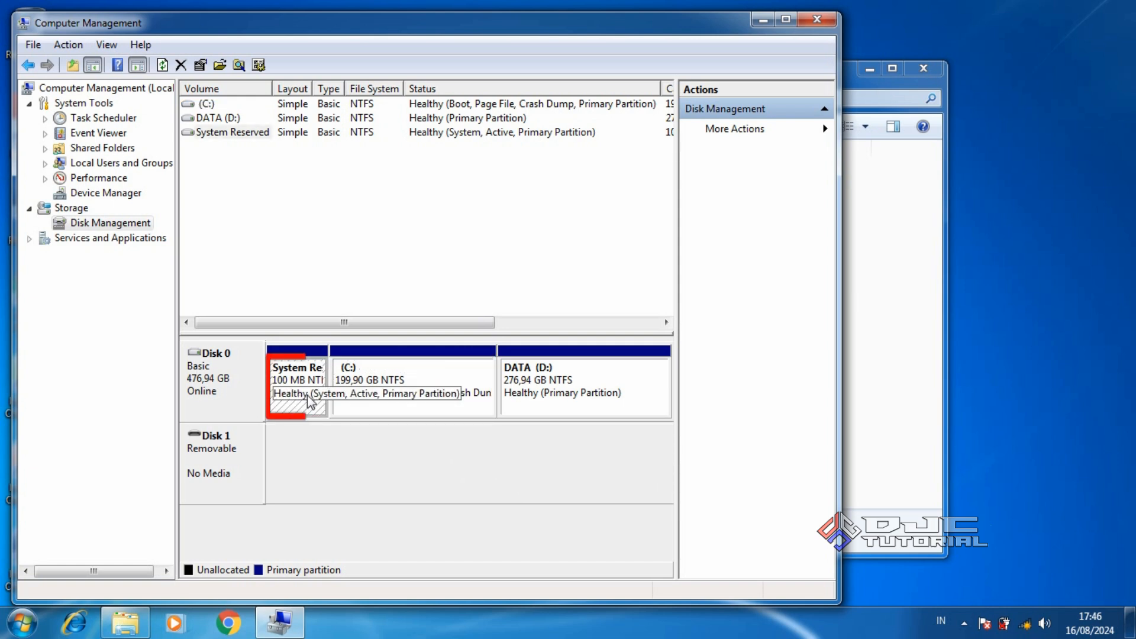
pyautogui.click(377, 397)
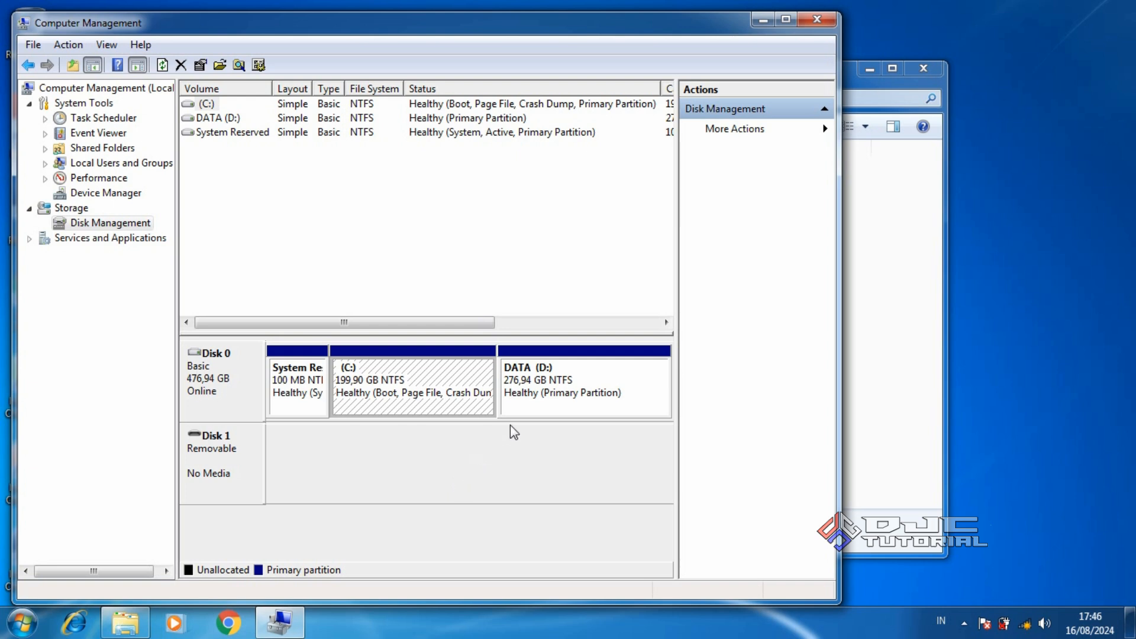
pyautogui.click(557, 396)
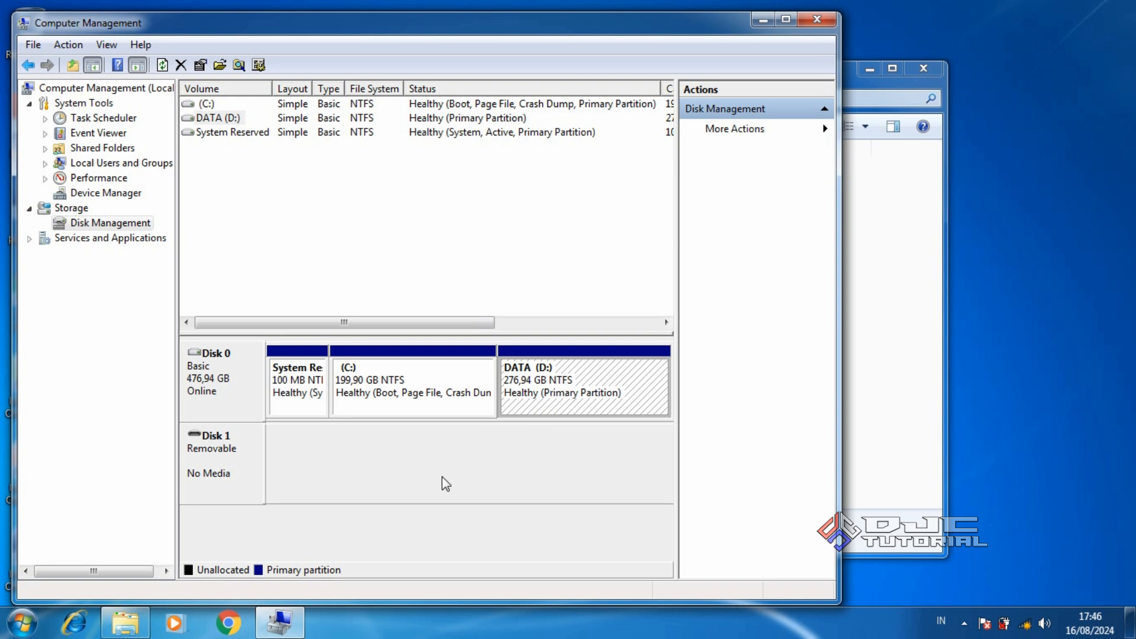
pyautogui.click(818, 20)
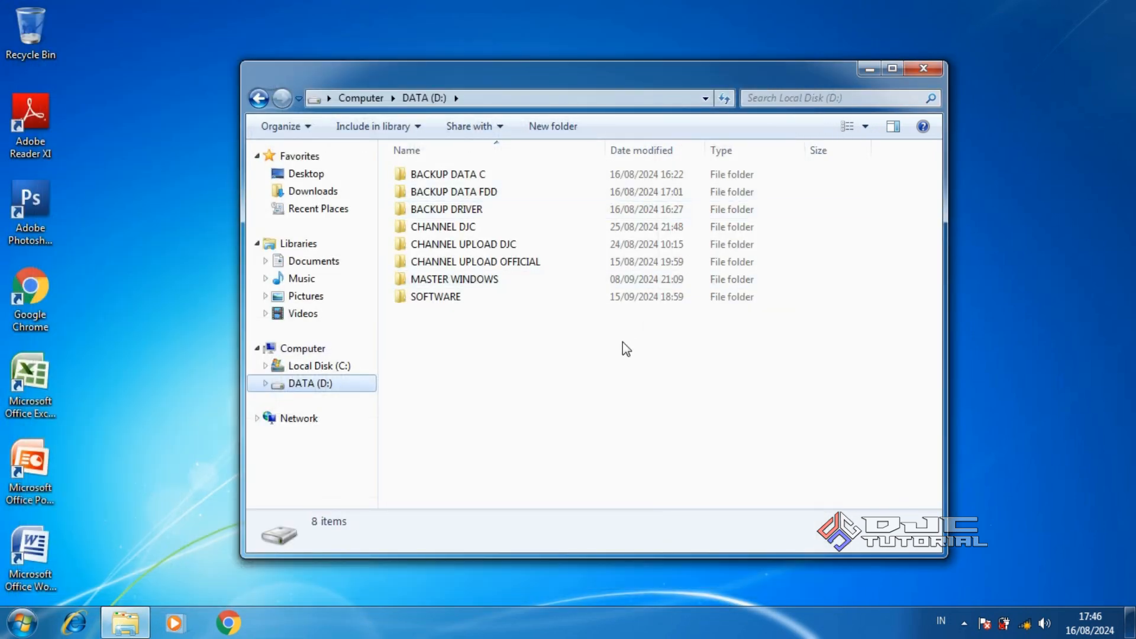
# Close the DATA (D:) window and shut Windows down from the Start menu to reach BIOS setup
pyautogui.click(922, 69)
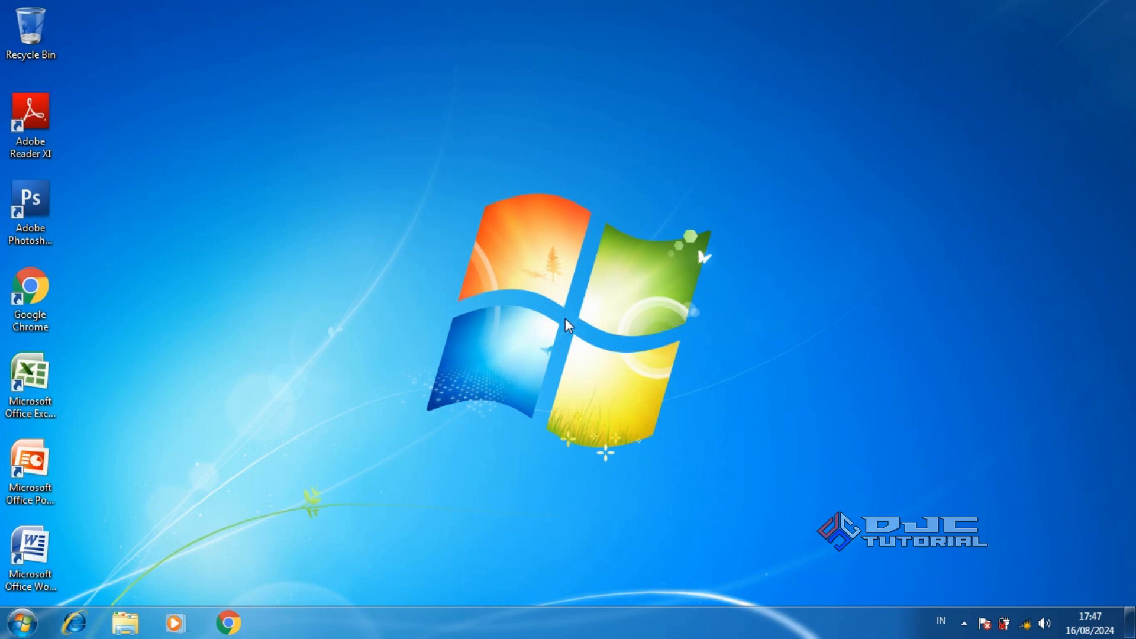
pyautogui.click(34, 612)
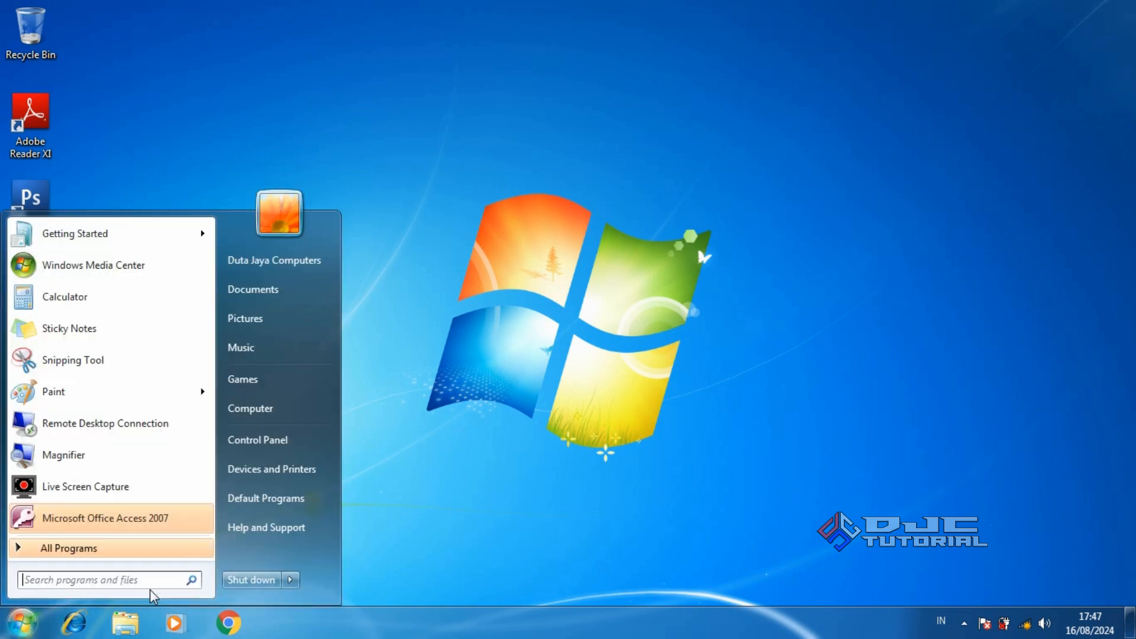
pyautogui.click(253, 578)
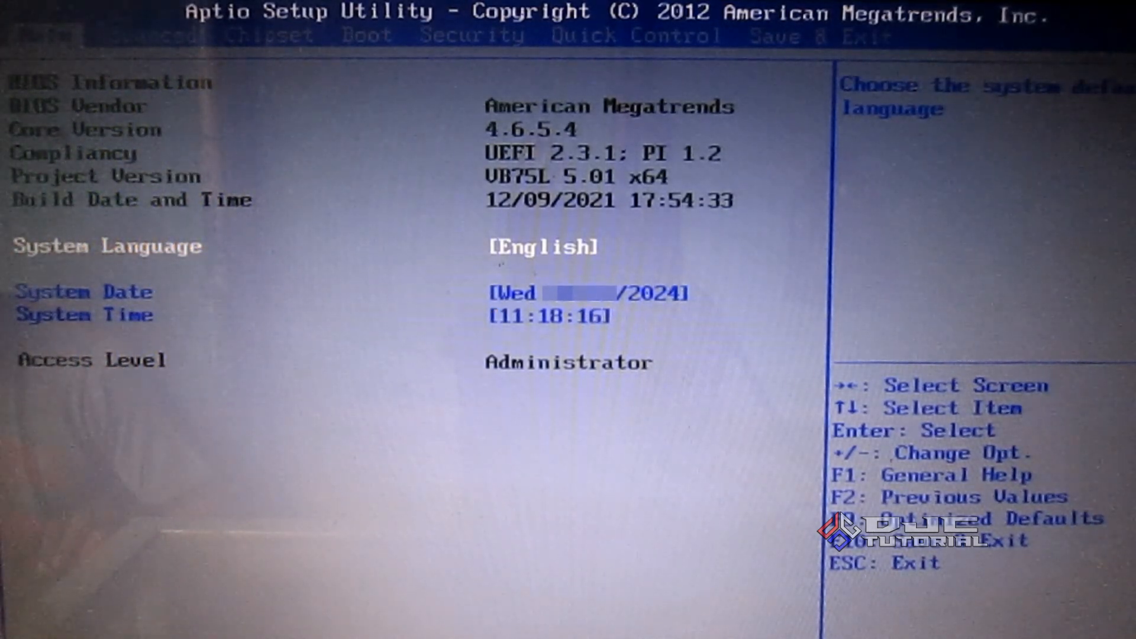
# Set SanDisk Cruzer Blade 1.27 as Boot Option #1 under the Boot tab's Hard Drive BBS Priorities
pyautogui.press('Right')
pyautogui.press('Right')
pyautogui.press('Right')
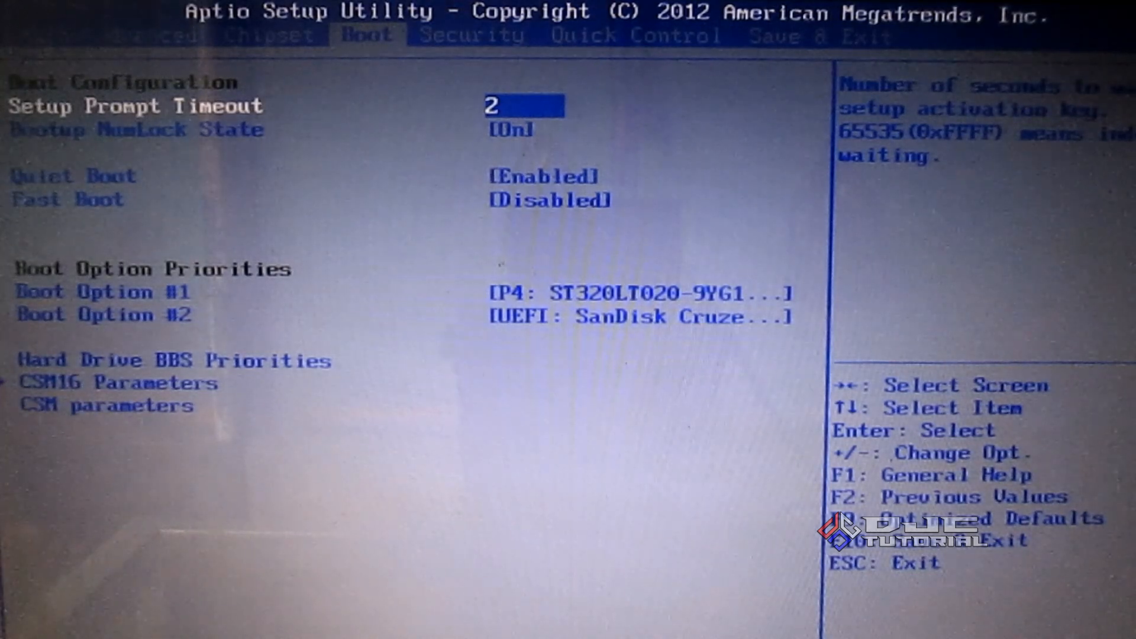
pyautogui.press('Down')
pyautogui.press('Down')
pyautogui.press('Down')
pyautogui.press('Down')
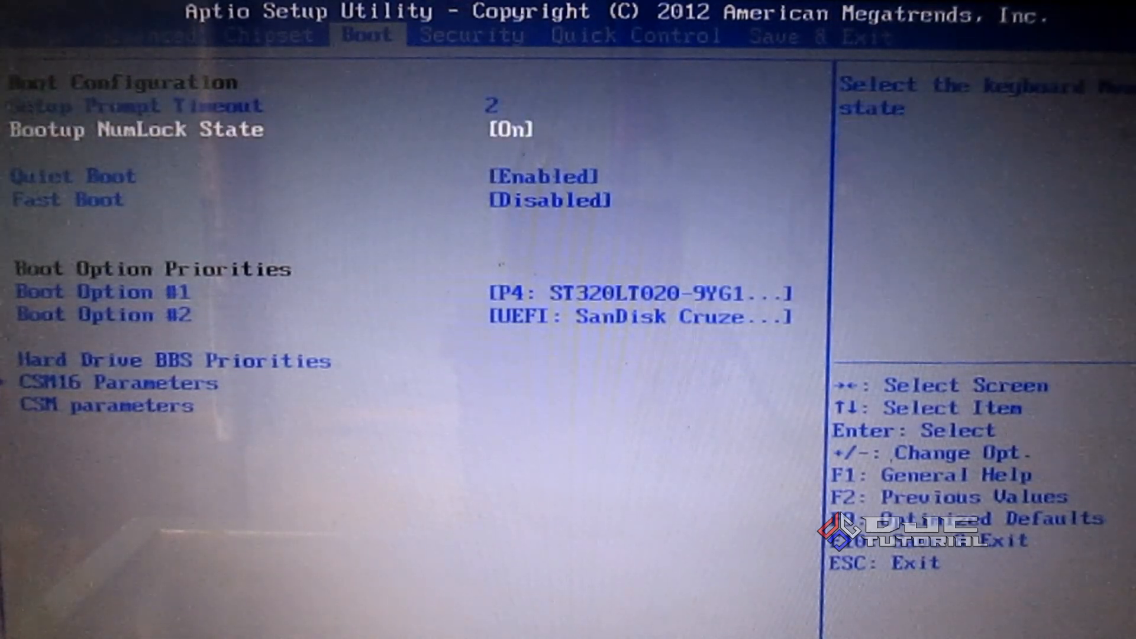
pyautogui.press('Down')
pyautogui.press('Down')
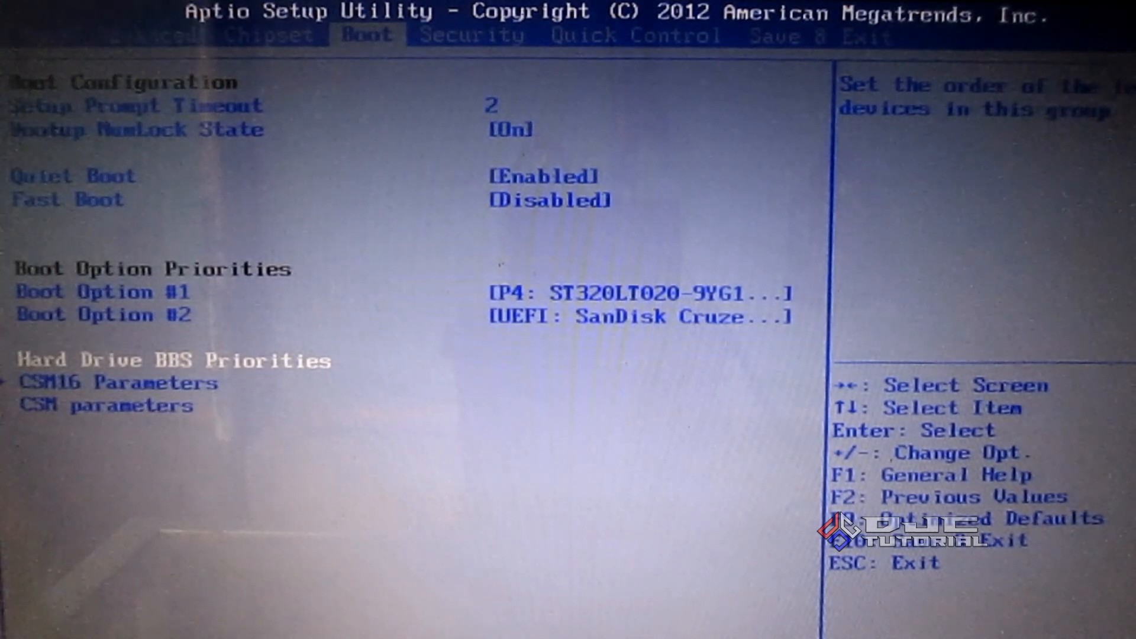
pyautogui.press('Return')
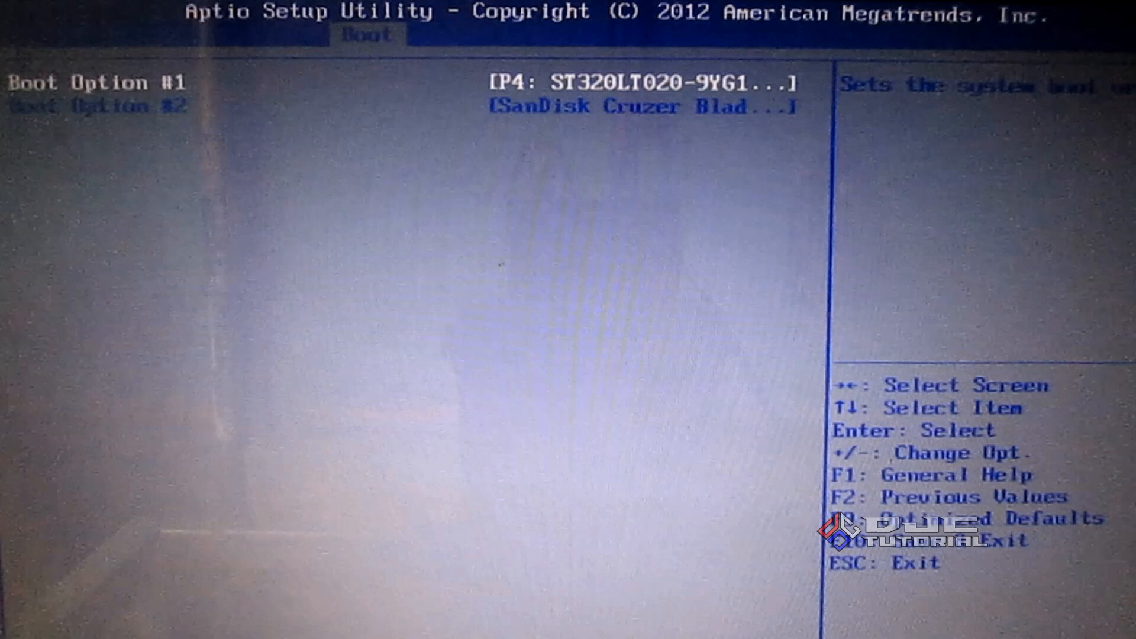
pyautogui.press('Return')
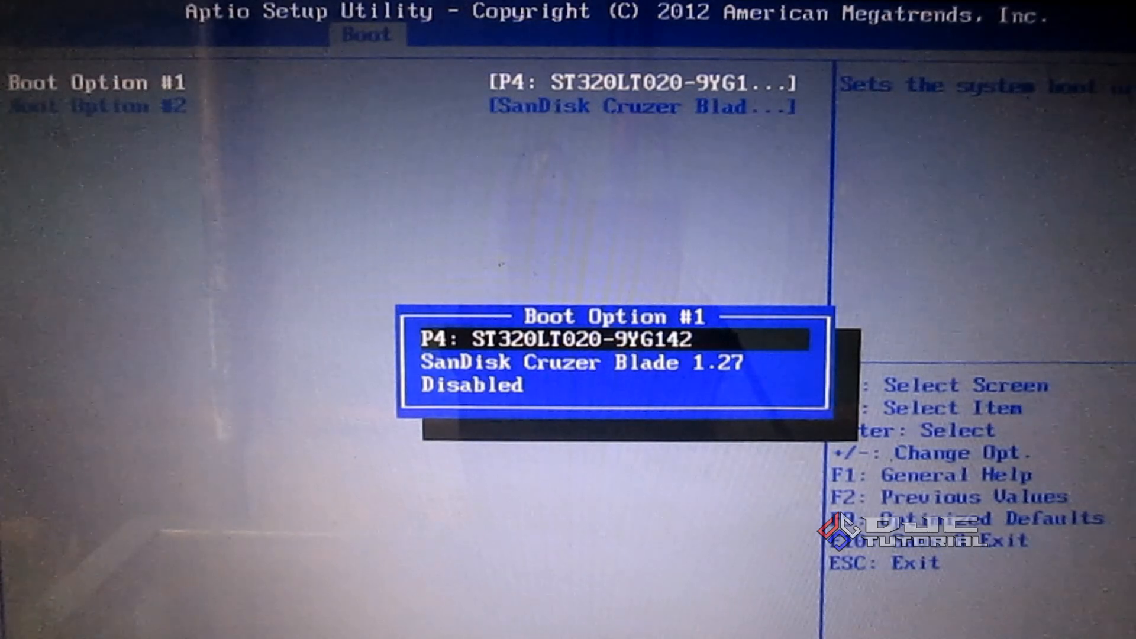
pyautogui.press('Down')
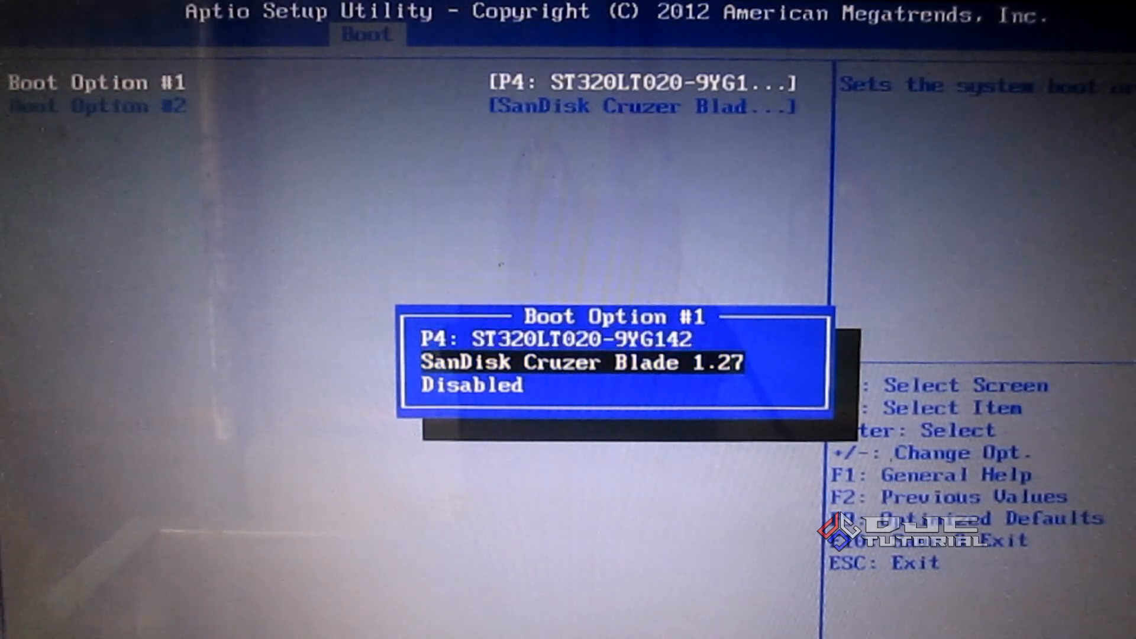
pyautogui.press('Return')
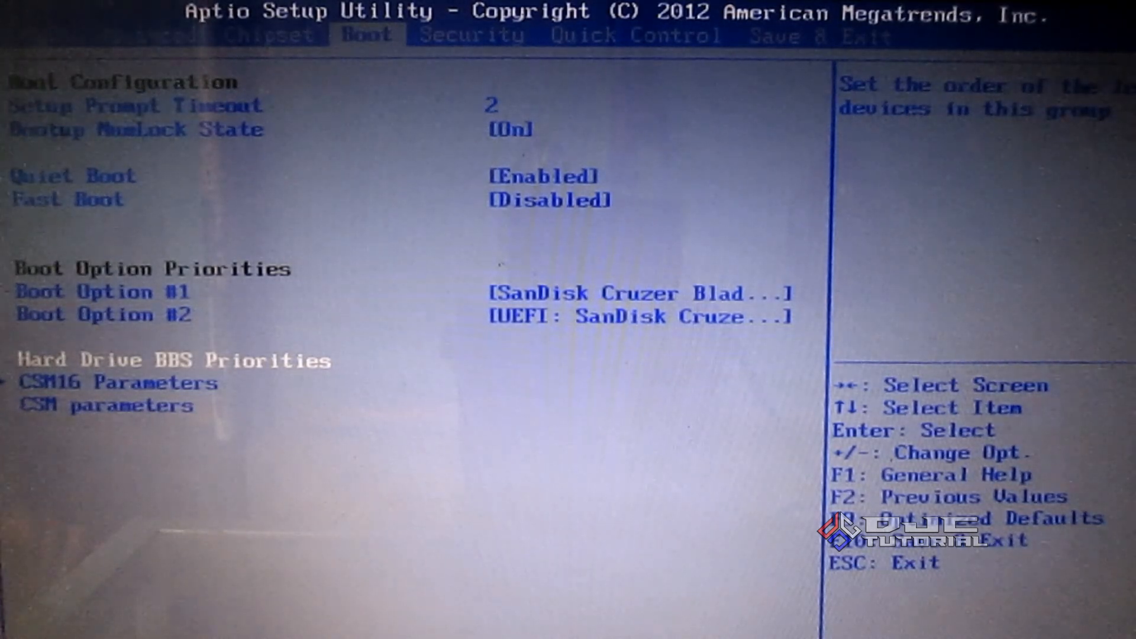
pyautogui.press('Up')
pyautogui.press('Up')
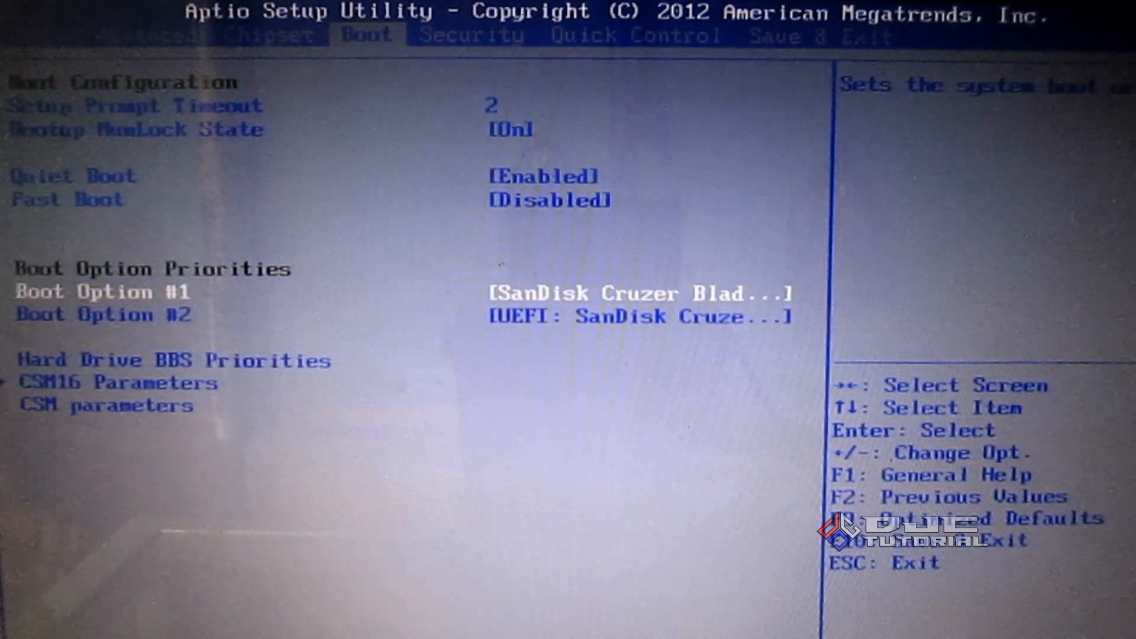
pyautogui.press('Return')
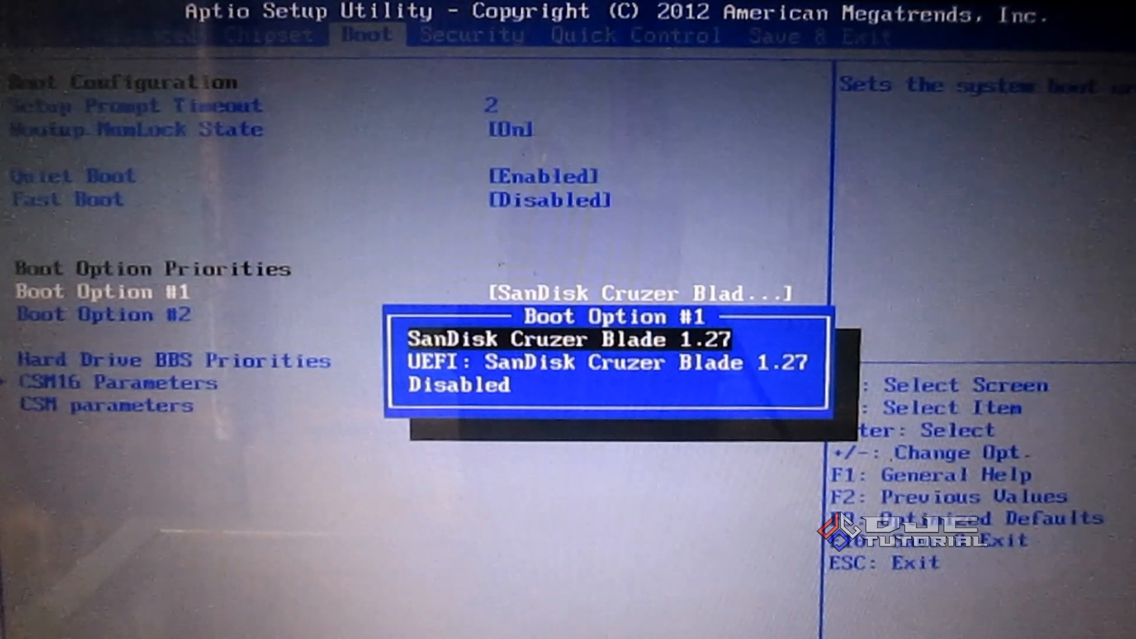
pyautogui.press('Down')
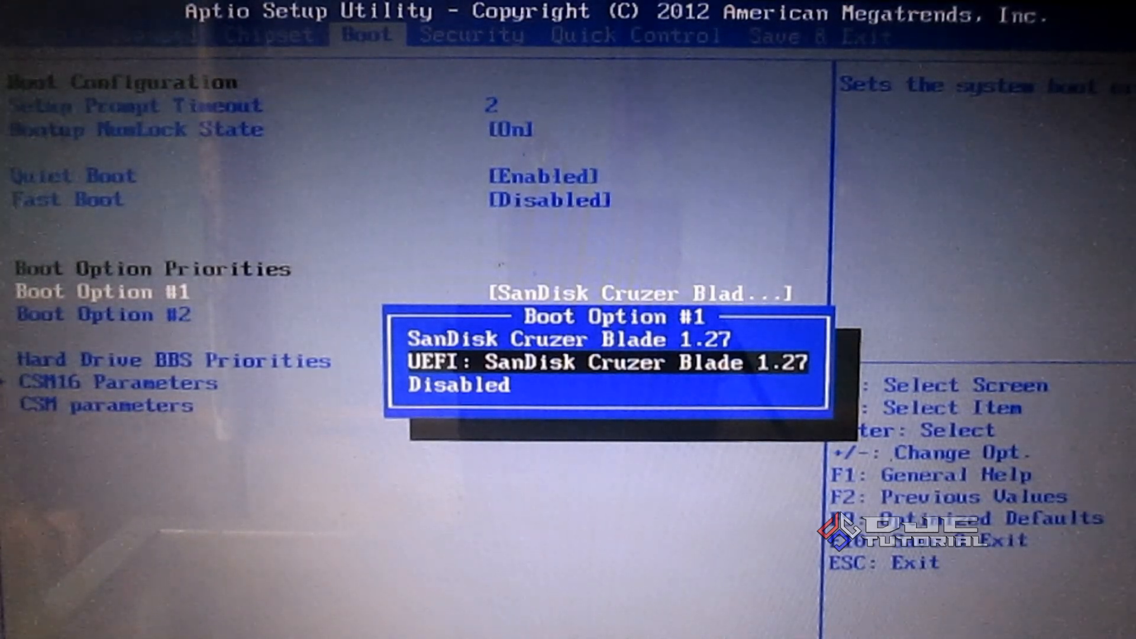
pyautogui.press('Up')
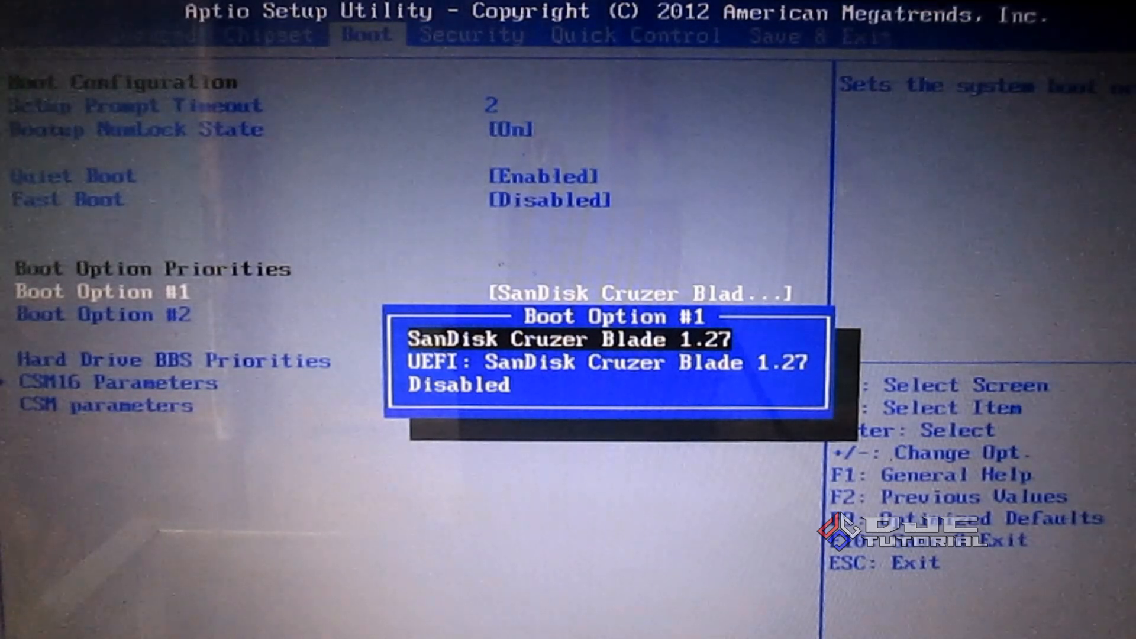
pyautogui.press('Return')
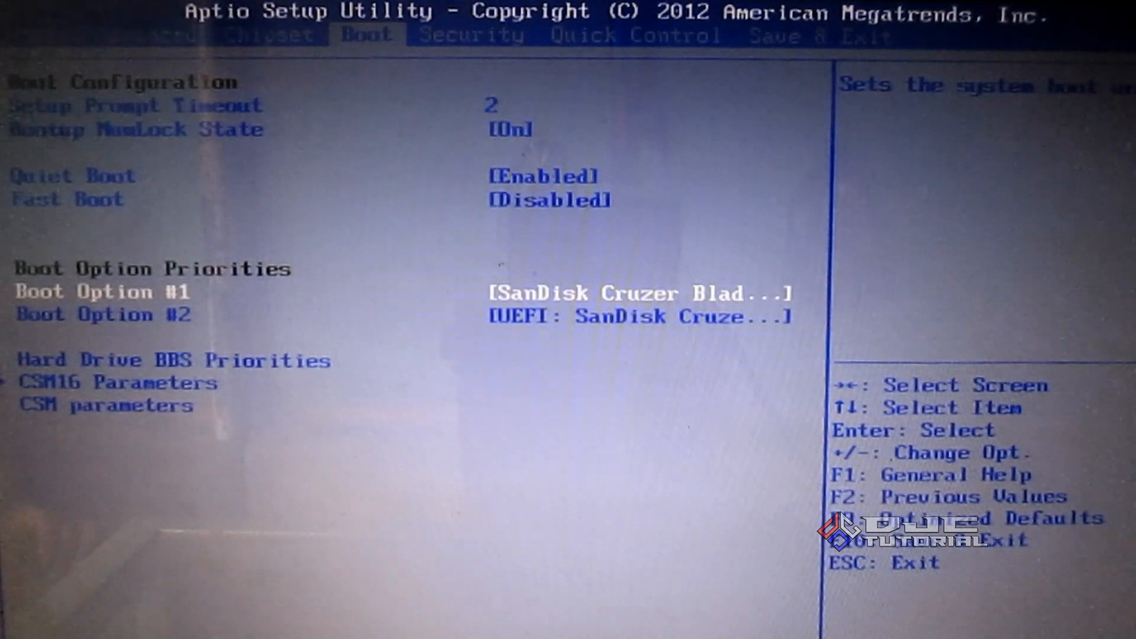
# Move to Boot Option #2 and press F10 to save the boot settings and exit
pyautogui.press('Down')
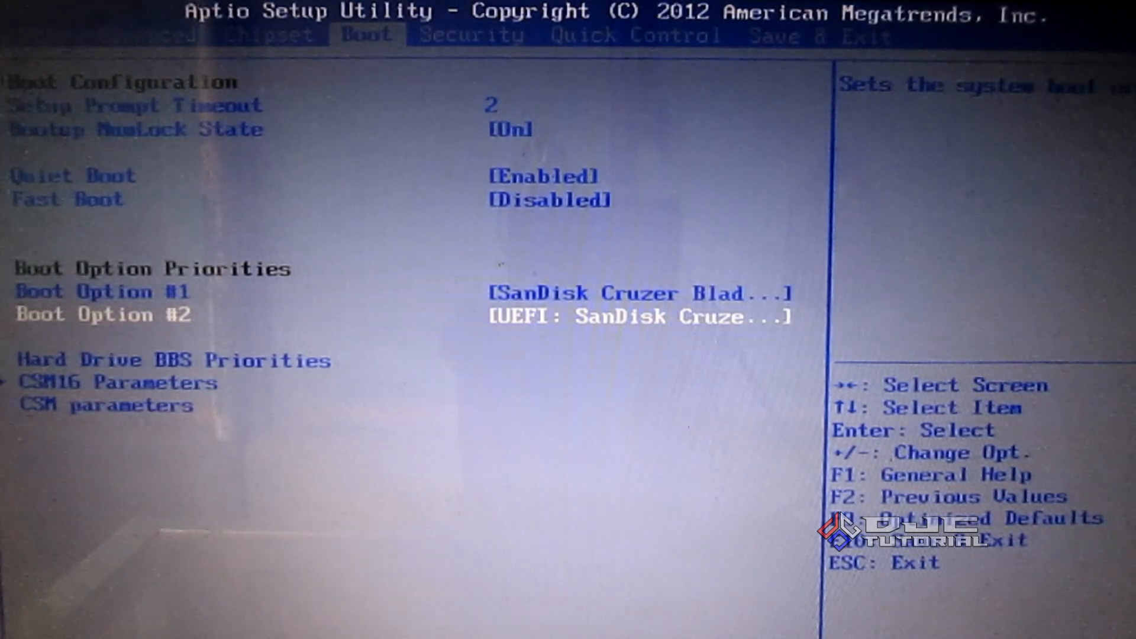
pyautogui.press('F10')
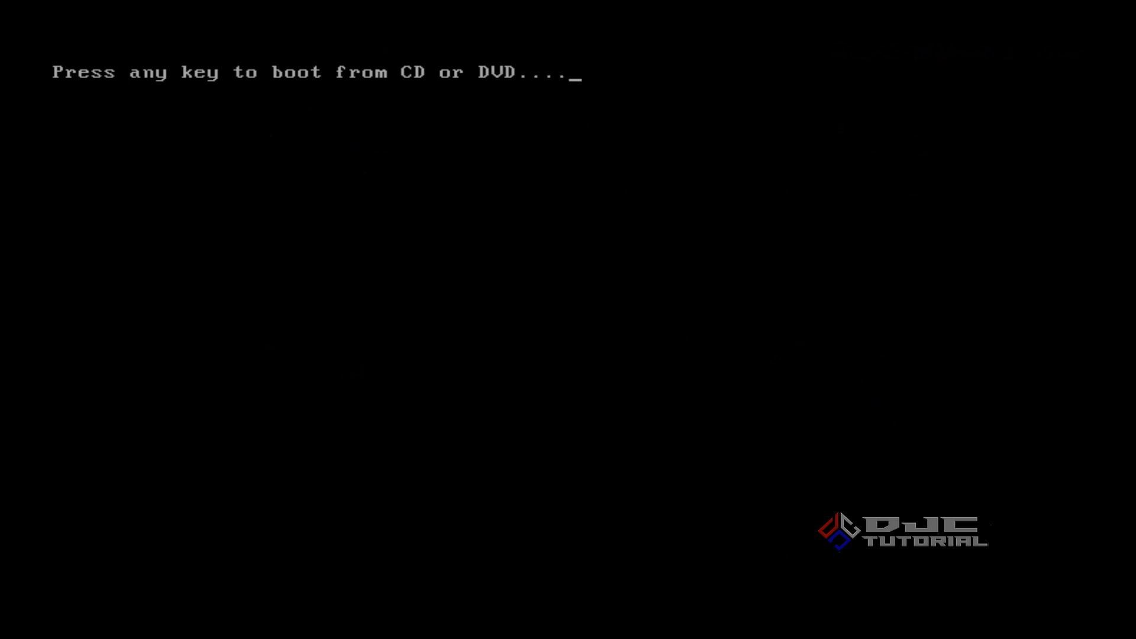
# Press a key at the boot prompt to boot from the Windows 7 installation DVD
pyautogui.press('Return')
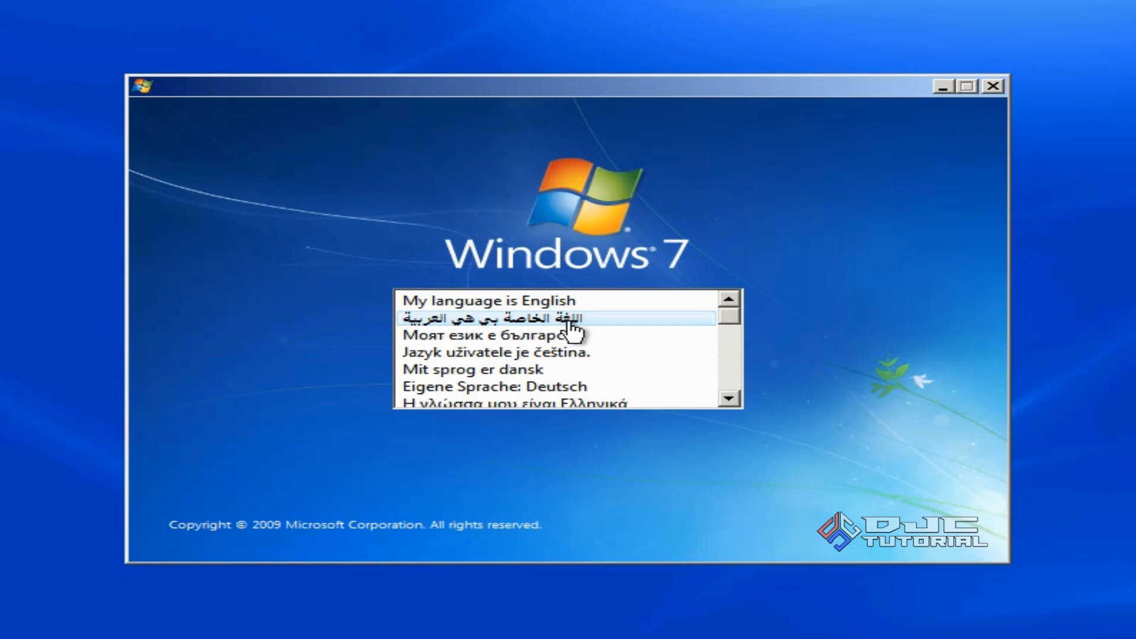
# Choose English with Indonesian (Indonesia) time and currency format and proceed
pyautogui.click(562, 301)
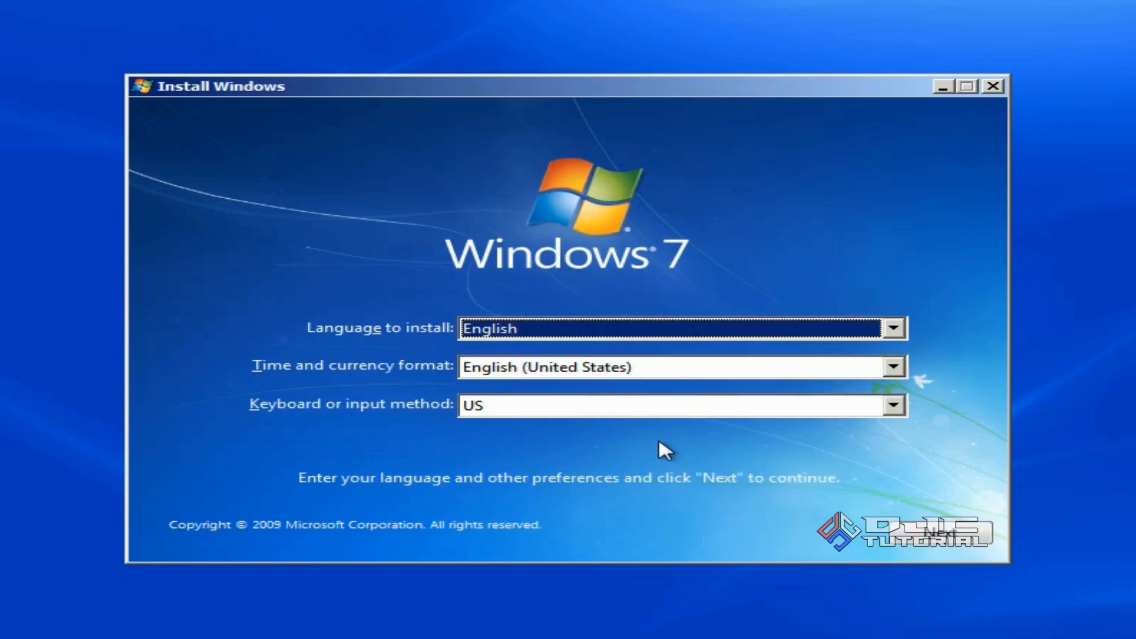
pyautogui.click(888, 367)
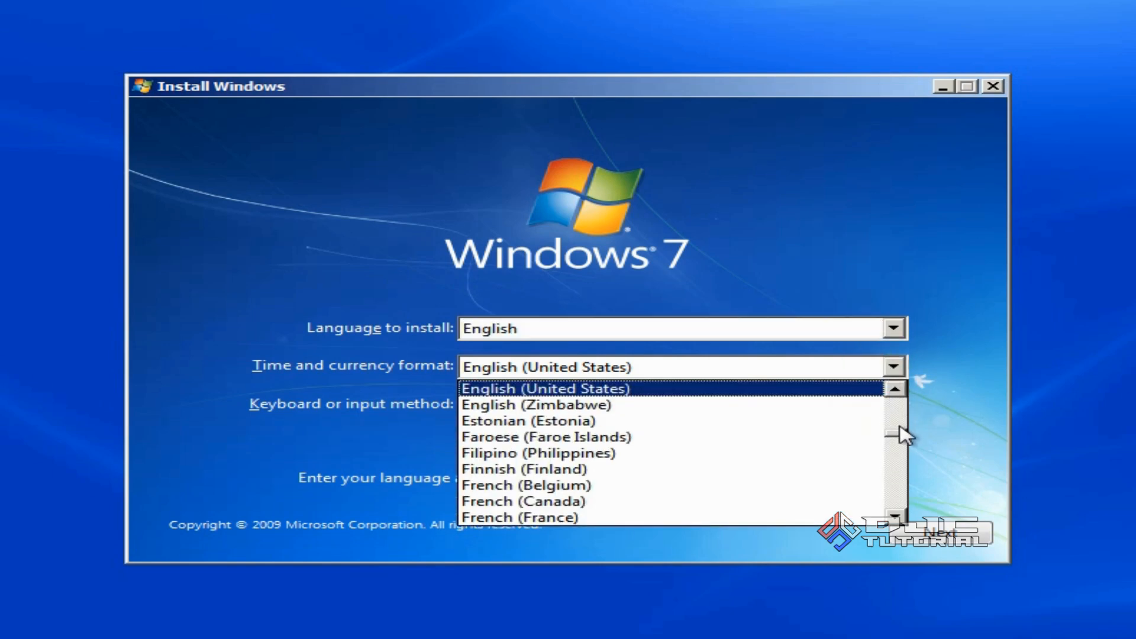
pyautogui.moveTo(901, 439); pyautogui.dragTo(903, 454)
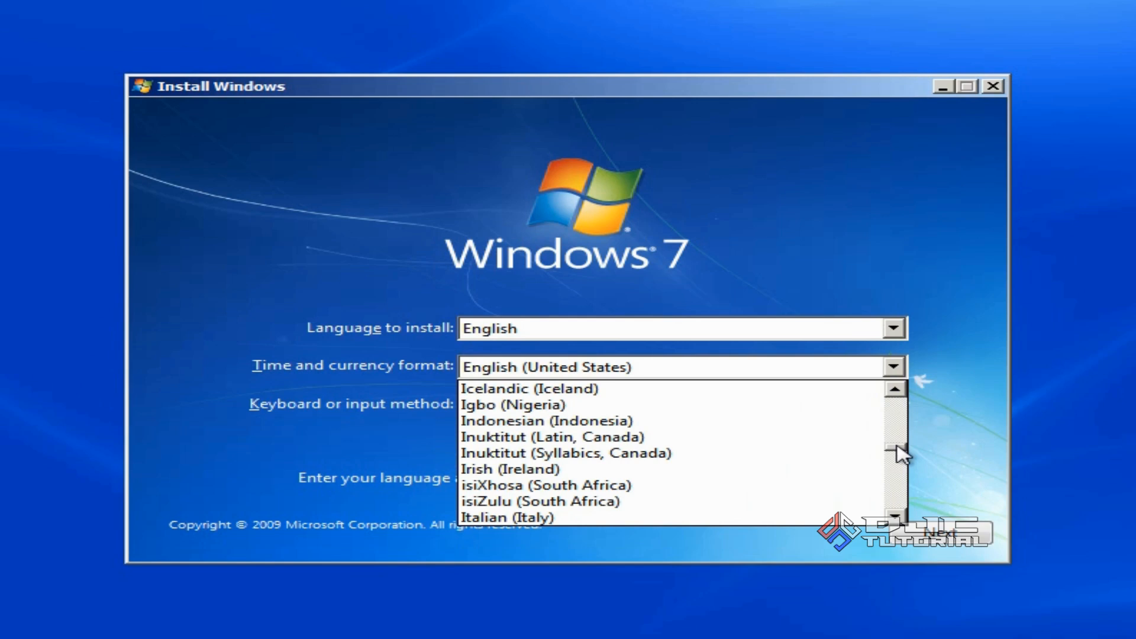
pyautogui.click(766, 432)
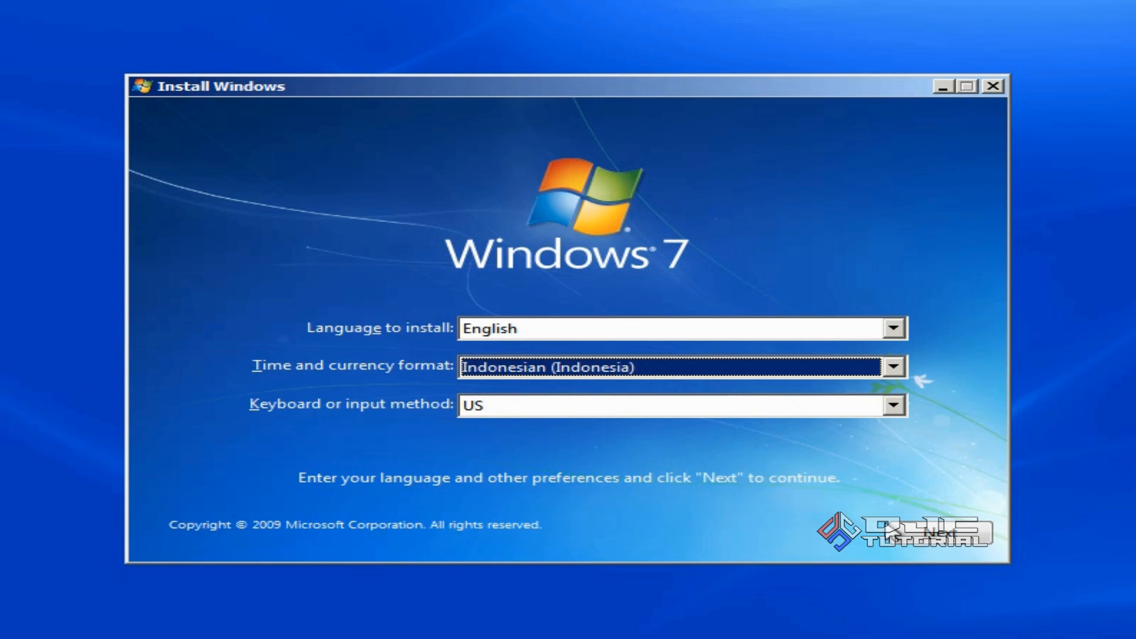
pyautogui.click(917, 540)
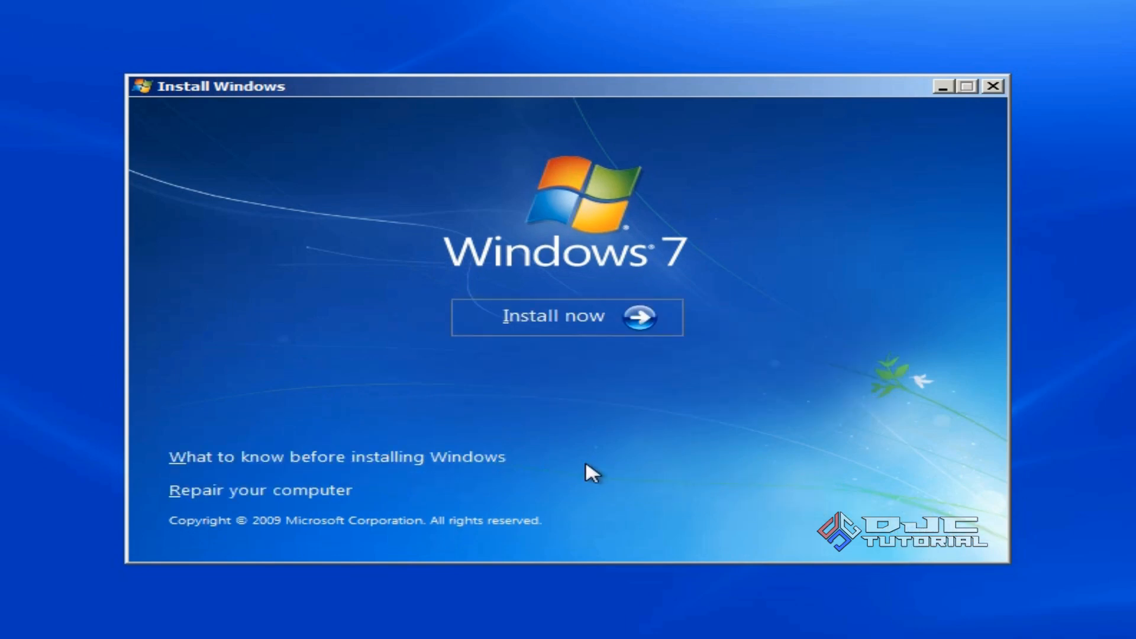
# Start Install now, accept the license terms and pick the Custom (advanced) installation
pyautogui.click(573, 324)
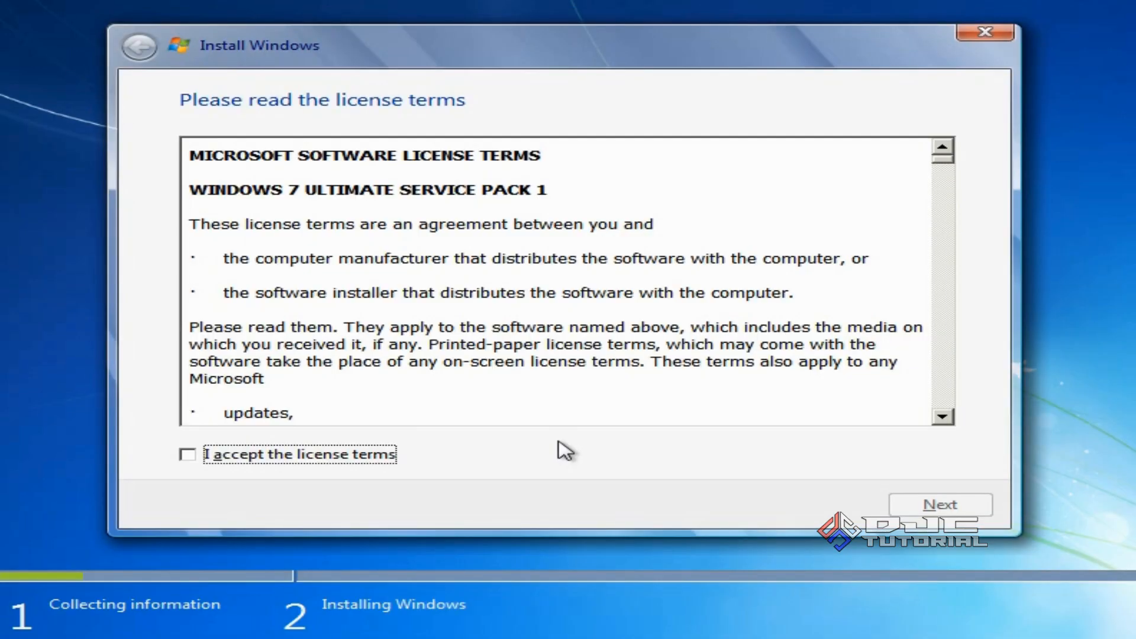
pyautogui.click(187, 454)
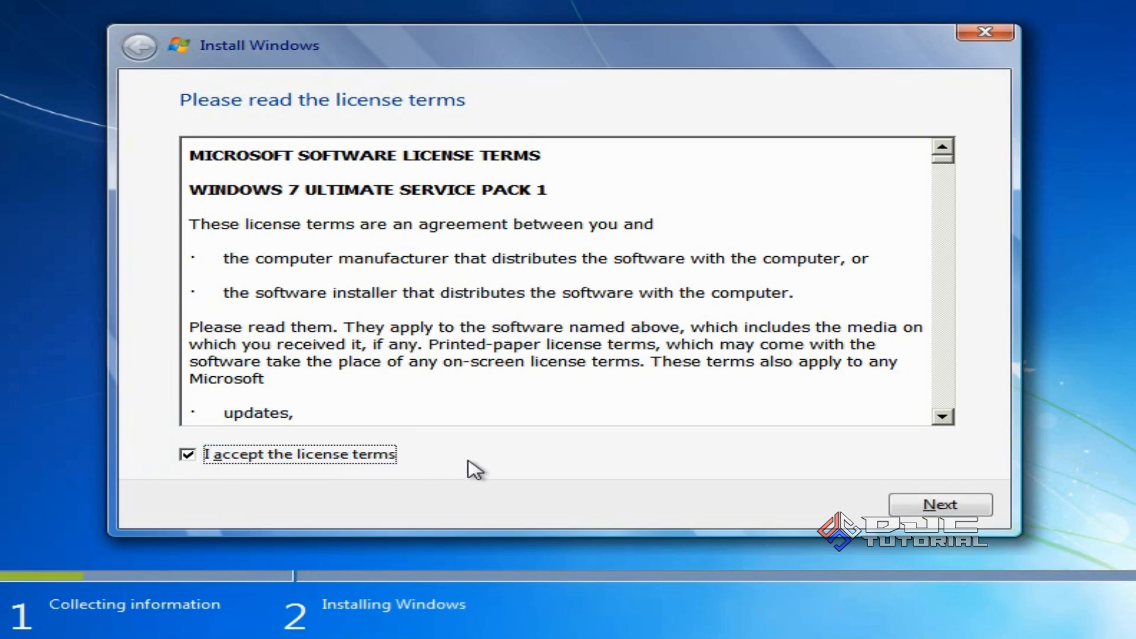
pyautogui.click(916, 512)
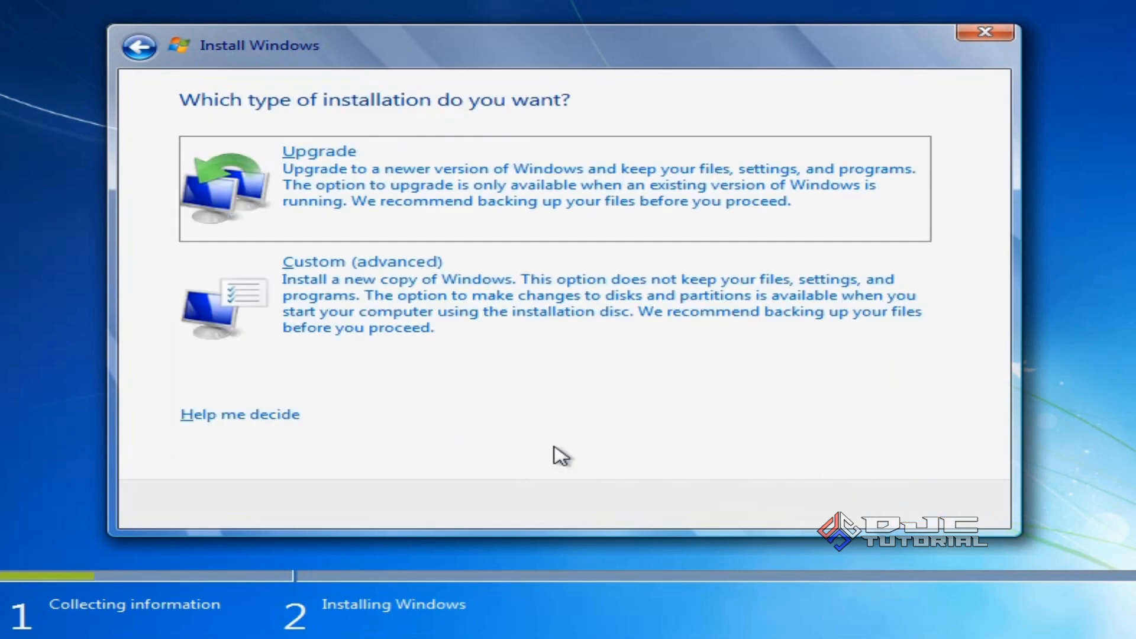
pyautogui.click(528, 337)
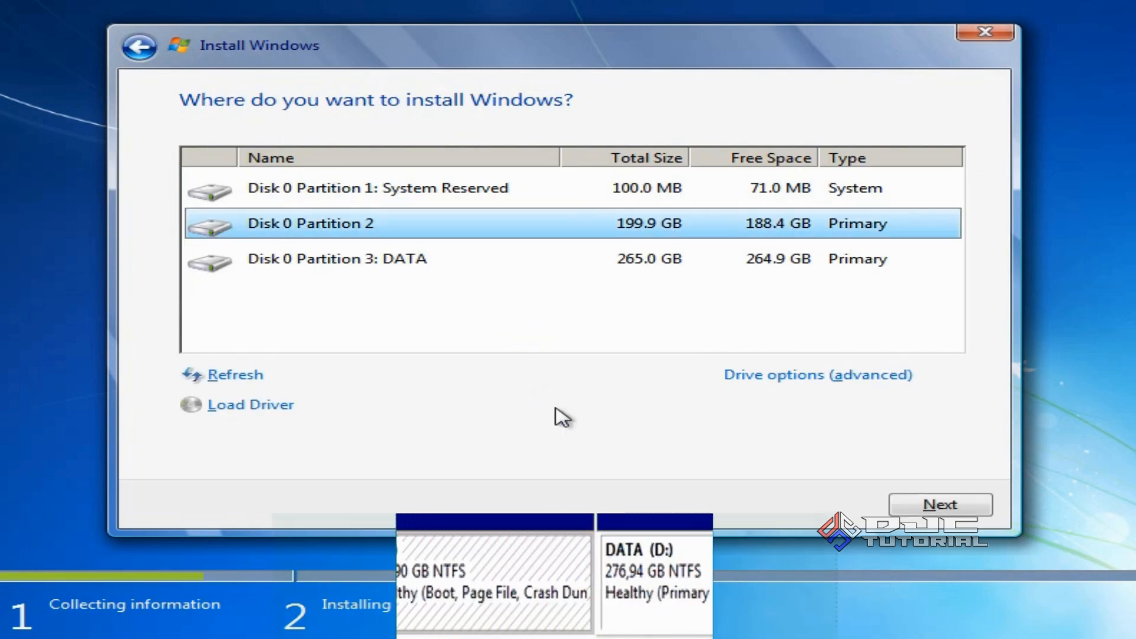
# Format the 100 MB System Reserved Disk 0 Partition 1 through Drive options (advanced)
pyautogui.click(407, 264)
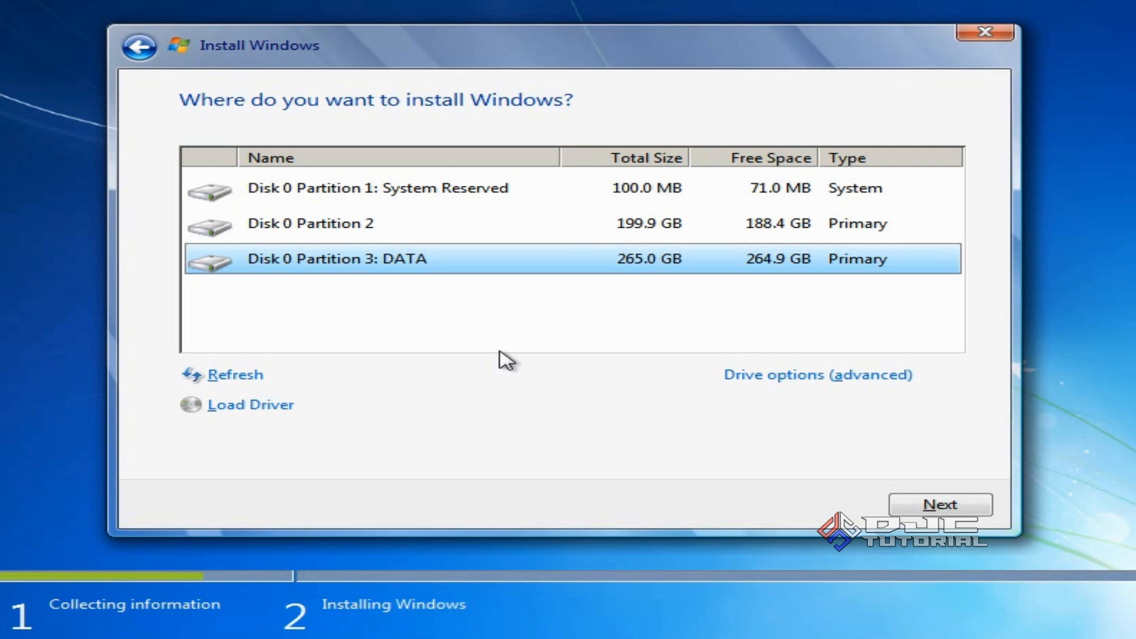
pyautogui.click(407, 207)
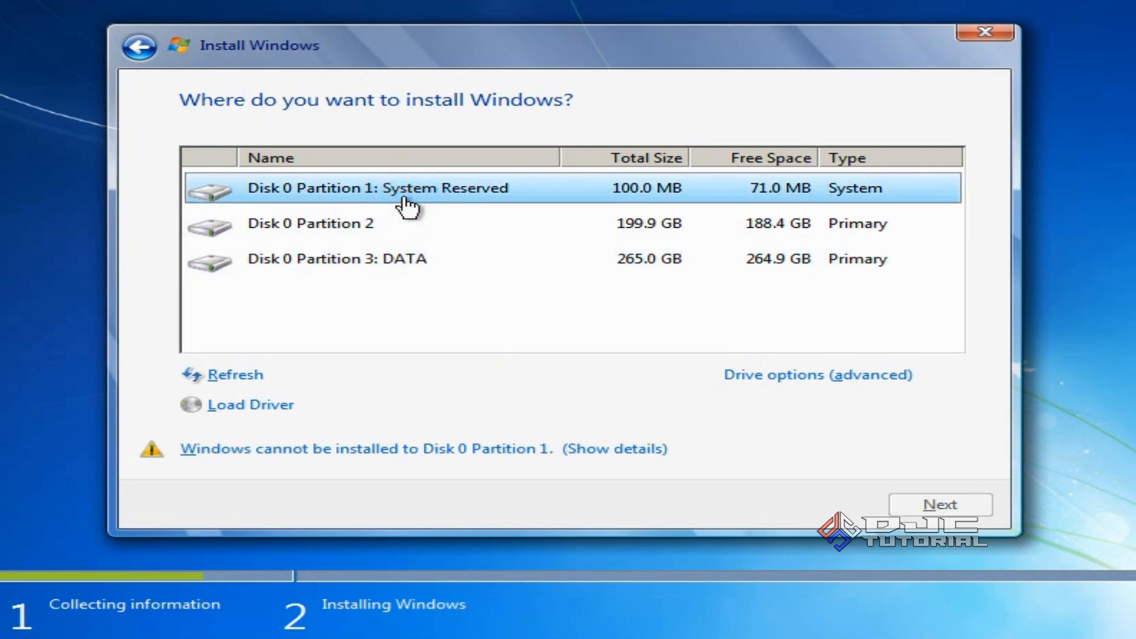
pyautogui.click(742, 376)
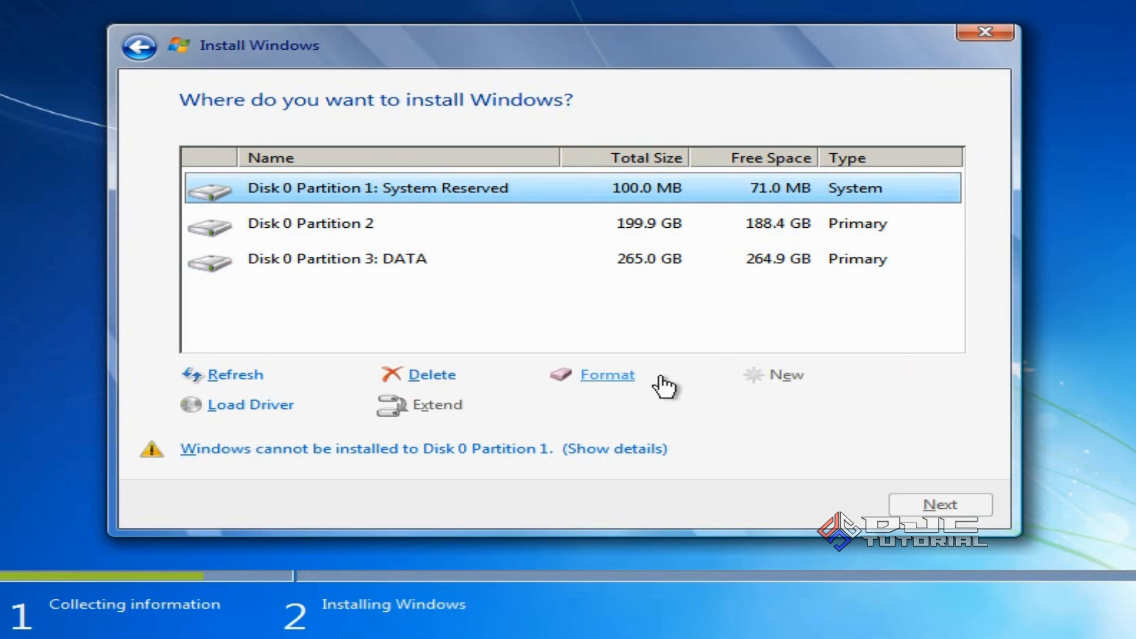
pyautogui.click(627, 383)
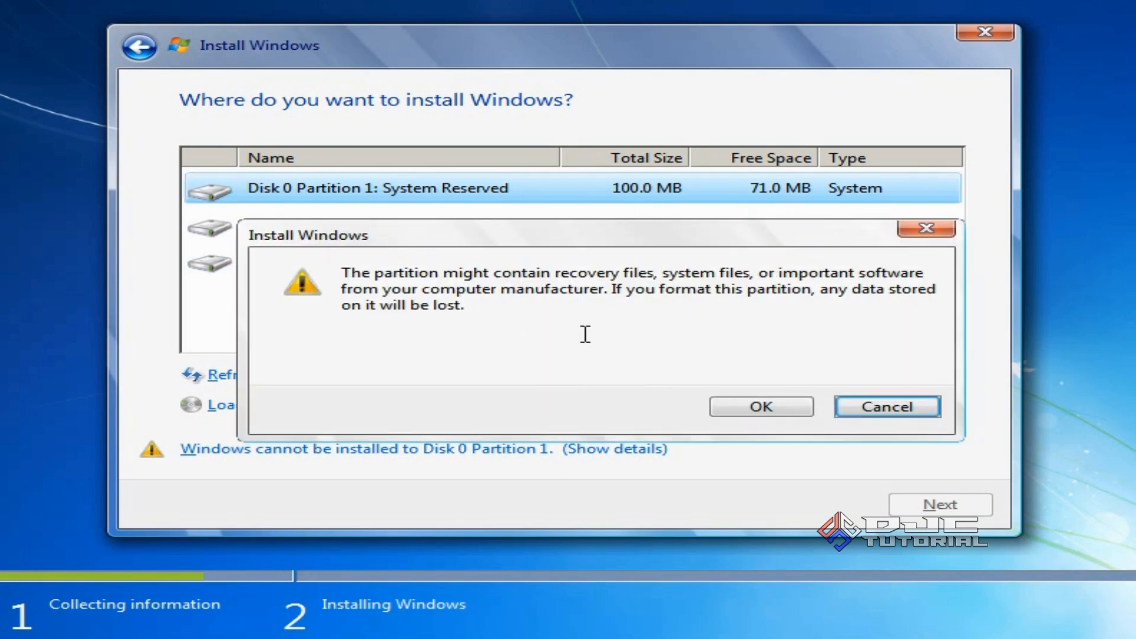
pyautogui.click(755, 408)
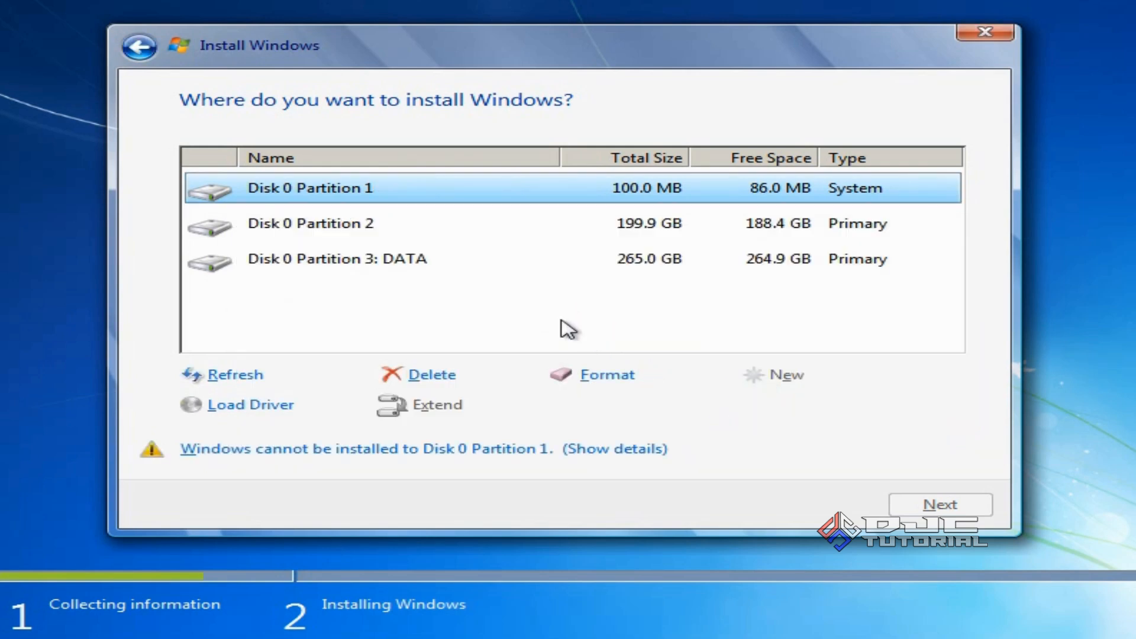
# Format Disk 0 Partition 2, then reselect Partition 1
pyautogui.click(428, 240)
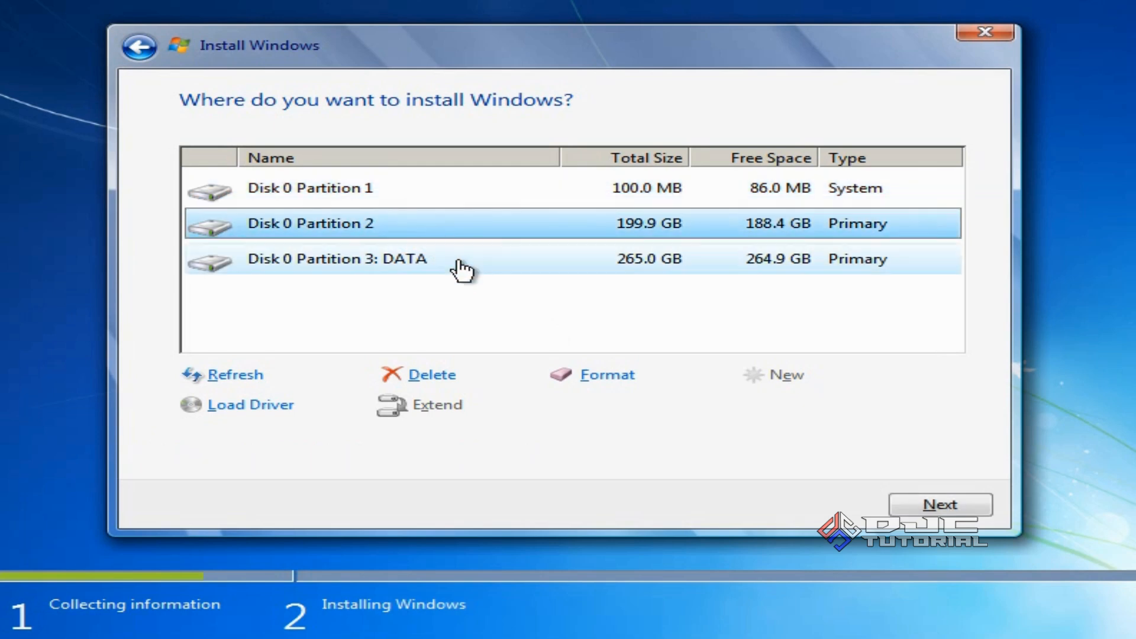
pyautogui.click(602, 375)
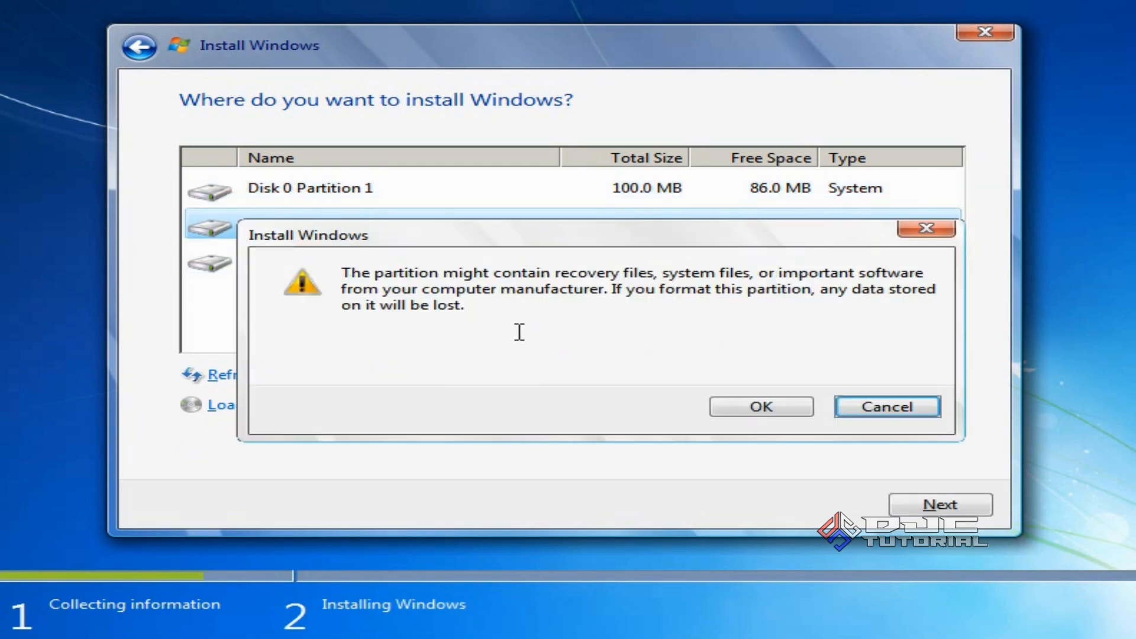
pyautogui.click(731, 409)
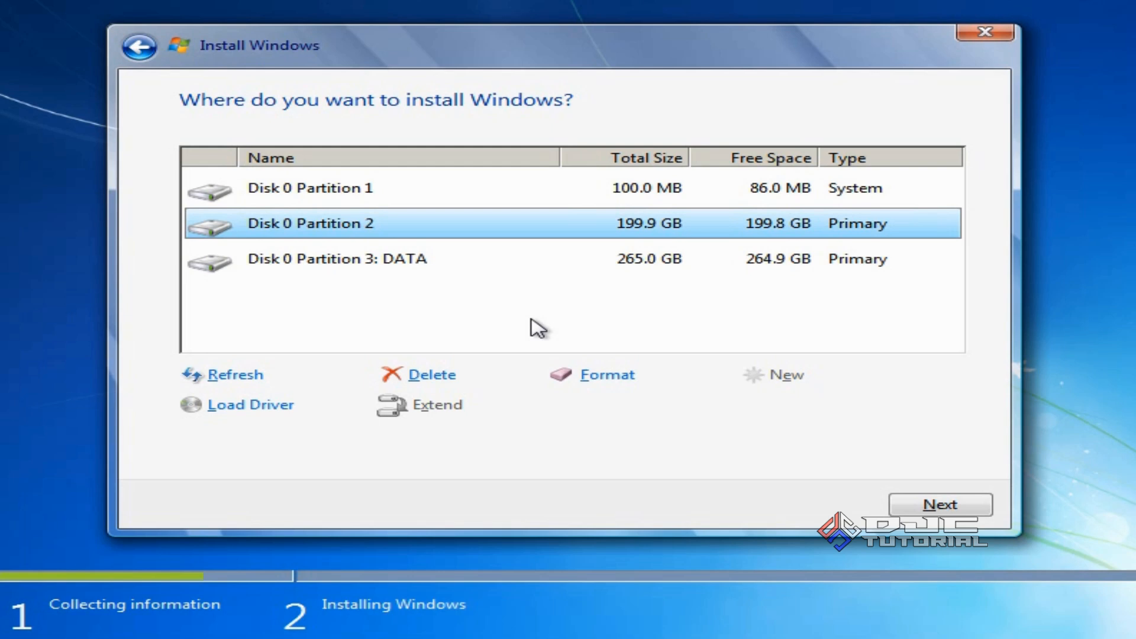
pyautogui.click(397, 197)
# Delete Partition 1 and the 199.9 GB partition, leaving unallocated space
pyautogui.click(439, 373)
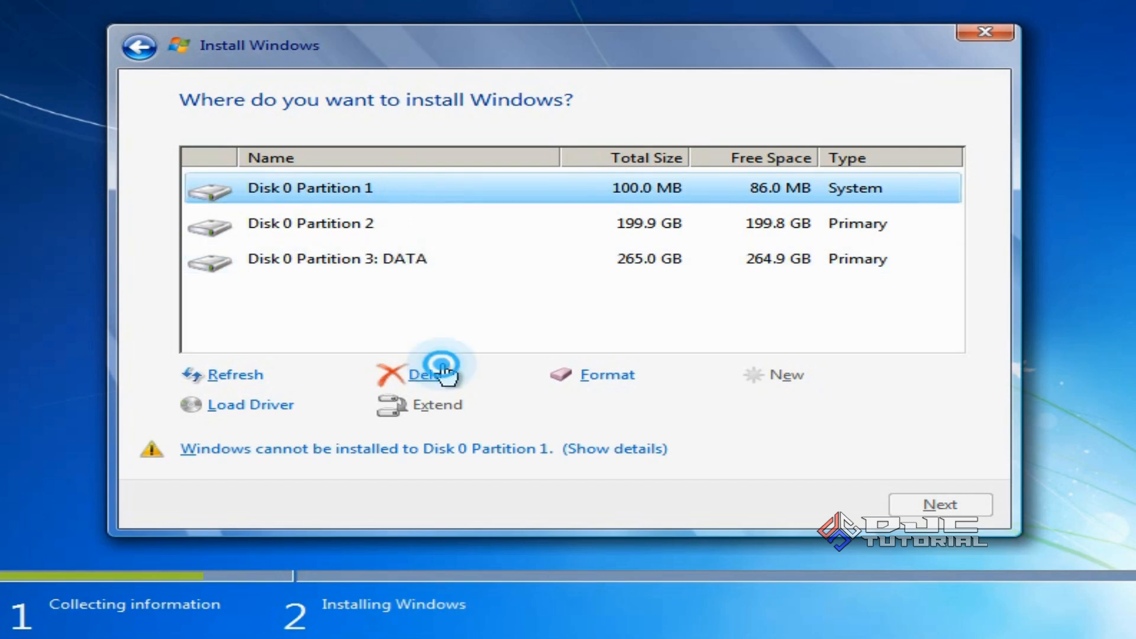
pyautogui.click(739, 402)
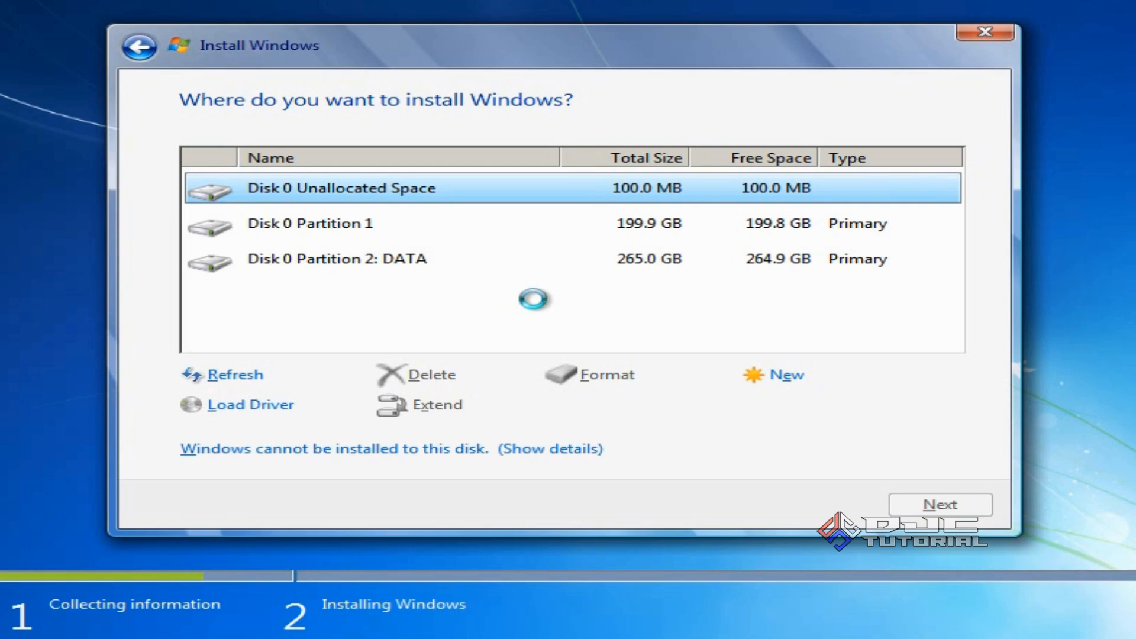
pyautogui.click(413, 225)
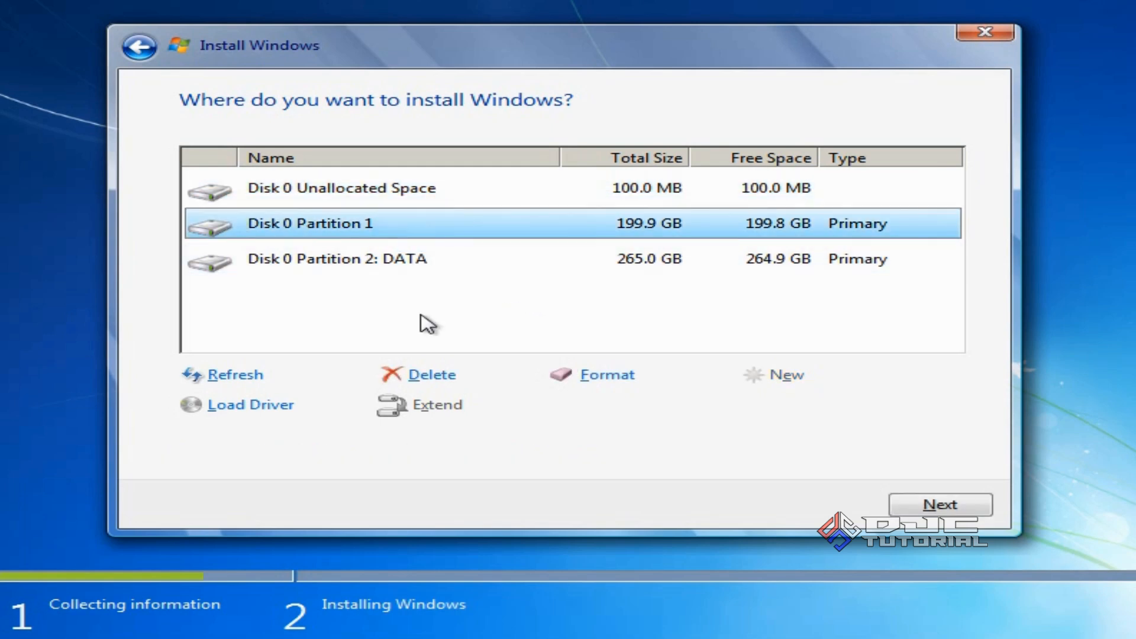
pyautogui.click(438, 379)
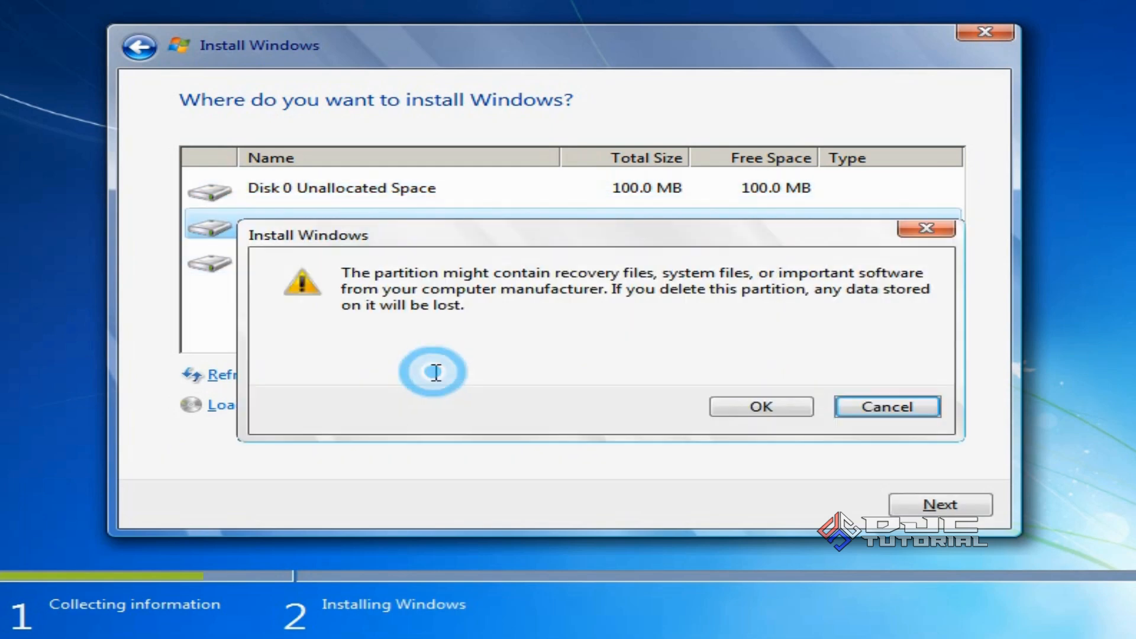
pyautogui.click(729, 405)
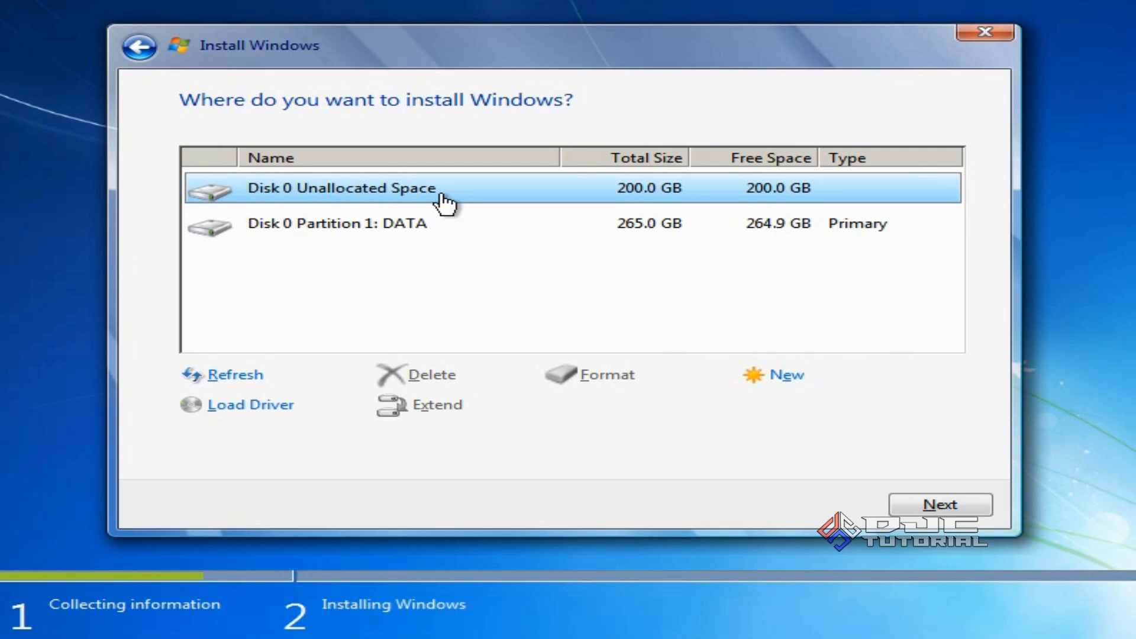
# Create a new 204800 MB partition, accepting the extra system partitions
pyautogui.click(787, 383)
pyautogui.click(828, 408)
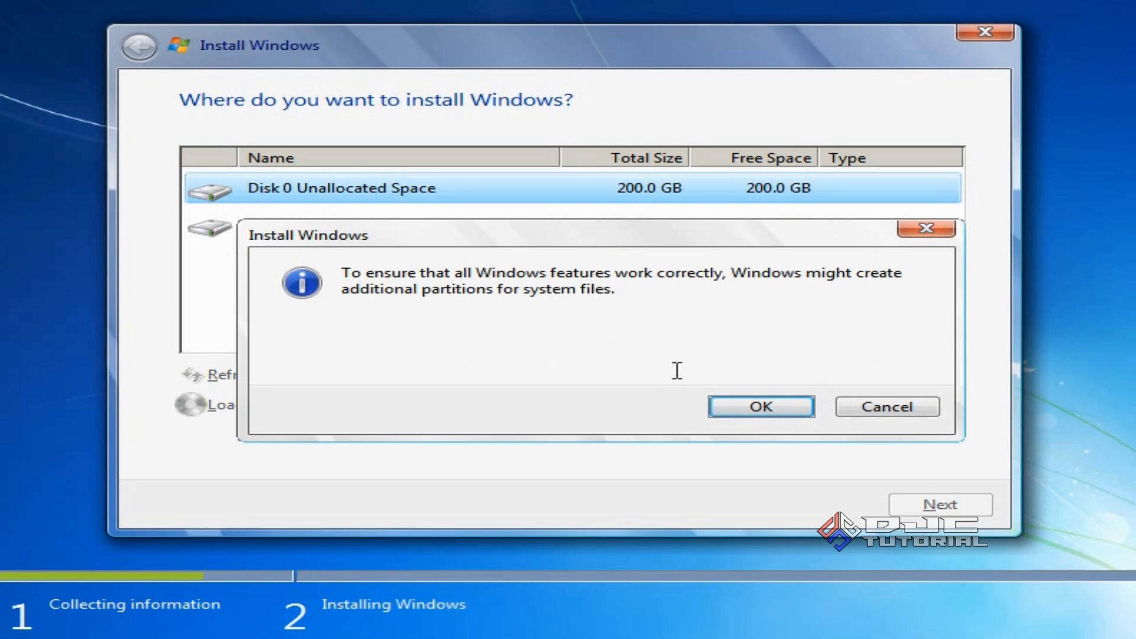
pyautogui.click(757, 411)
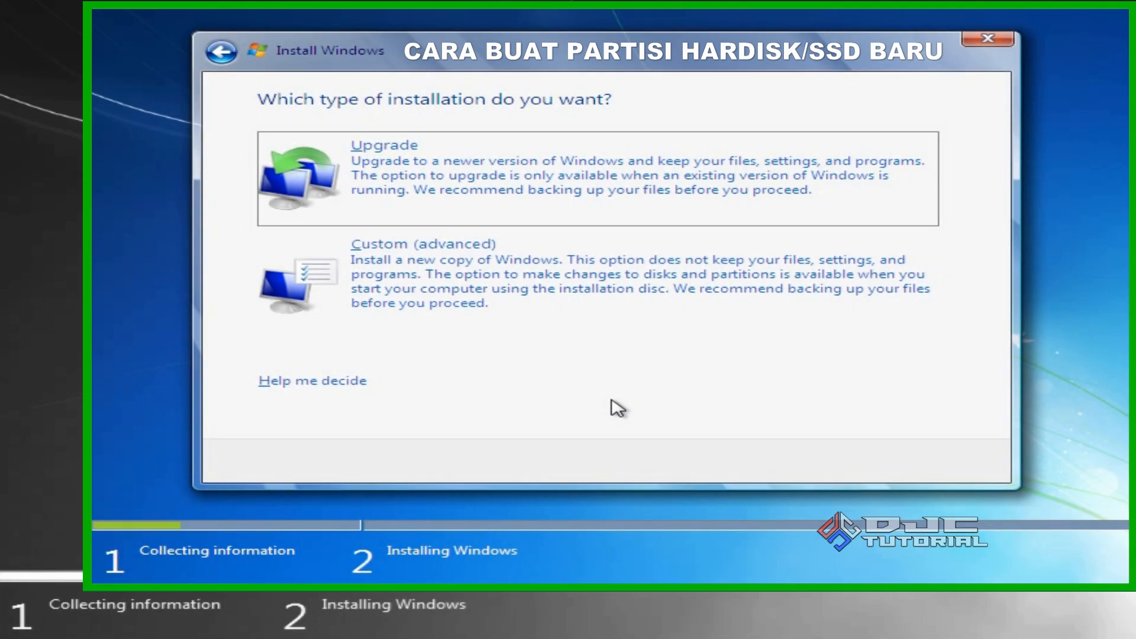
# Choose Custom (advanced) and create a 204800 MB partition, accepting the System Reserved partition
pyautogui.click(582, 292)
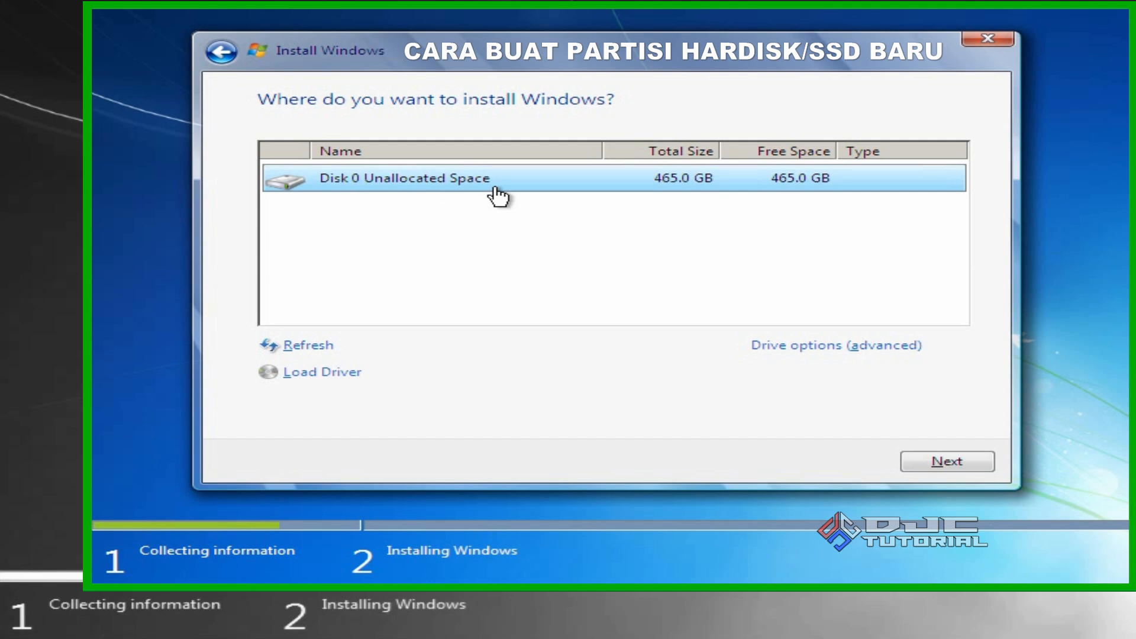
pyautogui.click(774, 348)
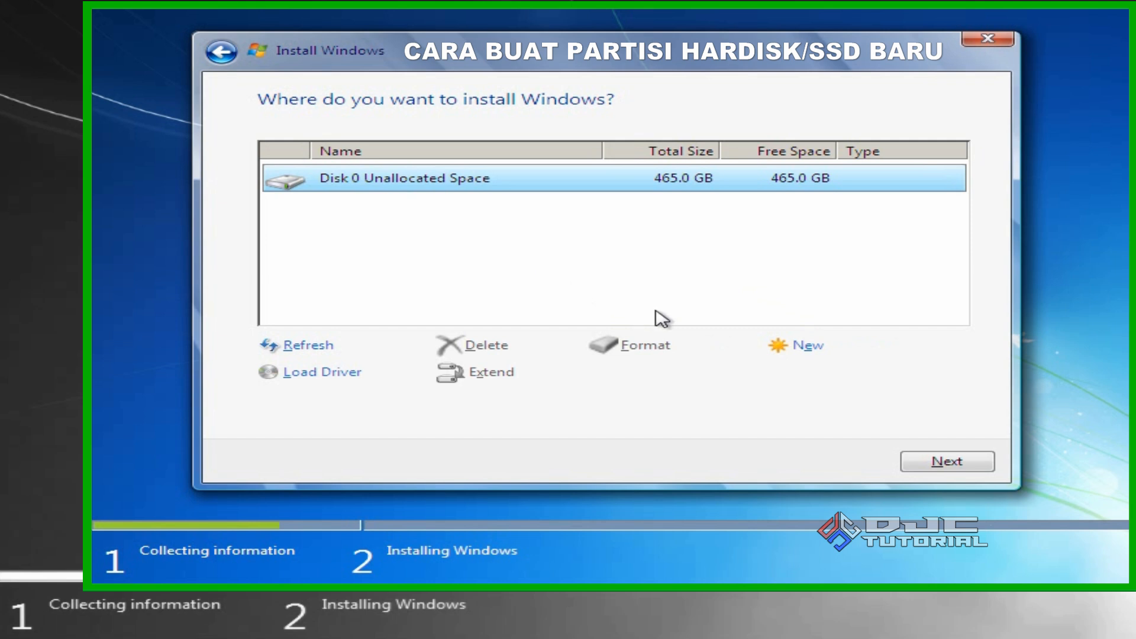
pyautogui.click(803, 347)
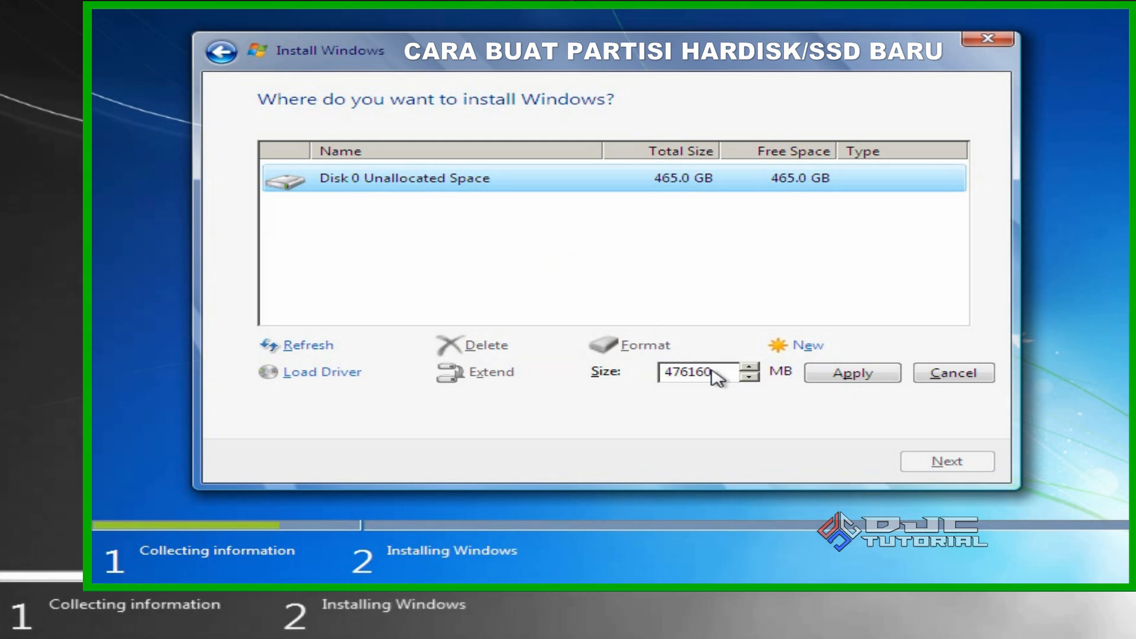
pyautogui.moveTo(716, 372); pyautogui.dragTo(662, 380)
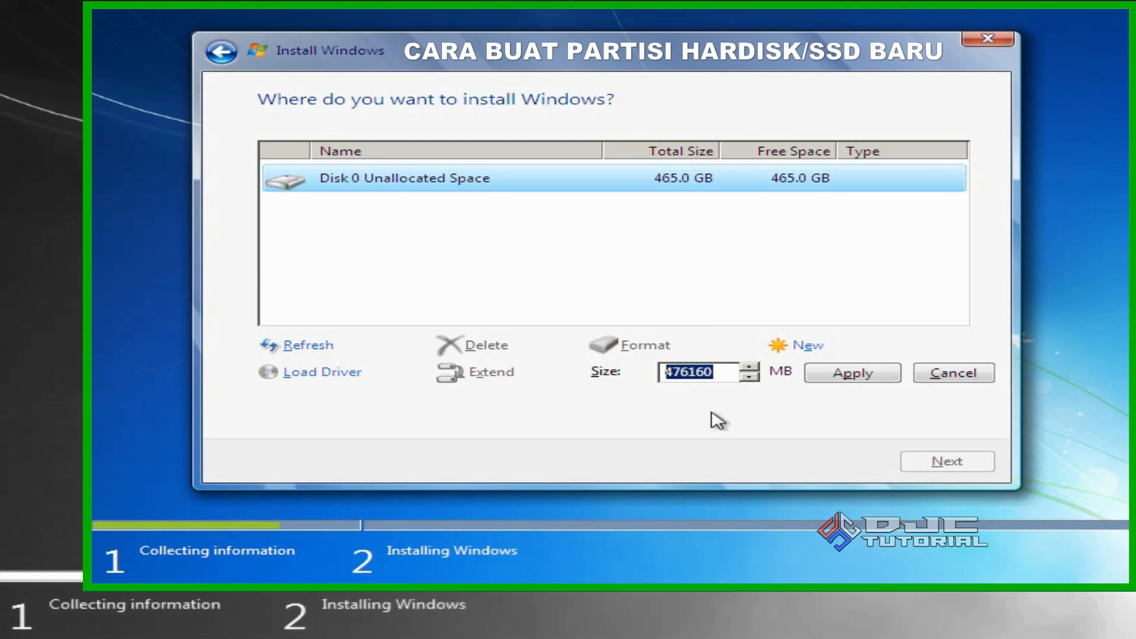
pyautogui.write('204800')
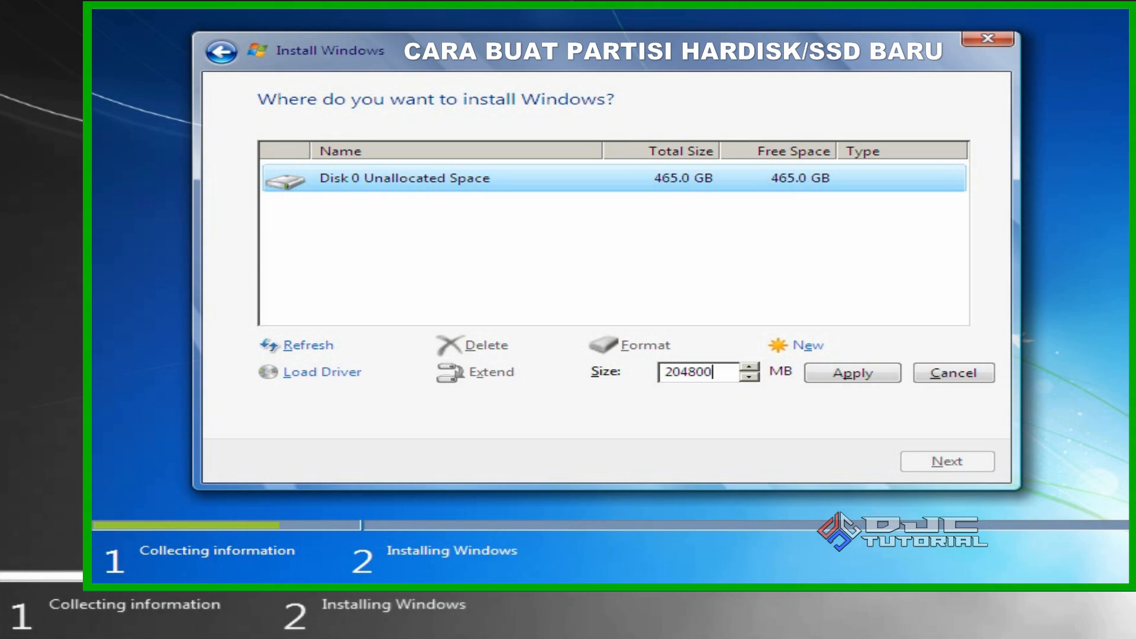
pyautogui.click(846, 382)
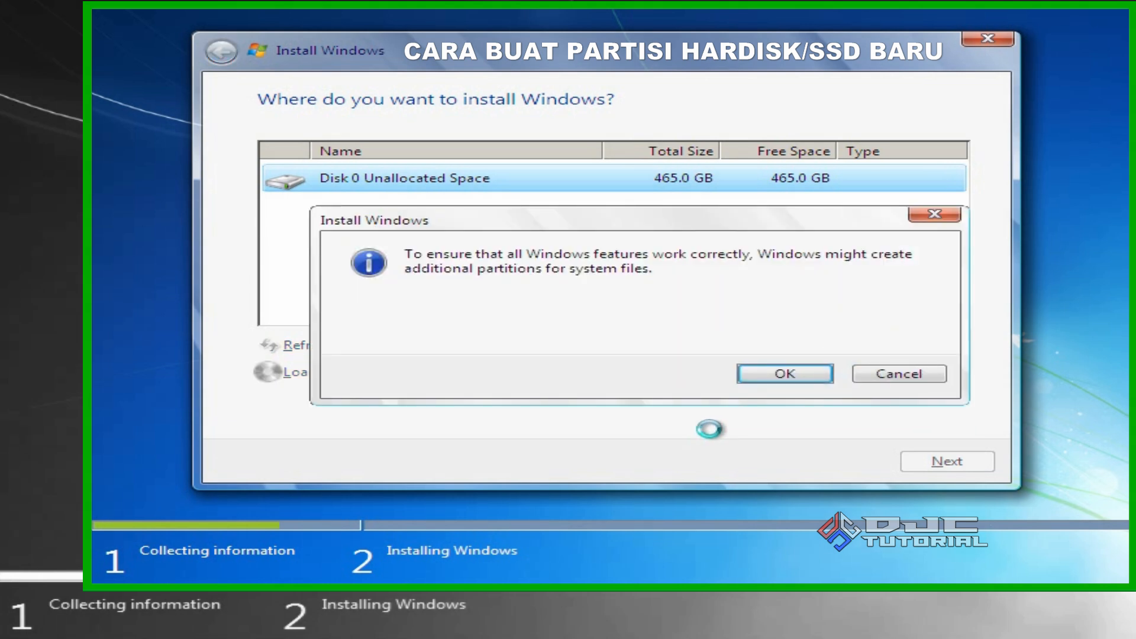
pyautogui.click(780, 375)
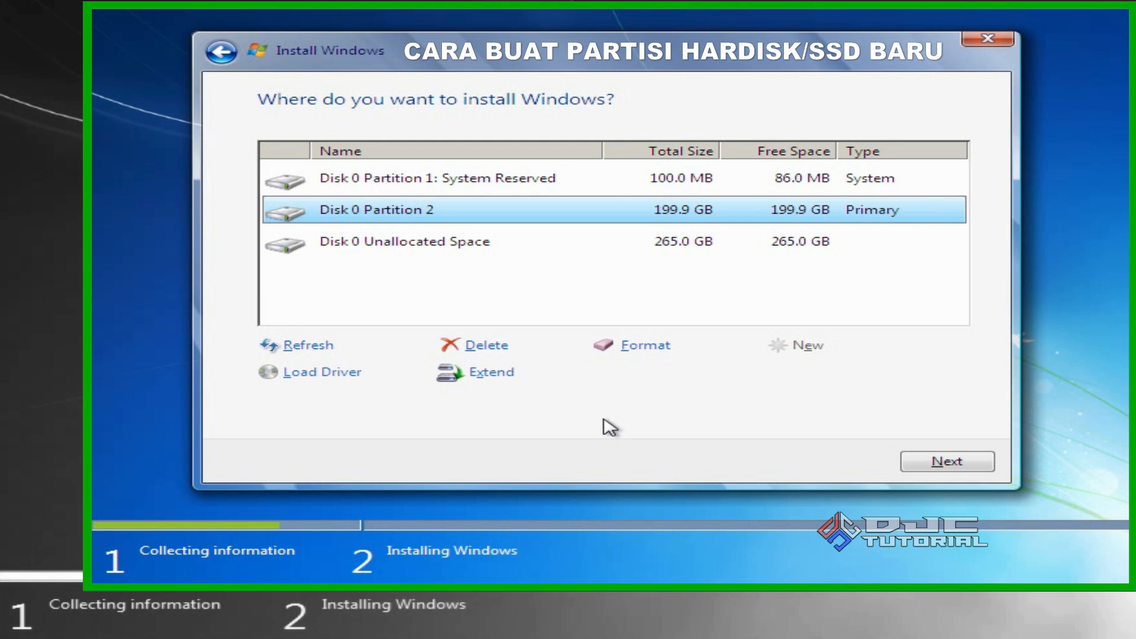
# Make a 271359 MB partition from the remaining 265 GB, then pick Partition 2 and continue
pyautogui.click(469, 248)
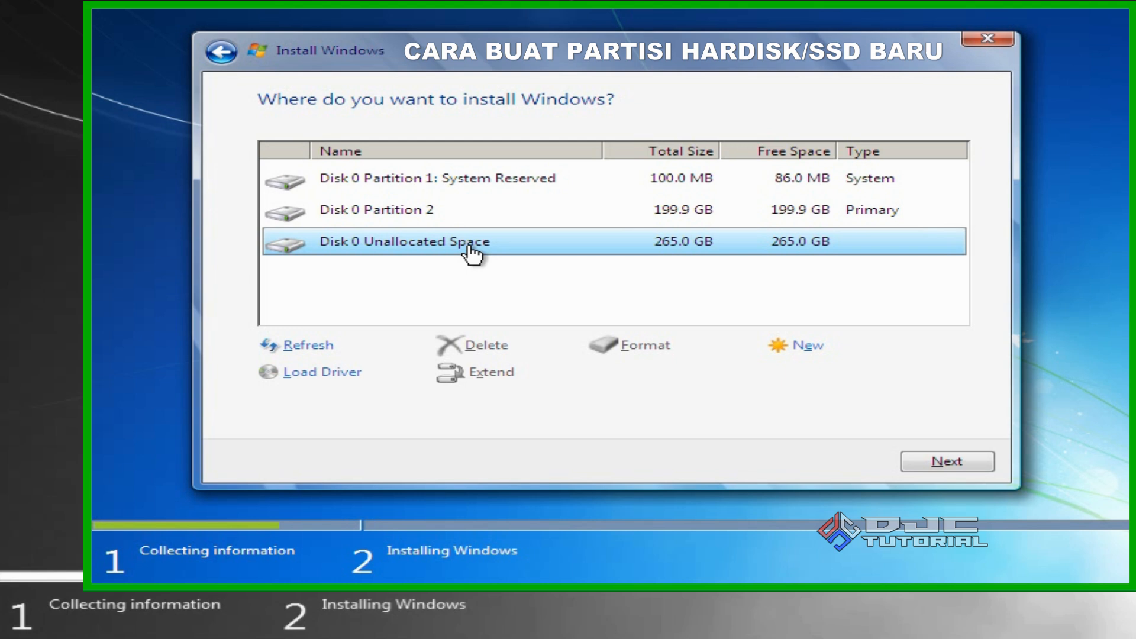
pyautogui.click(797, 349)
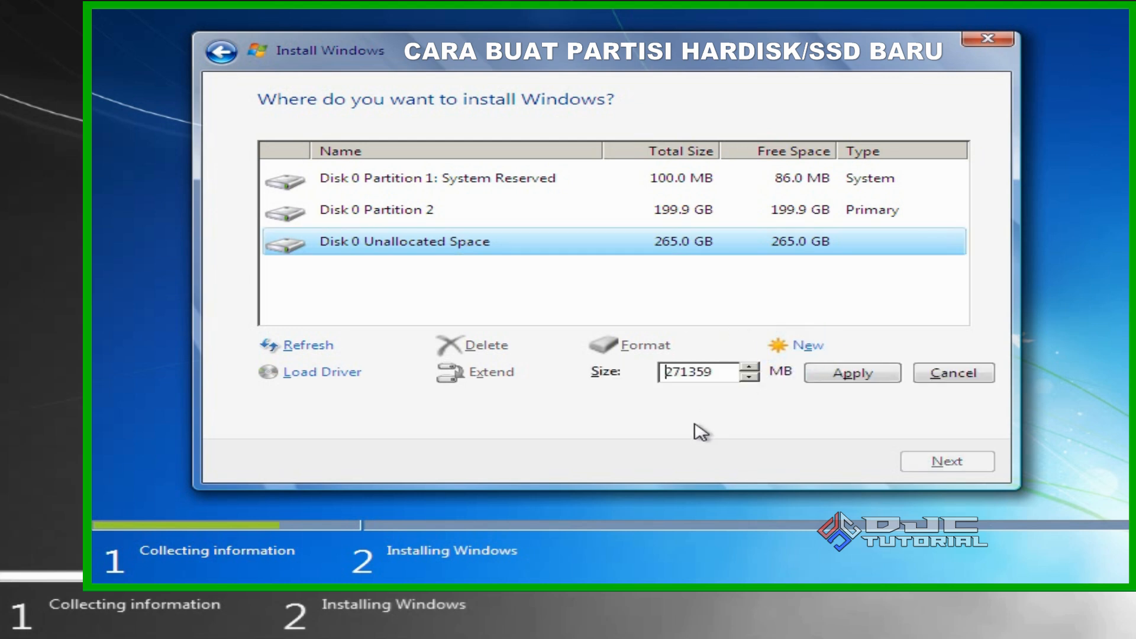
pyautogui.click(853, 374)
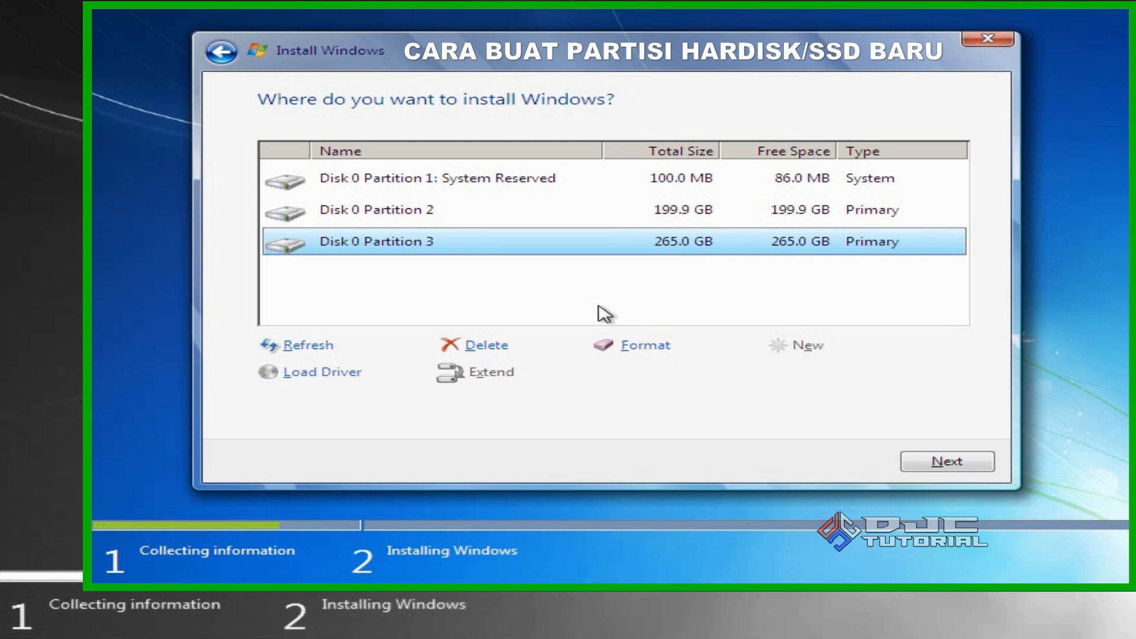
pyautogui.click(549, 223)
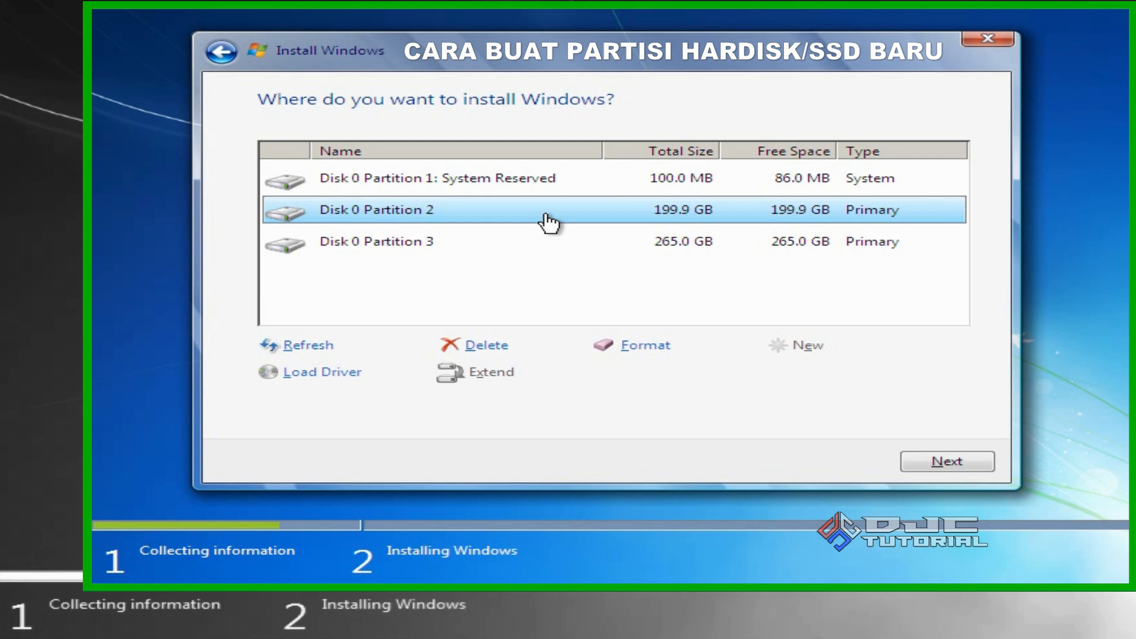
pyautogui.click(935, 465)
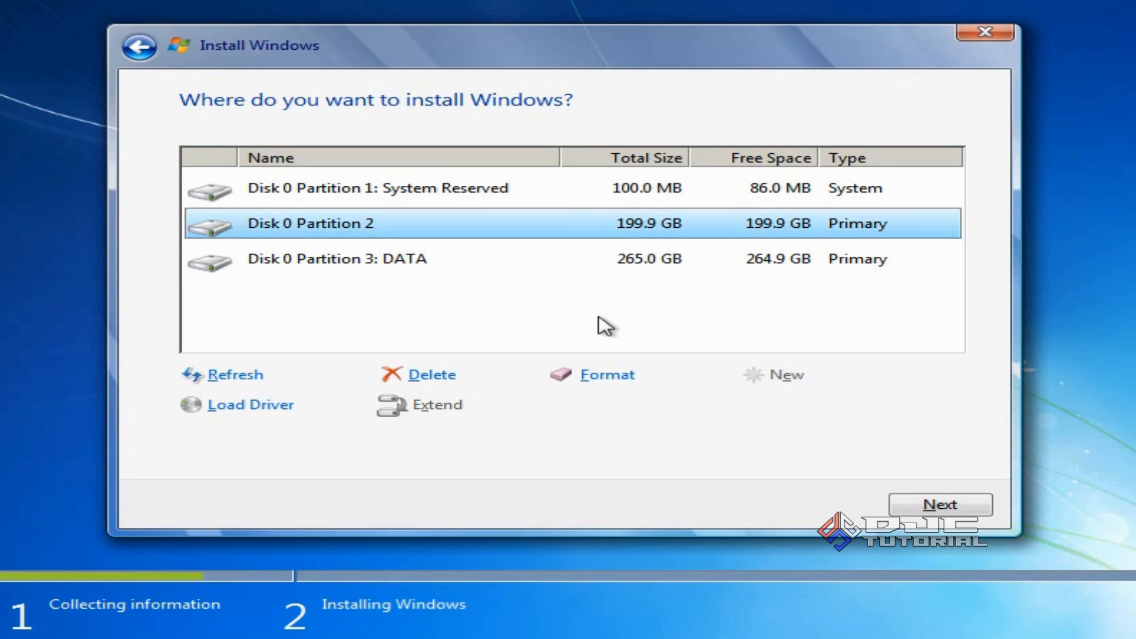
# Start installing Windows on the selected Disk 0 Partition 2
pyautogui.click(940, 506)
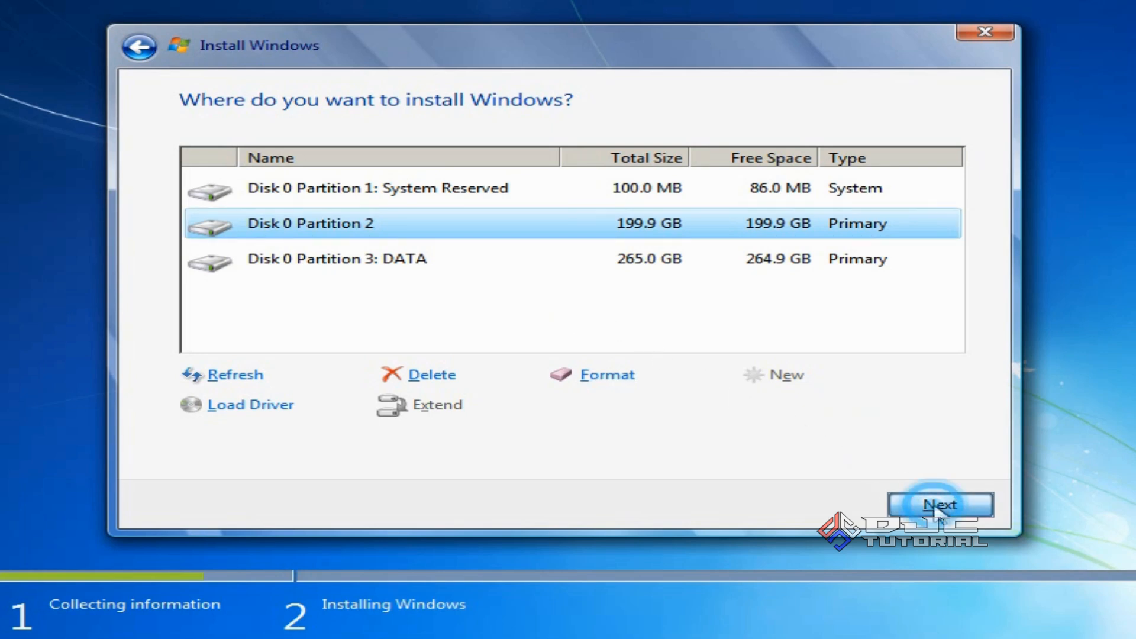
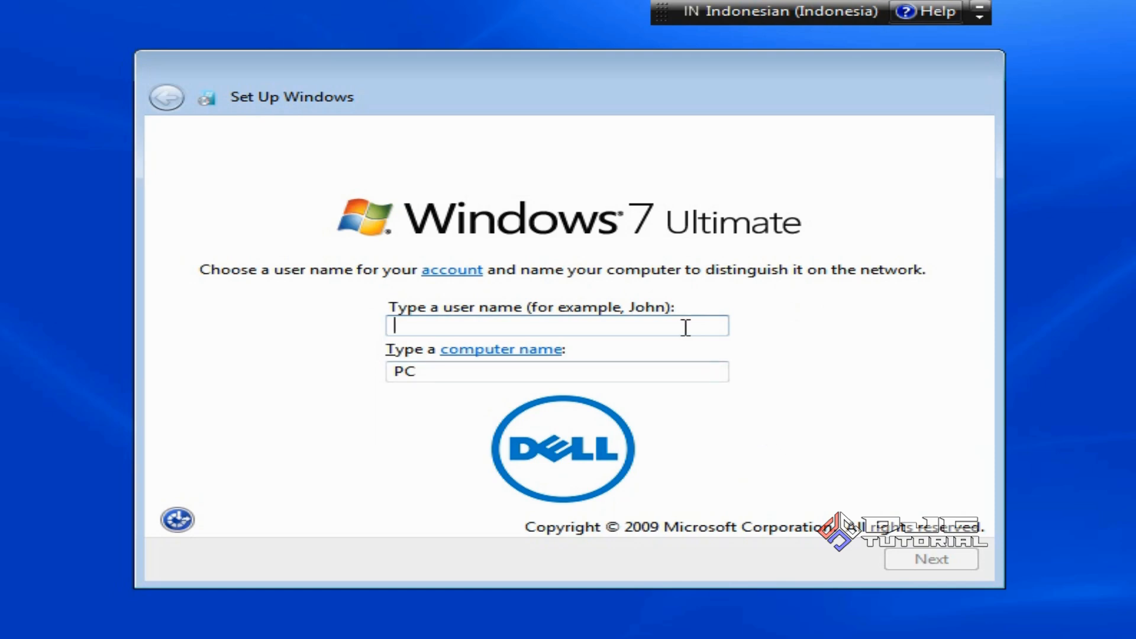
# Enter the user name and computer name, then continue without setting an account password
pyautogui.write('Duta ')
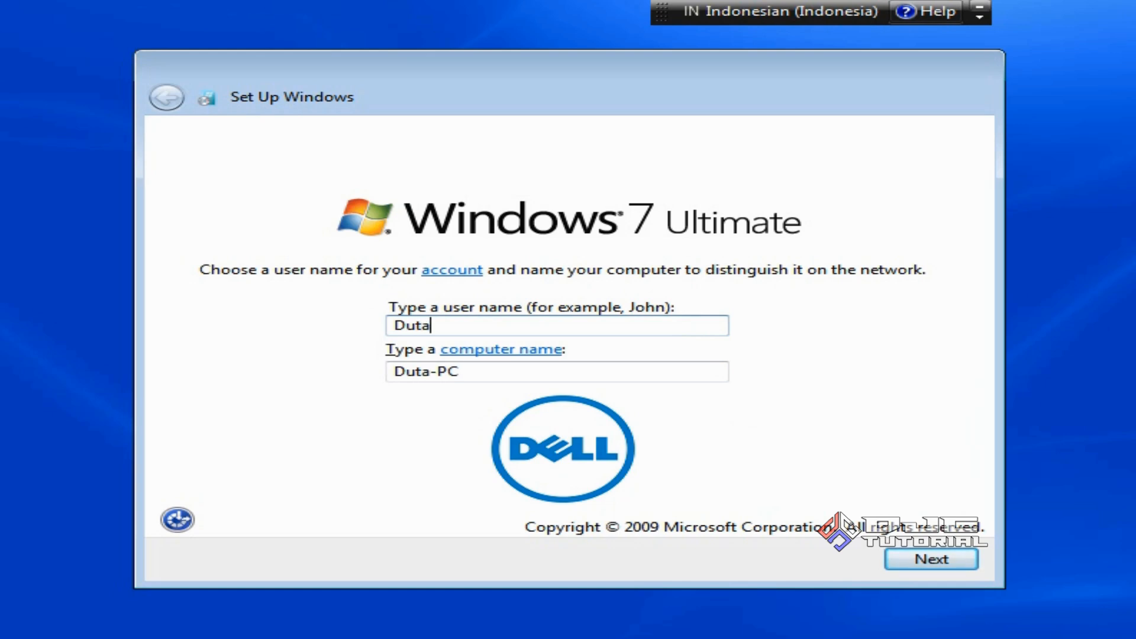
pyautogui.write('Jaya Computers')
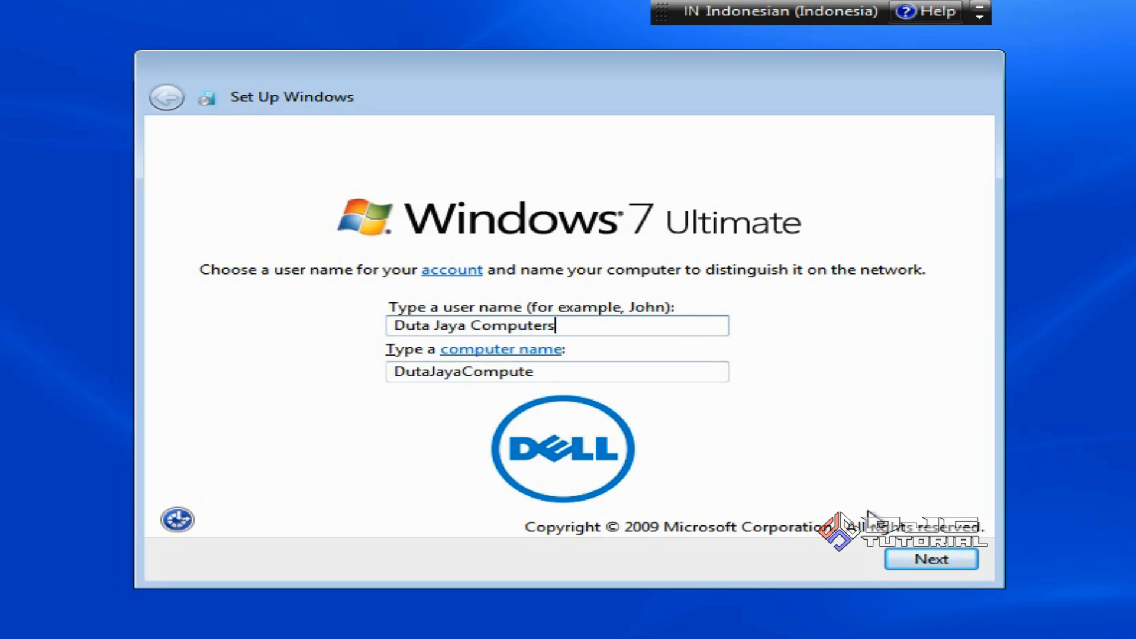
pyautogui.click(899, 559)
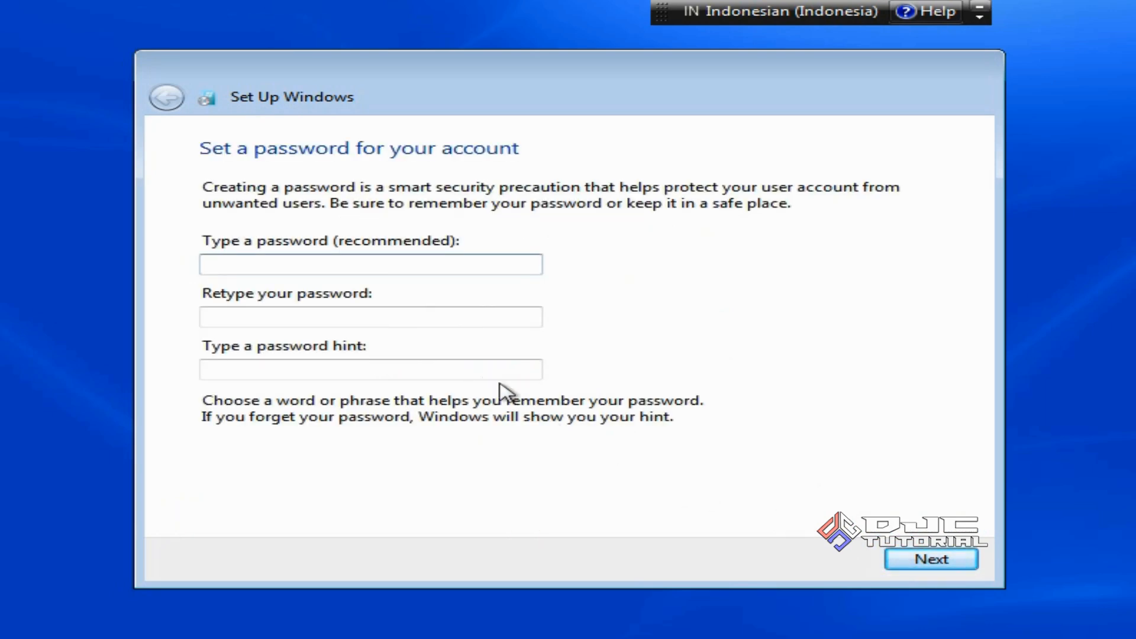
pyautogui.click(426, 269)
pyautogui.click(907, 565)
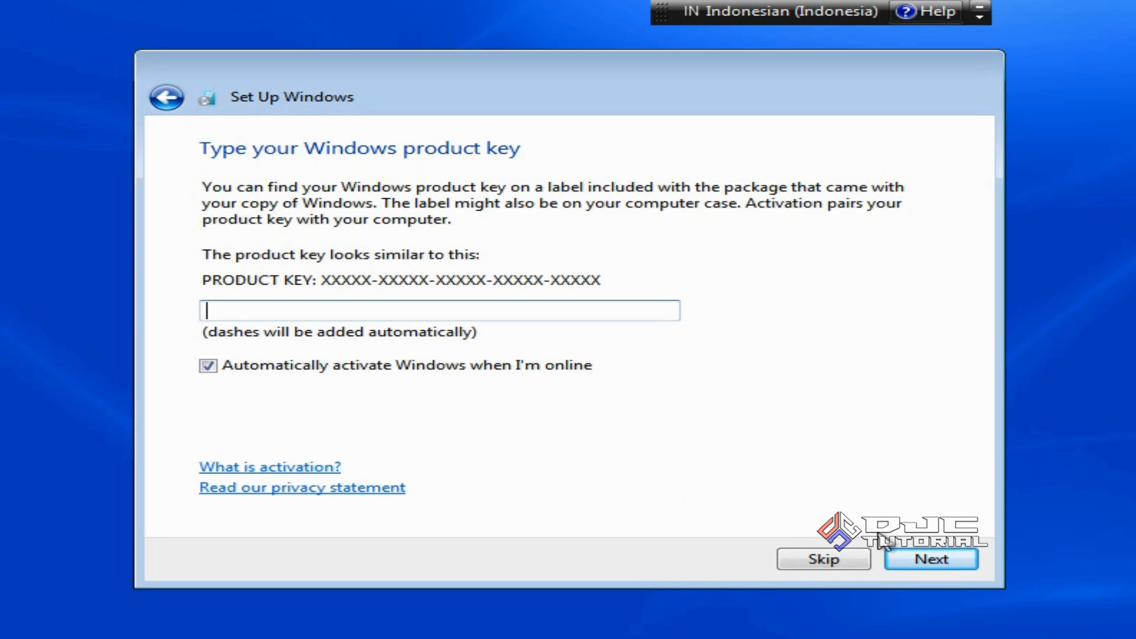
# Skip the product key, use recommended settings, and accept the Bangkok, Hanoi, Jakarta time zone
pyautogui.click(915, 556)
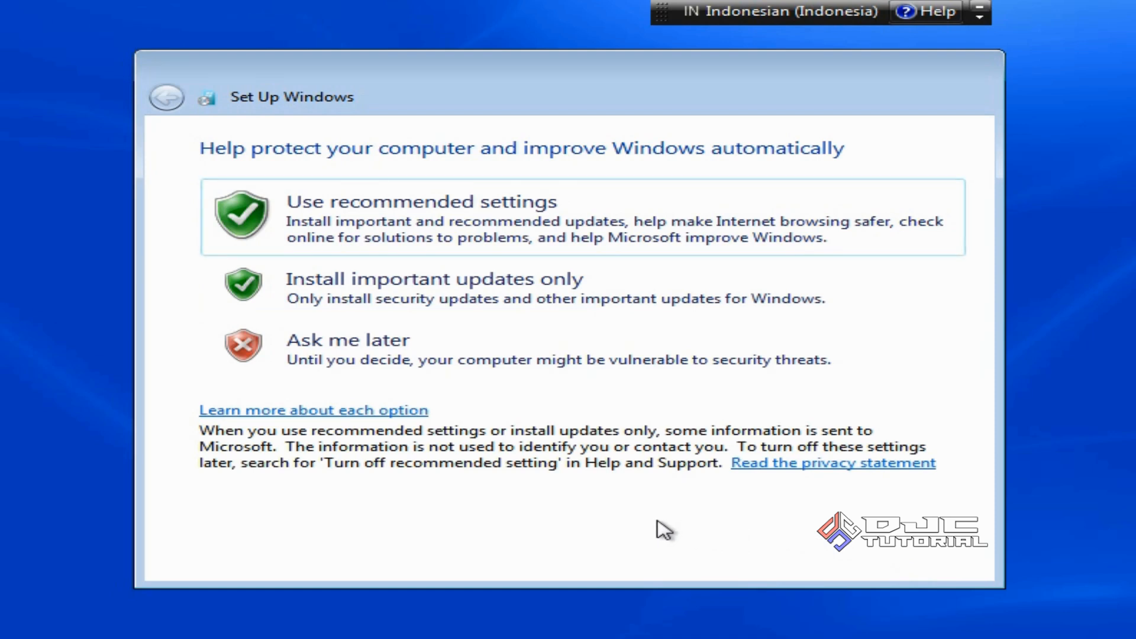
pyautogui.click(569, 241)
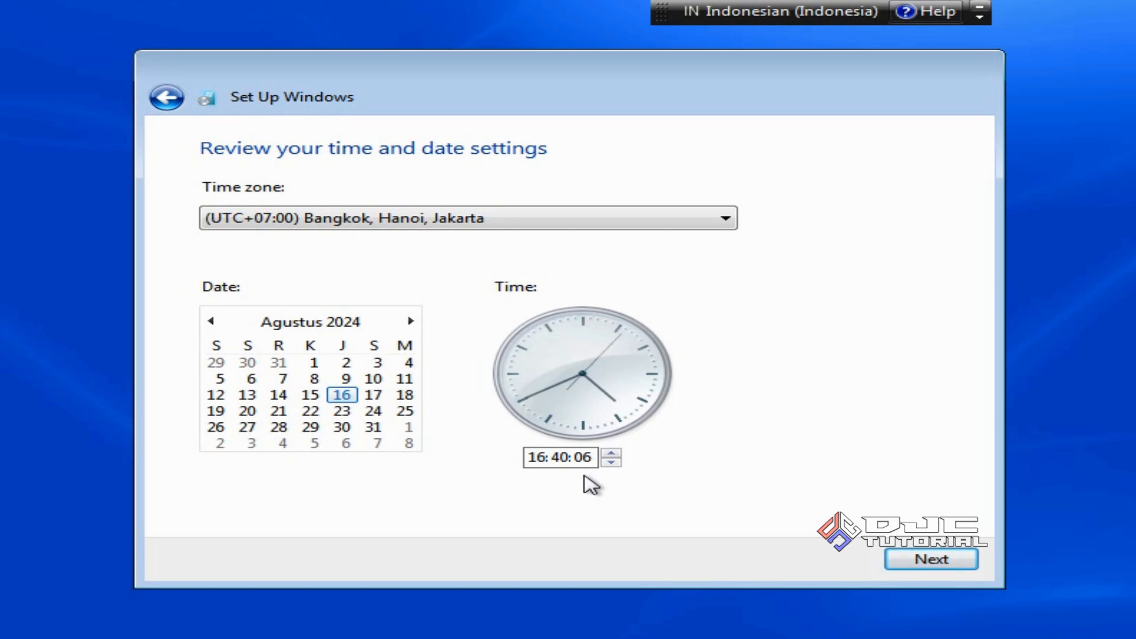
pyautogui.click(945, 564)
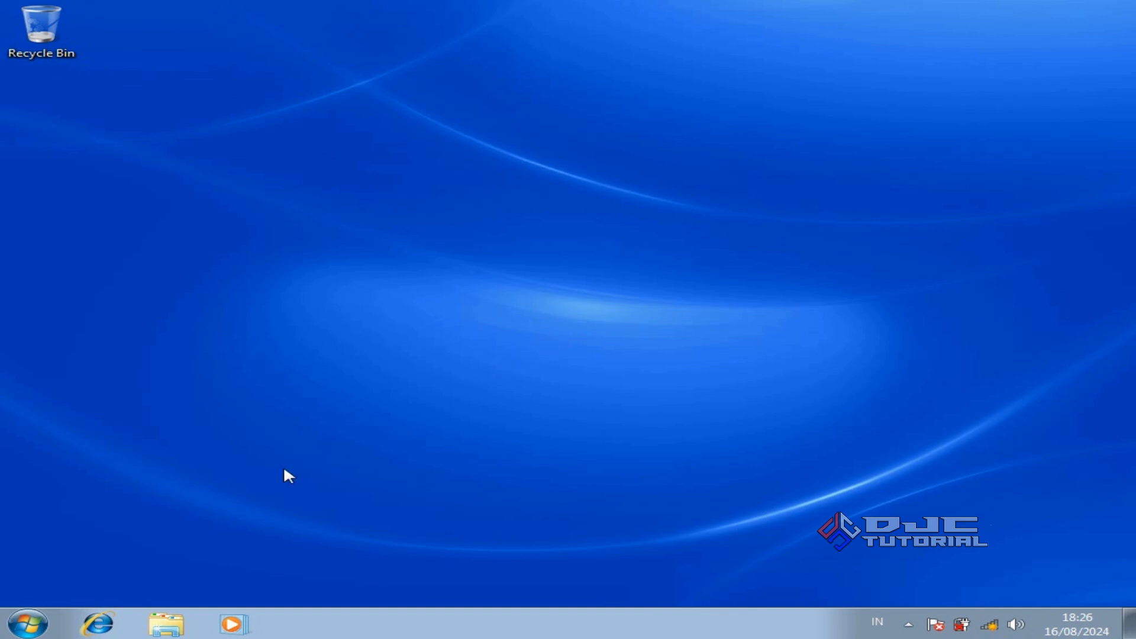
pyautogui.click(35, 622)
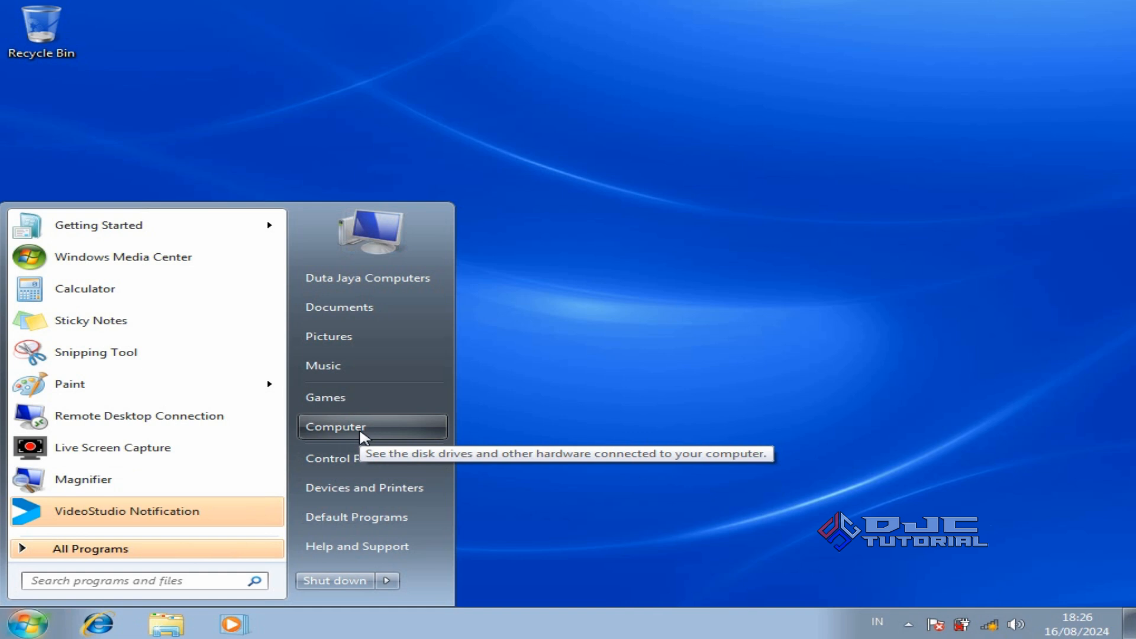
pyautogui.rightClick(362, 436)
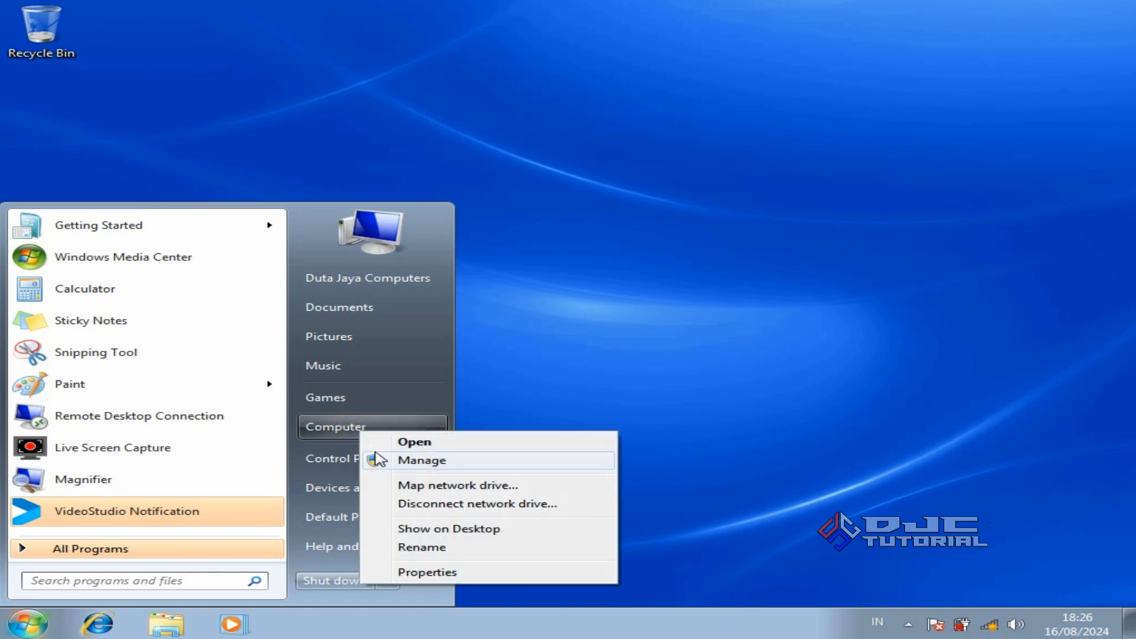
pyautogui.click(484, 572)
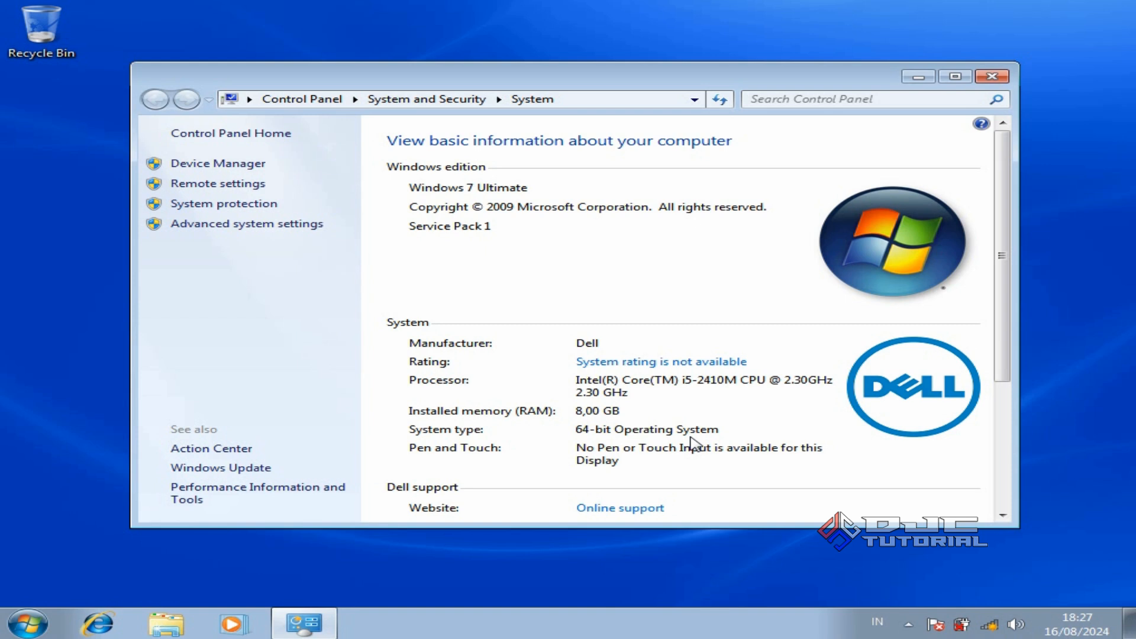
pyautogui.click(1003, 72)
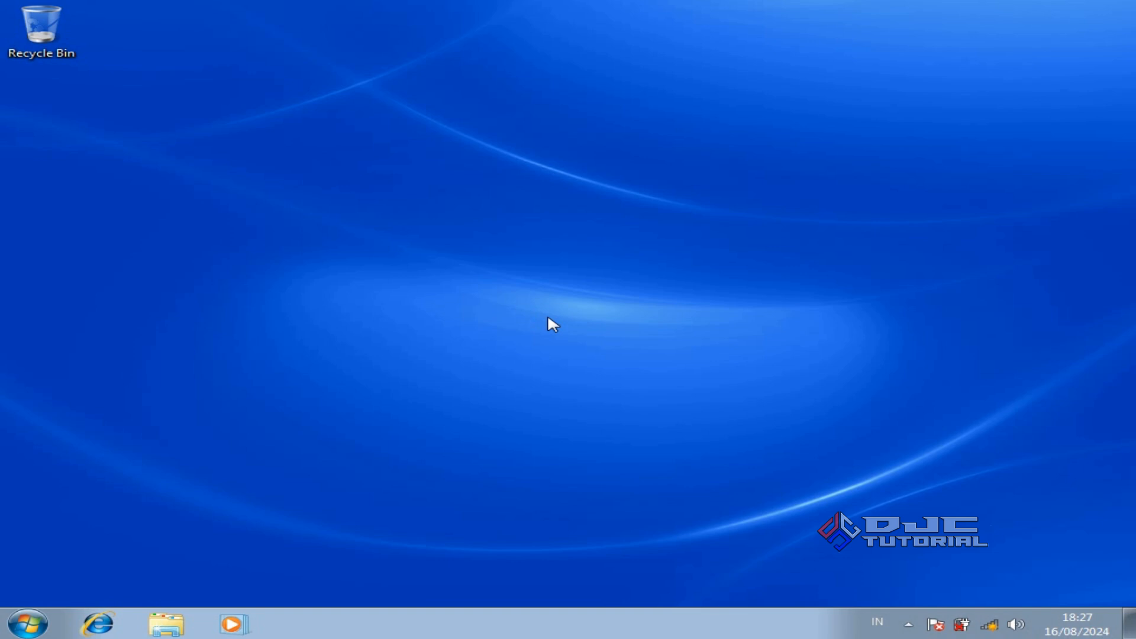
# Apply the Windows 7 Aero theme from Personalization, then close the window
pyautogui.rightClick(559, 325)
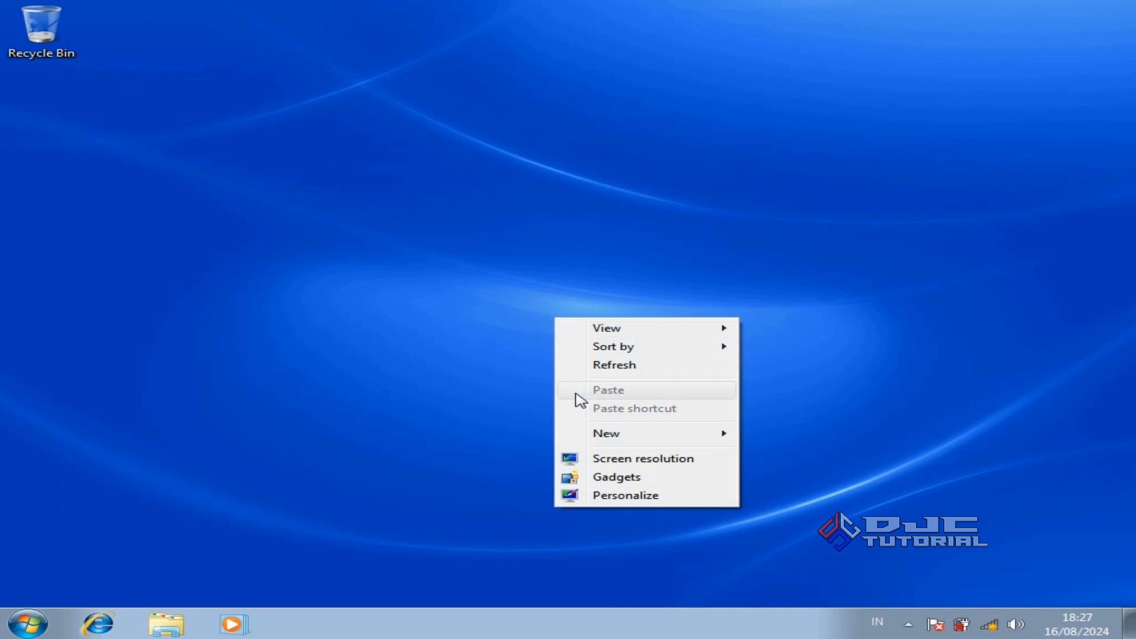
pyautogui.click(628, 496)
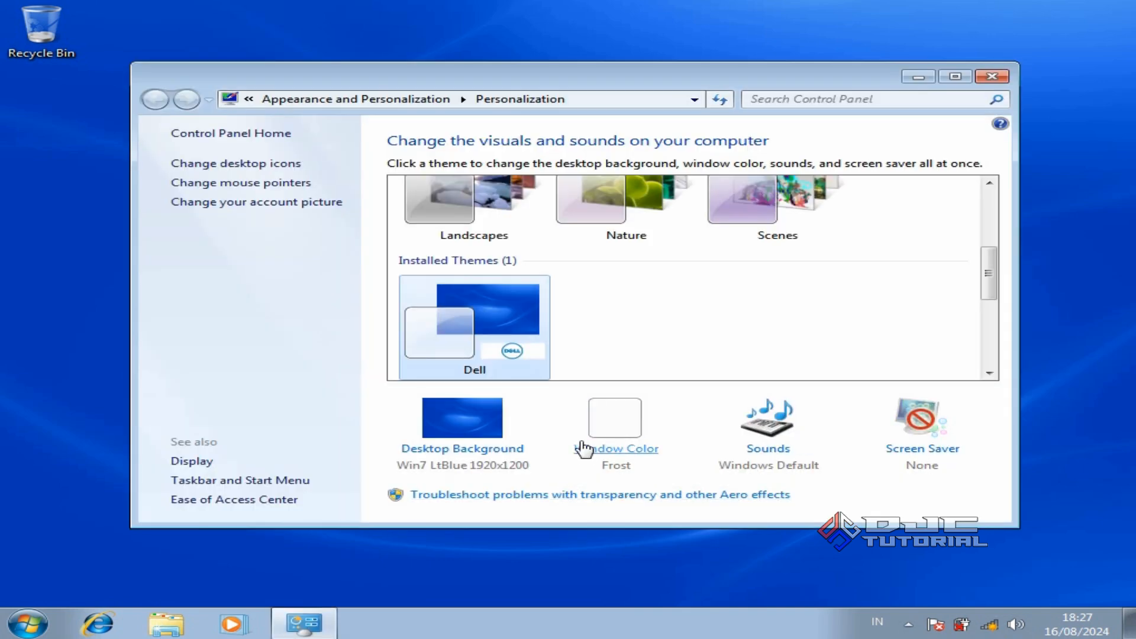
pyautogui.moveTo(985, 293); pyautogui.dragTo(980, 246)
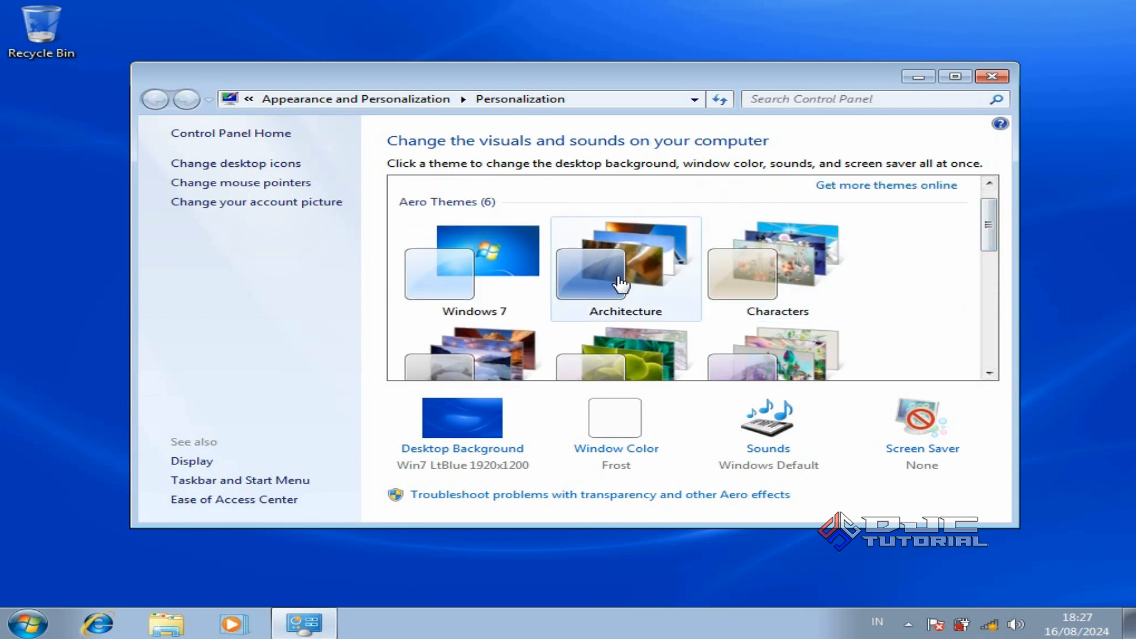
pyautogui.click(506, 273)
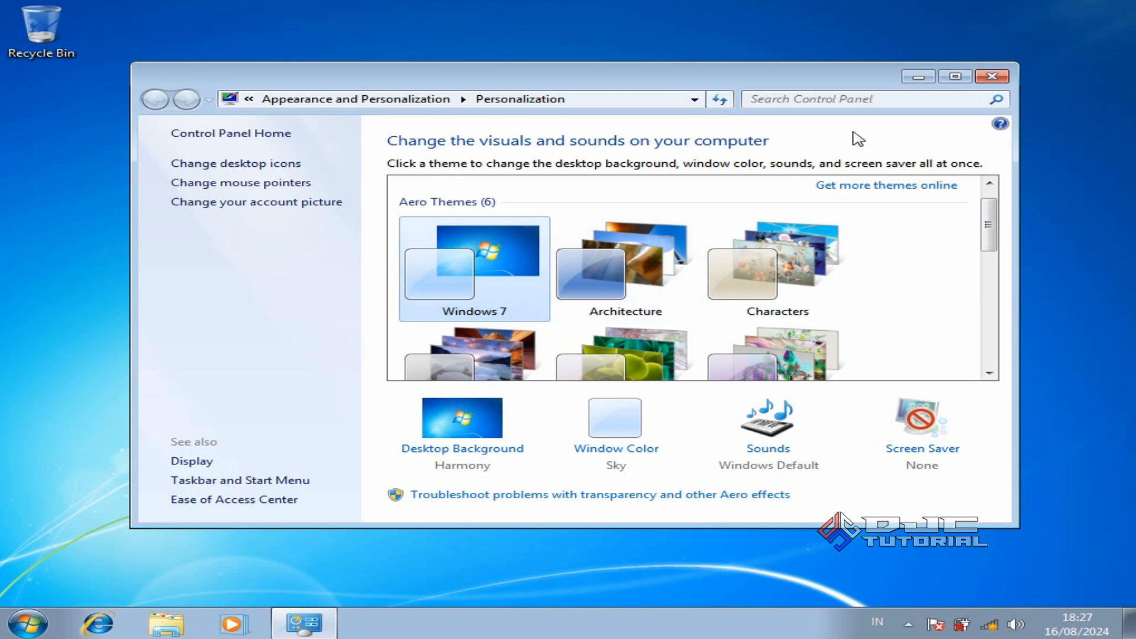
pyautogui.click(991, 77)
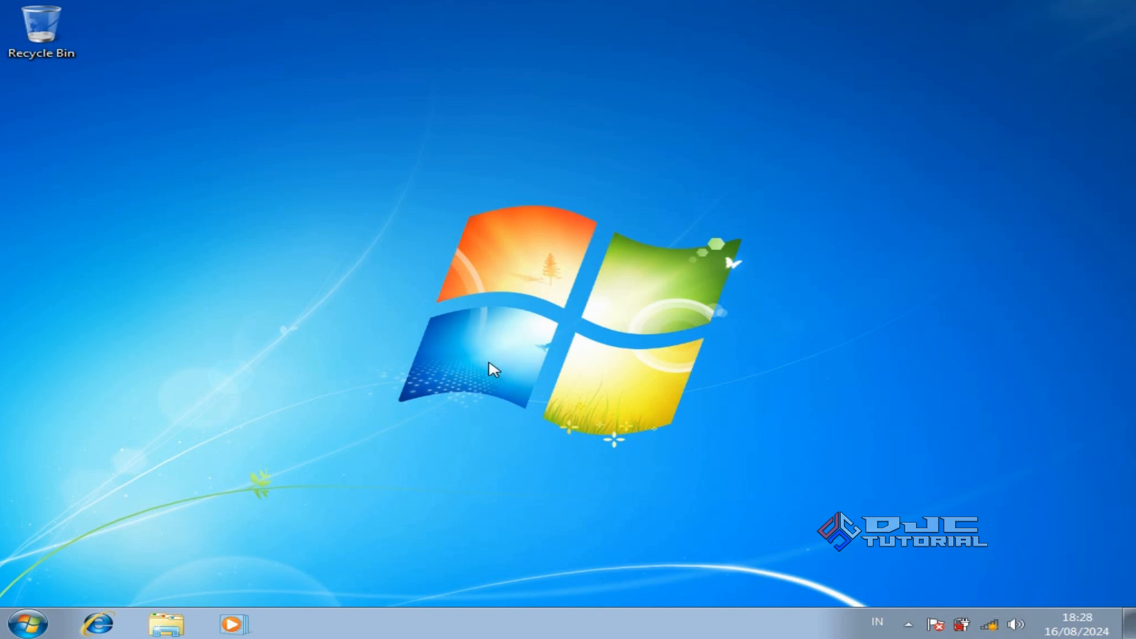
# Open Computer Management through the Computer entry in Windows Explorer
pyautogui.click(168, 618)
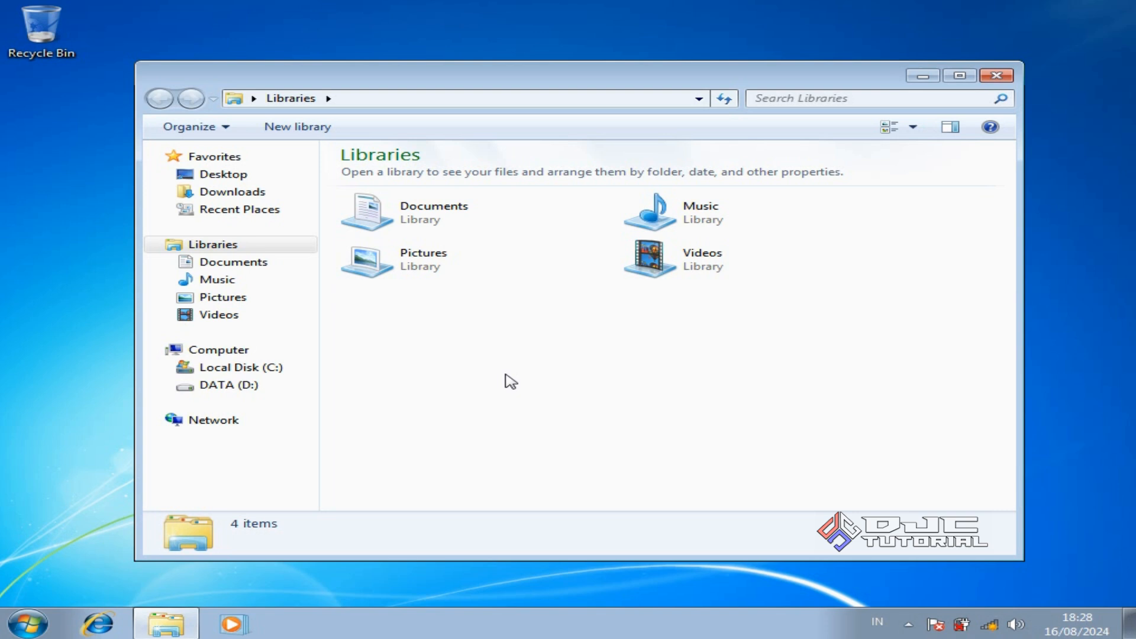
pyautogui.rightClick(238, 361)
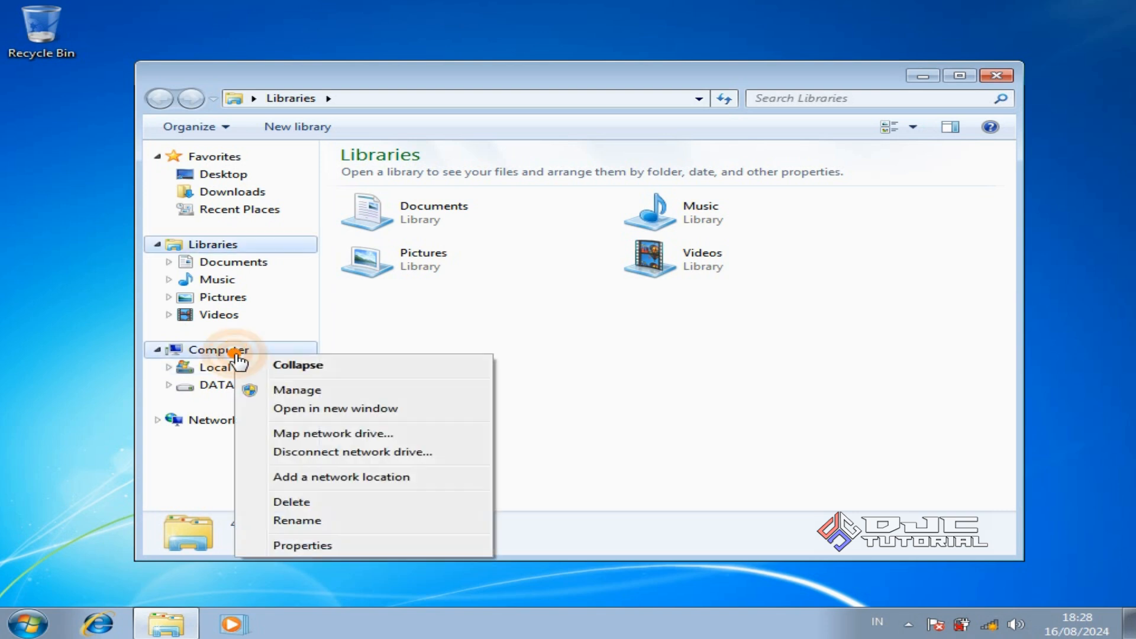
pyautogui.click(299, 392)
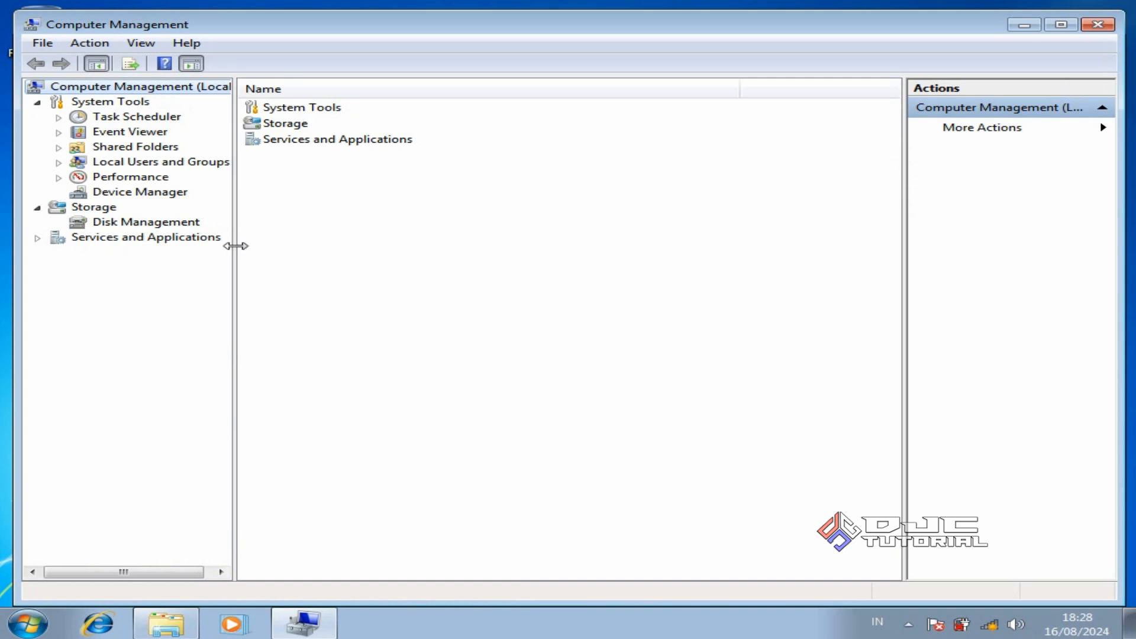
# In Device Manager, start a driver update for the Generic Bluetooth Adapter
pyautogui.click(166, 197)
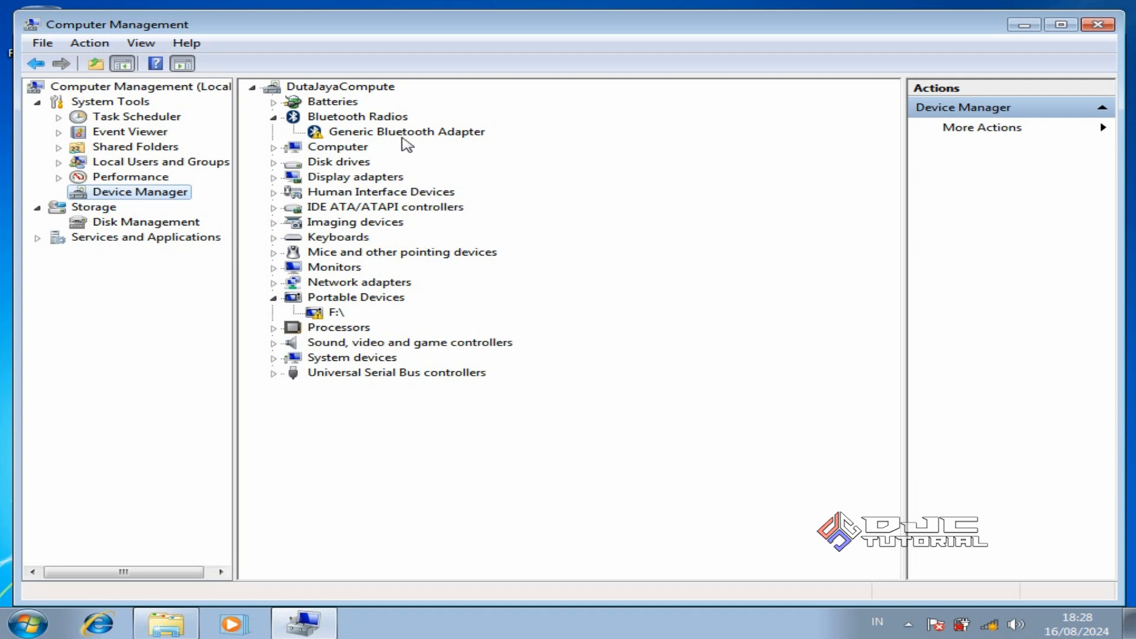
pyautogui.click(406, 133)
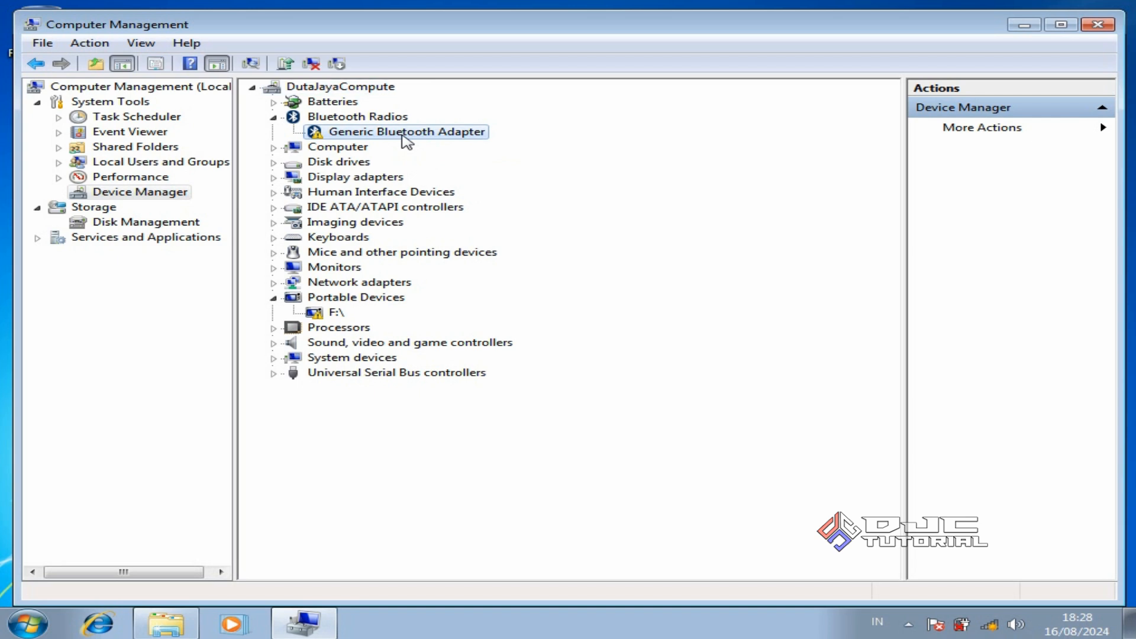
pyautogui.rightClick(406, 141)
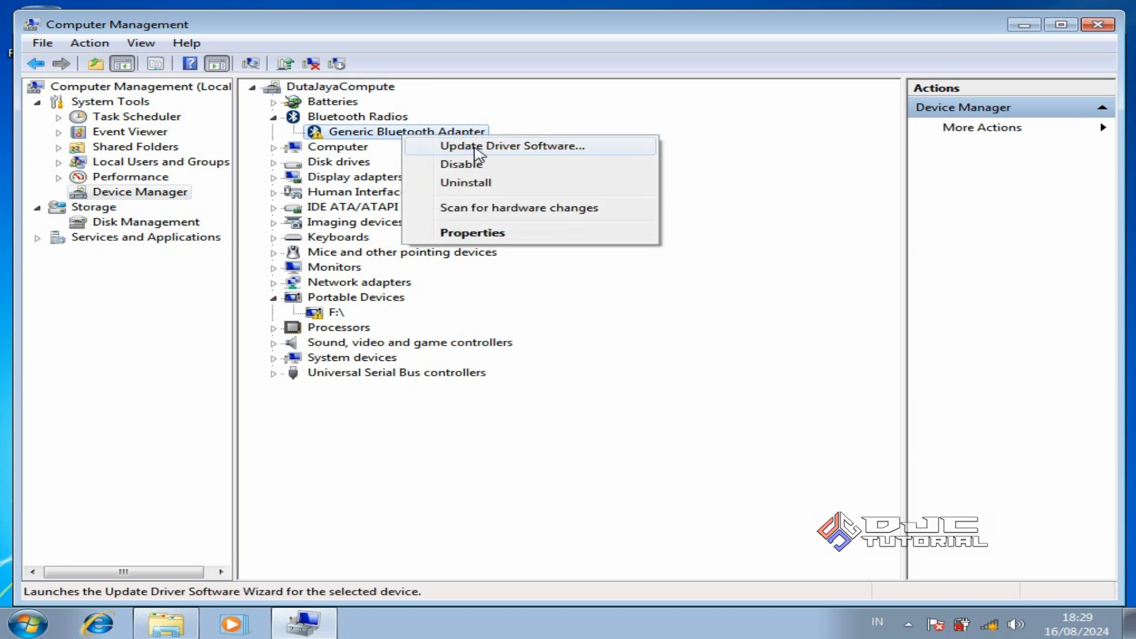
pyautogui.click(506, 148)
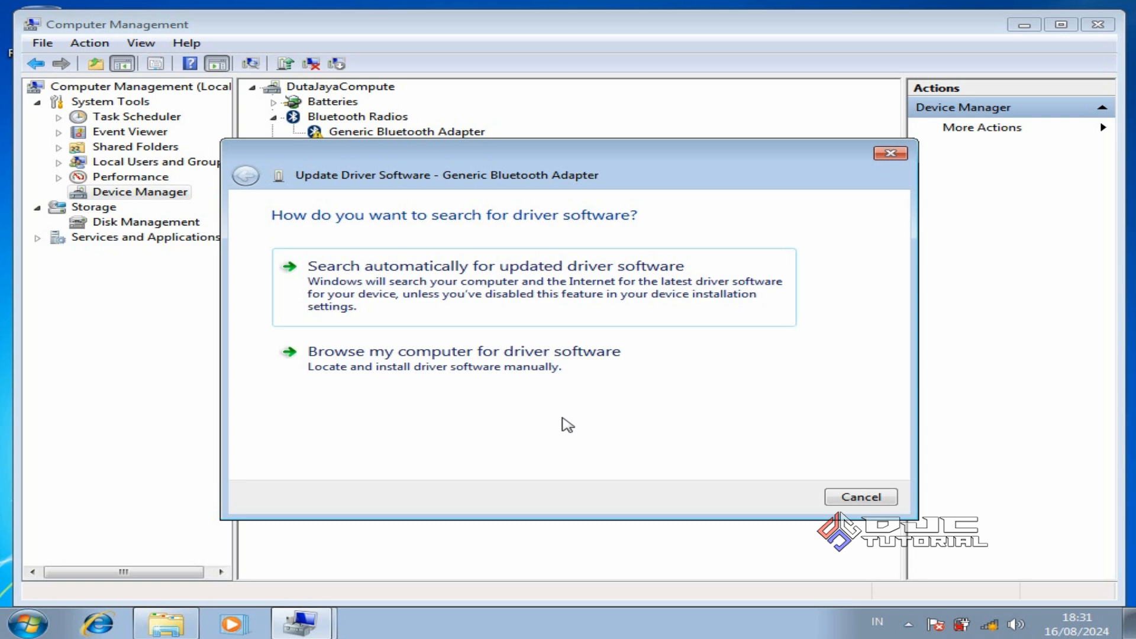
# Point the Bluetooth driver search at the D:\BACKUP DRIVER folder
pyautogui.click(540, 383)
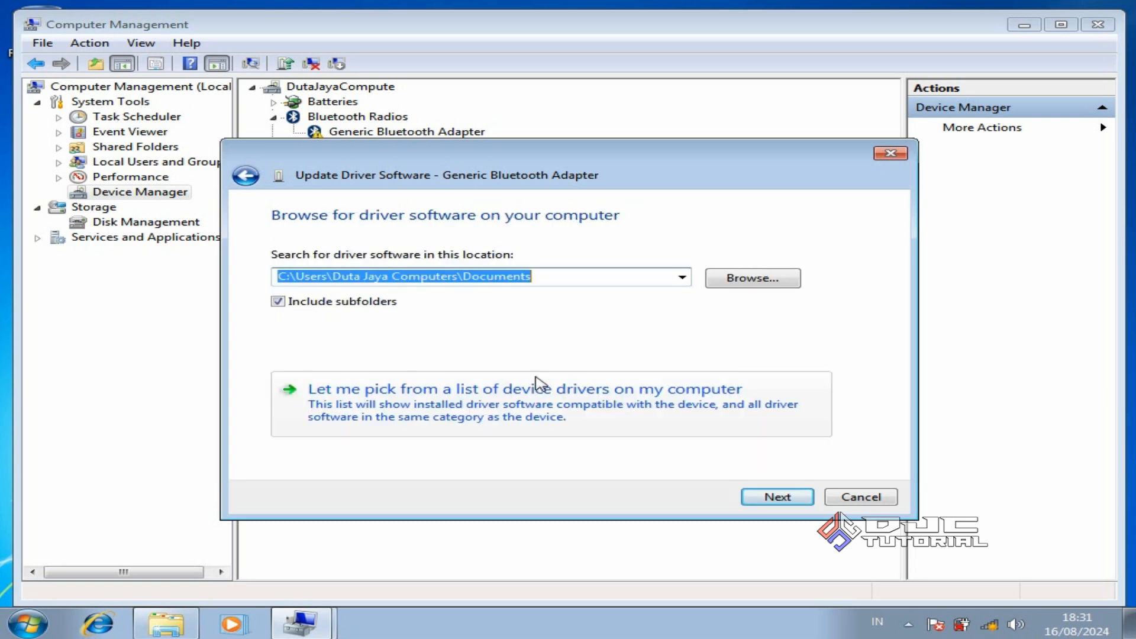
pyautogui.click(775, 286)
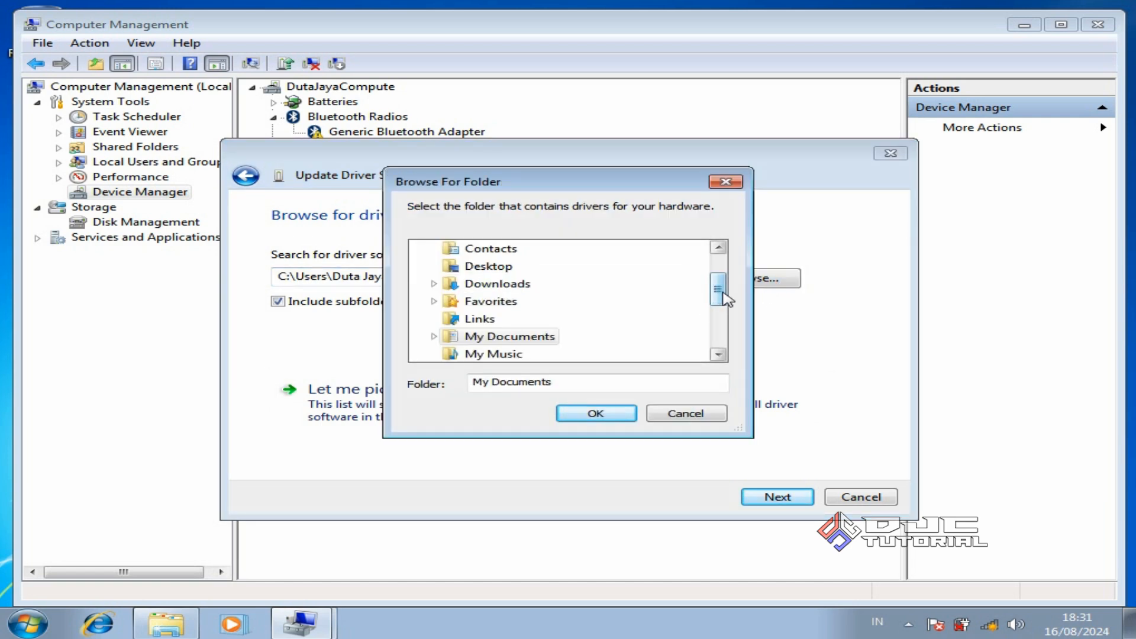
pyautogui.moveTo(727, 298); pyautogui.dragTo(725, 341)
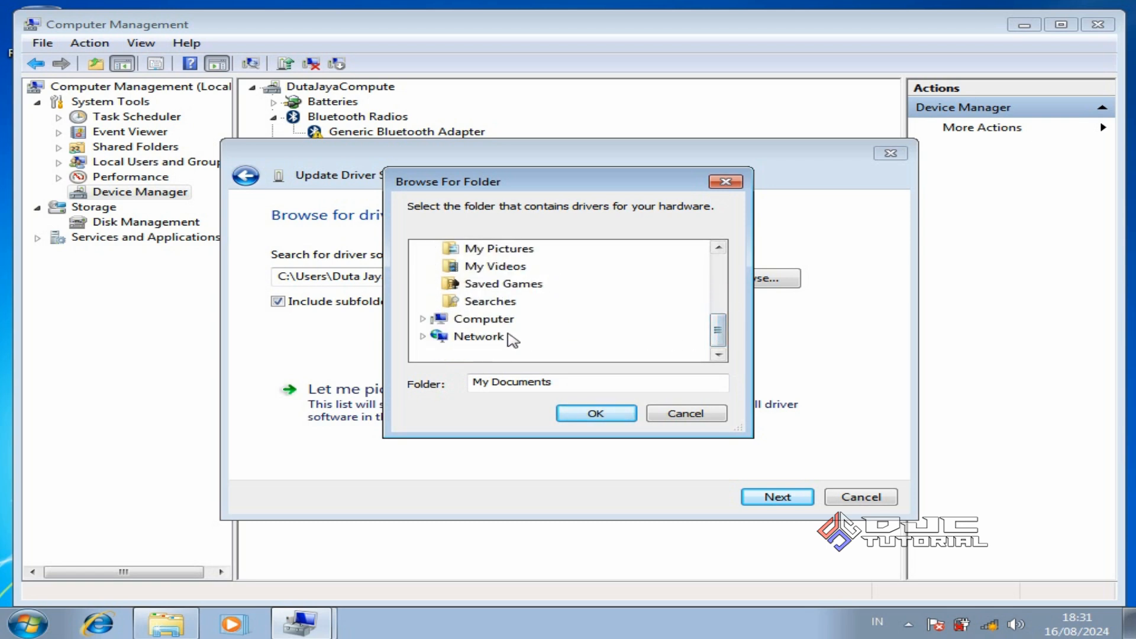
pyautogui.click(422, 319)
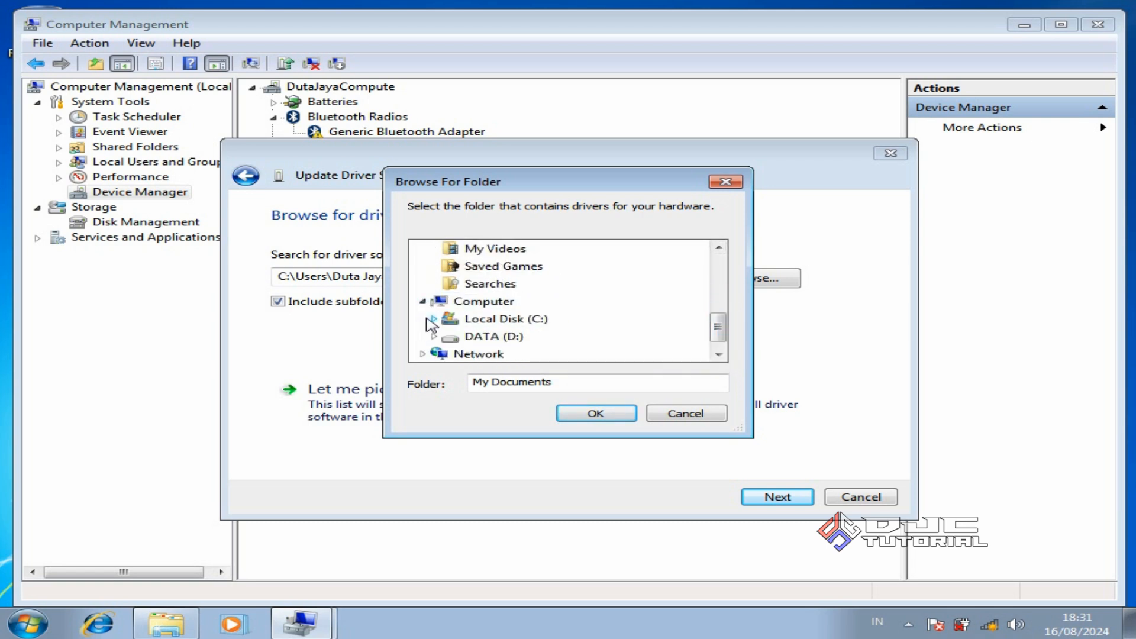
pyautogui.click(435, 336)
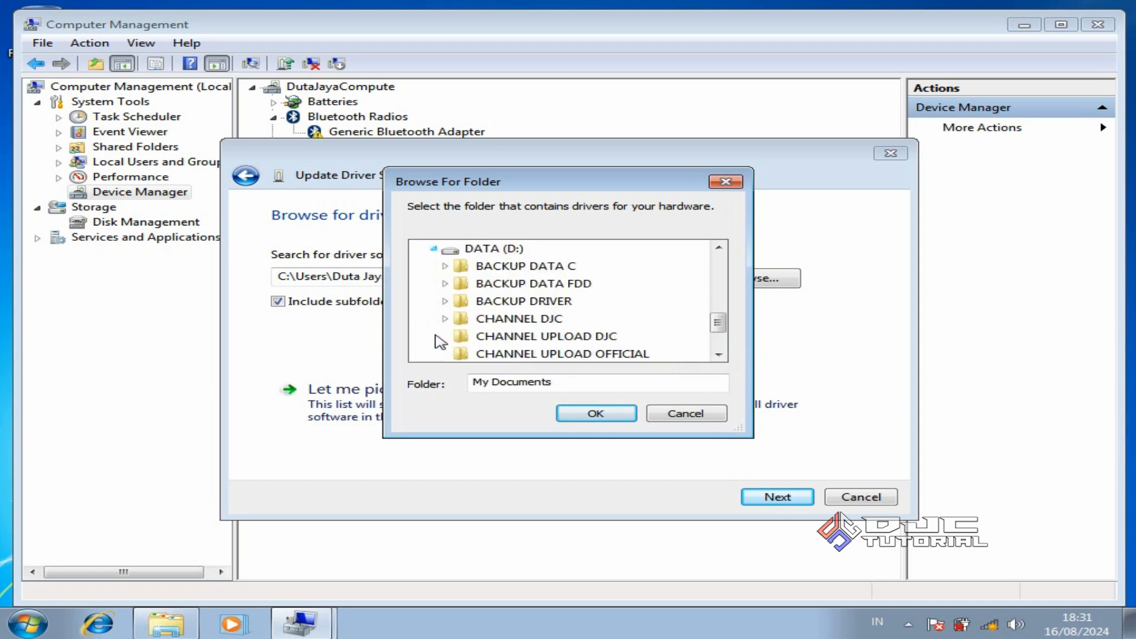
pyautogui.click(521, 302)
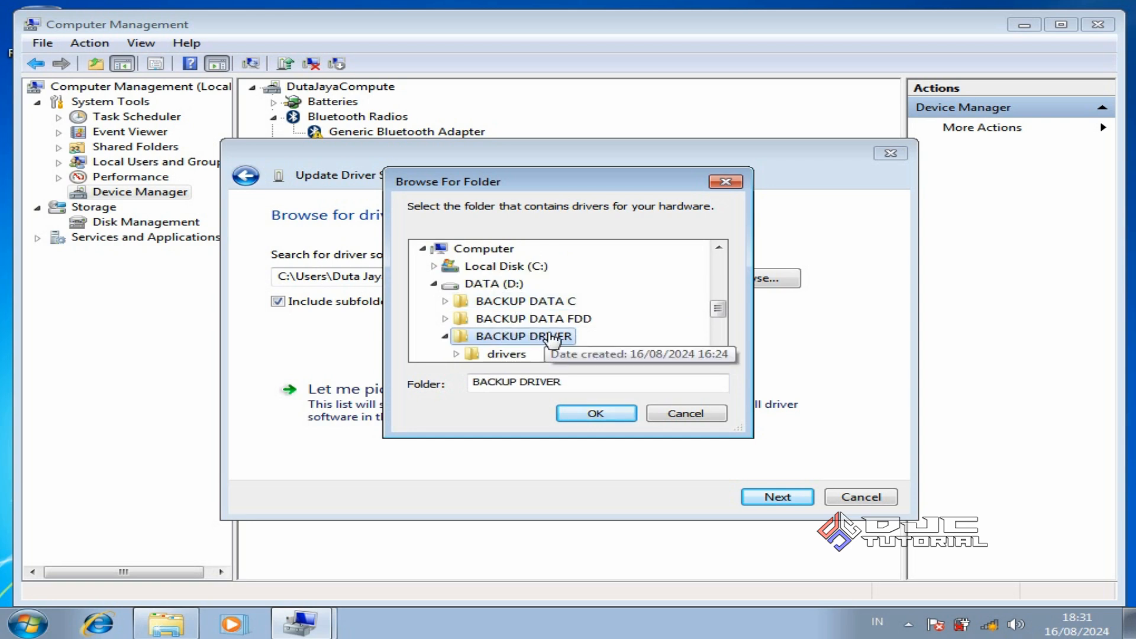
pyautogui.click(592, 414)
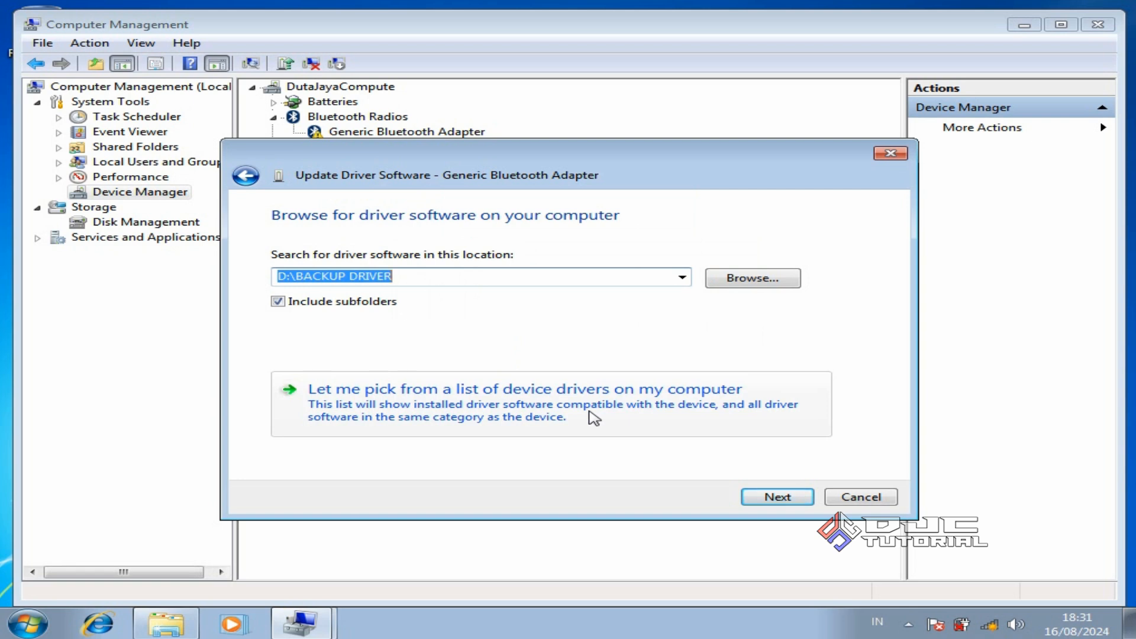
# Run the search, close the already-up-to-date notice, and select the Standard VGA Graphics Adapter
pyautogui.click(760, 501)
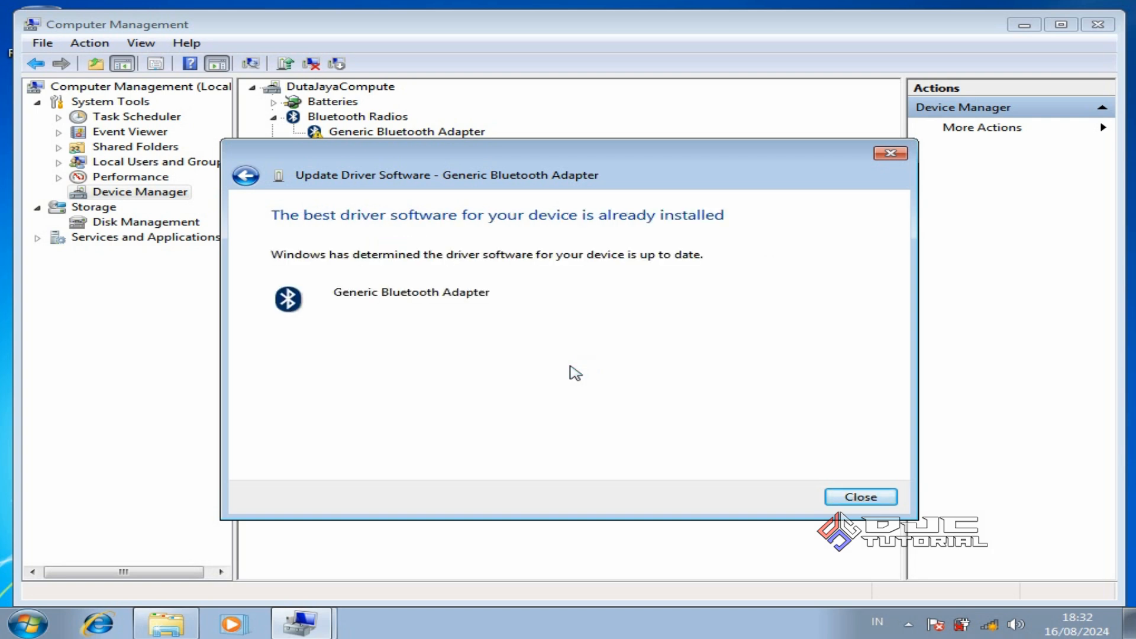
pyautogui.click(854, 497)
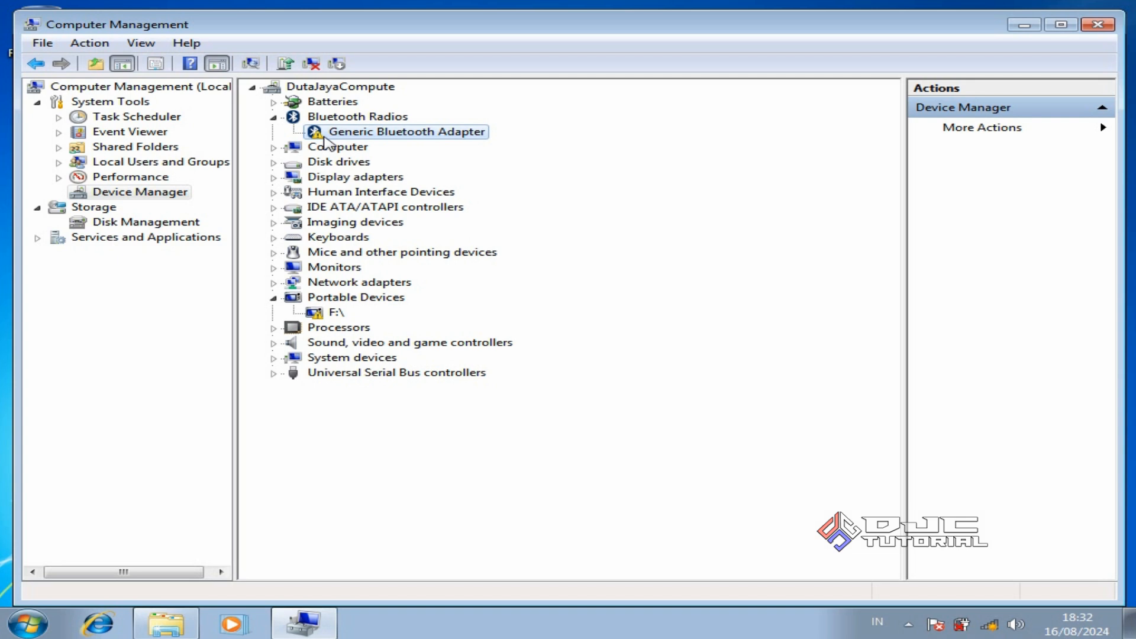
pyautogui.click(274, 178)
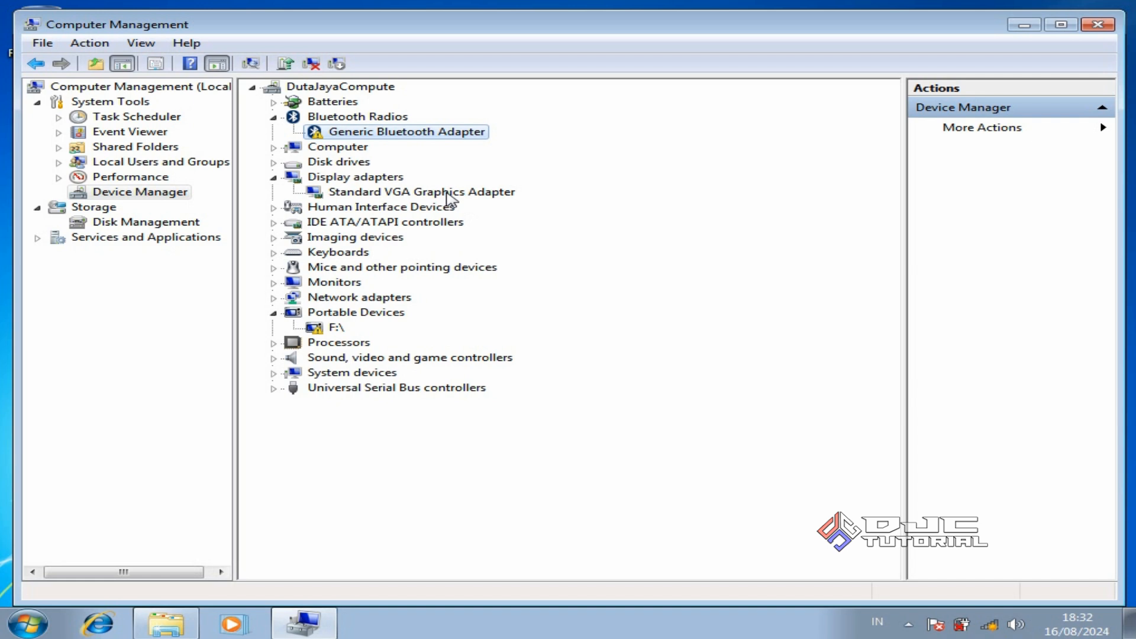
pyautogui.click(447, 195)
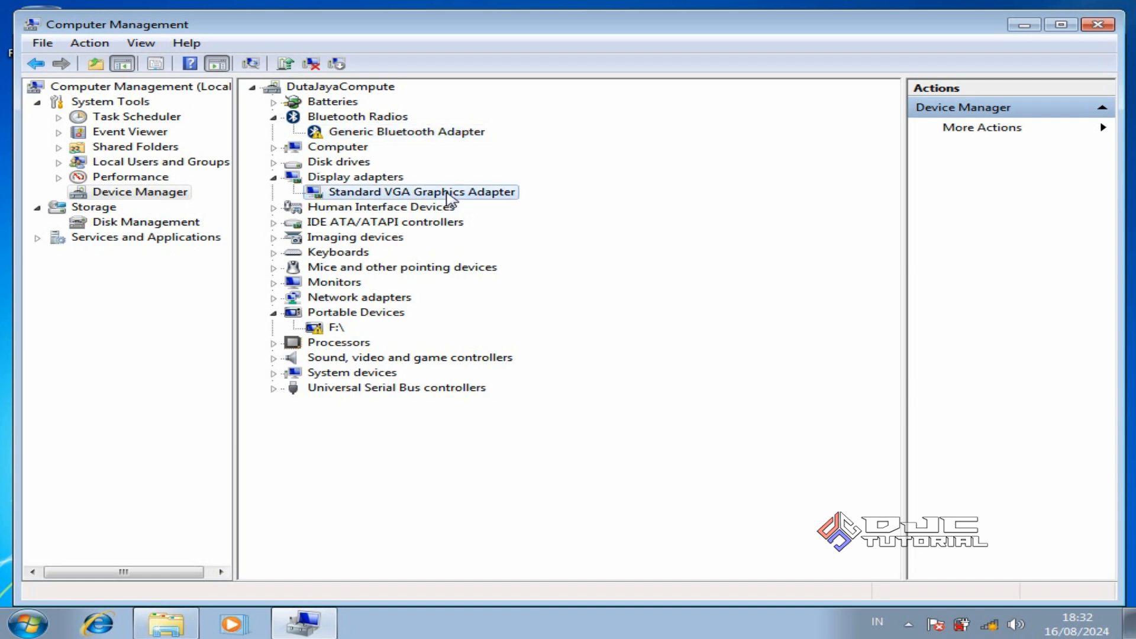
# Install the Intel(R) HD Graphics Family driver from D:\BACKUP DRIVER, postponing the restart
pyautogui.rightClick(449, 198)
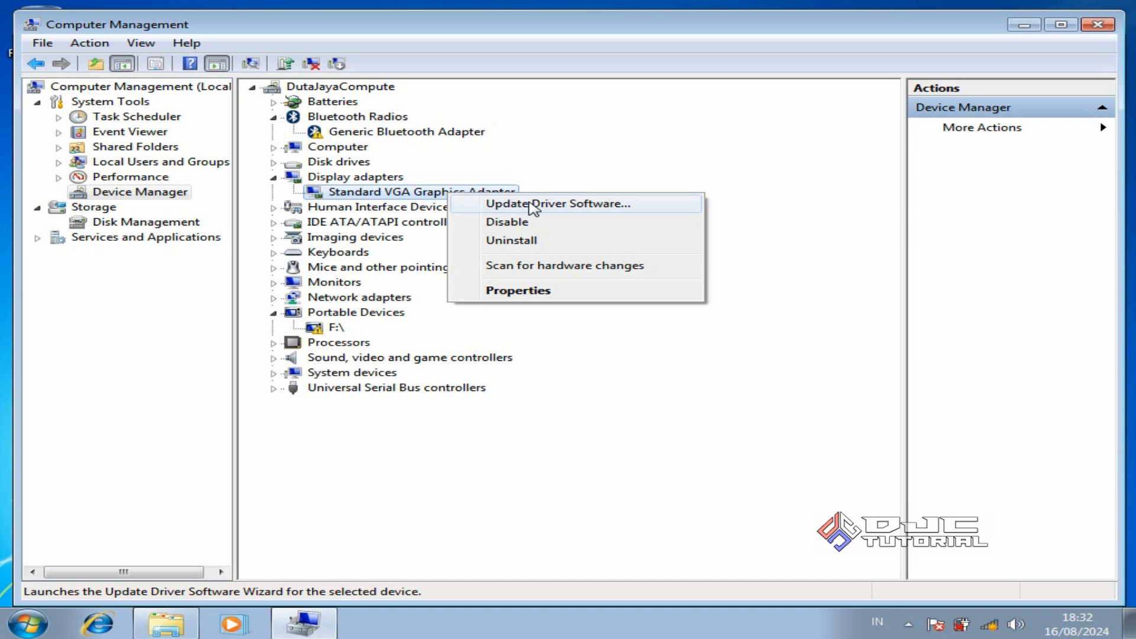
pyautogui.click(534, 207)
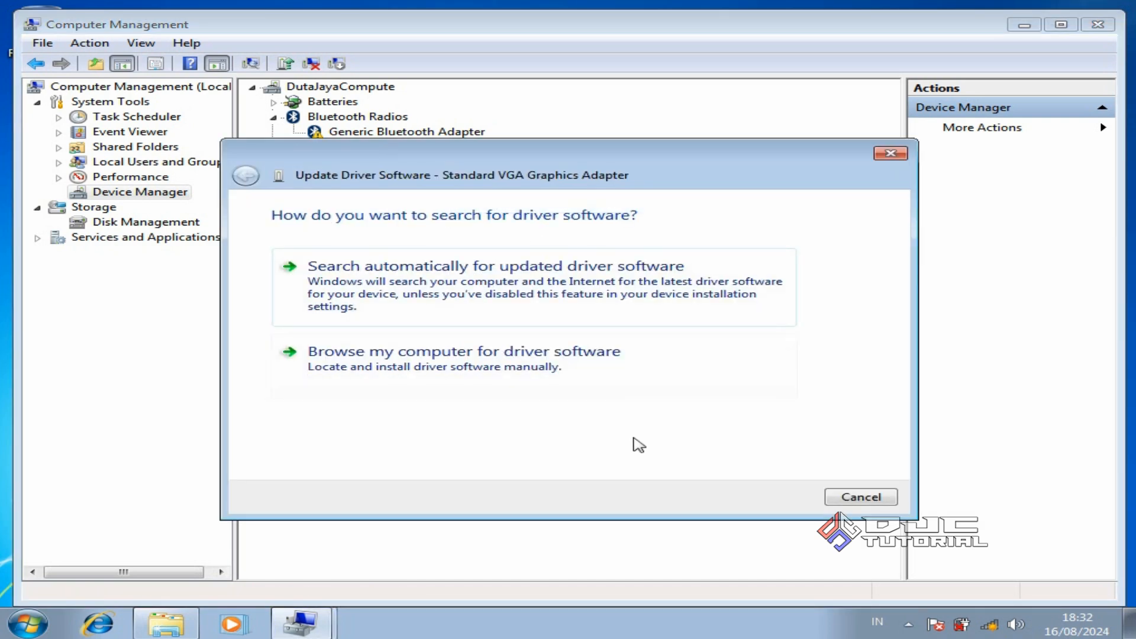
pyautogui.click(522, 386)
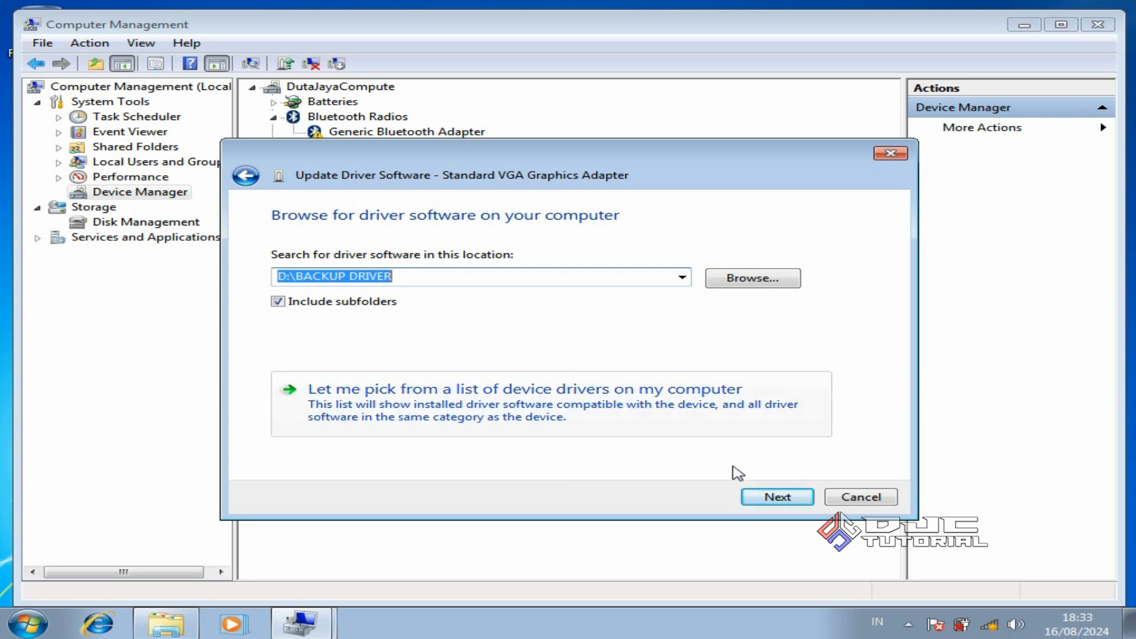
pyautogui.click(768, 494)
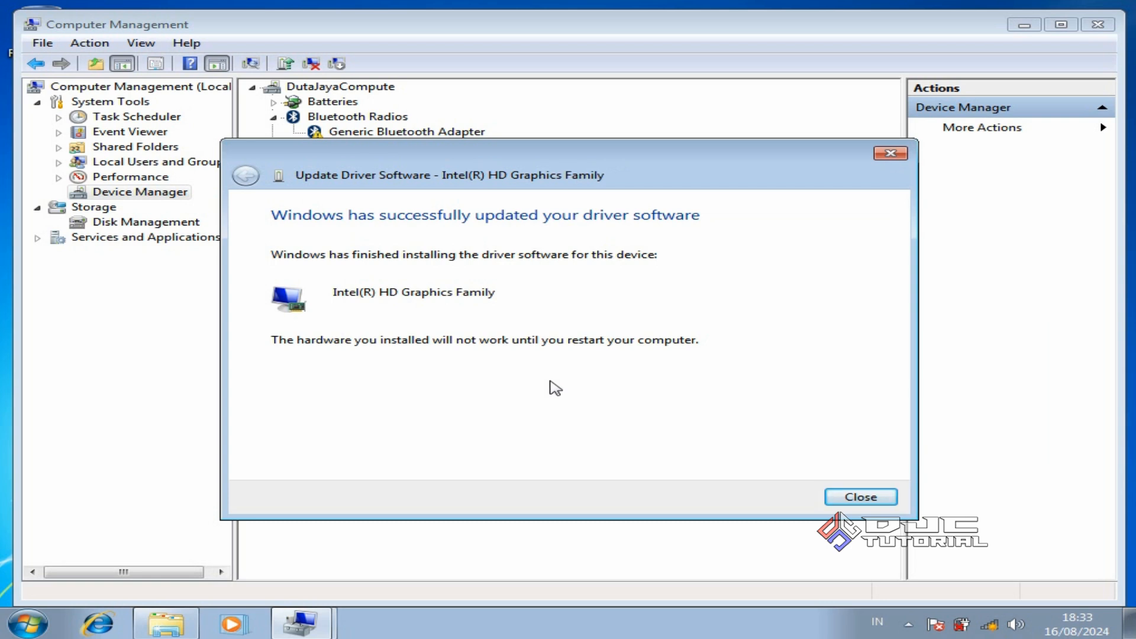
pyautogui.click(848, 502)
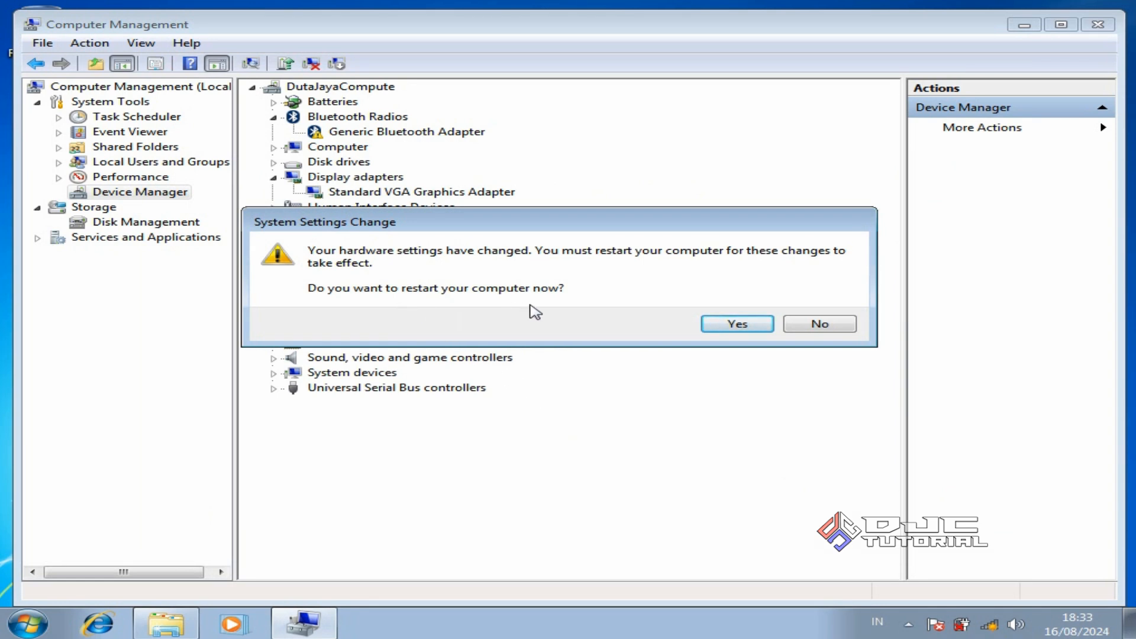
pyautogui.click(819, 324)
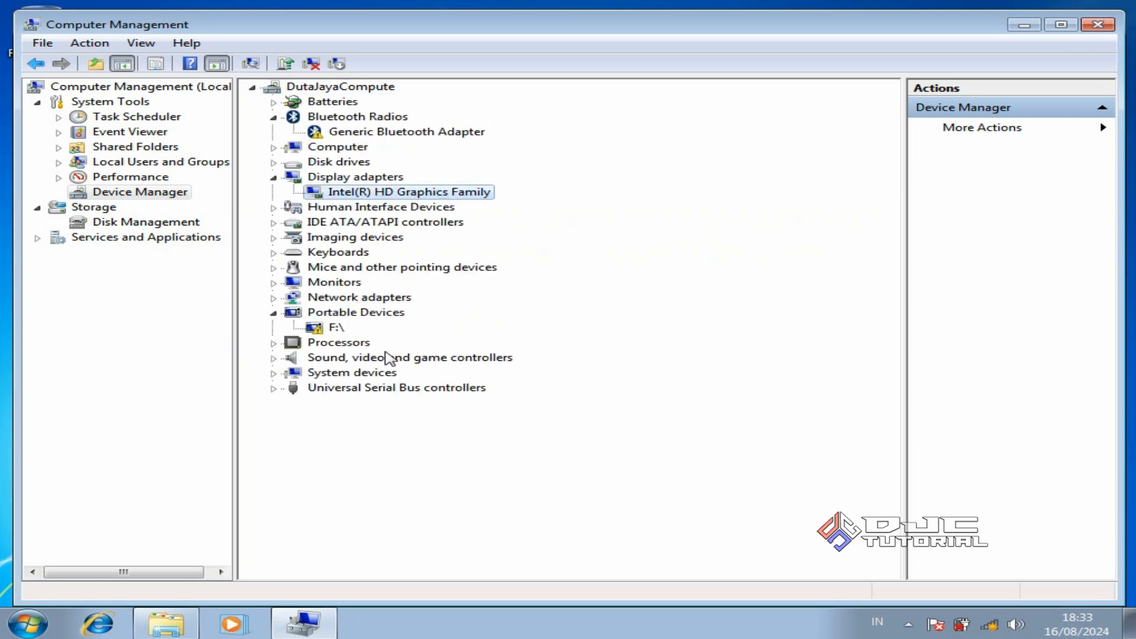
pyautogui.click(336, 329)
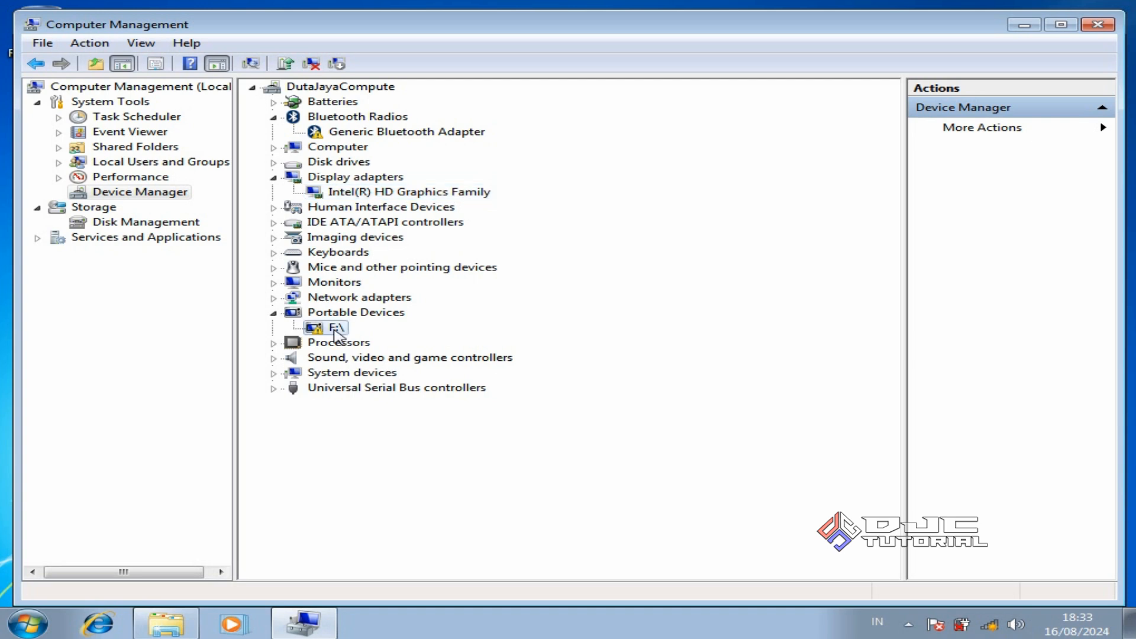
pyautogui.rightClick(337, 335)
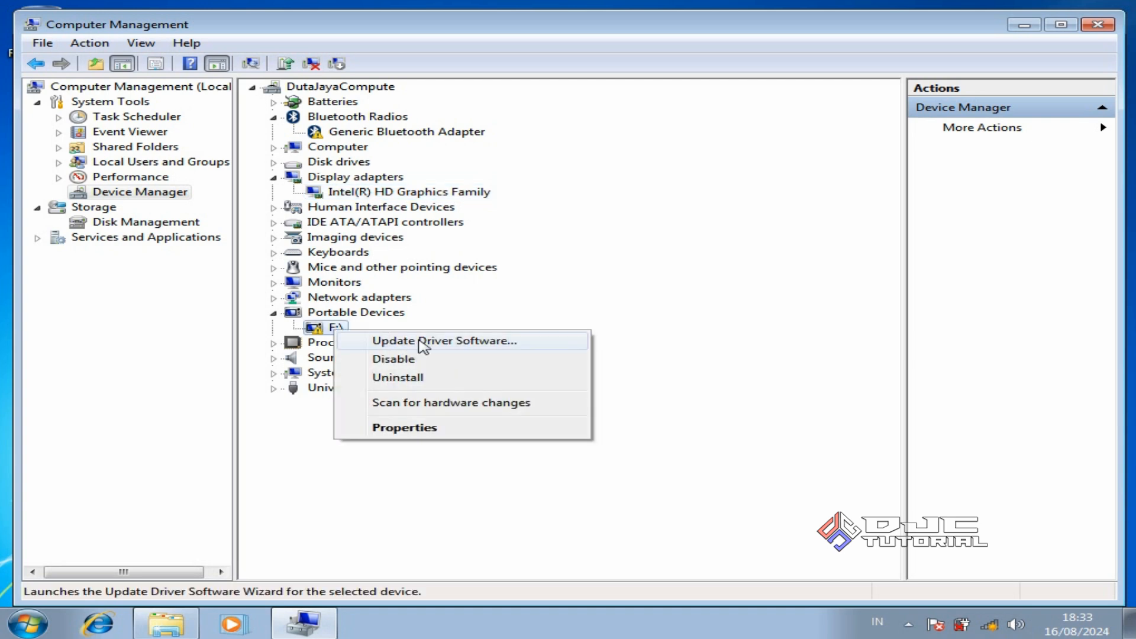
pyautogui.click(419, 342)
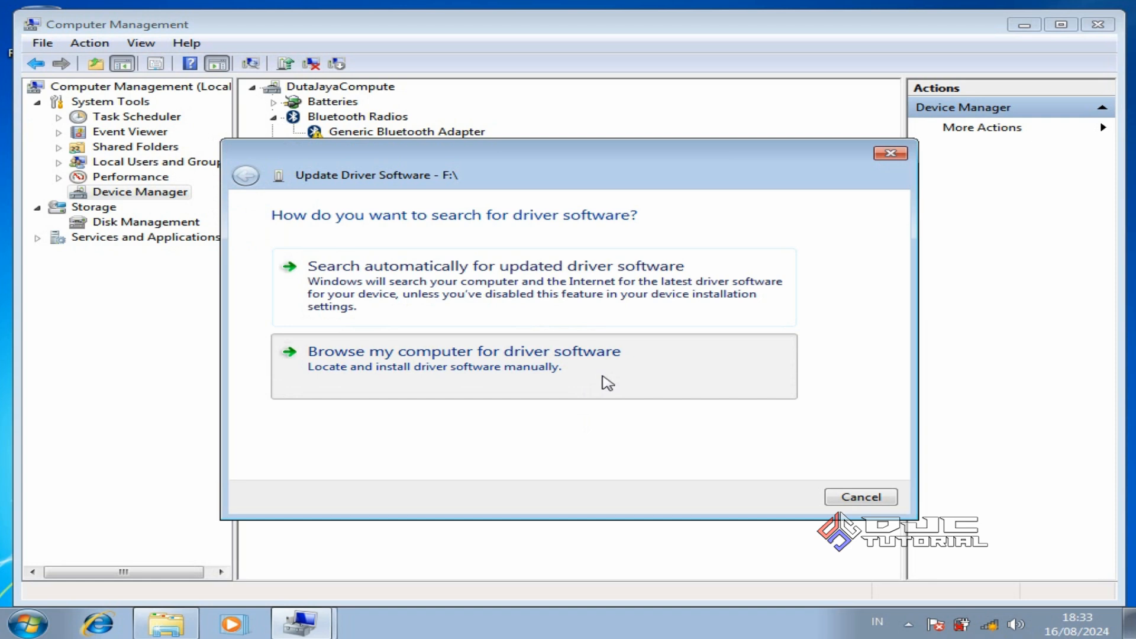
pyautogui.click(606, 382)
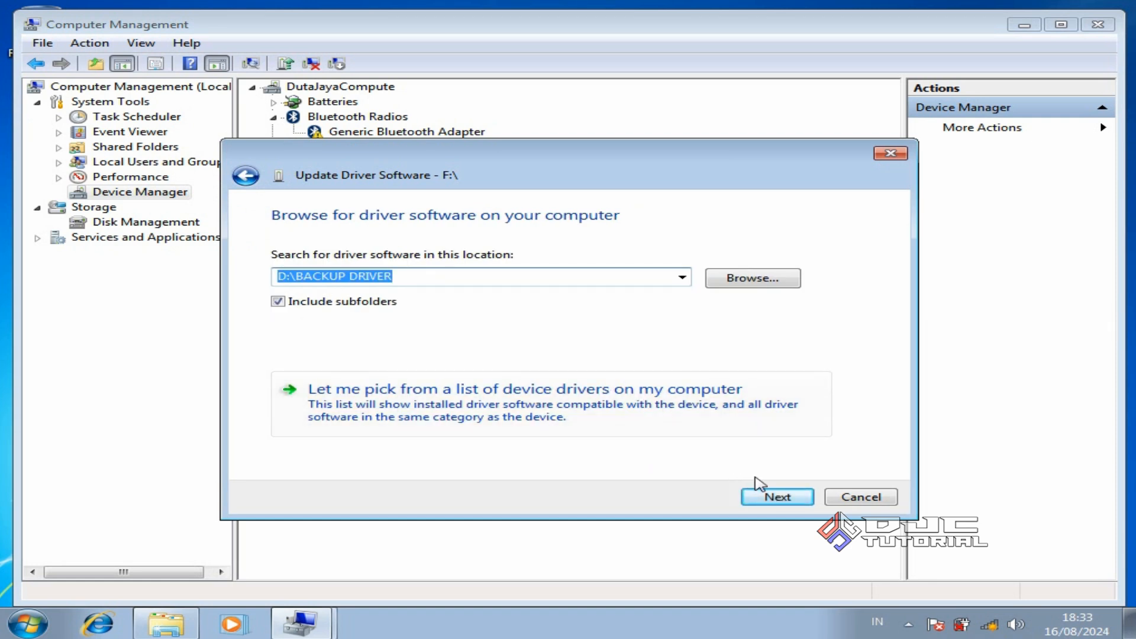
pyautogui.click(780, 497)
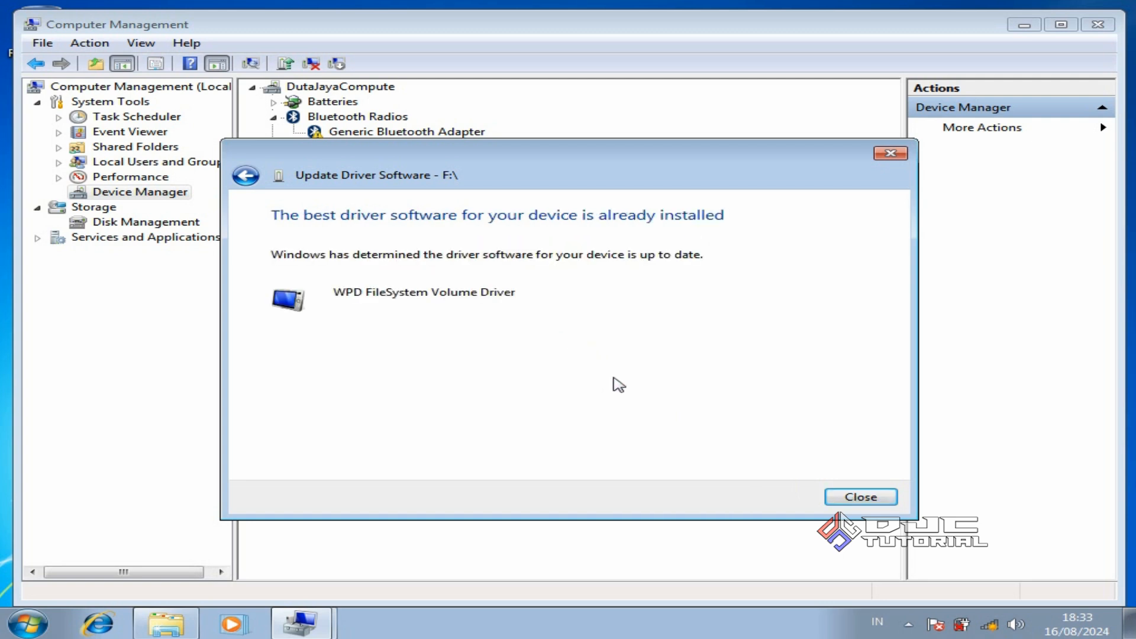
pyautogui.click(846, 499)
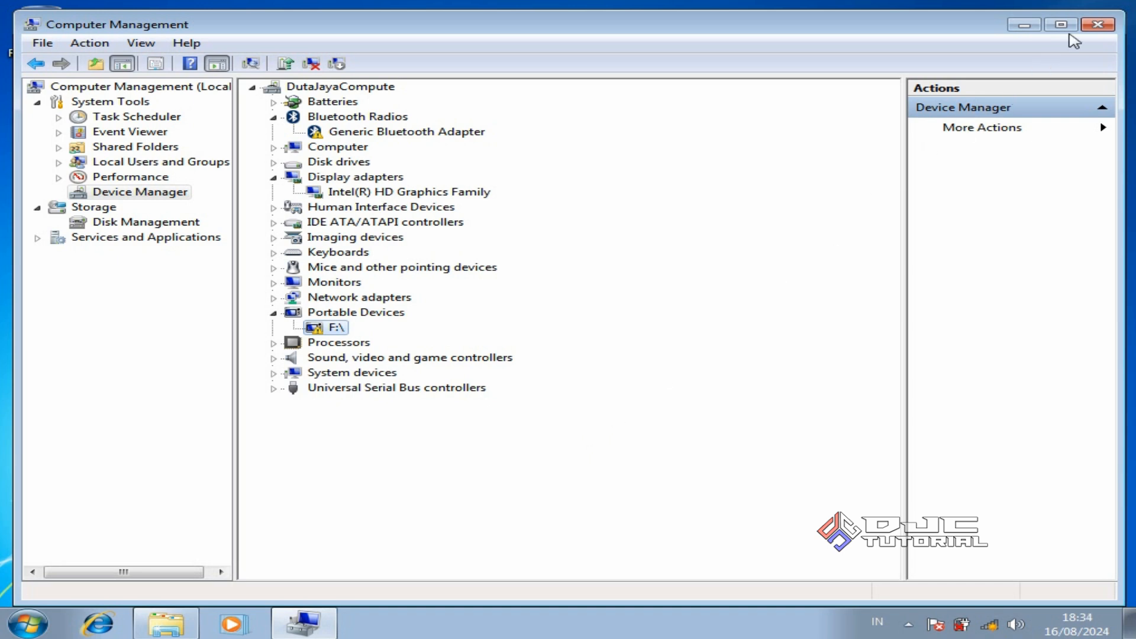
# Close Computer Management and the Libraries window, then restart Windows from the Start menu
pyautogui.click(1105, 24)
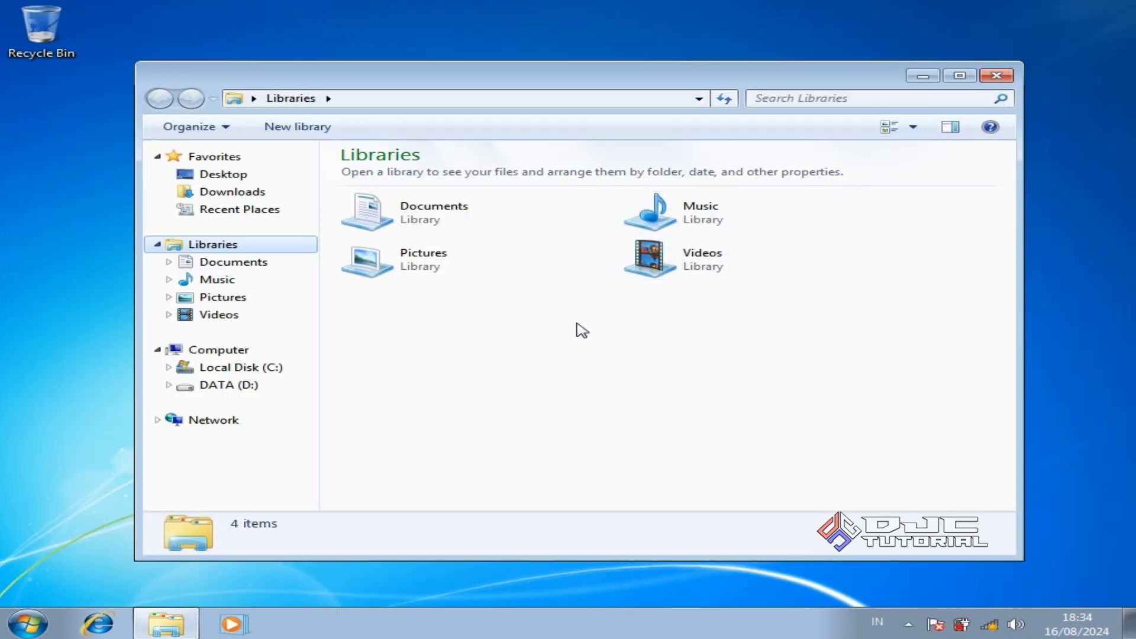
pyautogui.click(1000, 78)
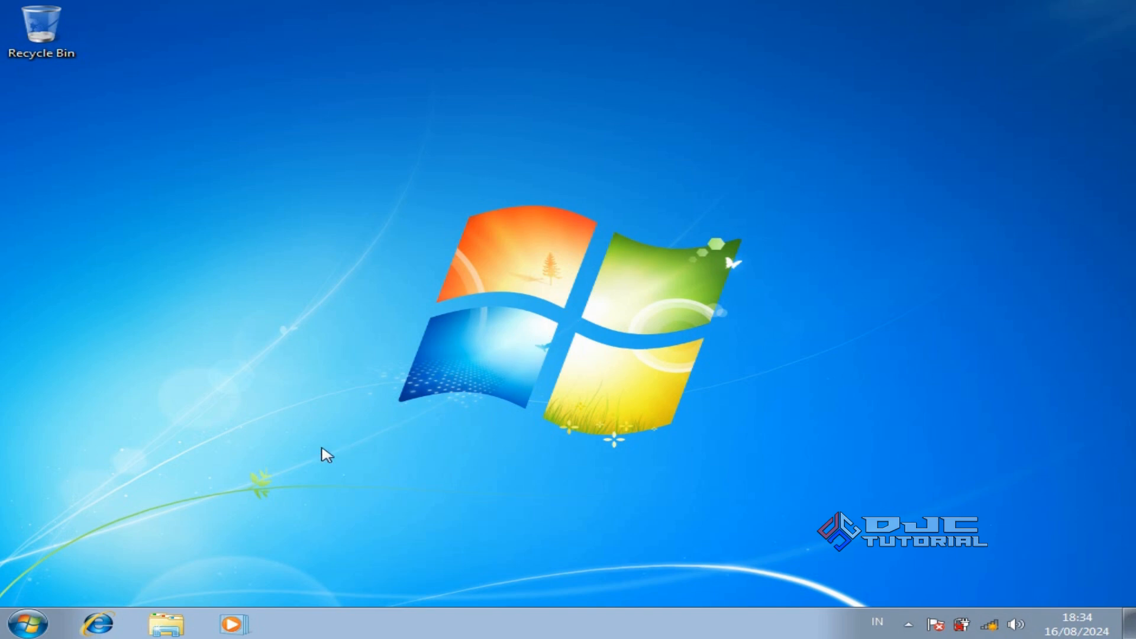
pyautogui.click(26, 623)
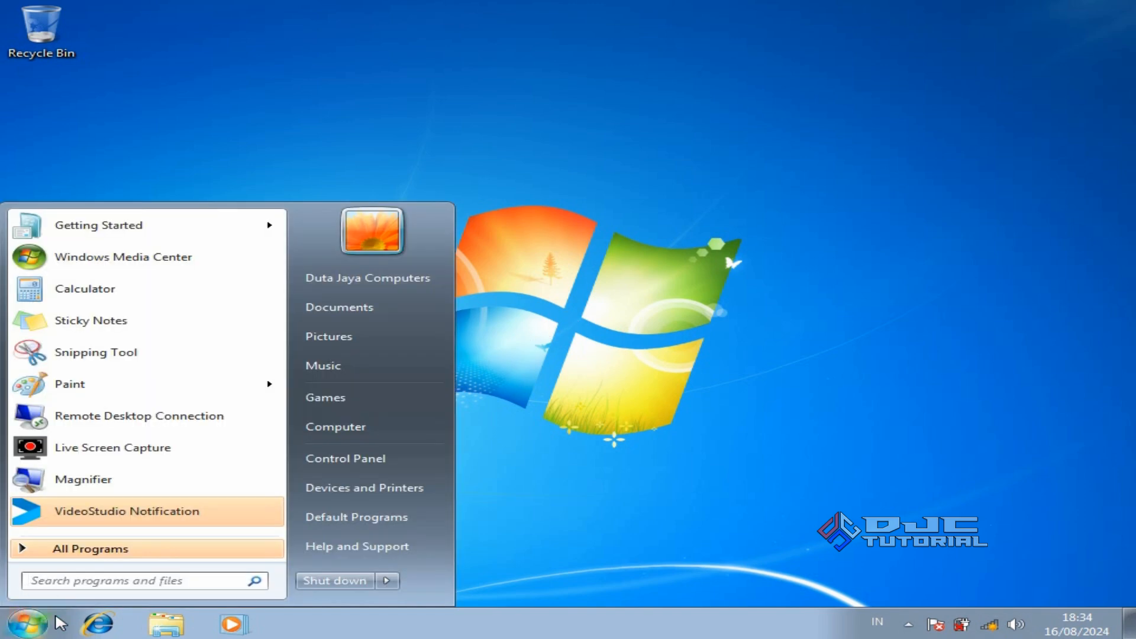
pyautogui.click(386, 581)
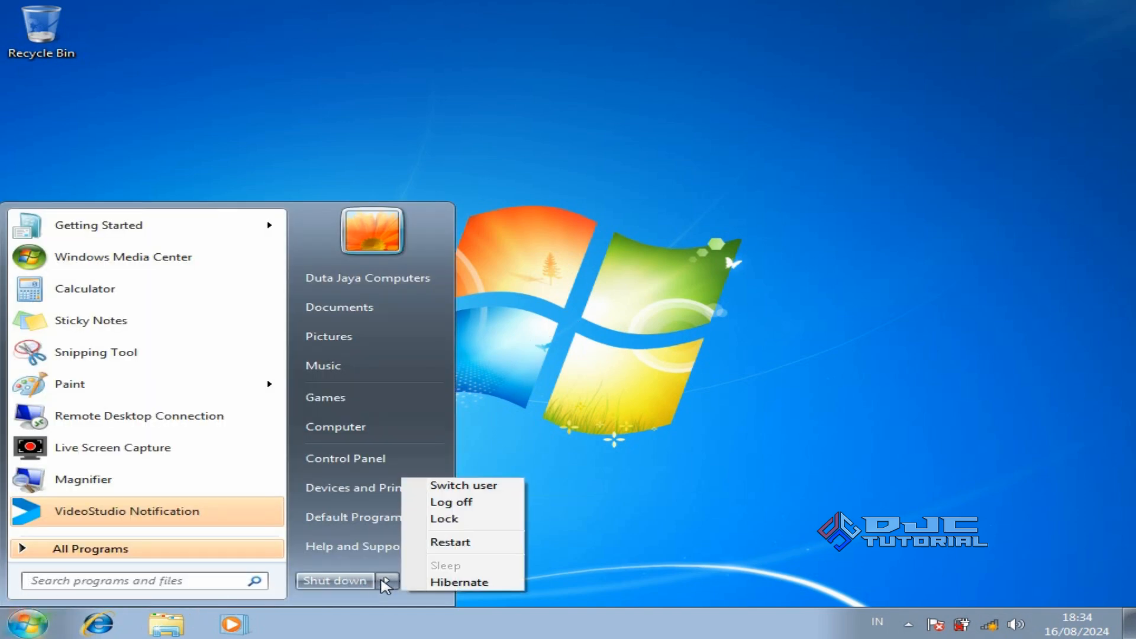
pyautogui.click(464, 542)
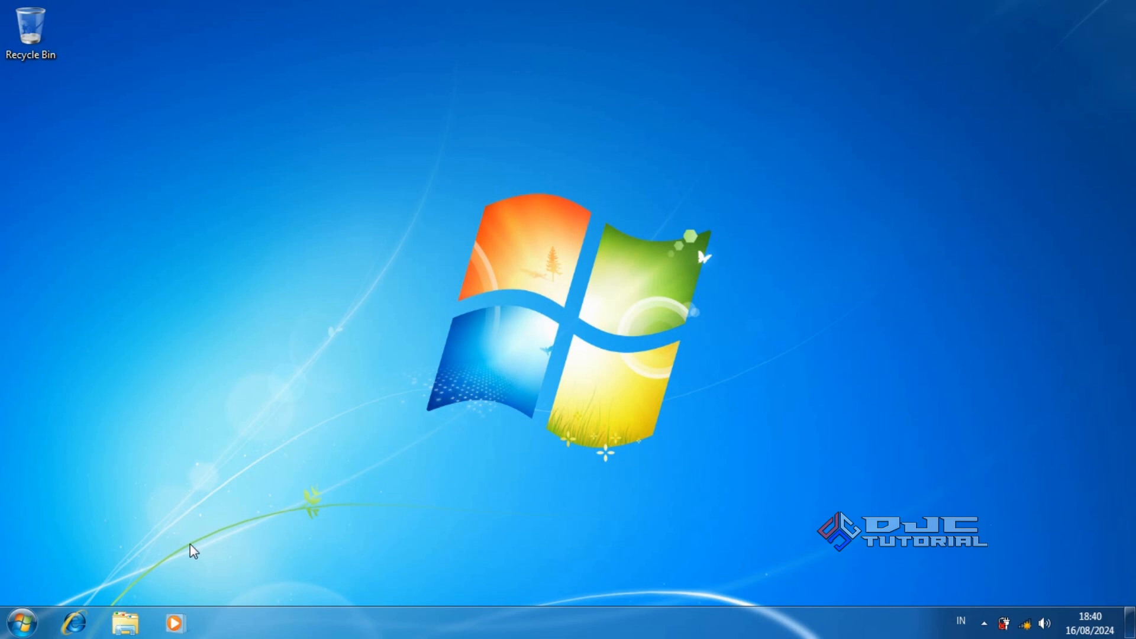
pyautogui.click(22, 623)
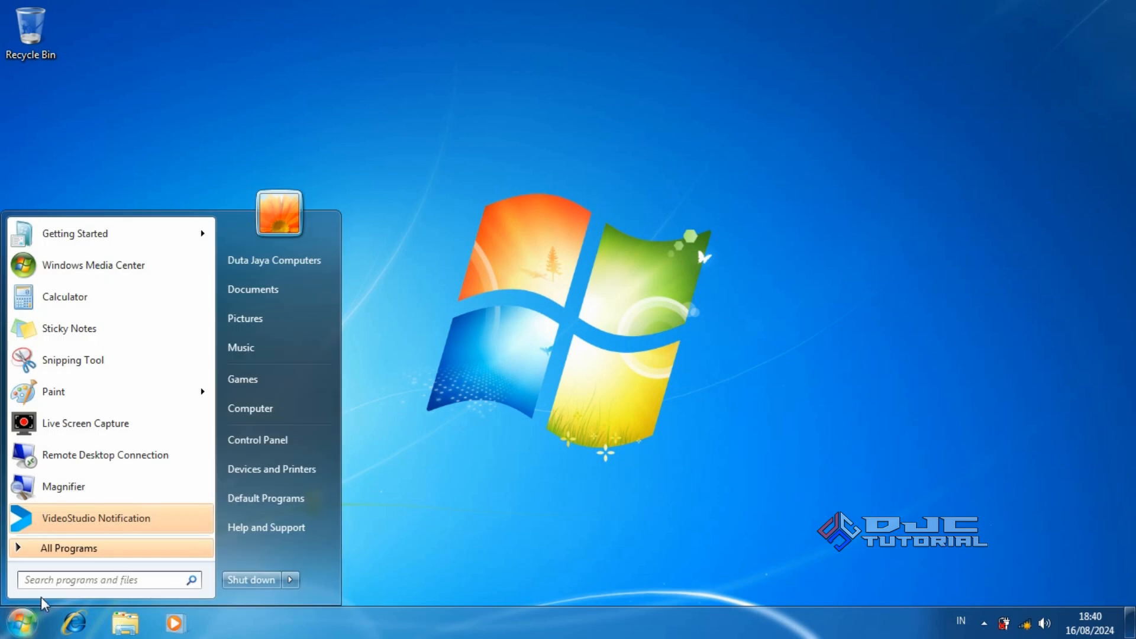
pyautogui.rightClick(240, 409)
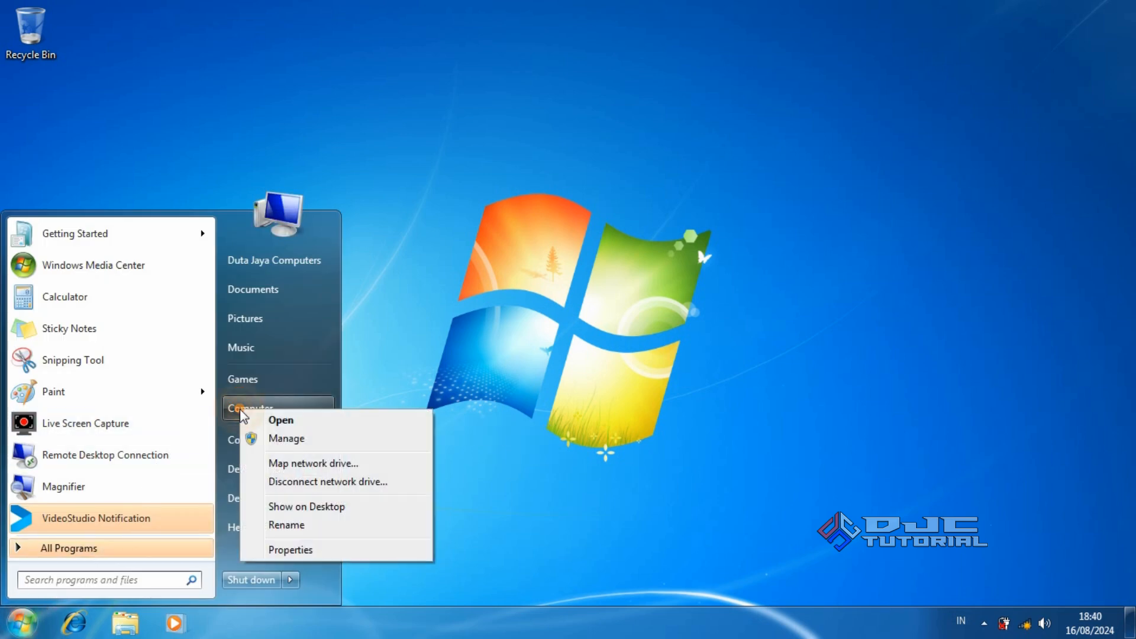
pyautogui.click(294, 443)
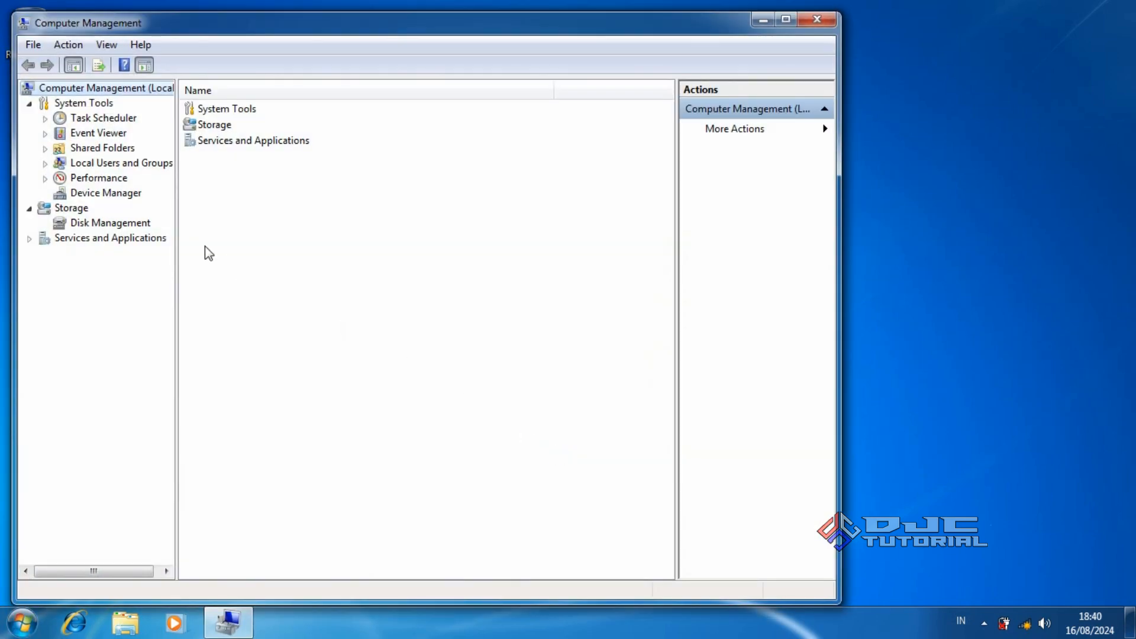
pyautogui.click(138, 198)
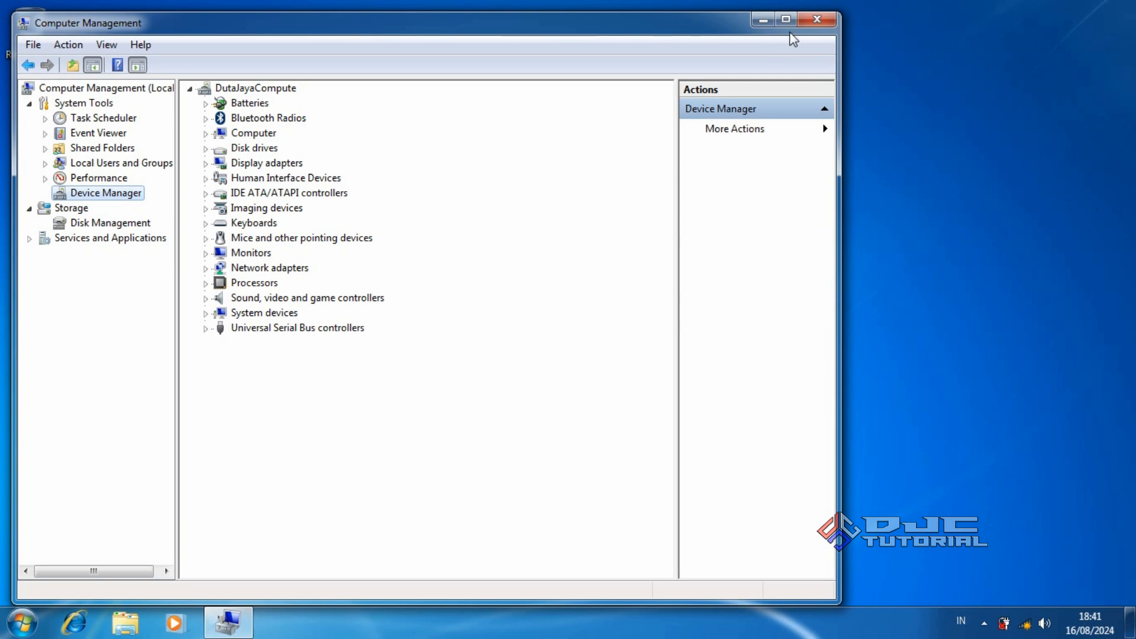
pyautogui.click(802, 21)
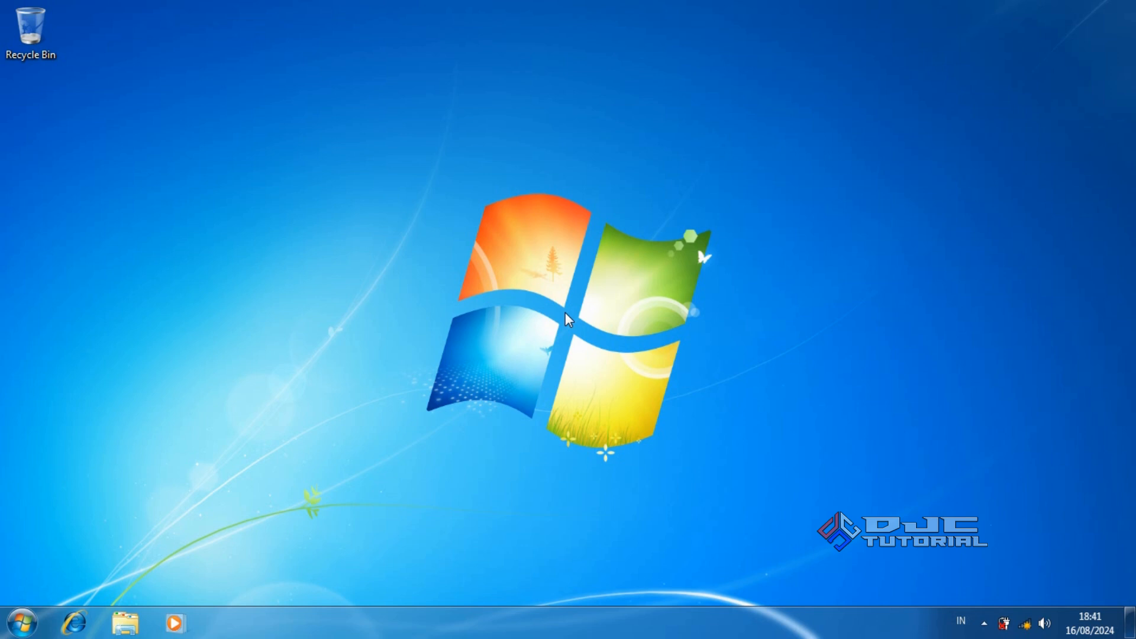
# Copy all eleven folders in D:\BACKUP DATA C
pyautogui.click(125, 622)
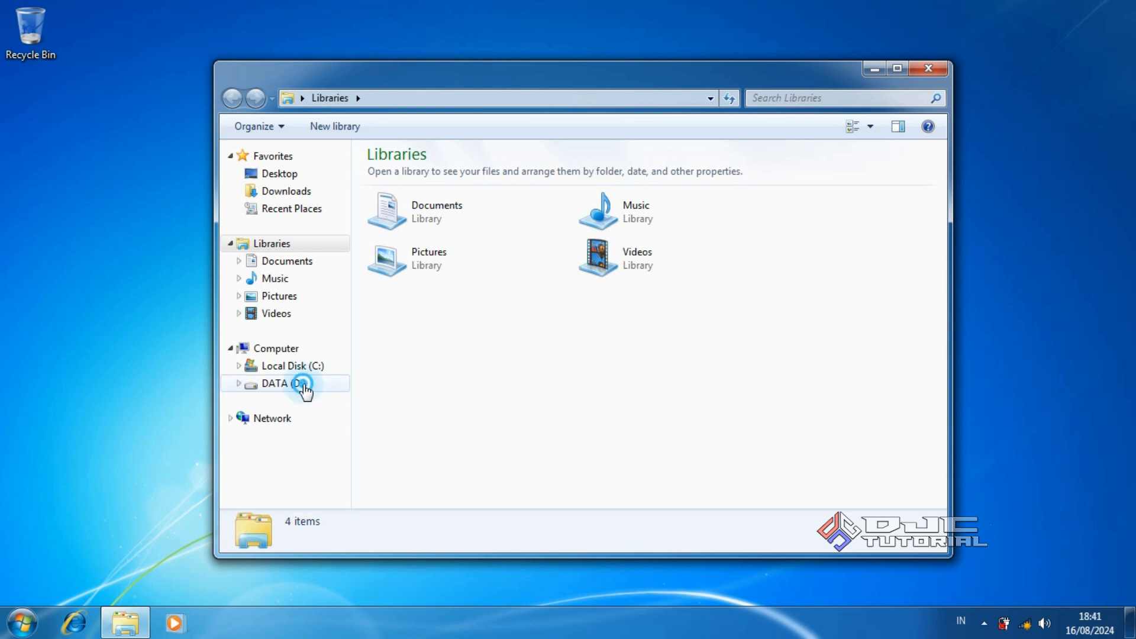
pyautogui.click(283, 383)
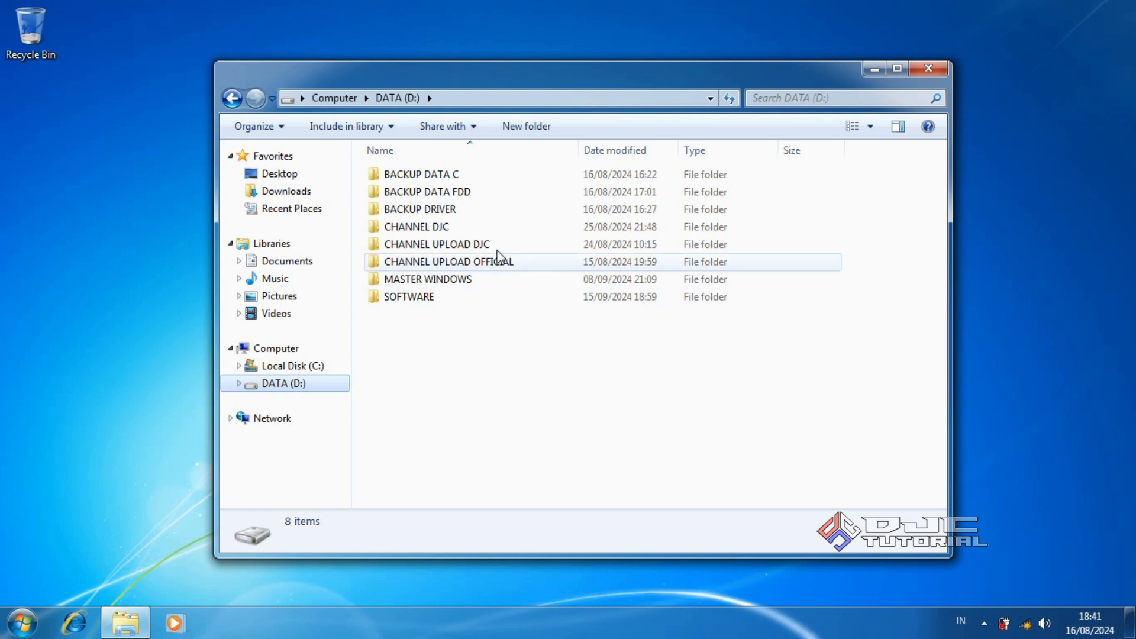
pyautogui.doubleClick(467, 176)
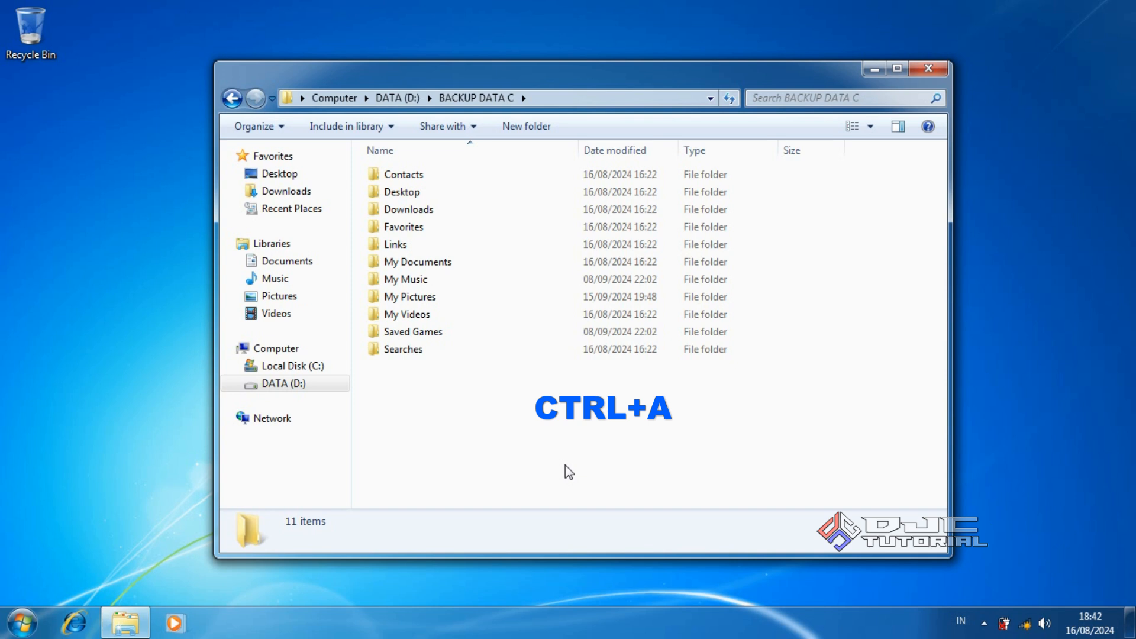
pyautogui.hotkey('ctrl', 'a')
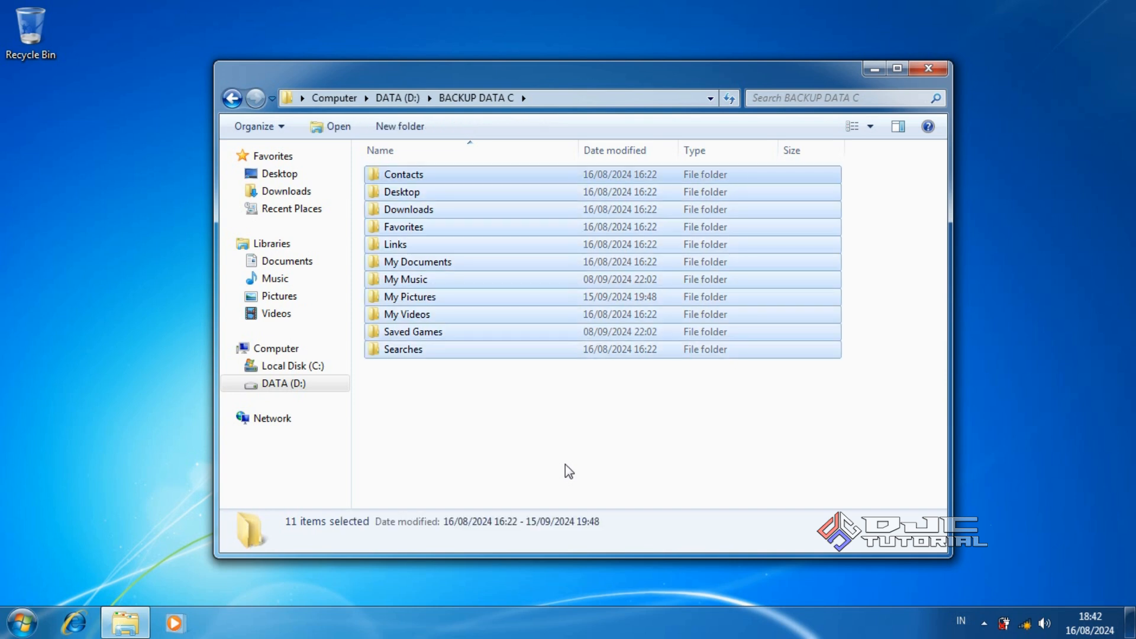
pyautogui.rightClick(556, 298)
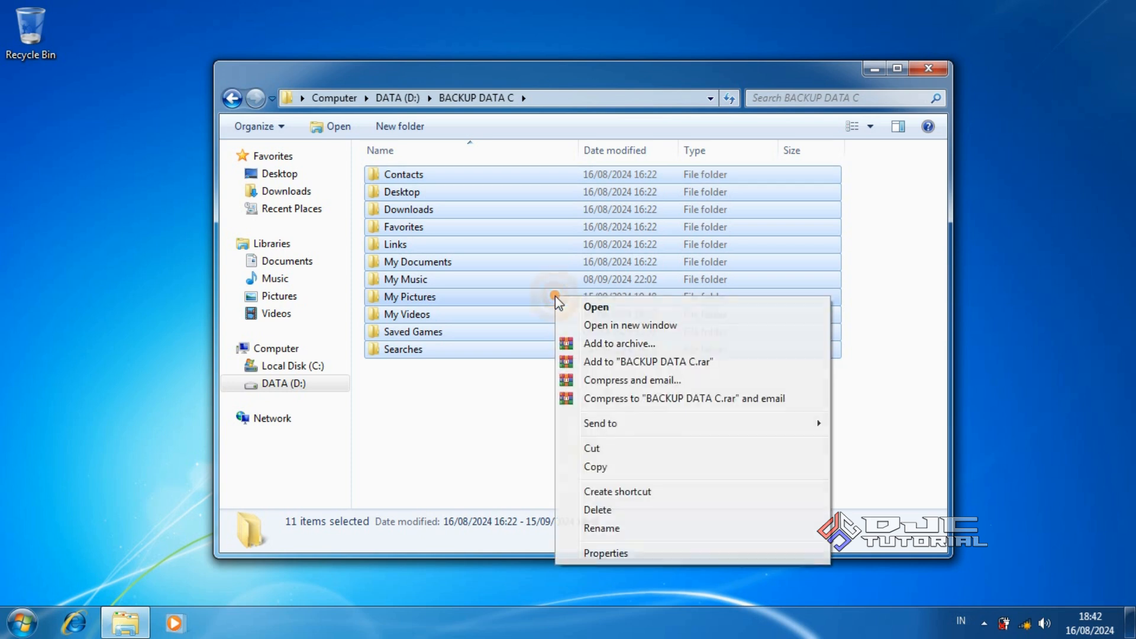
pyautogui.click(615, 475)
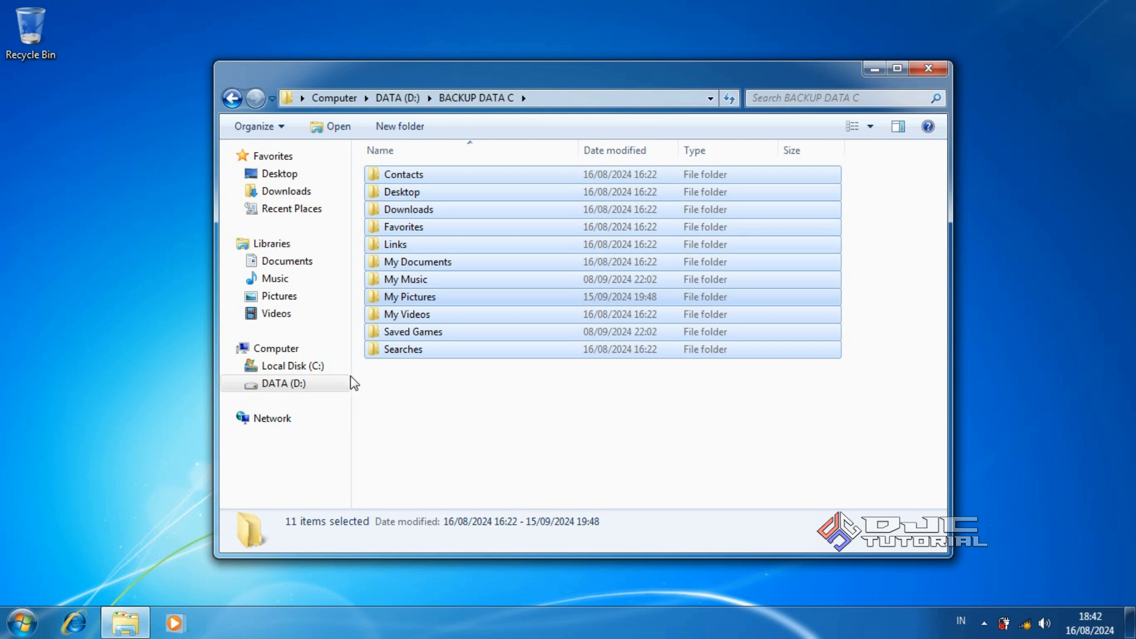
# Paste the copied folders into the user's profile folder under C:\Users
pyautogui.click(320, 366)
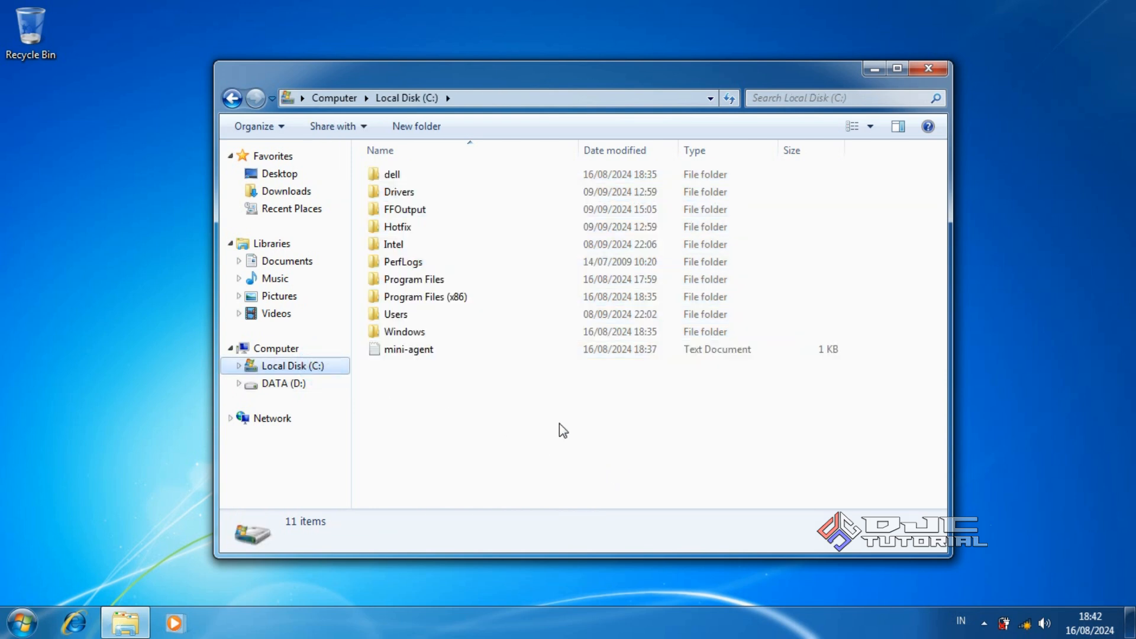
pyautogui.click(479, 316)
pyautogui.doubleClick(478, 315)
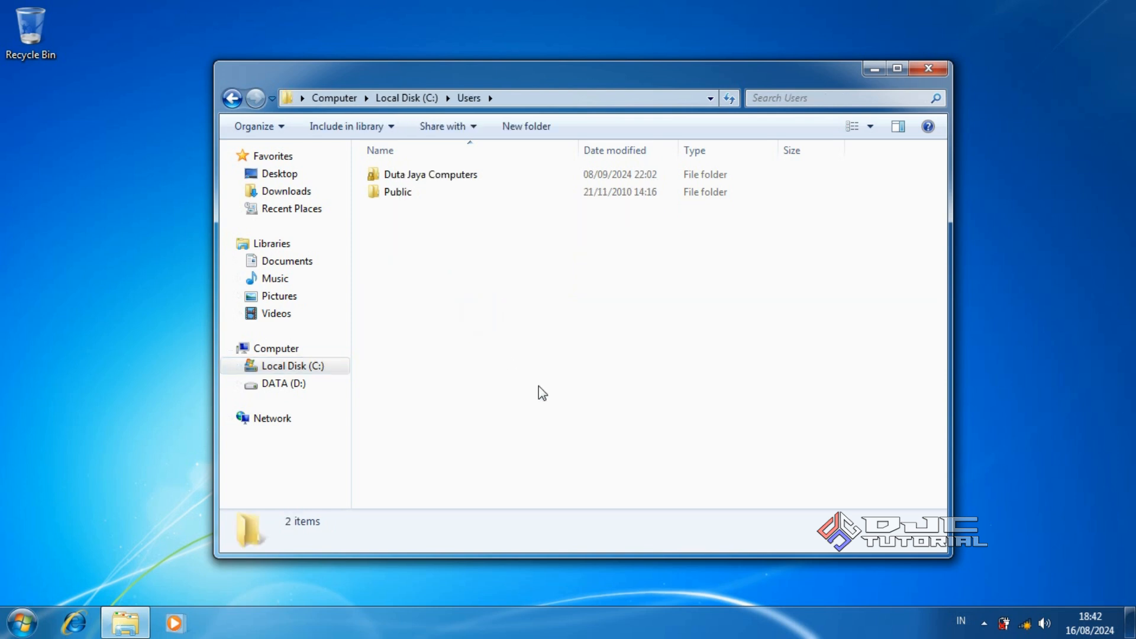
pyautogui.doubleClick(472, 174)
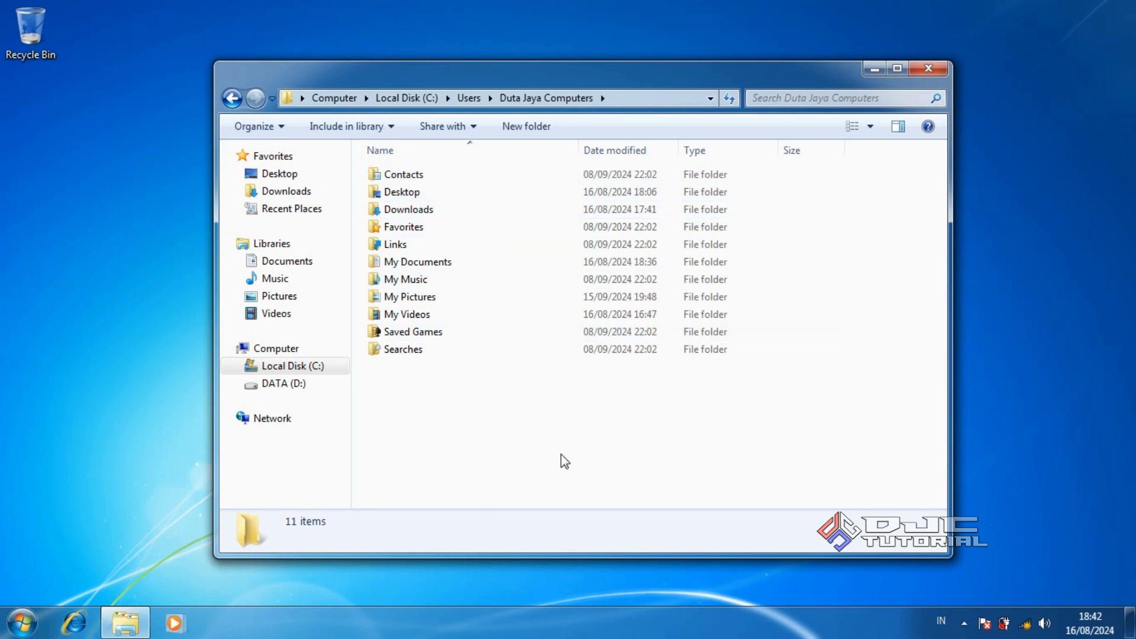
pyautogui.rightClick(573, 434)
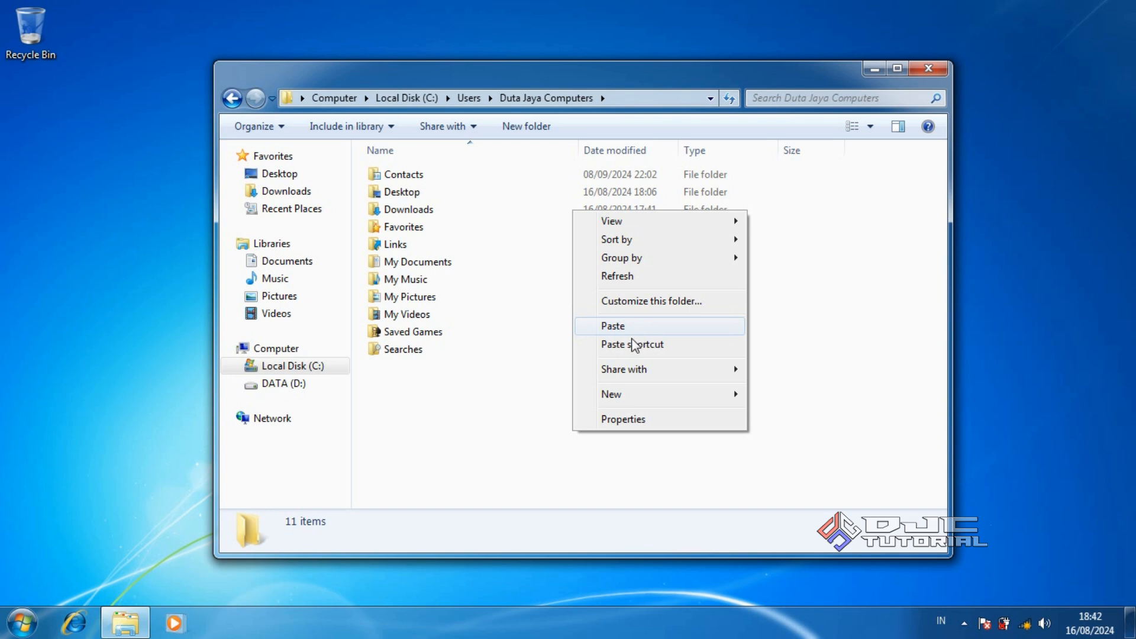
pyautogui.click(585, 469)
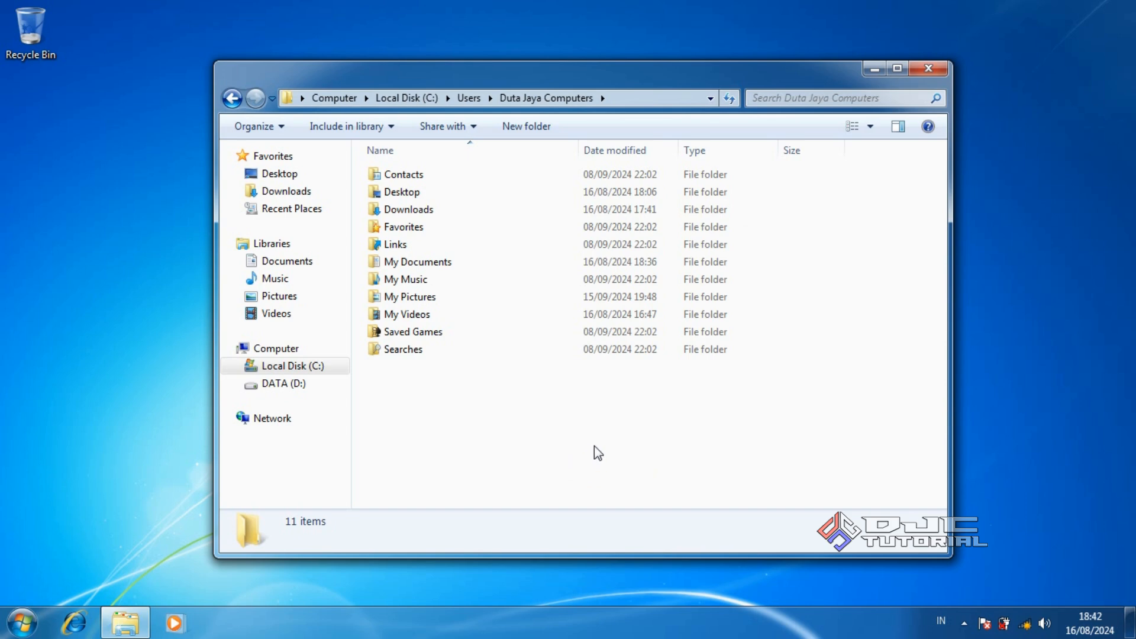
# Reopen Explorer, dismiss the AutoPlay prompt, and view the files on DVD_ROM (E:)
pyautogui.click(927, 72)
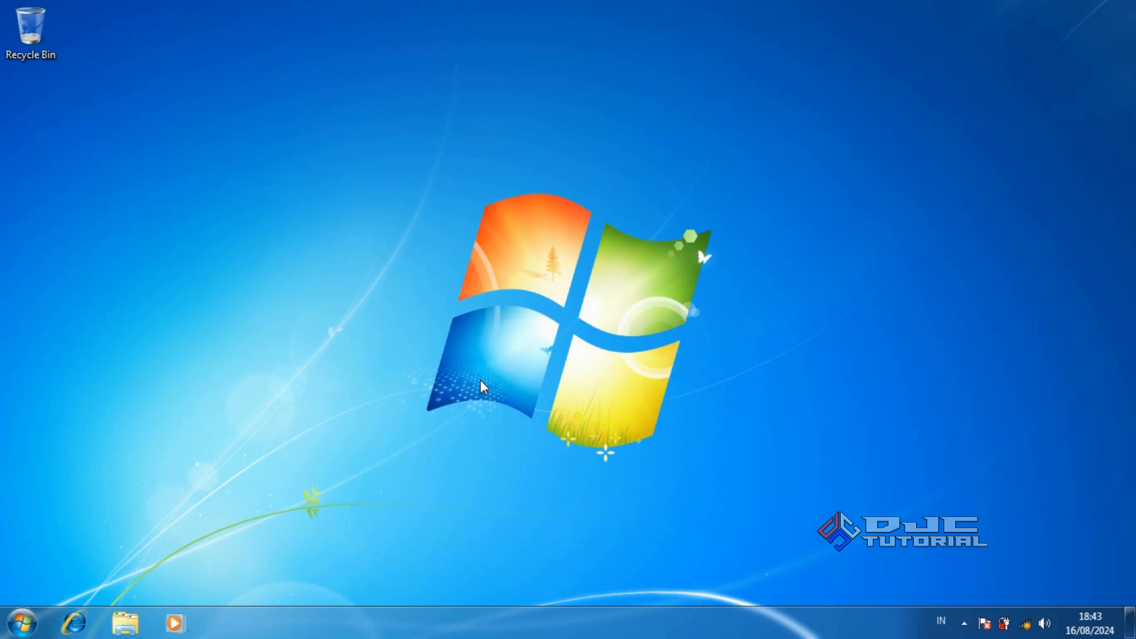
pyautogui.click(124, 619)
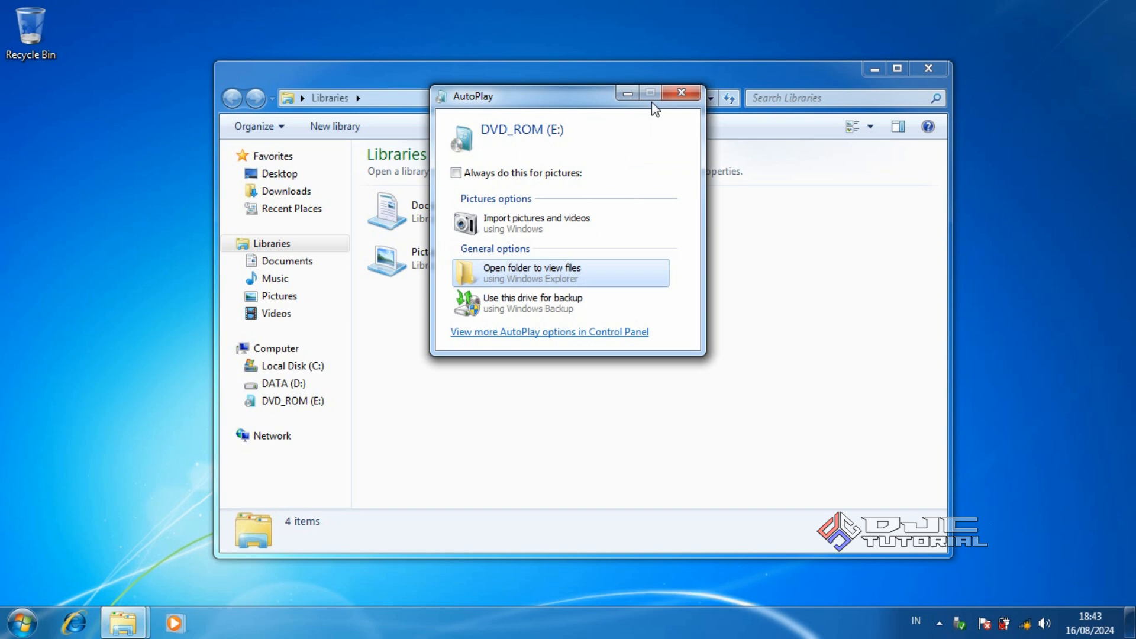
pyautogui.click(678, 93)
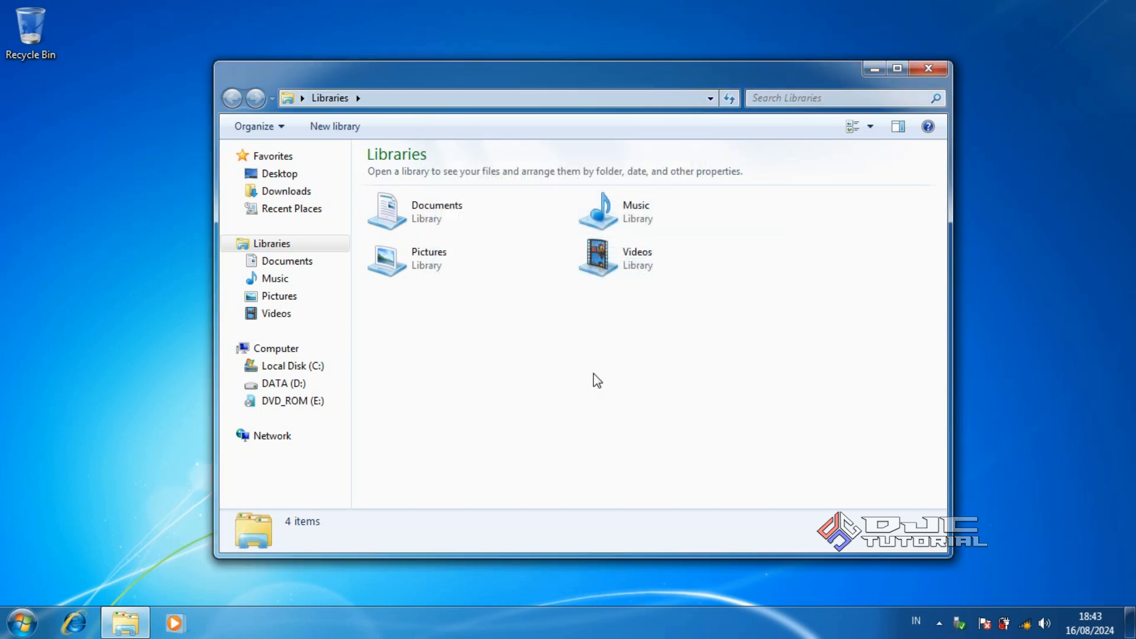
pyautogui.click(322, 402)
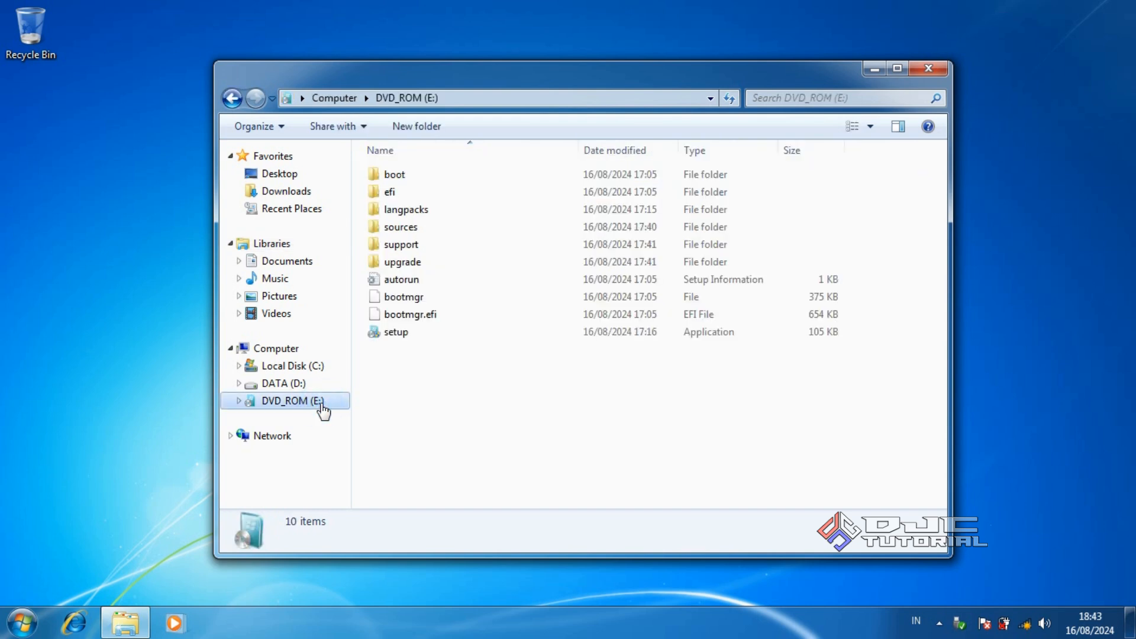
# Quick-format DVD_ROM (E:) as NTFS, confirming the erase, then close the Format window
pyautogui.rightClick(321, 404)
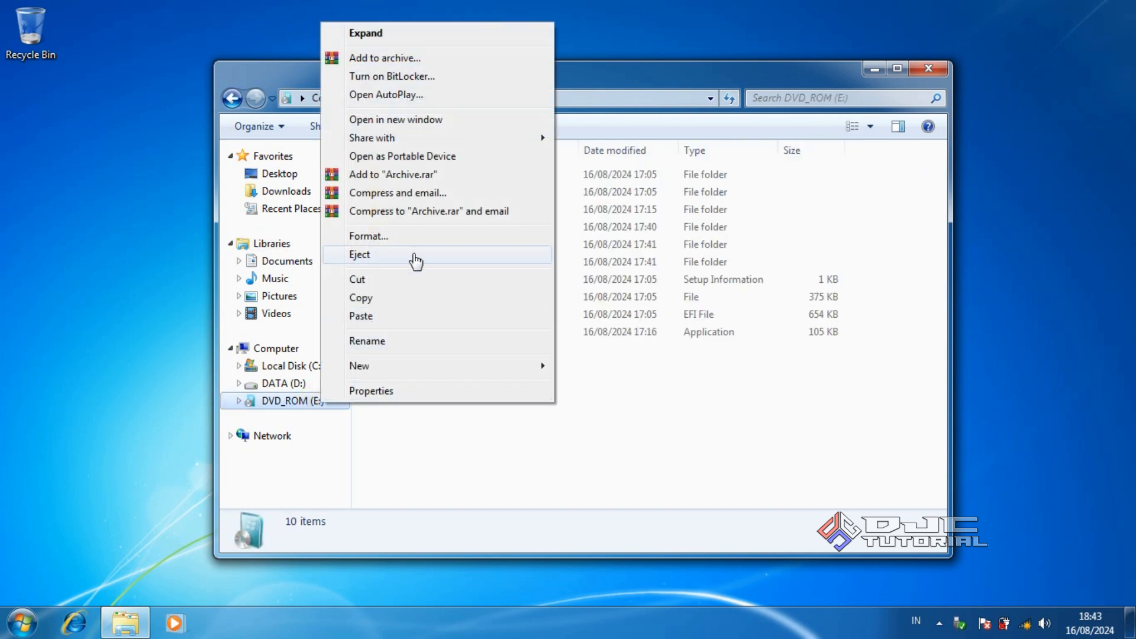
pyautogui.click(424, 236)
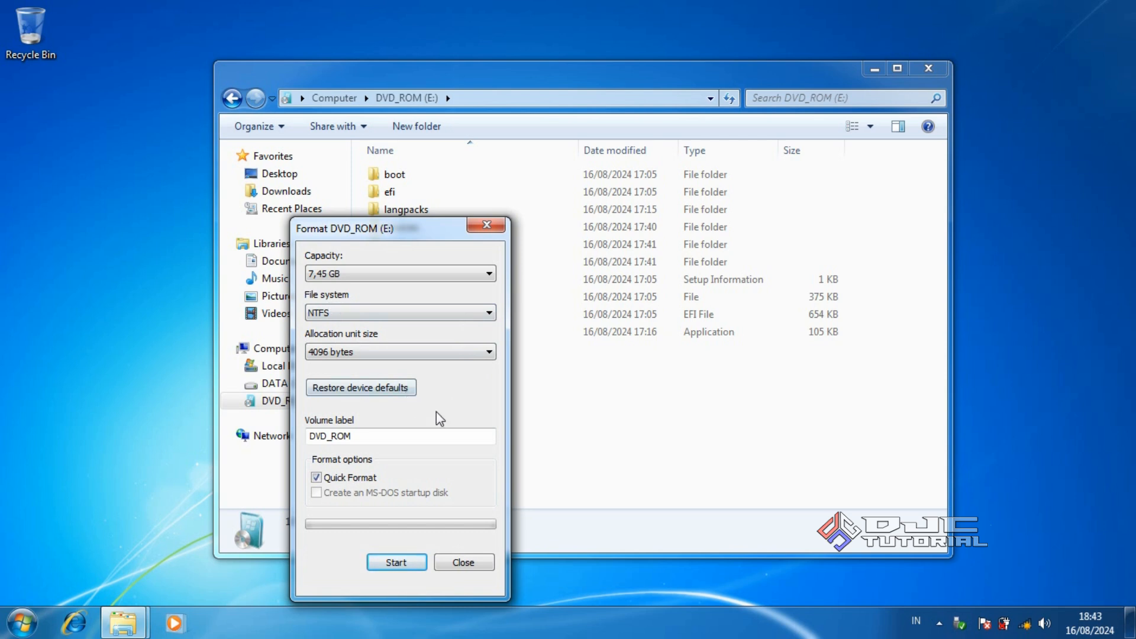
pyautogui.moveTo(393, 436); pyautogui.dragTo(304, 432)
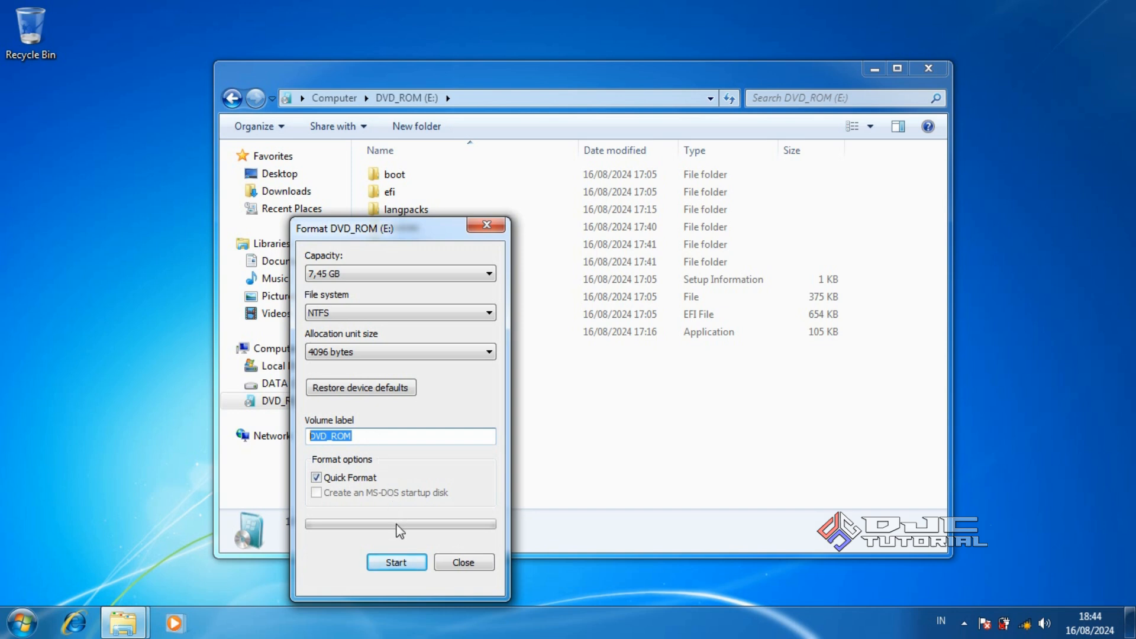
pyautogui.click(404, 563)
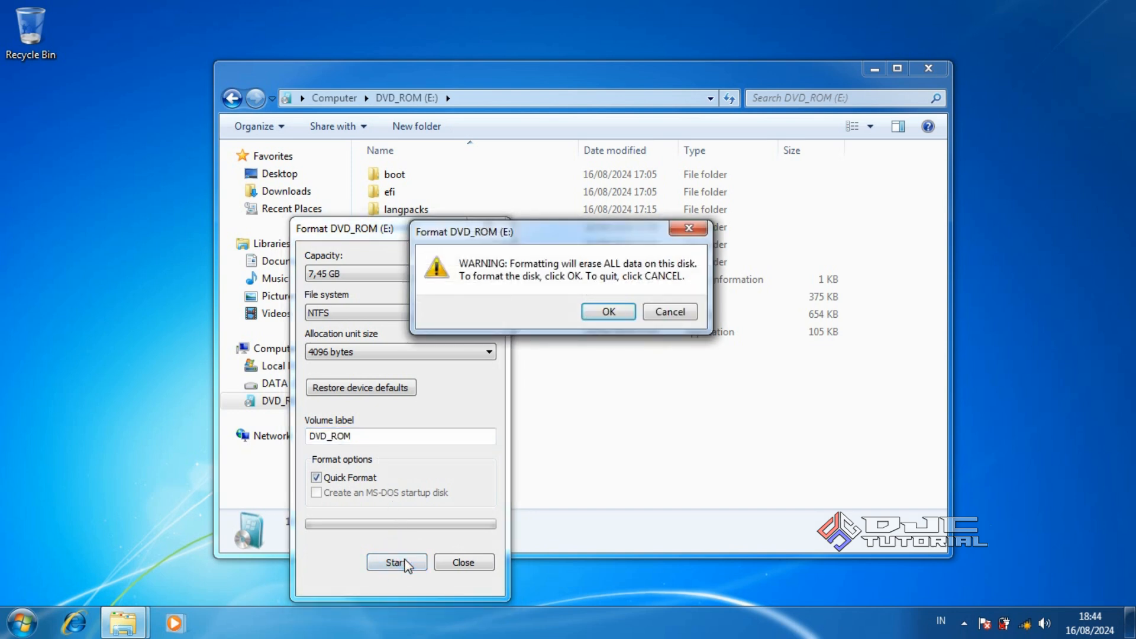
pyautogui.click(595, 315)
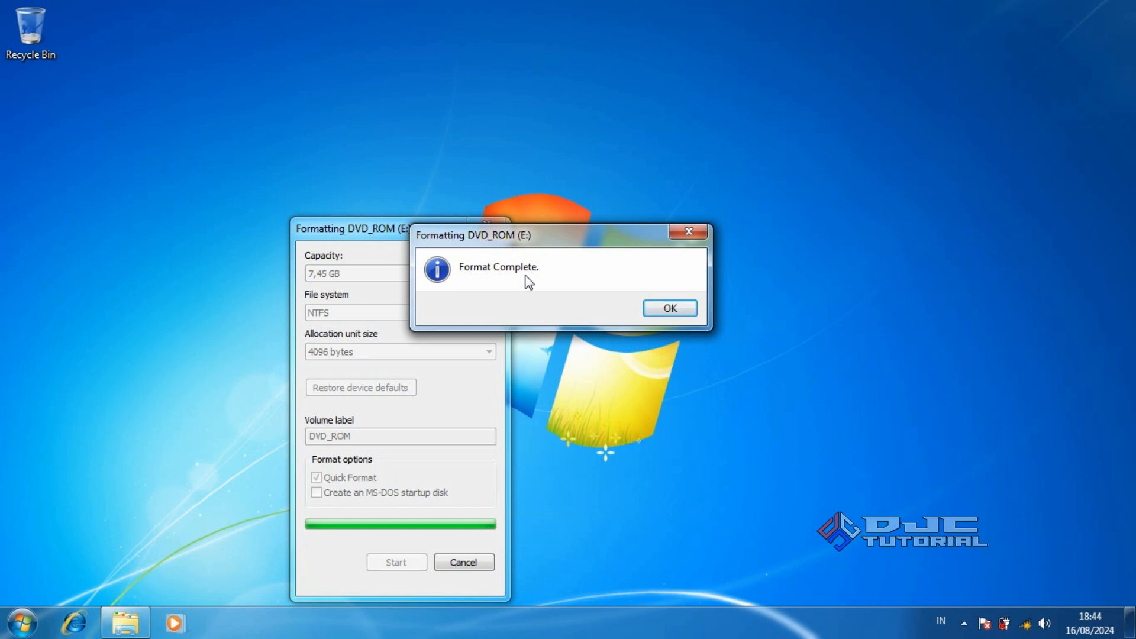
pyautogui.click(647, 309)
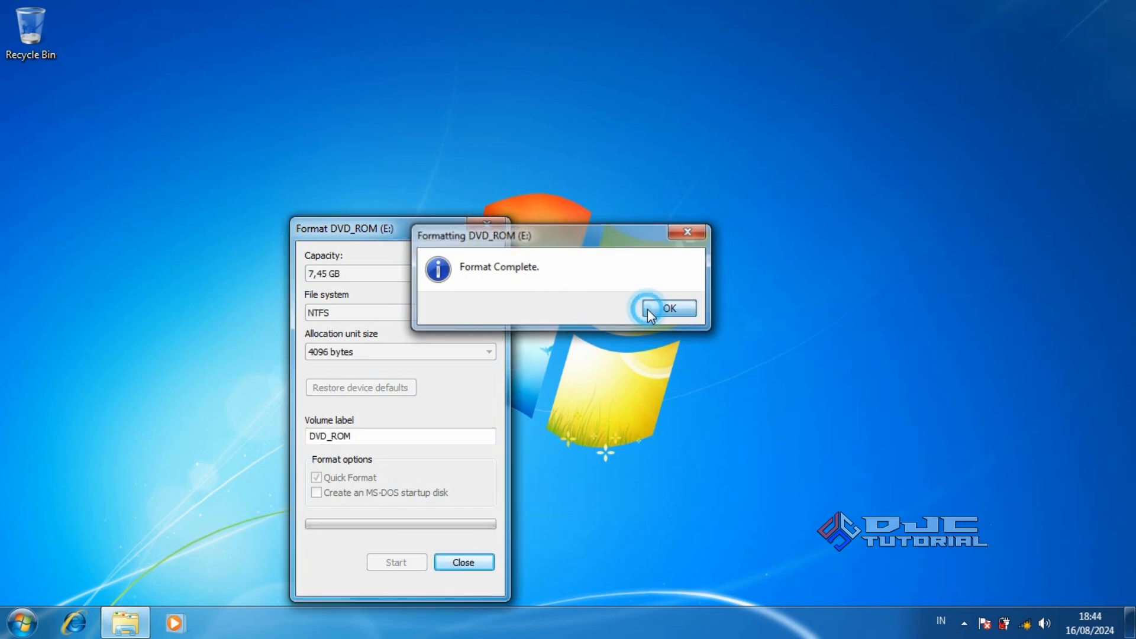
pyautogui.click(479, 561)
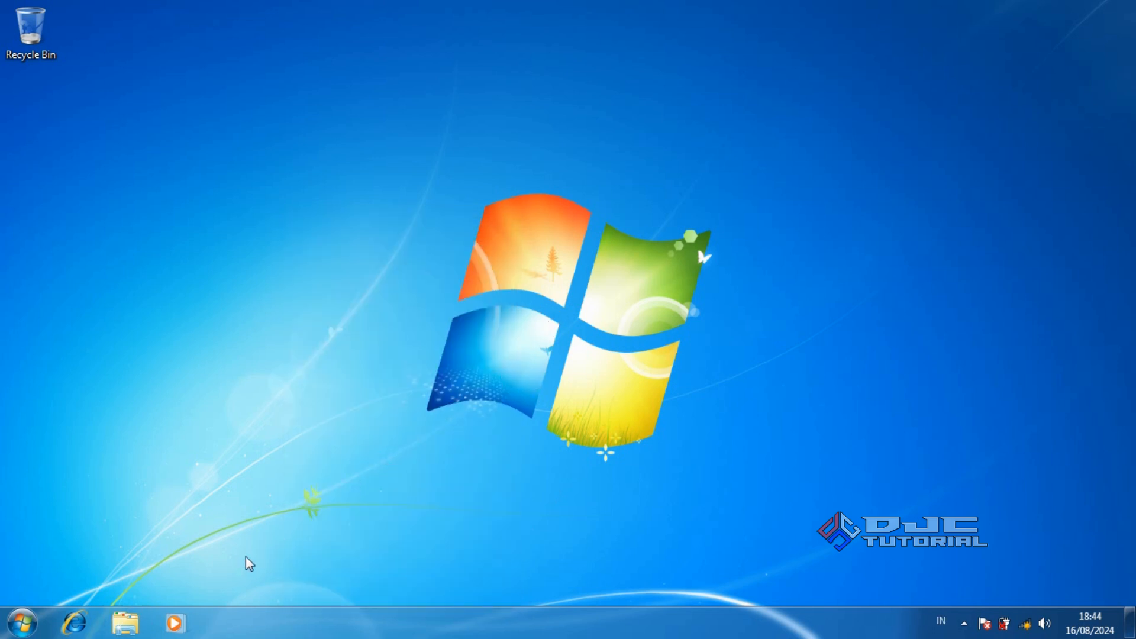
# Cut both the SOFTWARE and VIDEO folders from DATA (D:)\BACKUP DATA FDD
pyautogui.click(125, 624)
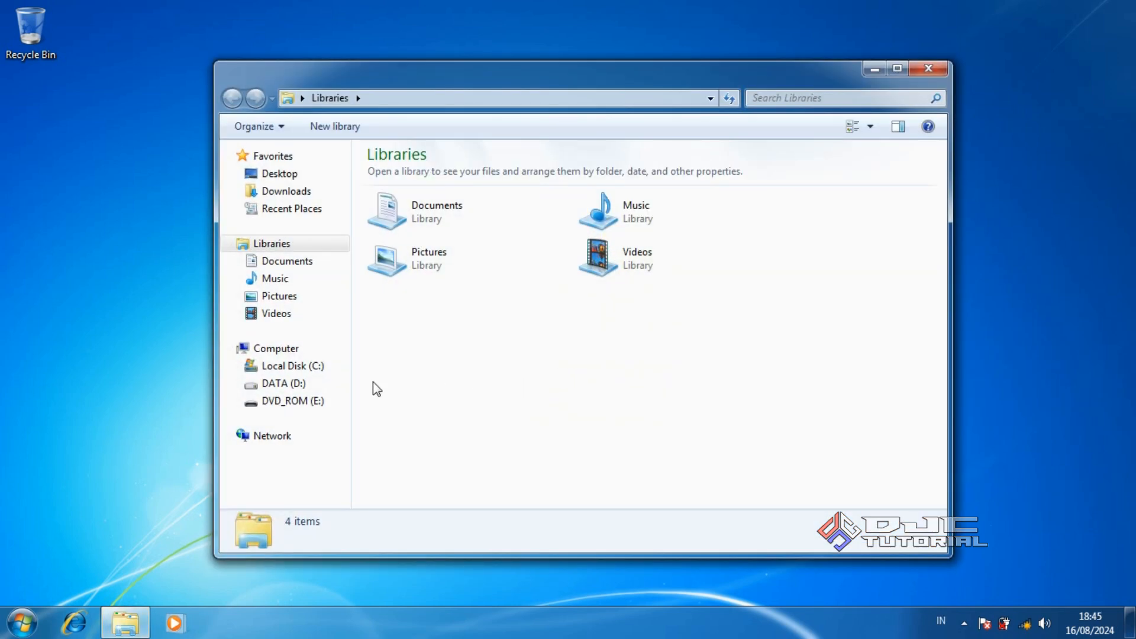
pyautogui.click(306, 387)
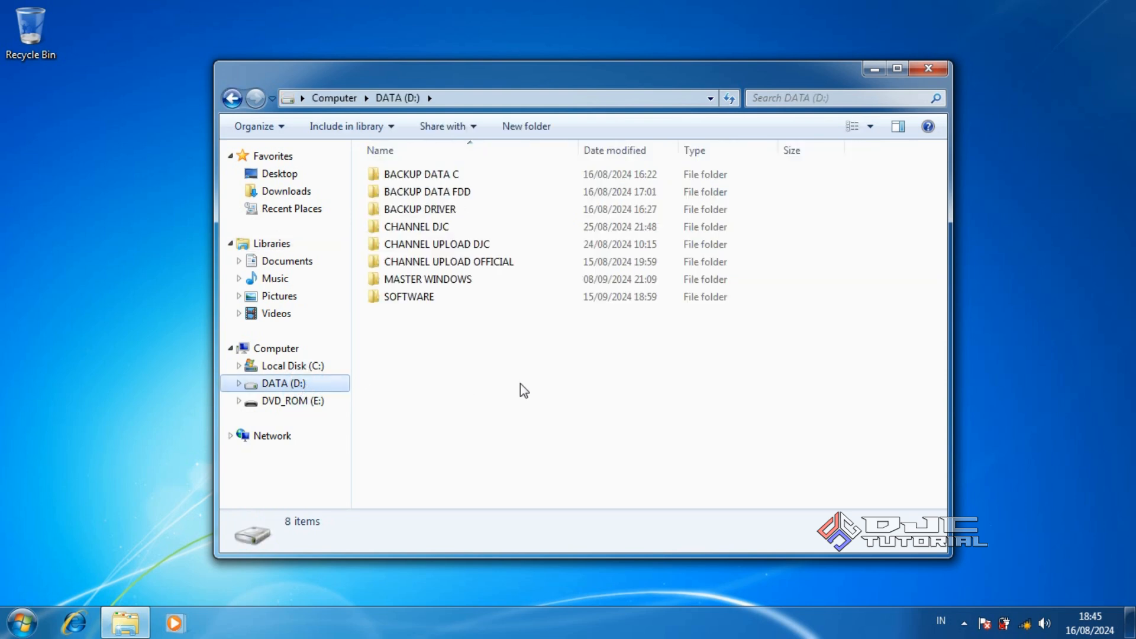
pyautogui.doubleClick(479, 193)
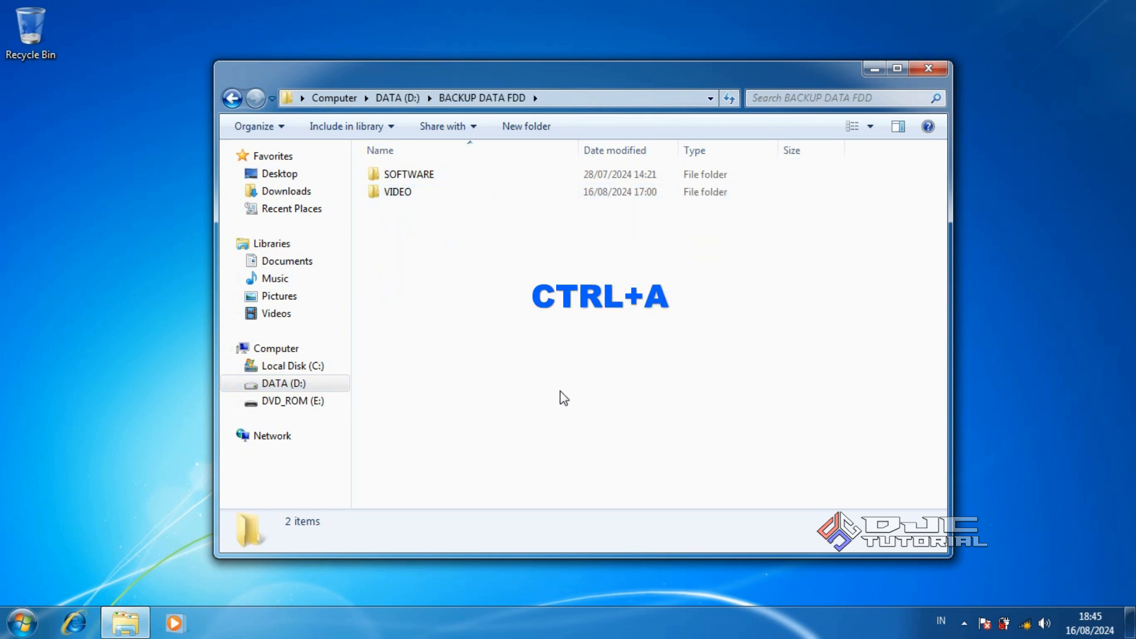
pyautogui.hotkey('ctrl', 'a')
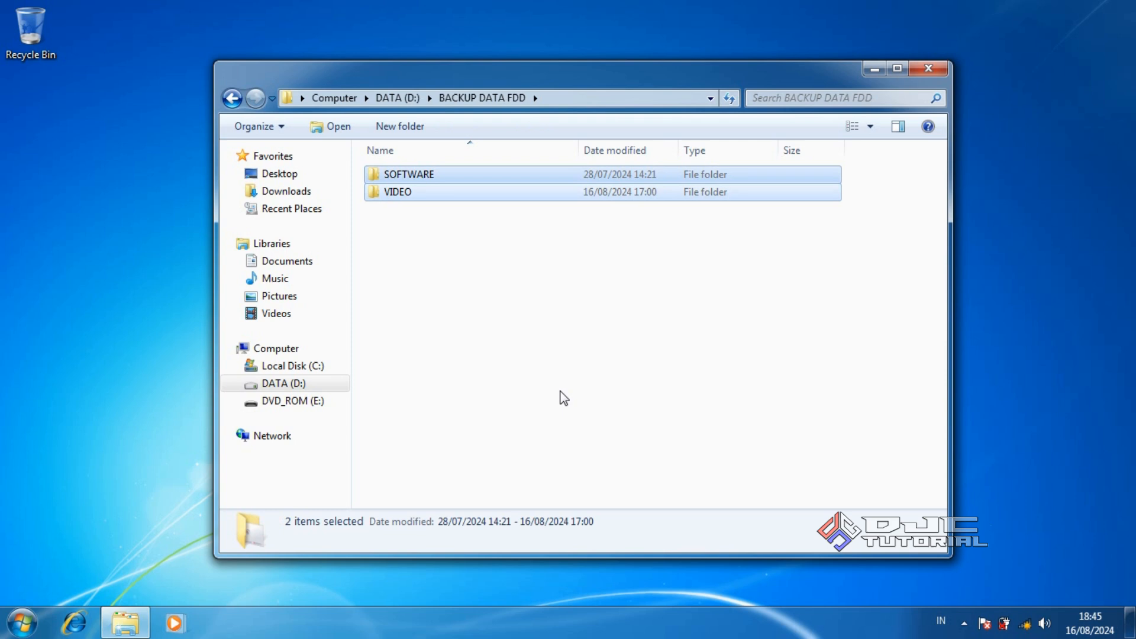
pyautogui.rightClick(522, 190)
pyautogui.click(580, 340)
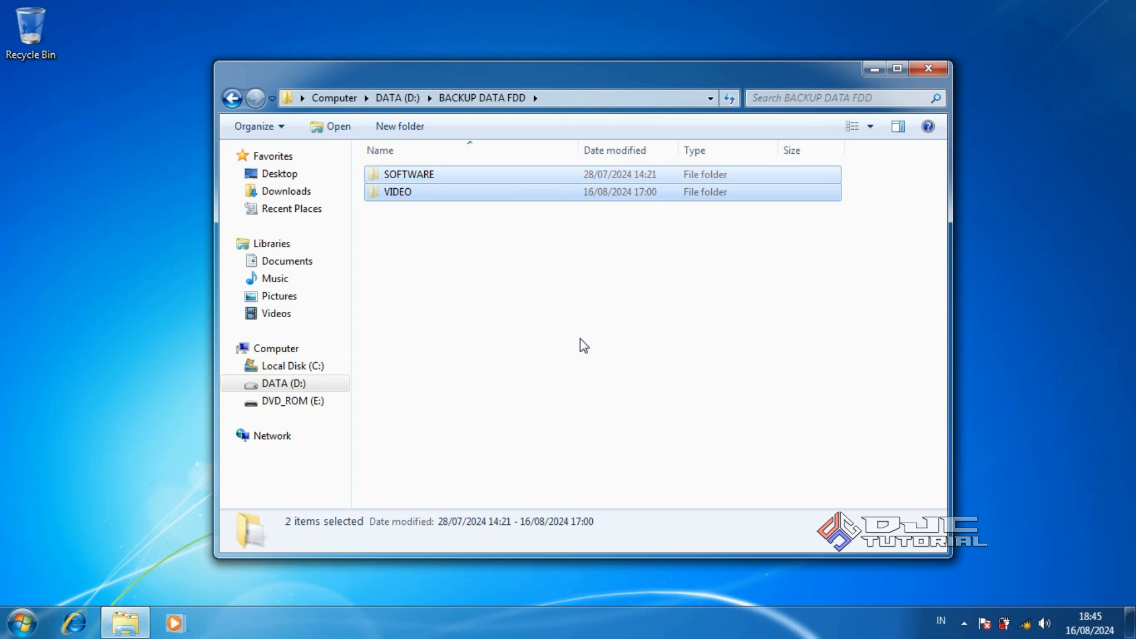
# Paste SOFTWARE and VIDEO onto the empty DVD_ROM (E:) USB drive, then return to DATA (D:)
pyautogui.click(325, 402)
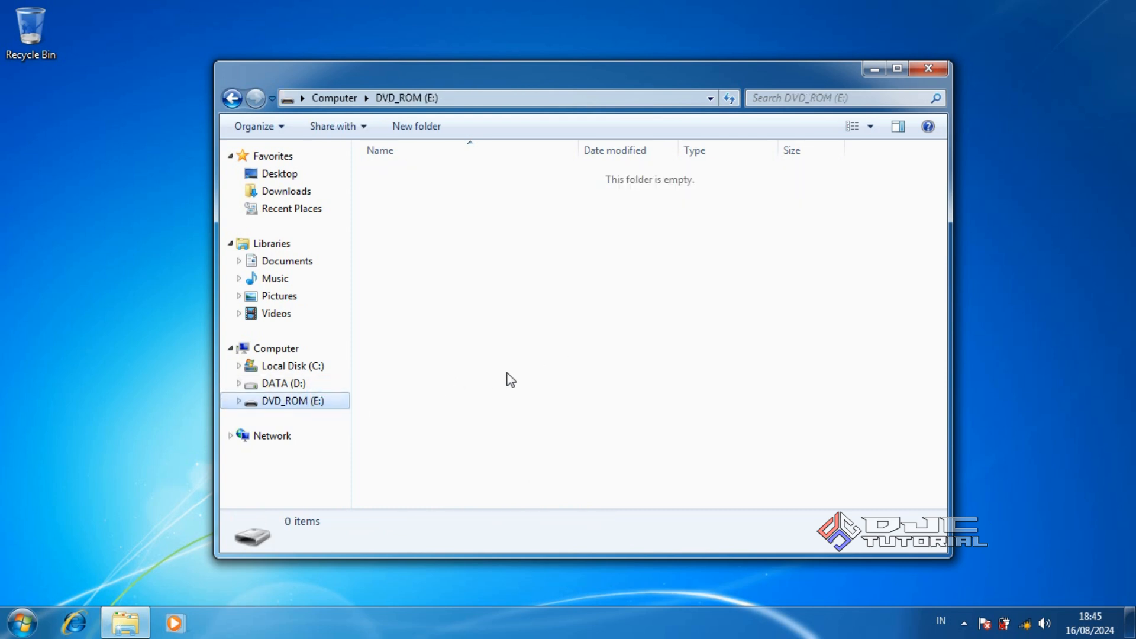
pyautogui.rightClick(542, 332)
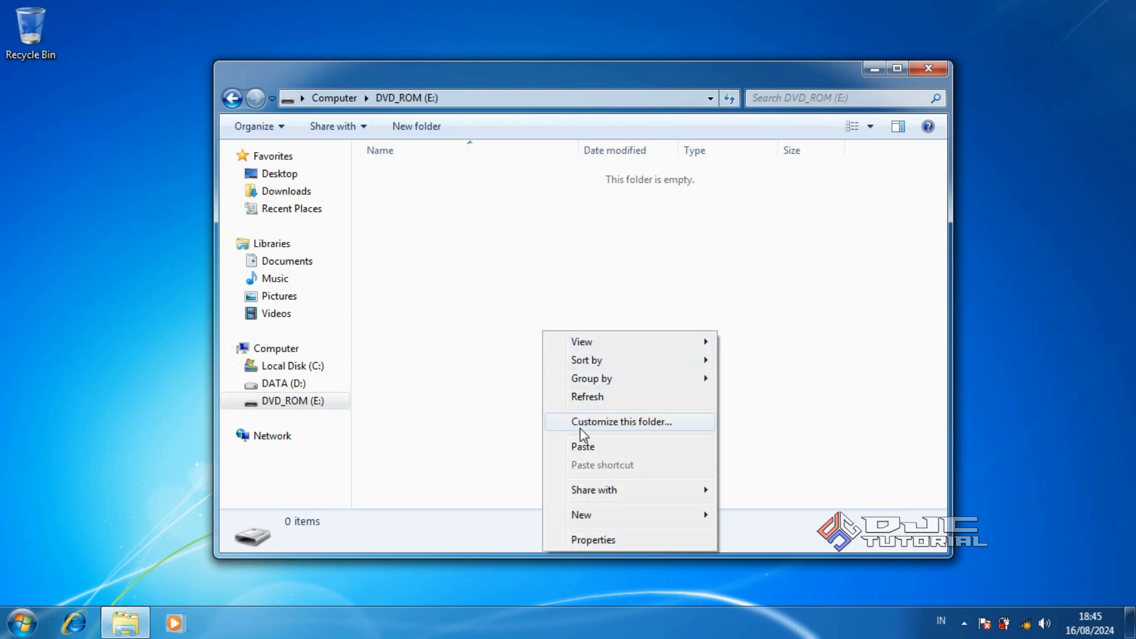
pyautogui.click(587, 447)
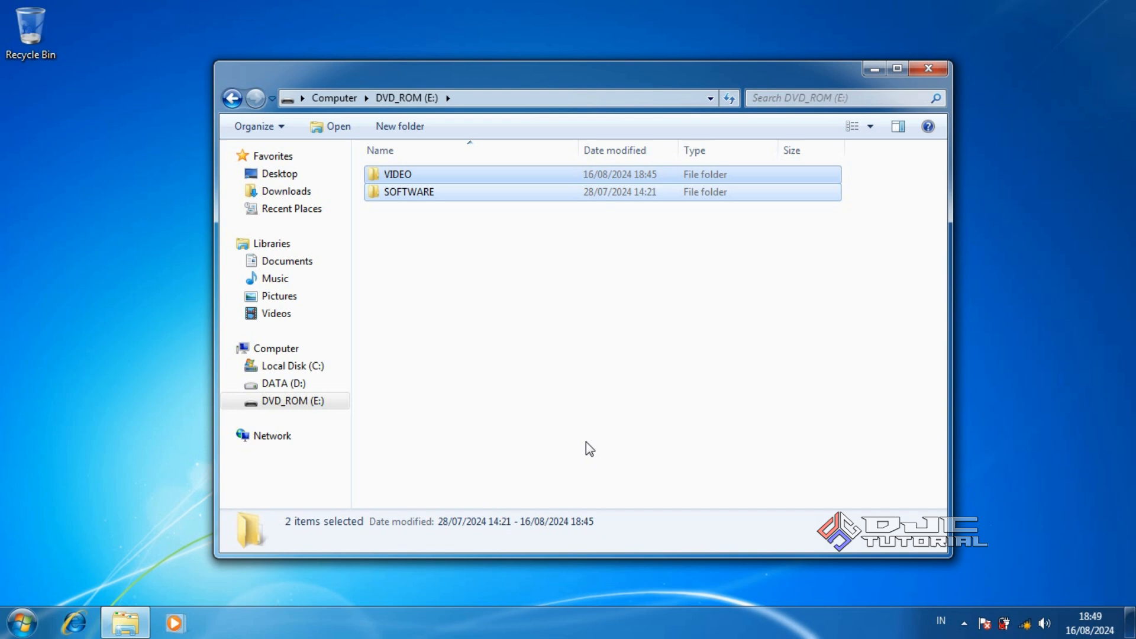
pyautogui.click(325, 386)
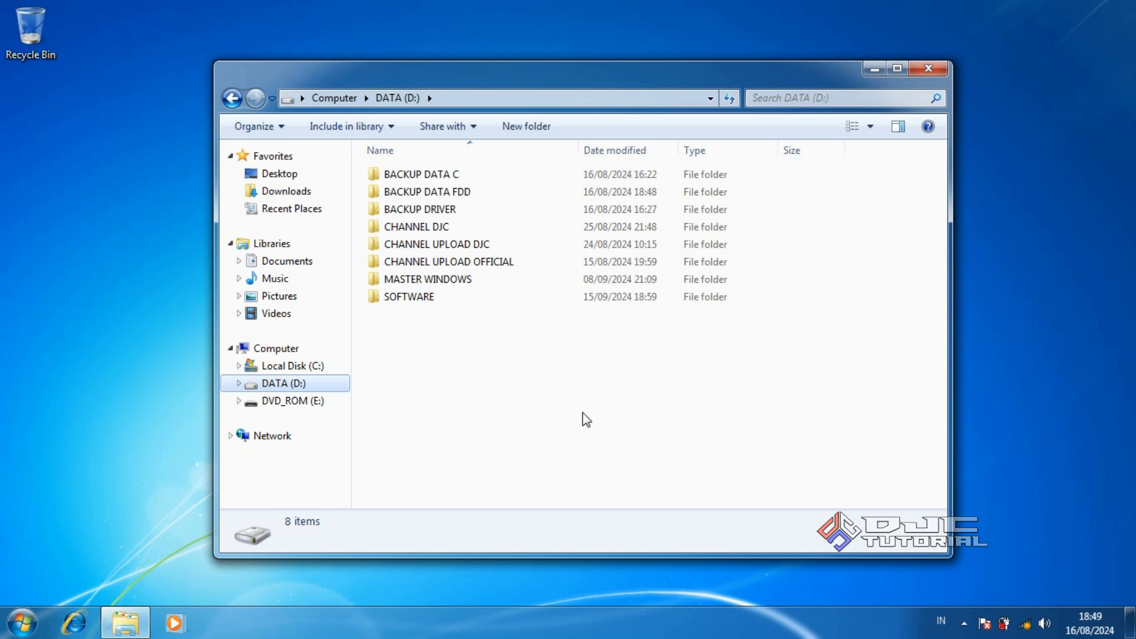
# Send the now-empty BACKUP DATA FDD folder on DATA (D:) to the Recycle Bin
pyautogui.click(473, 194)
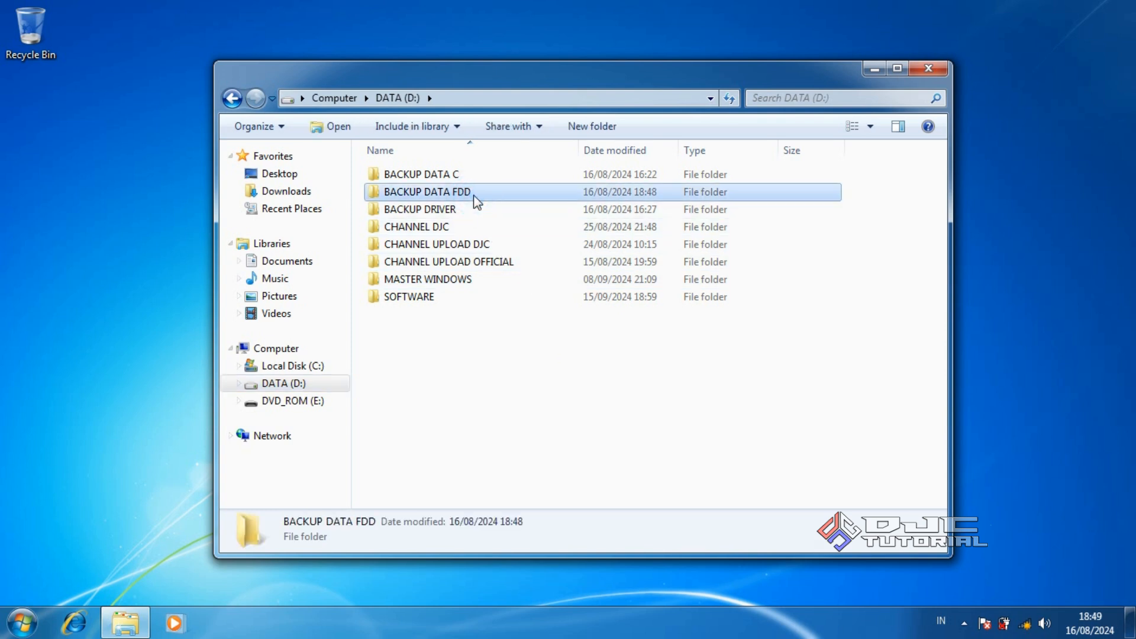
pyautogui.rightClick(476, 202)
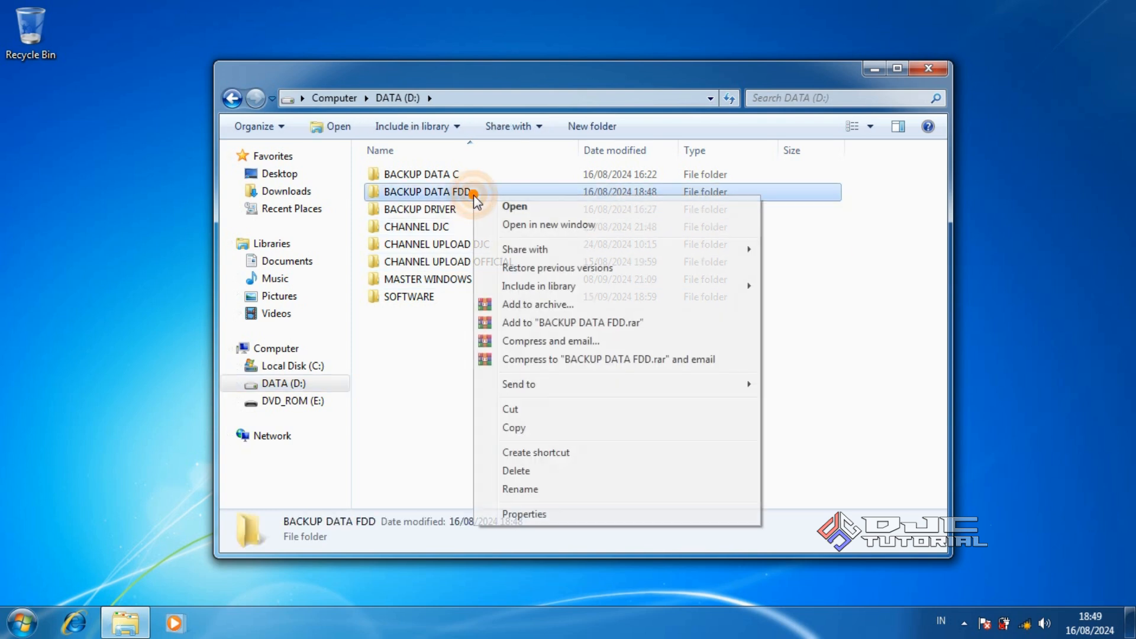
pyautogui.click(549, 470)
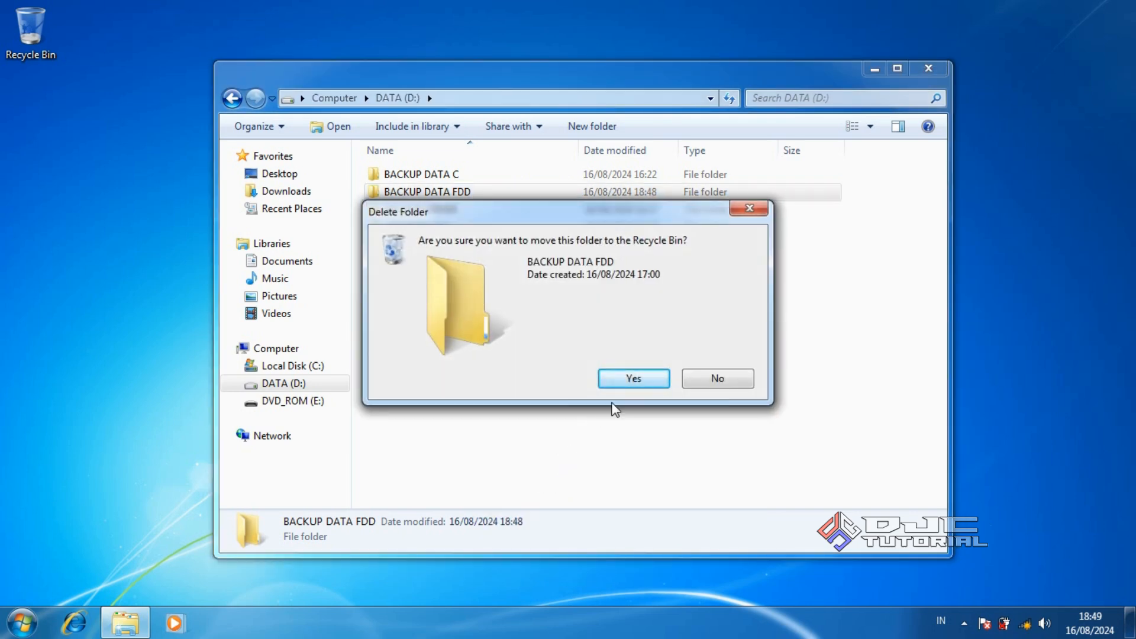
pyautogui.click(629, 380)
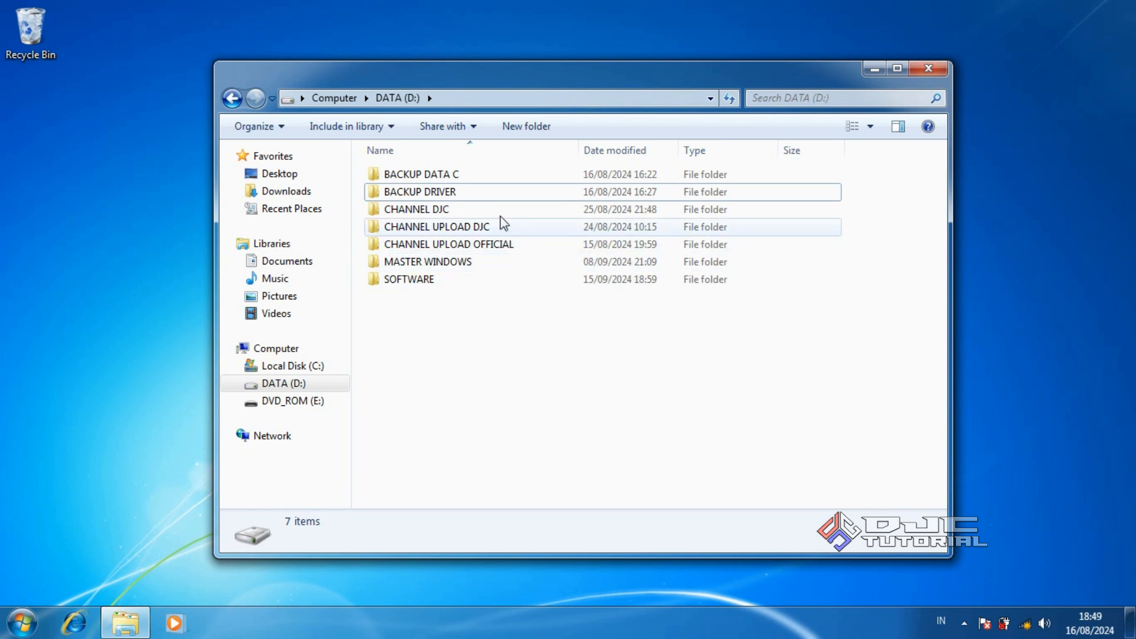
pyautogui.click(459, 176)
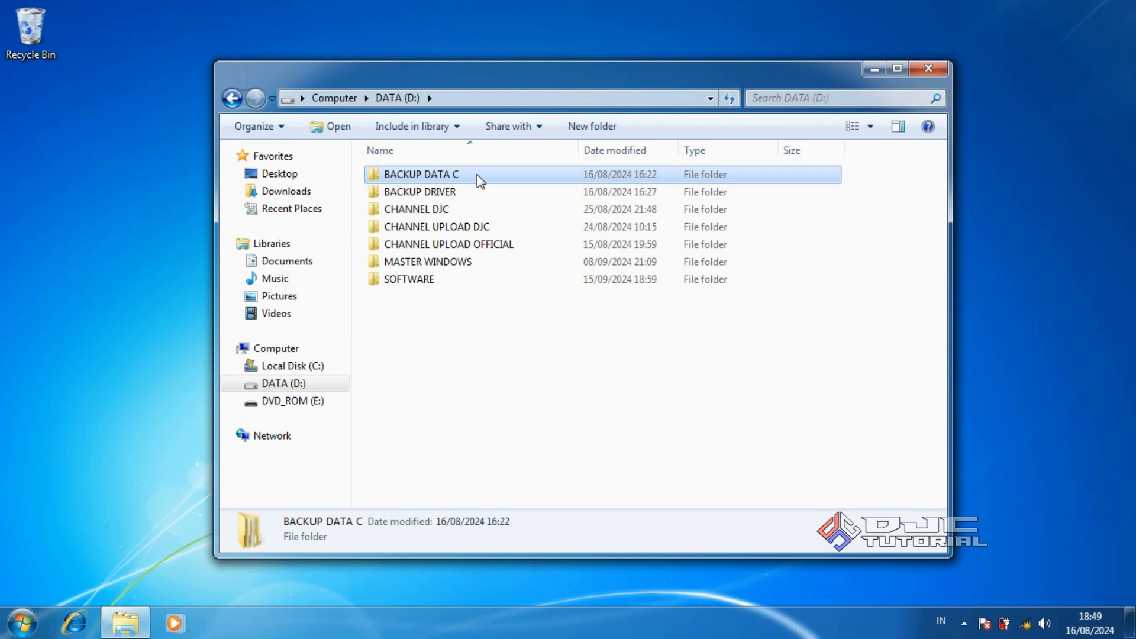
pyautogui.click(464, 192)
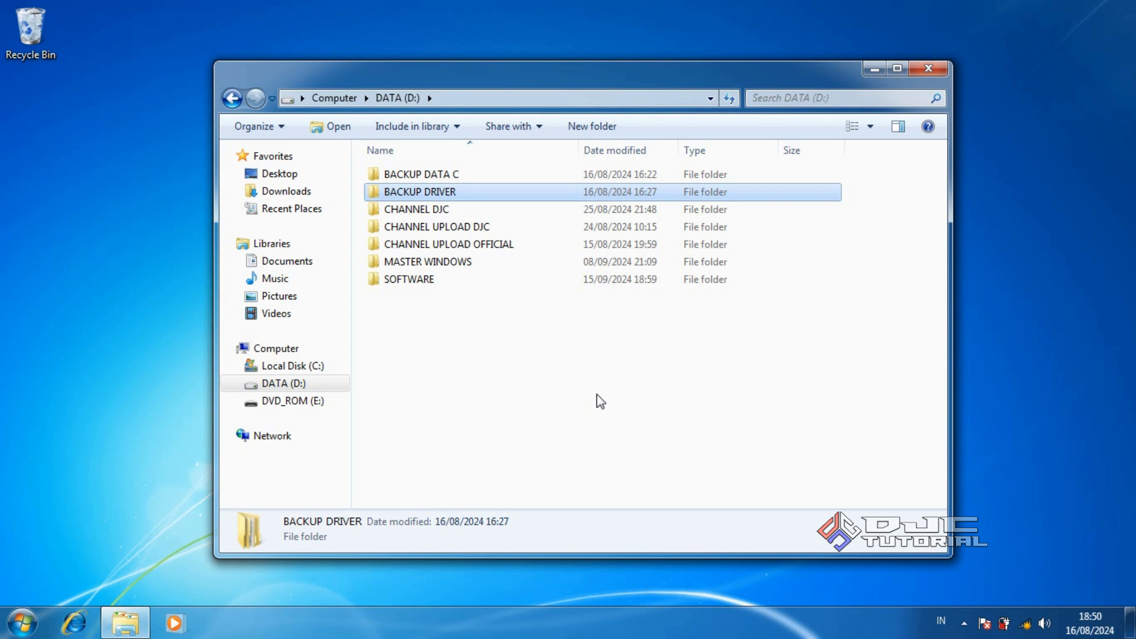
# Safely eject the Cruzer Blade USB drive from the tray and close the DATA (D:) window
pyautogui.click(966, 623)
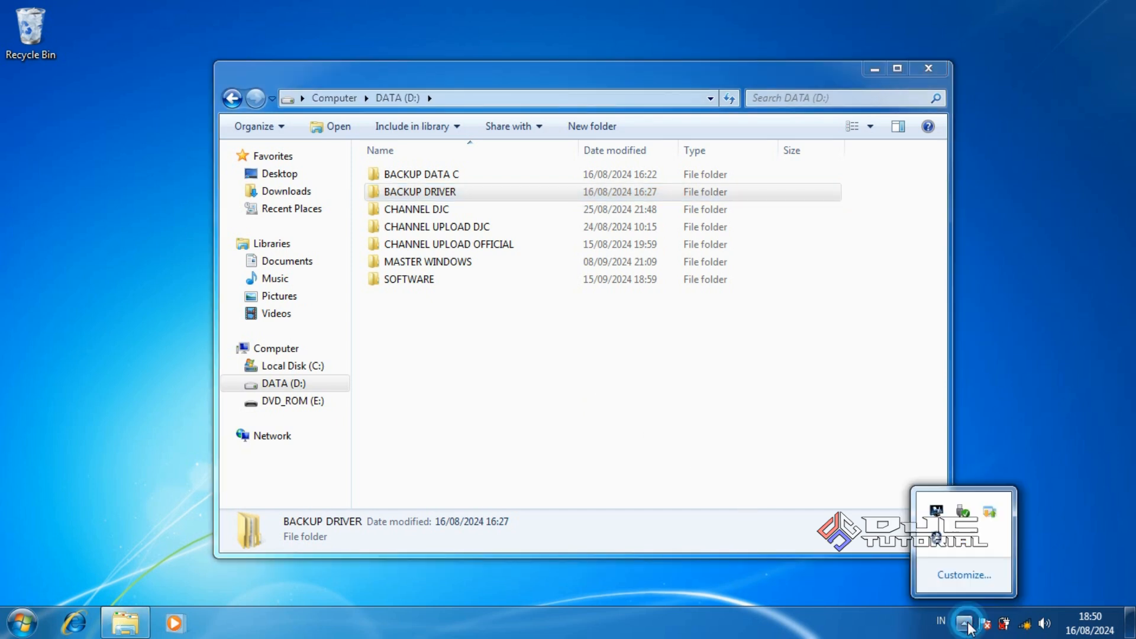
pyautogui.click(962, 511)
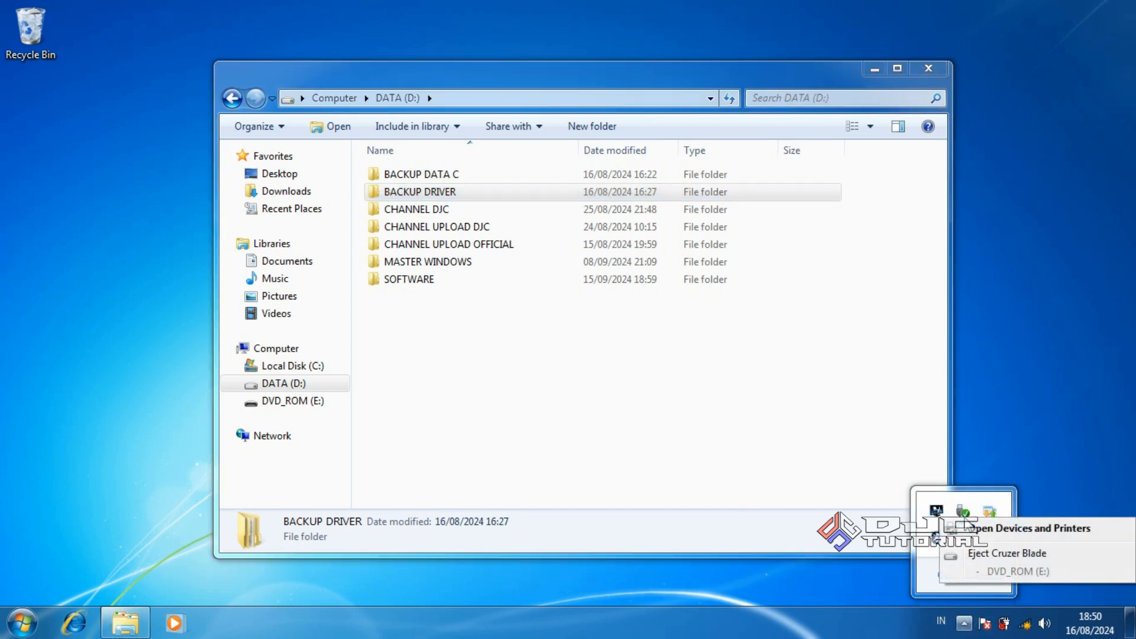
pyautogui.click(1005, 553)
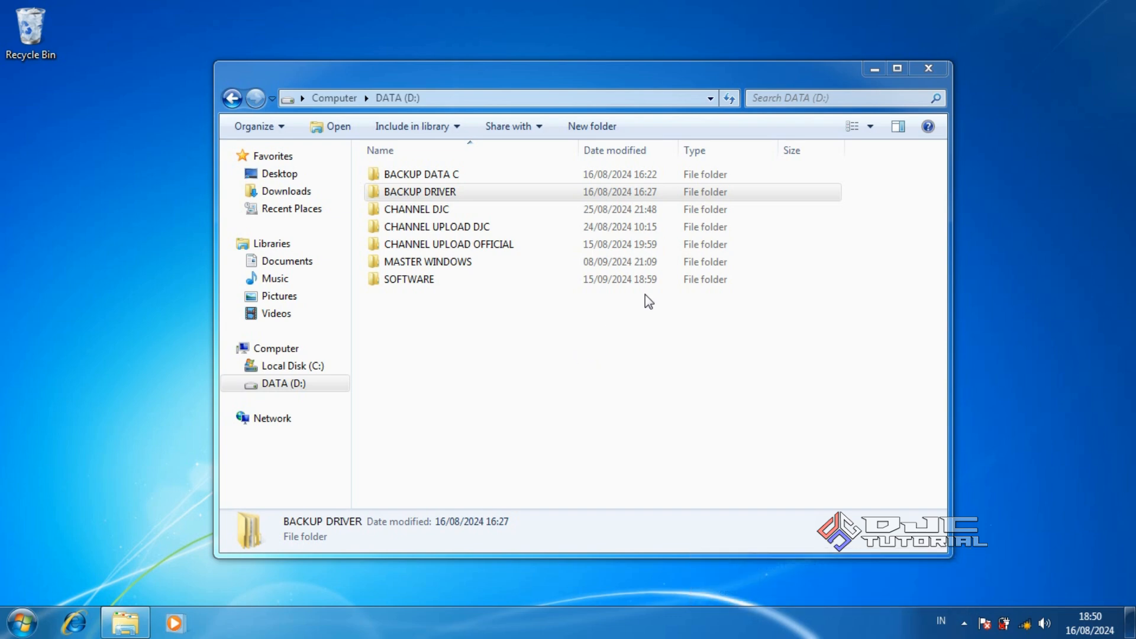
pyautogui.click(922, 73)
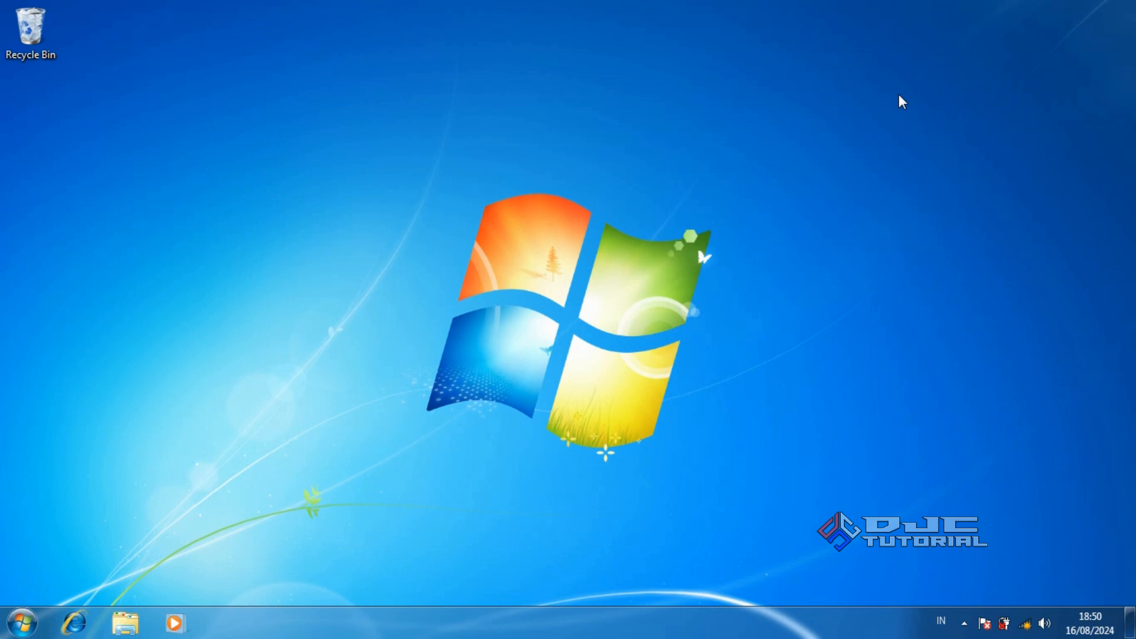